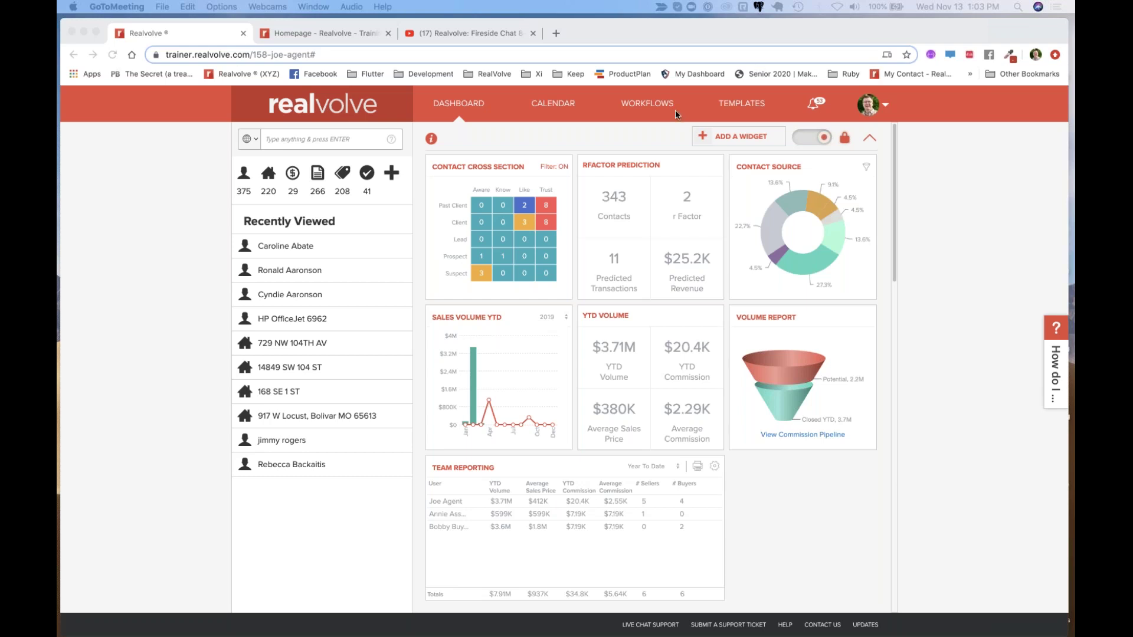
Open the 00-New Lead (Kelly) workflow and expand its Make A Call and Send Email activities
click(648, 110)
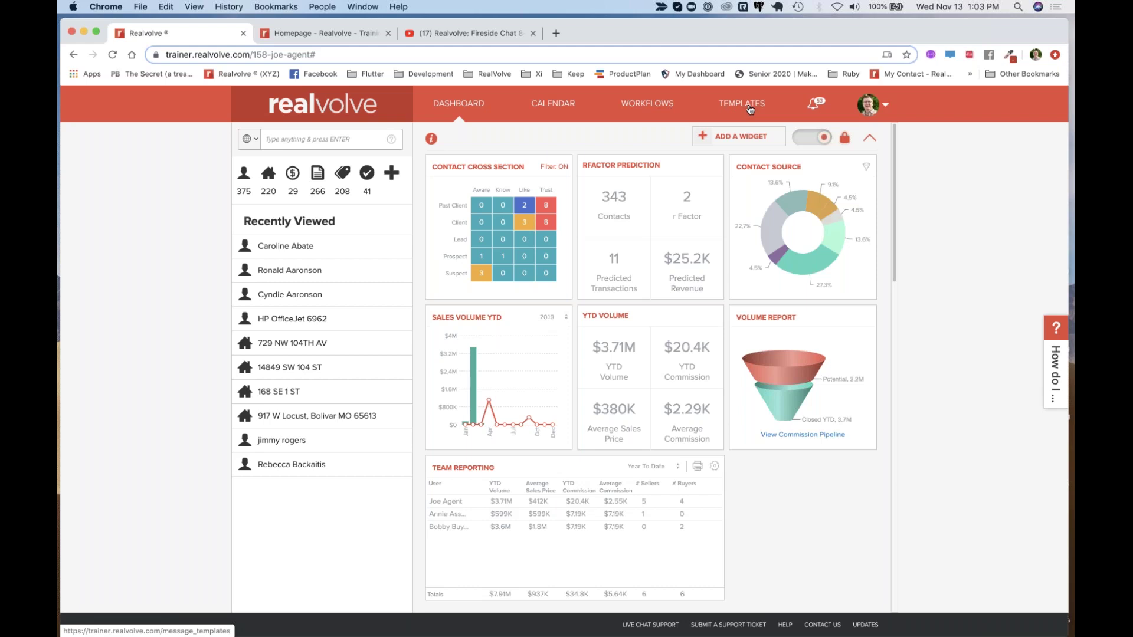
click(653, 105)
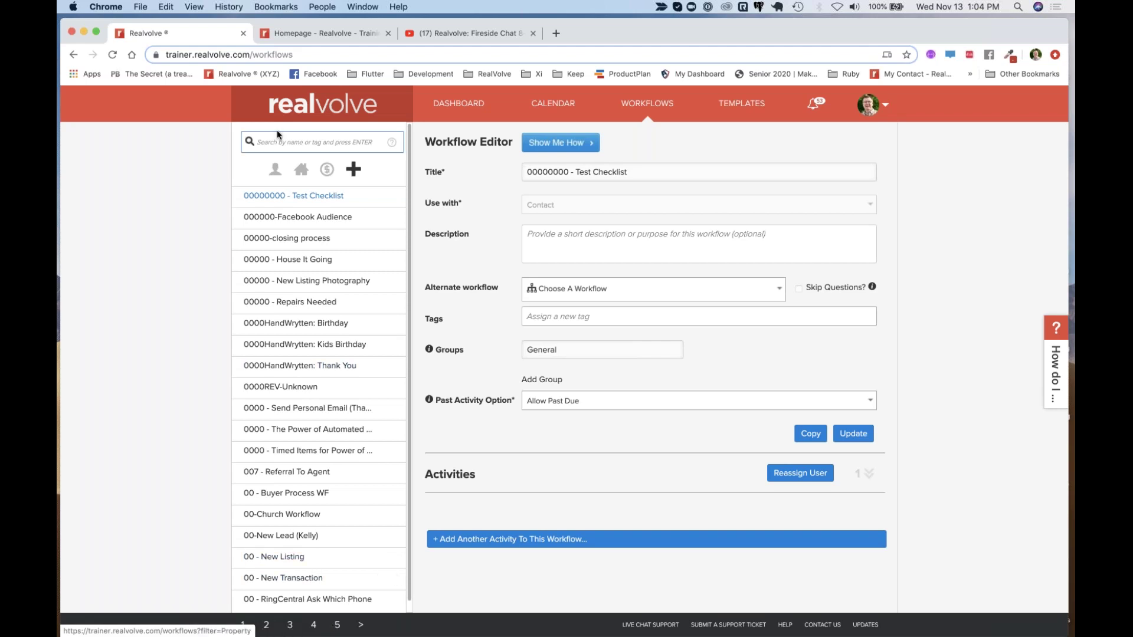
click(283, 536)
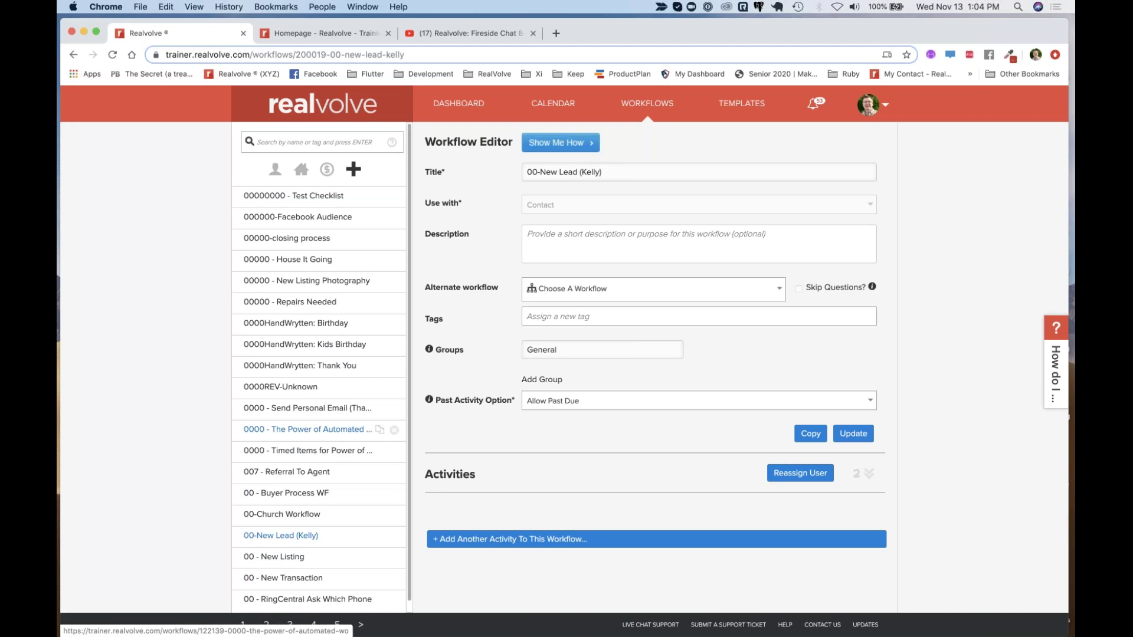
click(865, 473)
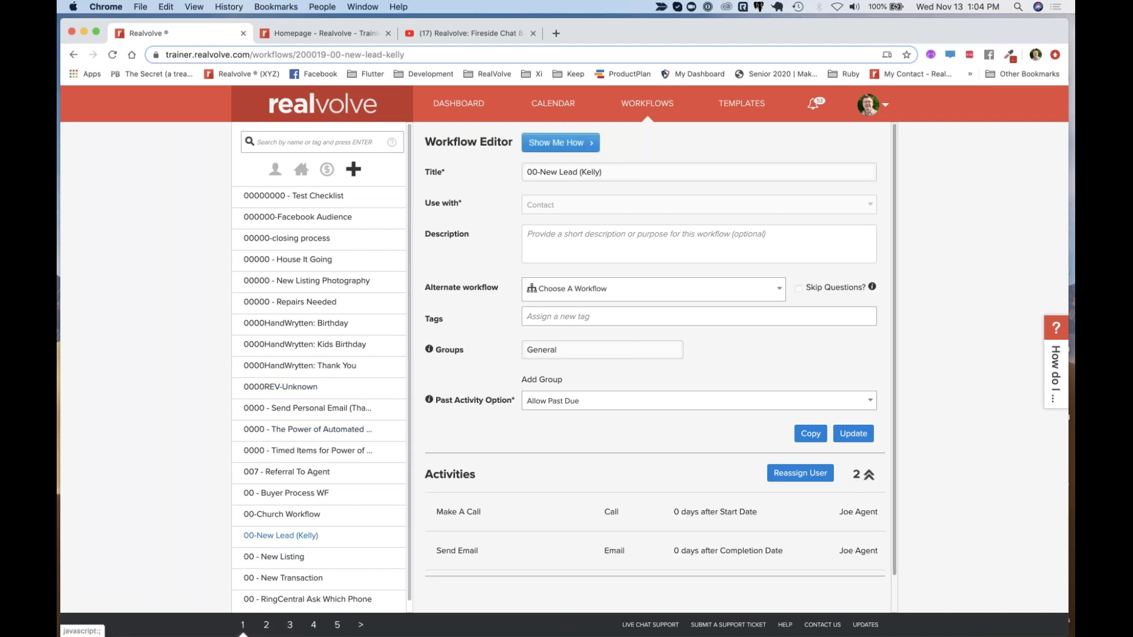
scroll(652, 517, down, 2)
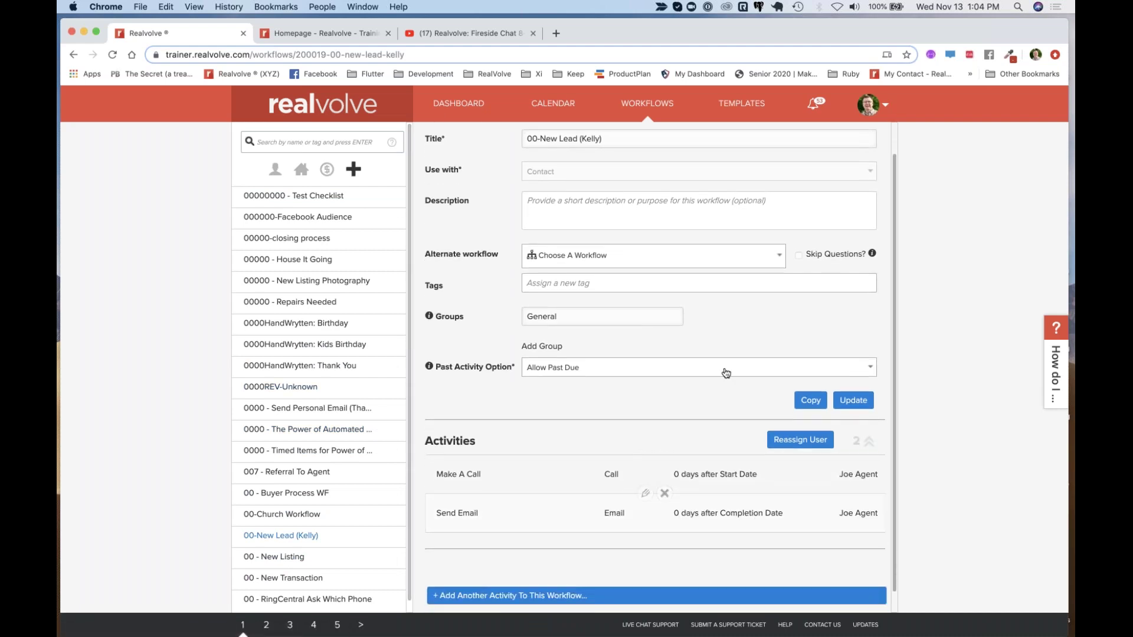
scroll(651, 366, up, 1)
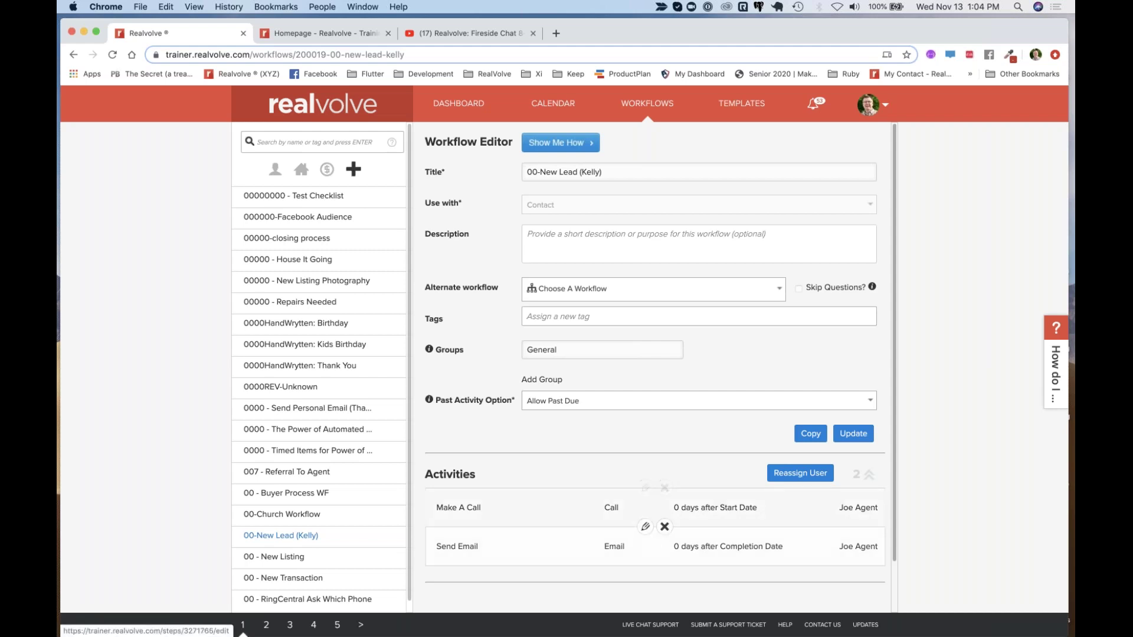
Edit the Send Email activity and review its With contact and Schedule options
click(647, 528)
scroll(692, 471, down, 5)
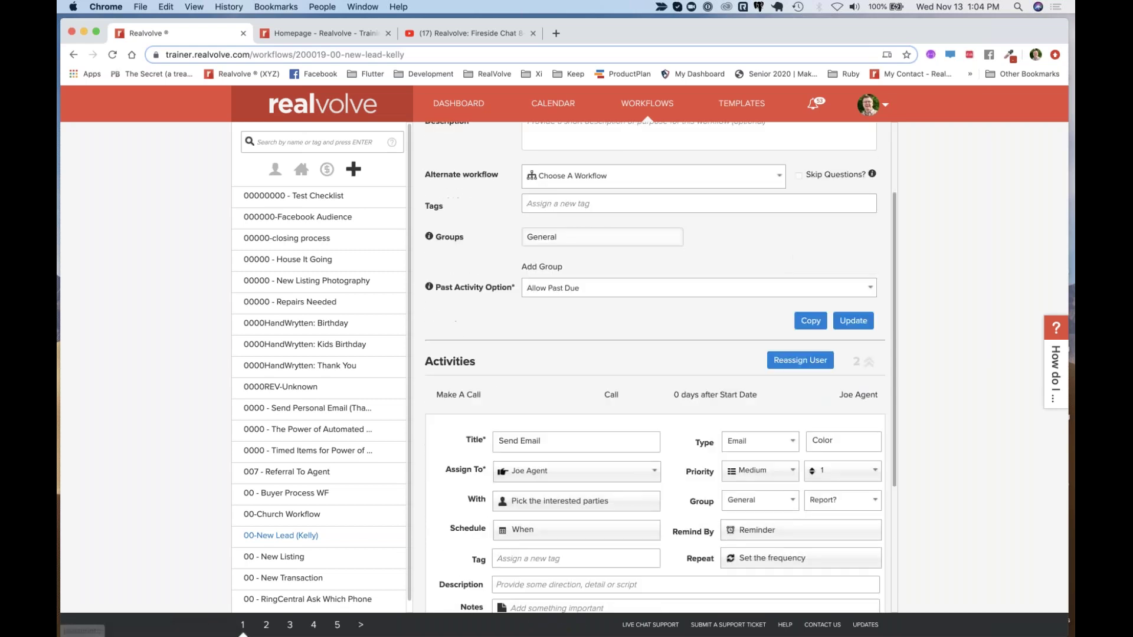
scroll(692, 471, down, 4)
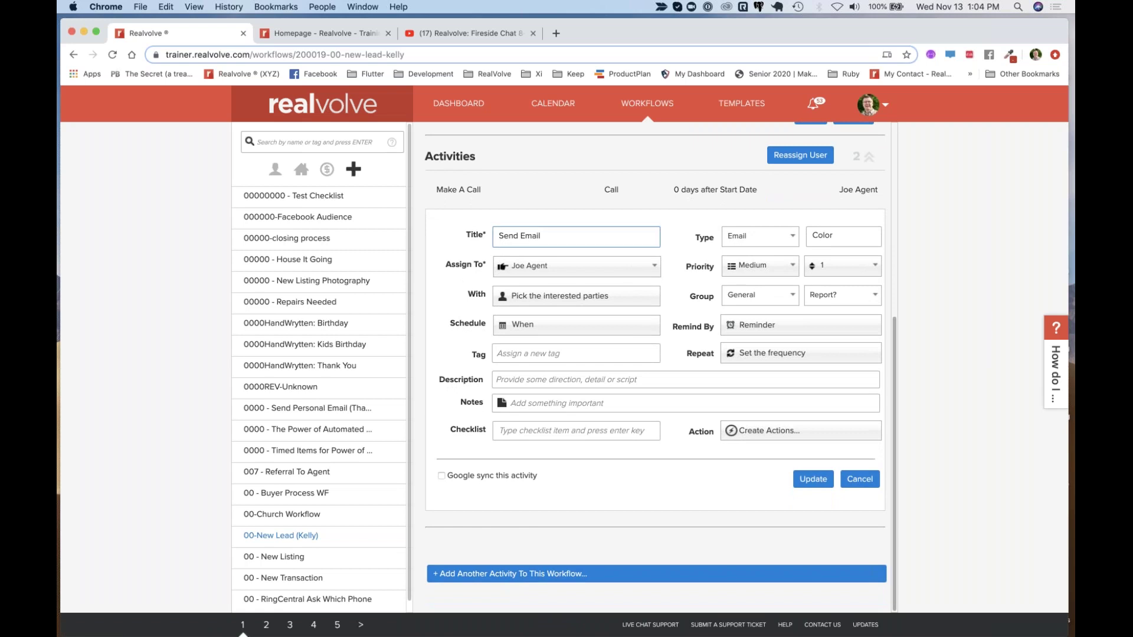
click(553, 302)
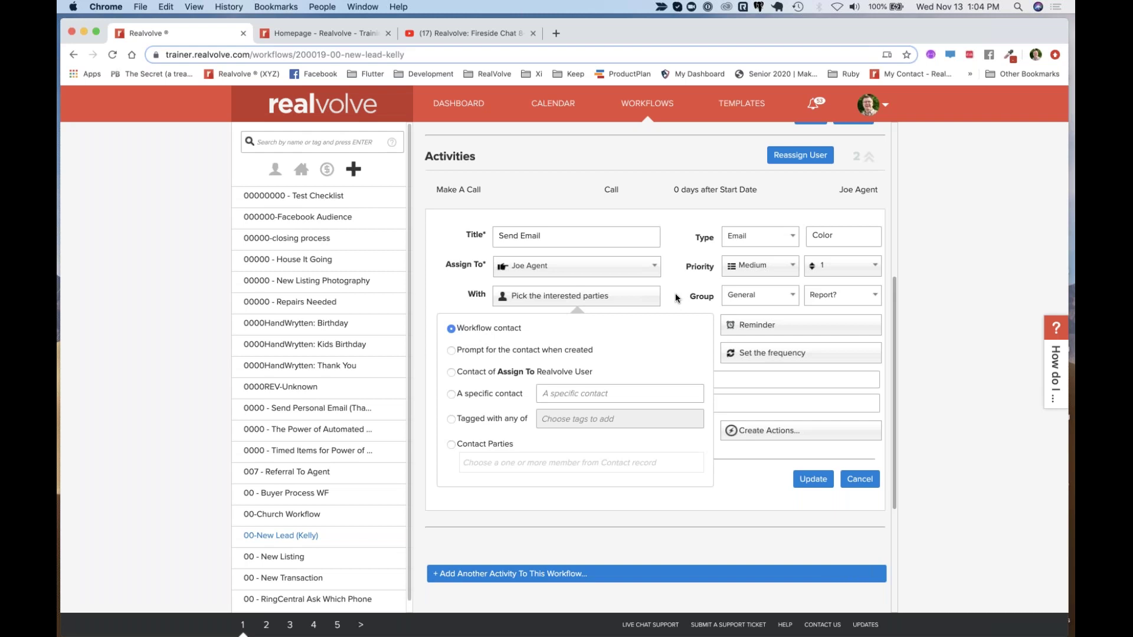
click(597, 297)
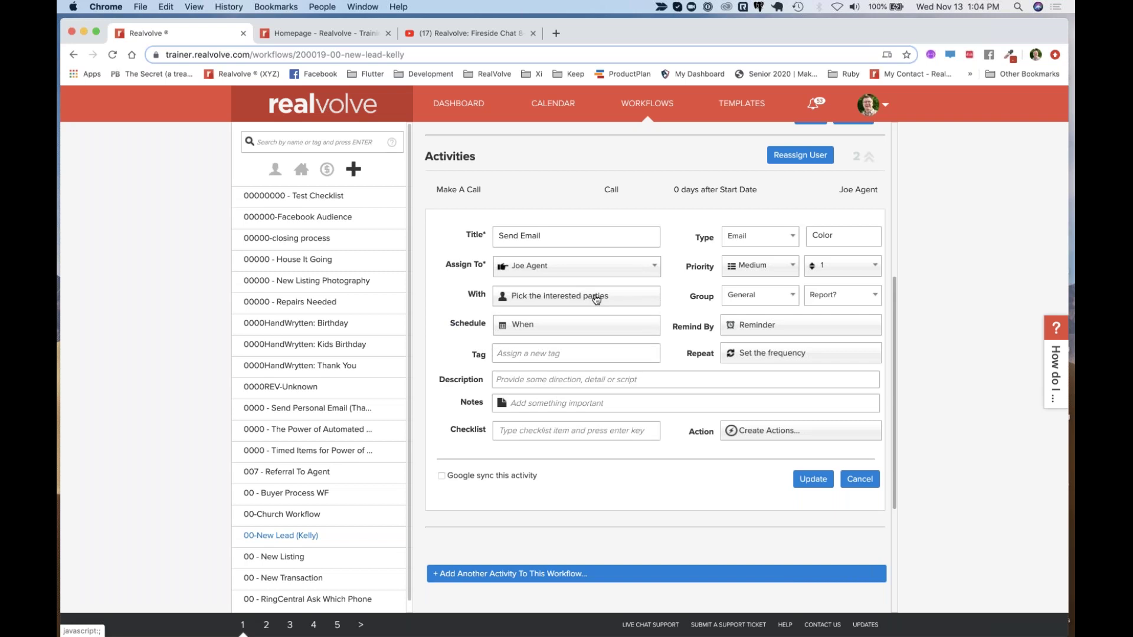
click(552, 330)
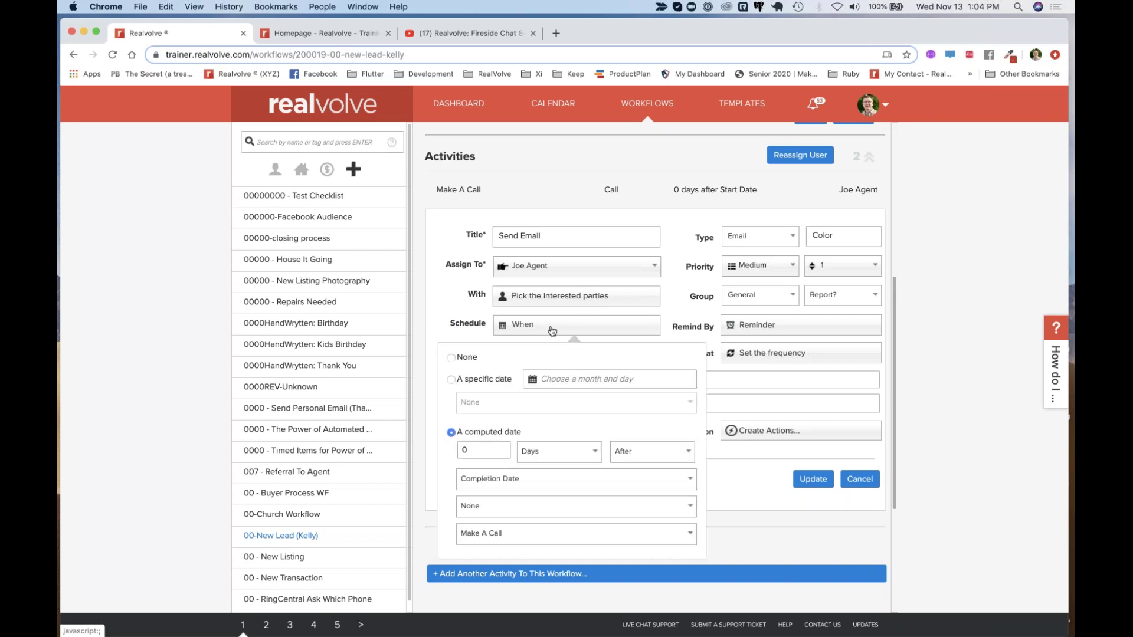
click(624, 331)
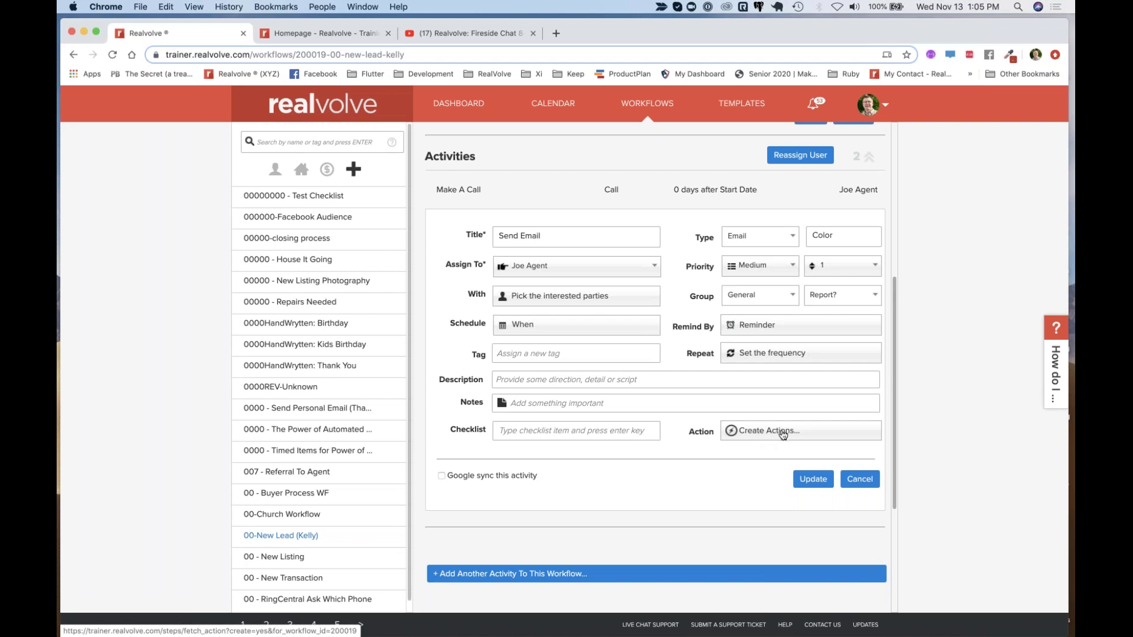
Review the Send Email title and contact options, then start a new action via Create Actions
scroll(762, 449, down, 1)
scroll(762, 448, down, 2)
scroll(767, 445, up, 2)
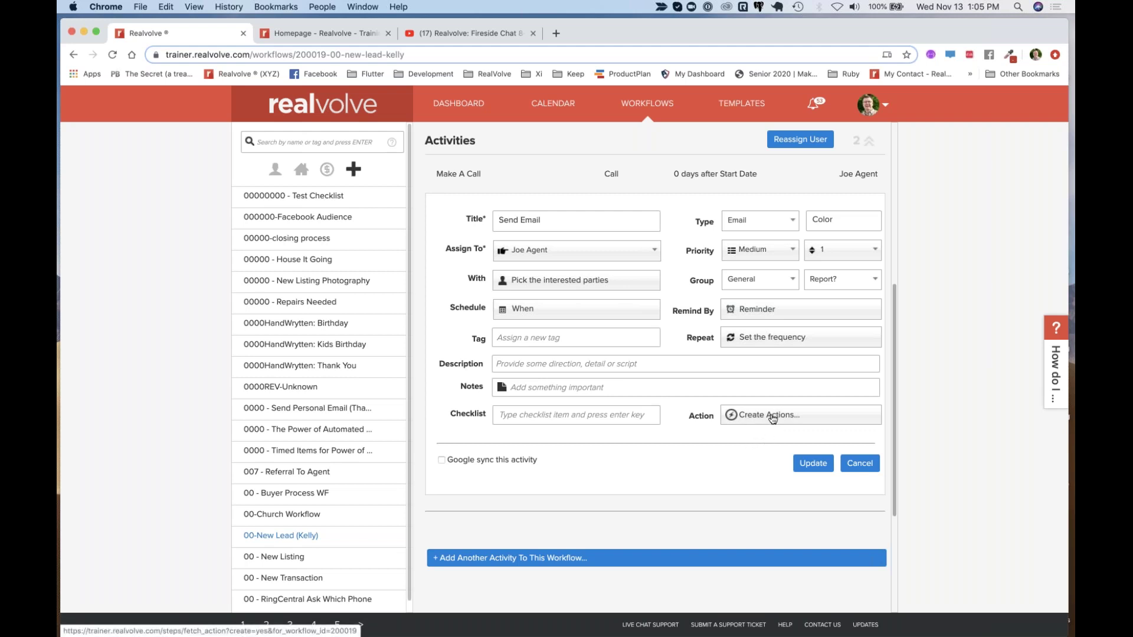
click(530, 222)
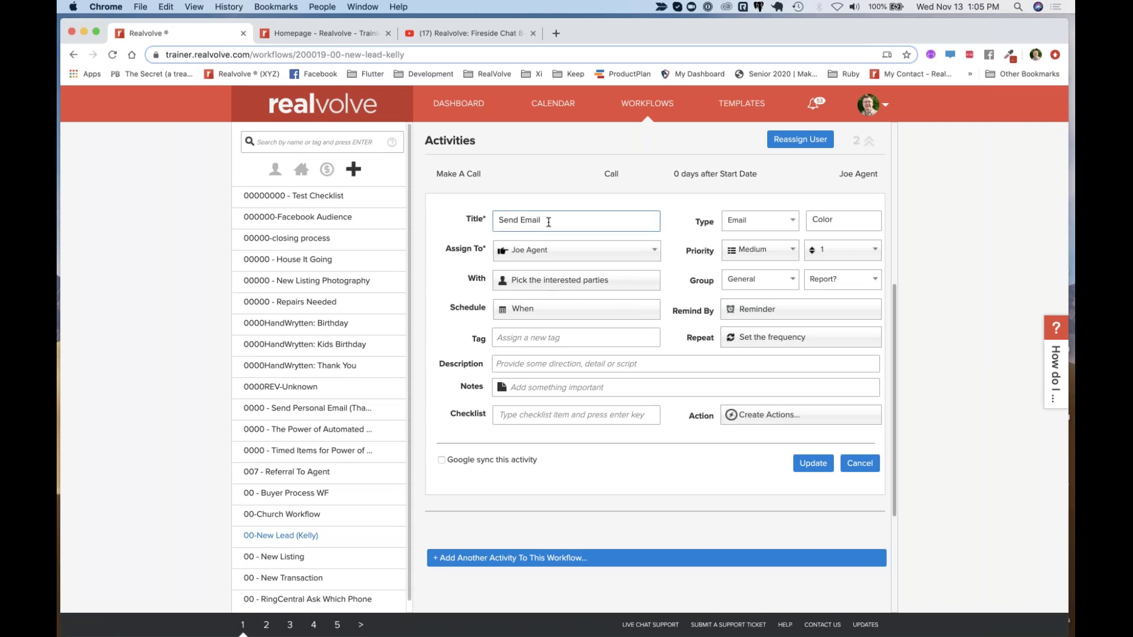
click(549, 260)
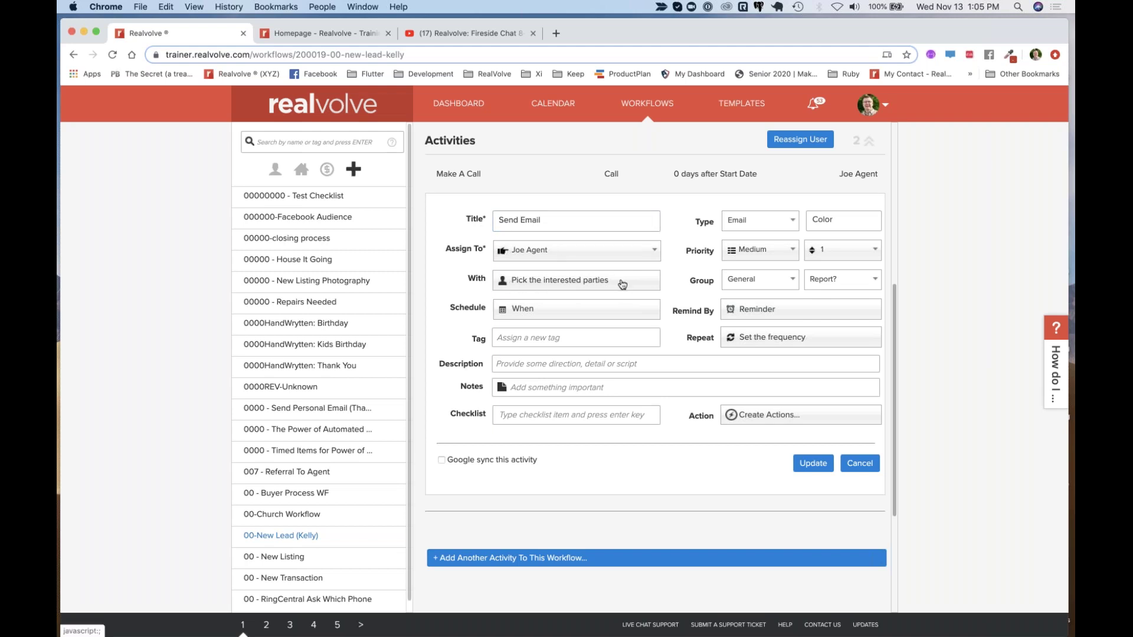
click(621, 283)
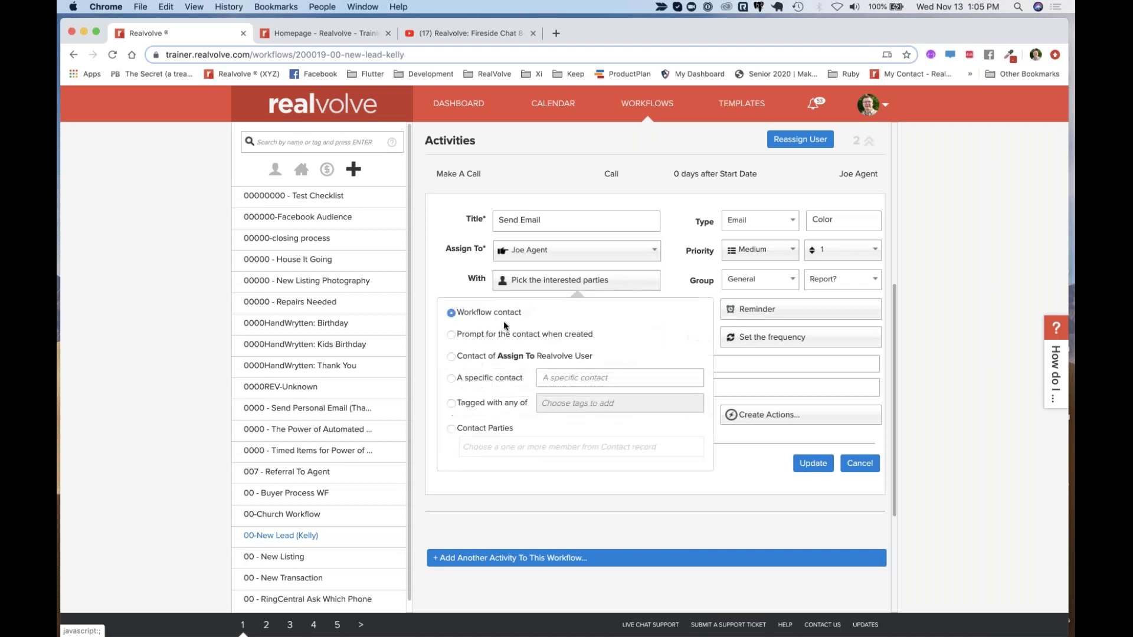
click(659, 284)
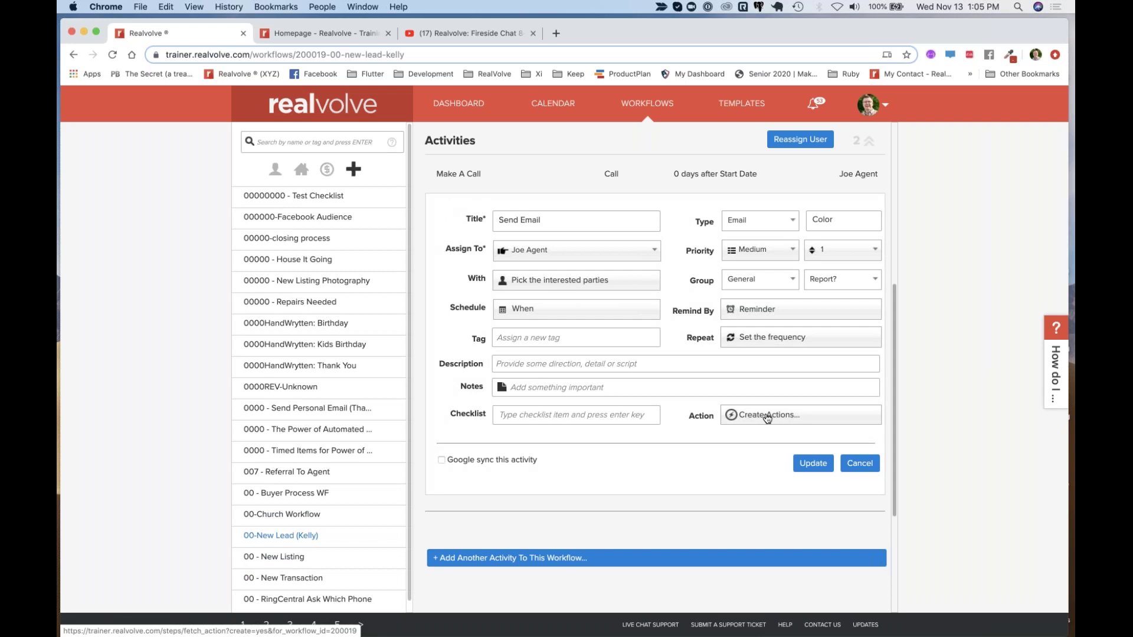
click(789, 416)
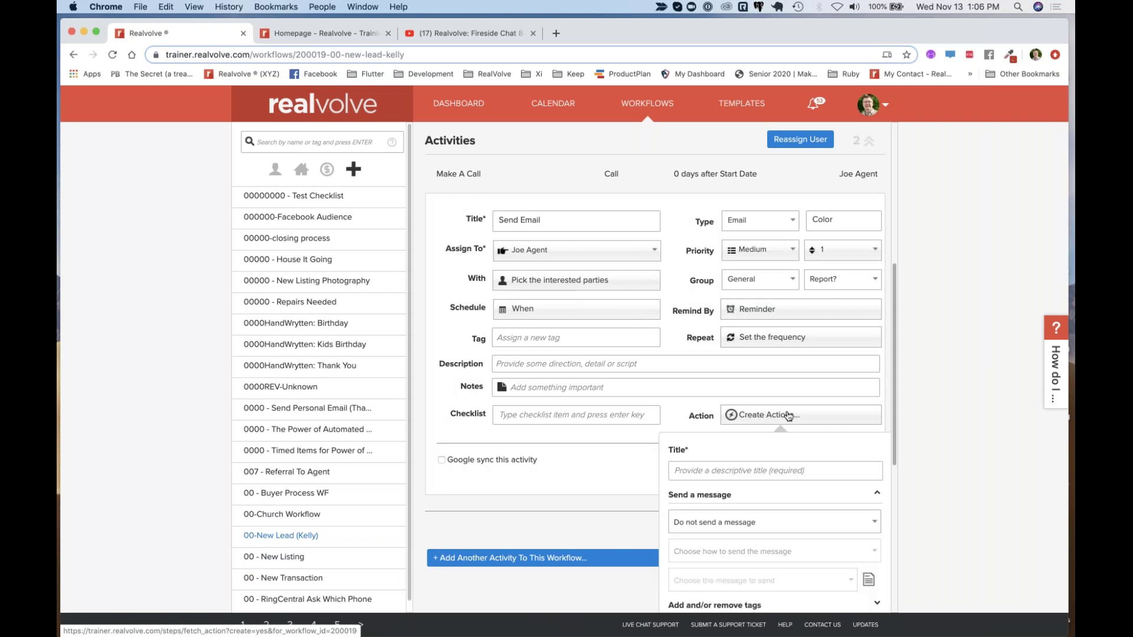
Title the new action 'Send First Email'
scroll(767, 390, down, 2)
click(731, 352)
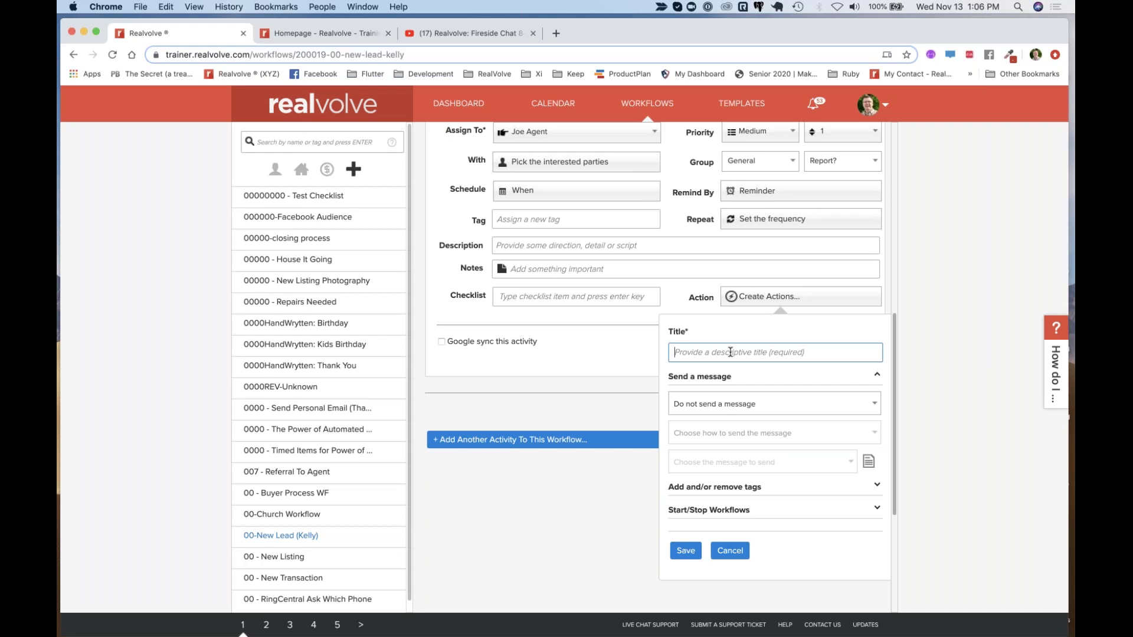
text(Send First Email)
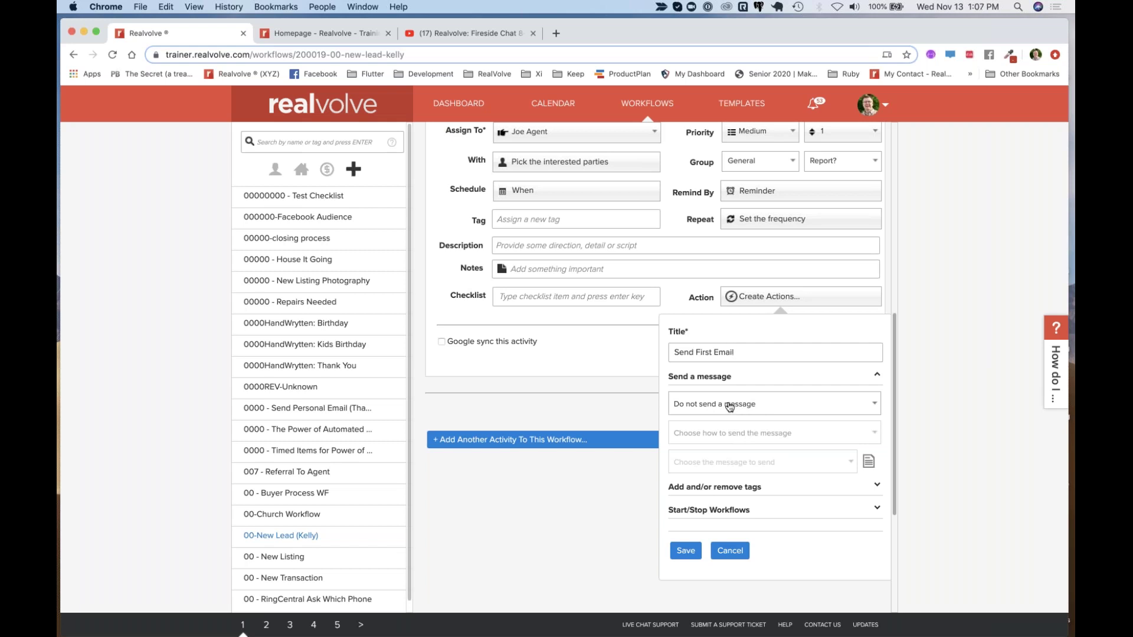
Expand the Send a message dropdown currently showing 'Do not send a message'
click(729, 407)
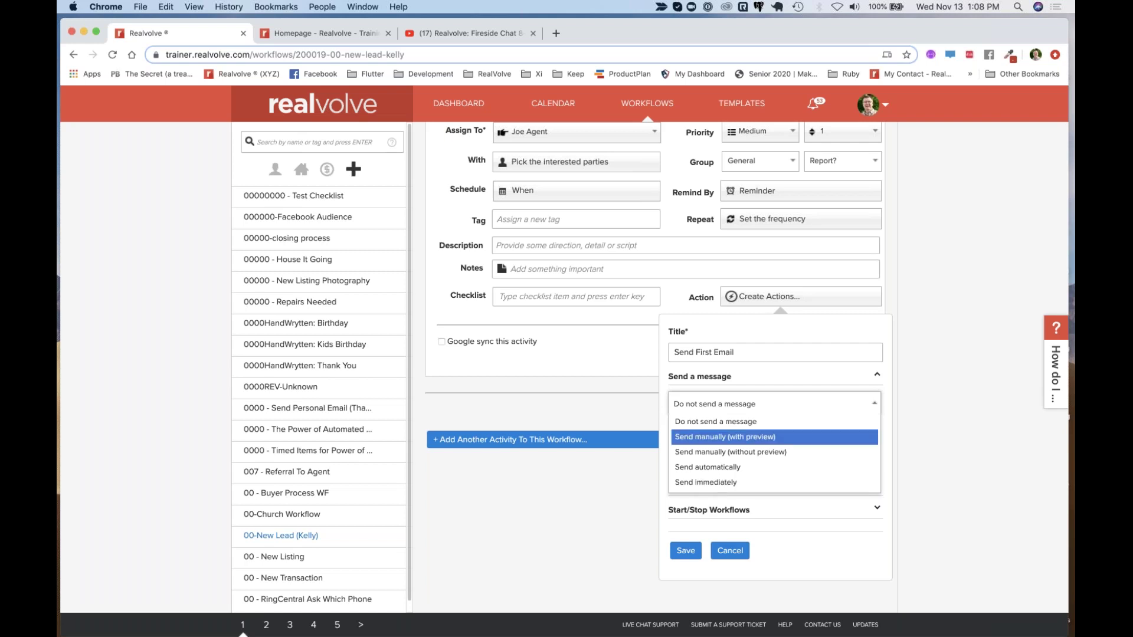
scroll(708, 437, up, 1)
scroll(655, 354, up, 3)
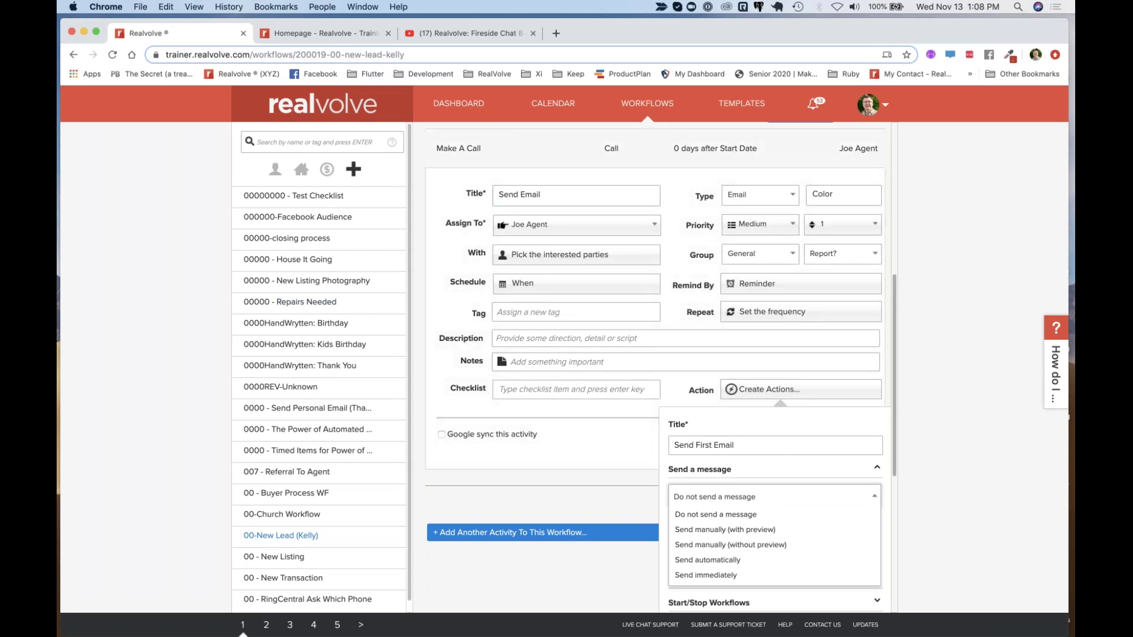
Set the action to Send immediately and choose Send an Email message as the method
click(698, 576)
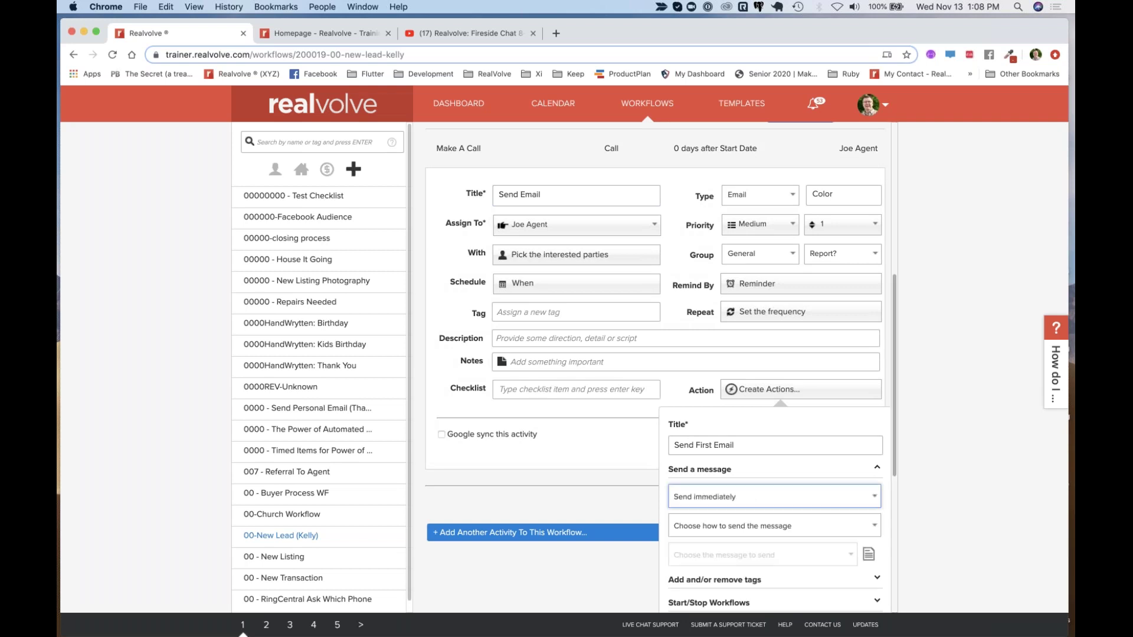
scroll(733, 411, down, 3)
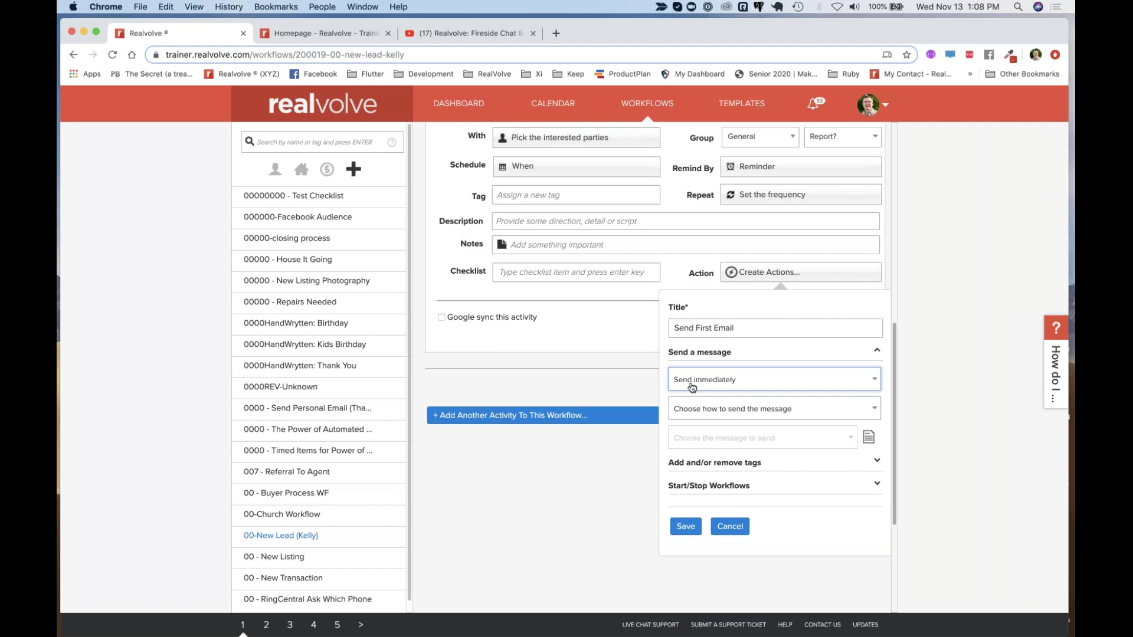
click(707, 415)
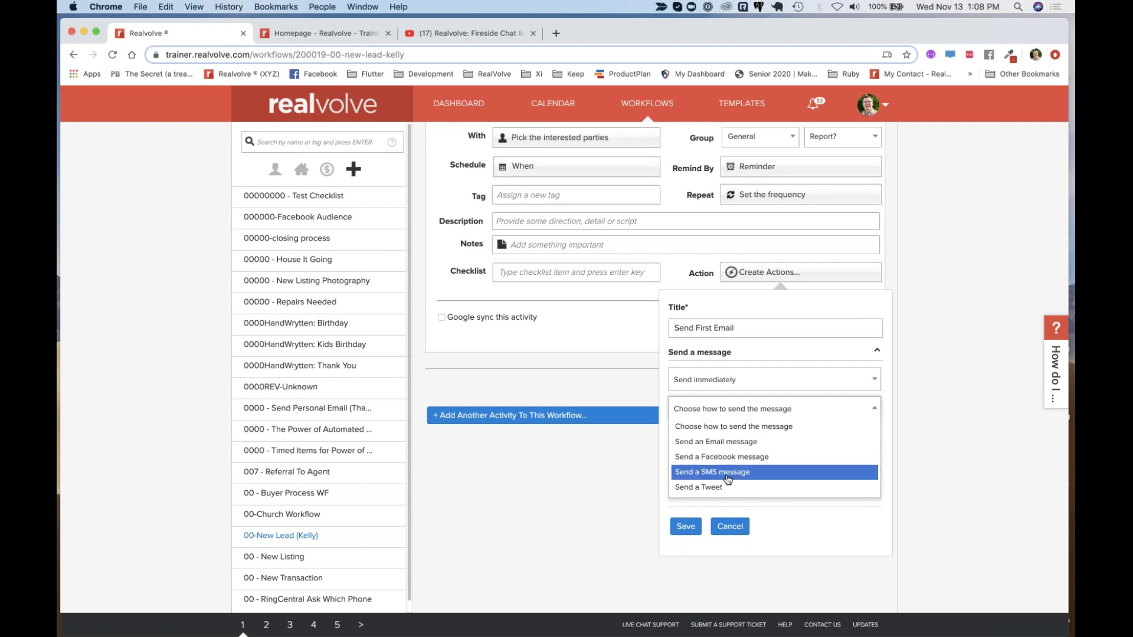
click(715, 445)
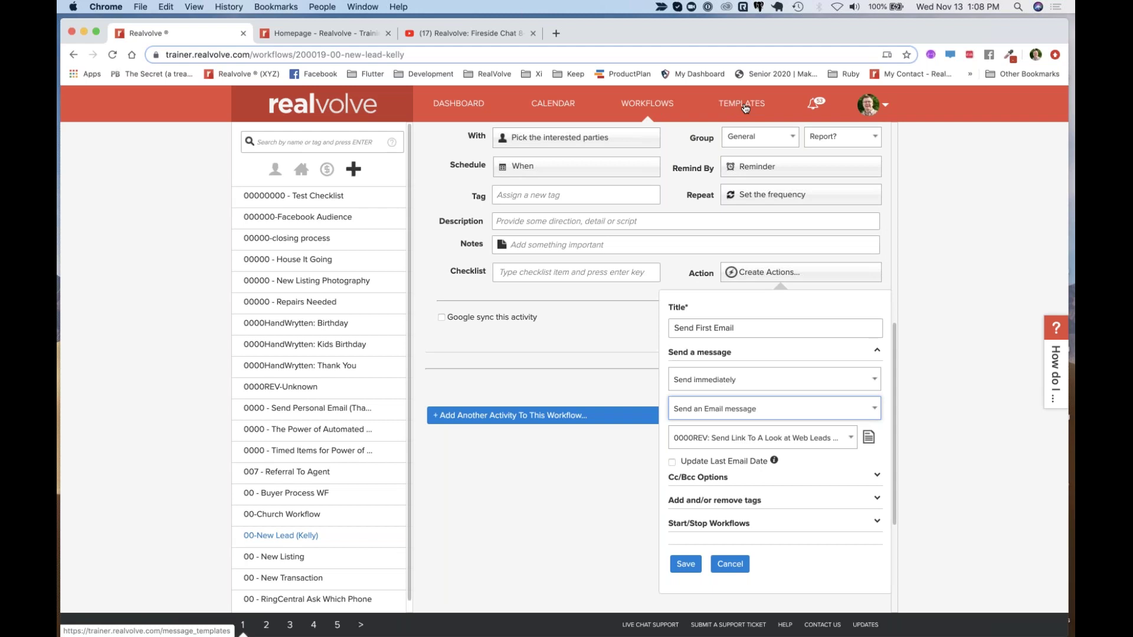
Search 'than' and select the 'MMMM - New Lead Thank You - (new*)' email template
click(784, 442)
scroll(770, 507, down, 3)
scroll(770, 509, down, 2)
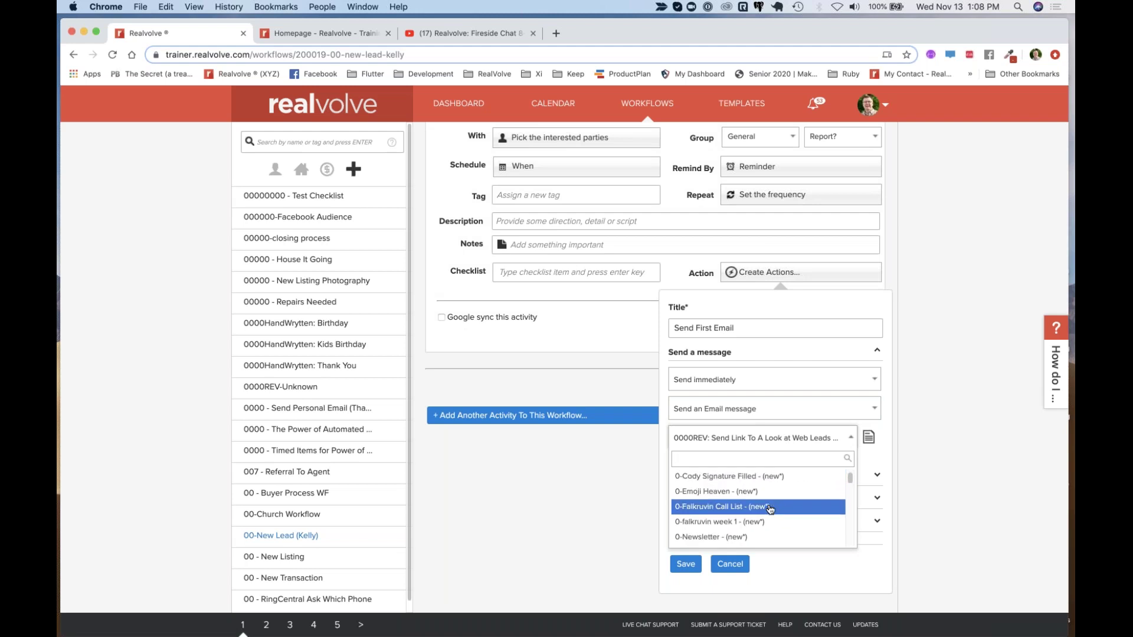
text(thank)
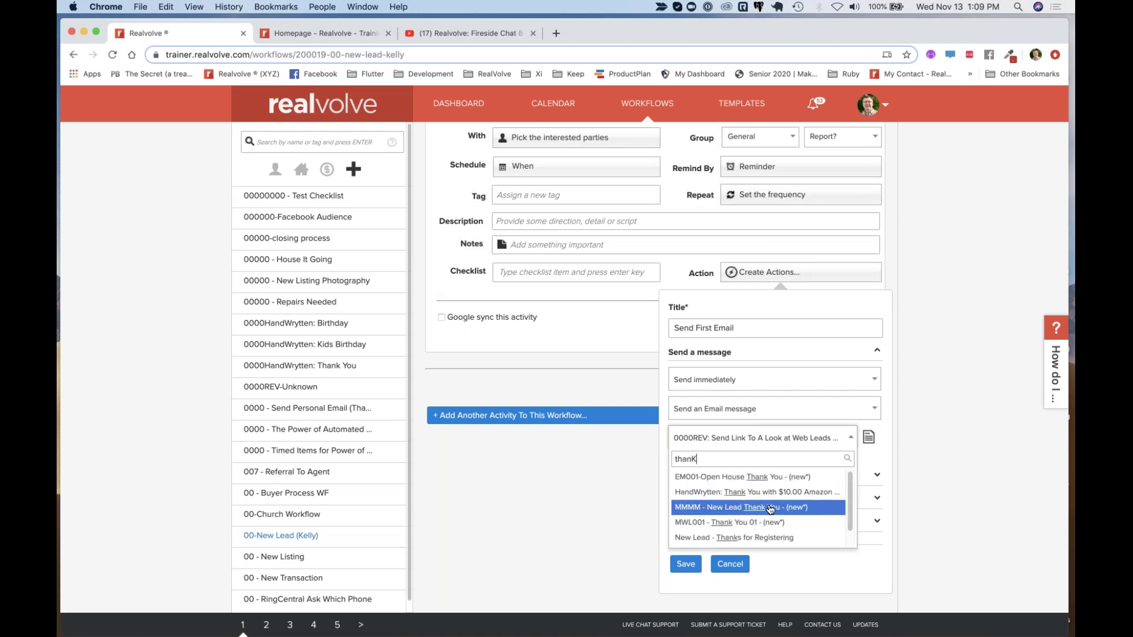
key(BackSpace)
click(781, 509)
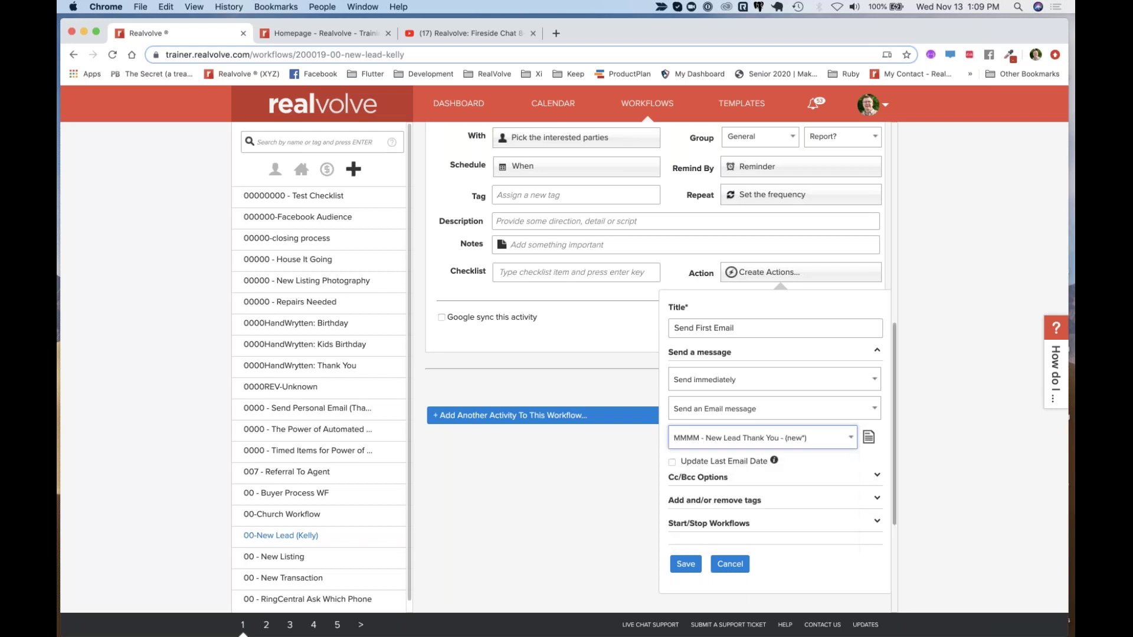
Open the New Lead Thank You template in the Template Editor and select its placeholder body text
click(870, 440)
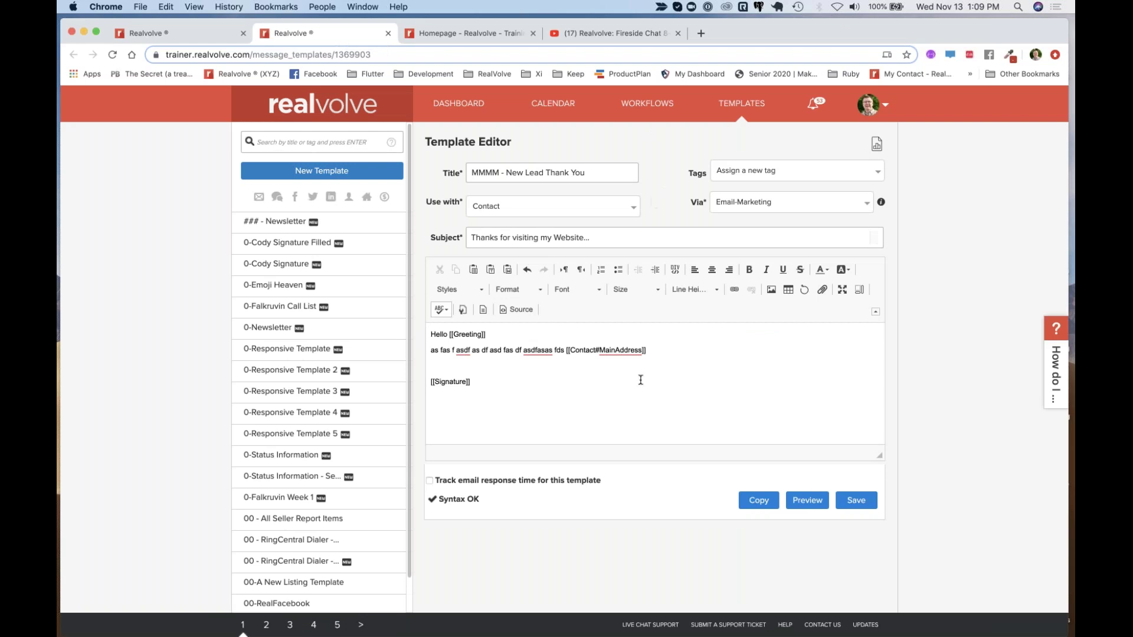
drag(431, 351, 562, 351)
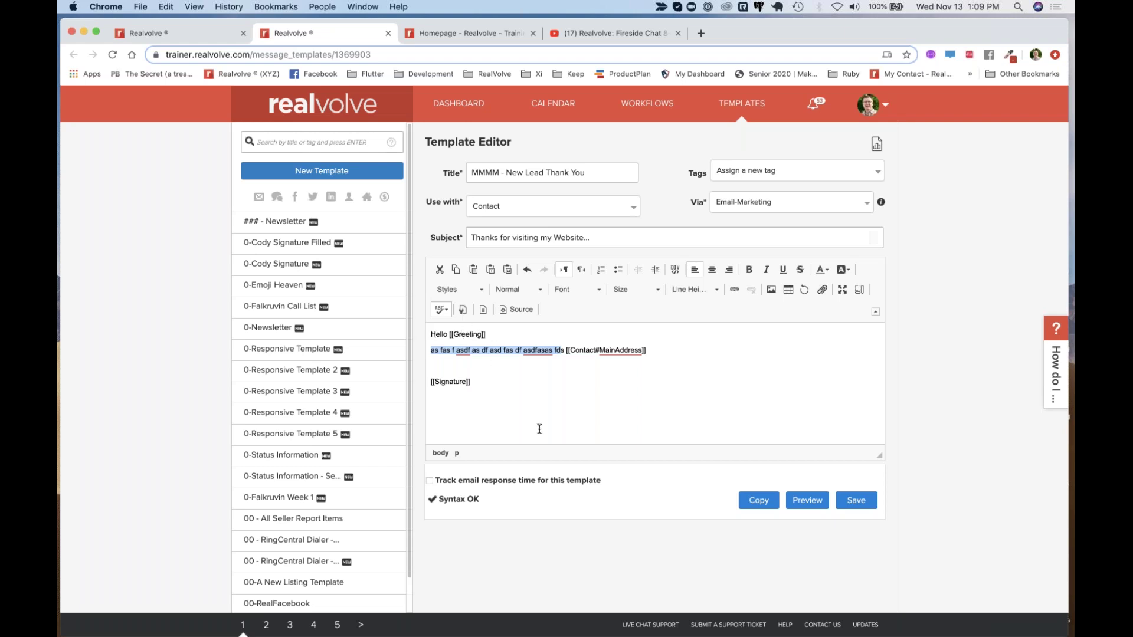
Type 'Just wanted to say thanks for visiting my website I see you are interested in' over the placeholder
text(JUST Ma)
key(BackSpace)
key(BackSpace)
key(BackSpace)
key(BackSpace)
key(BackSpace)
key(BackSpace)
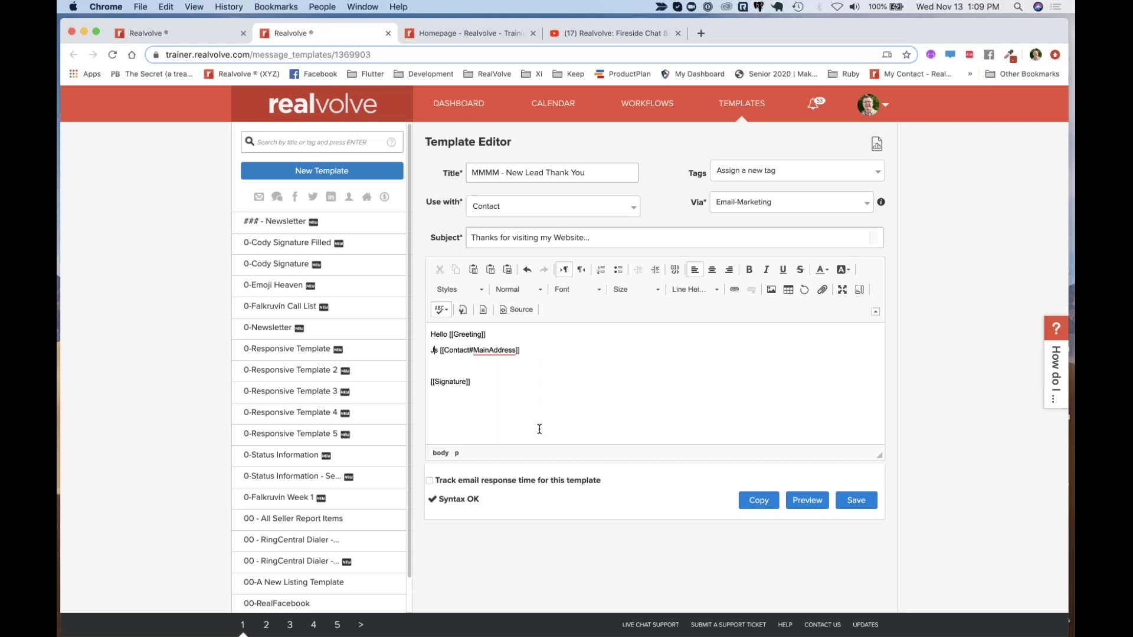
text(ust wanted to )
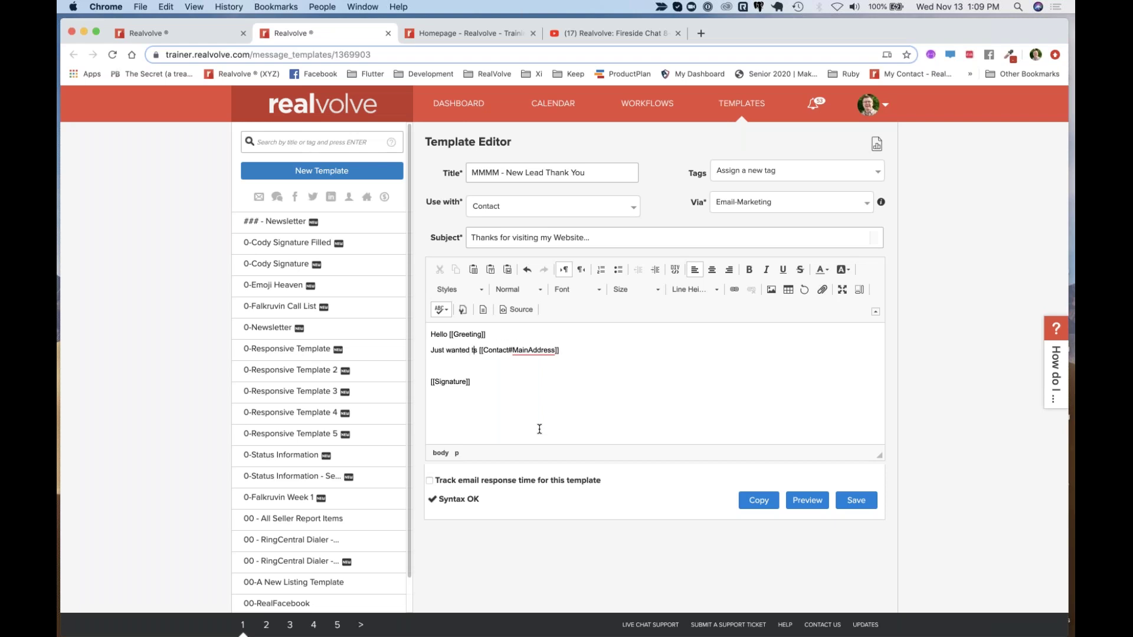
text(say thanks for )
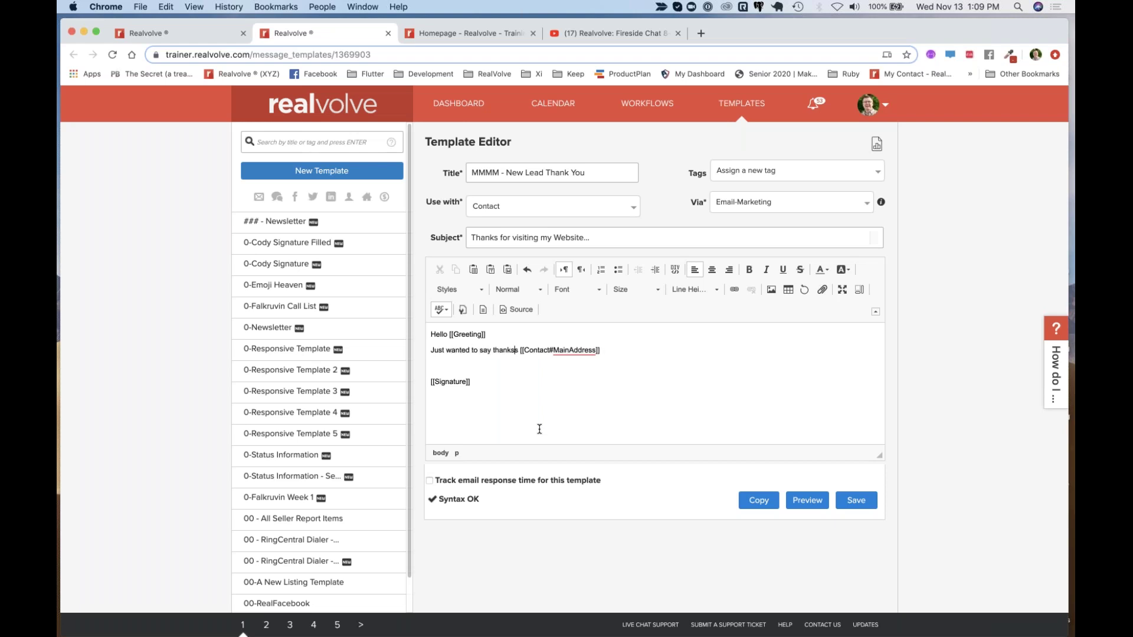
text(visiting m)
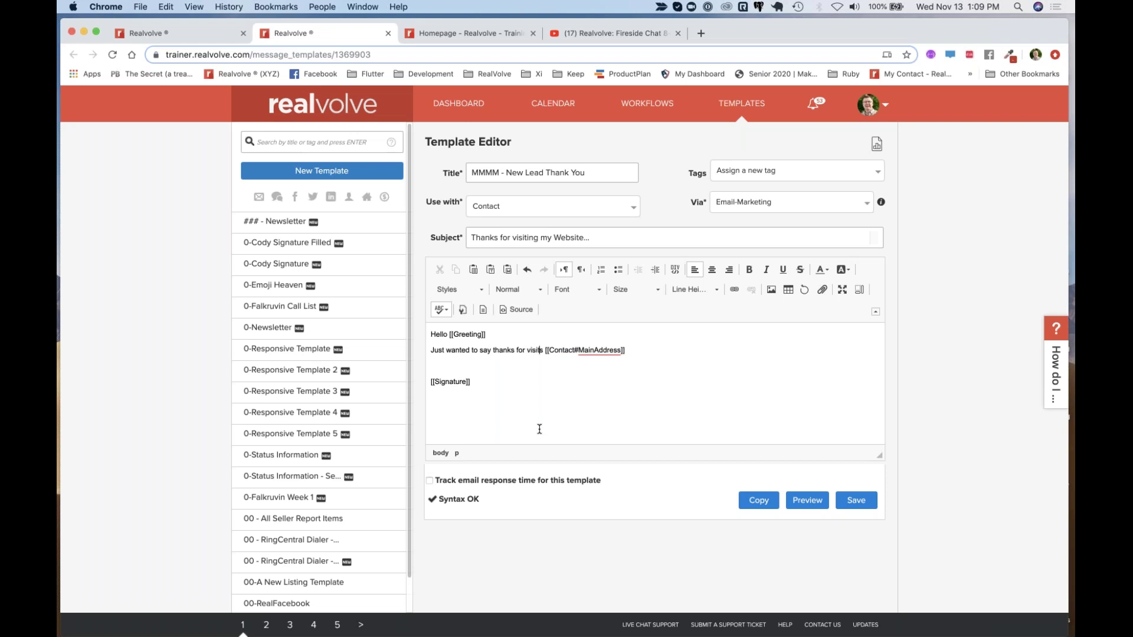
text(bsite I see)
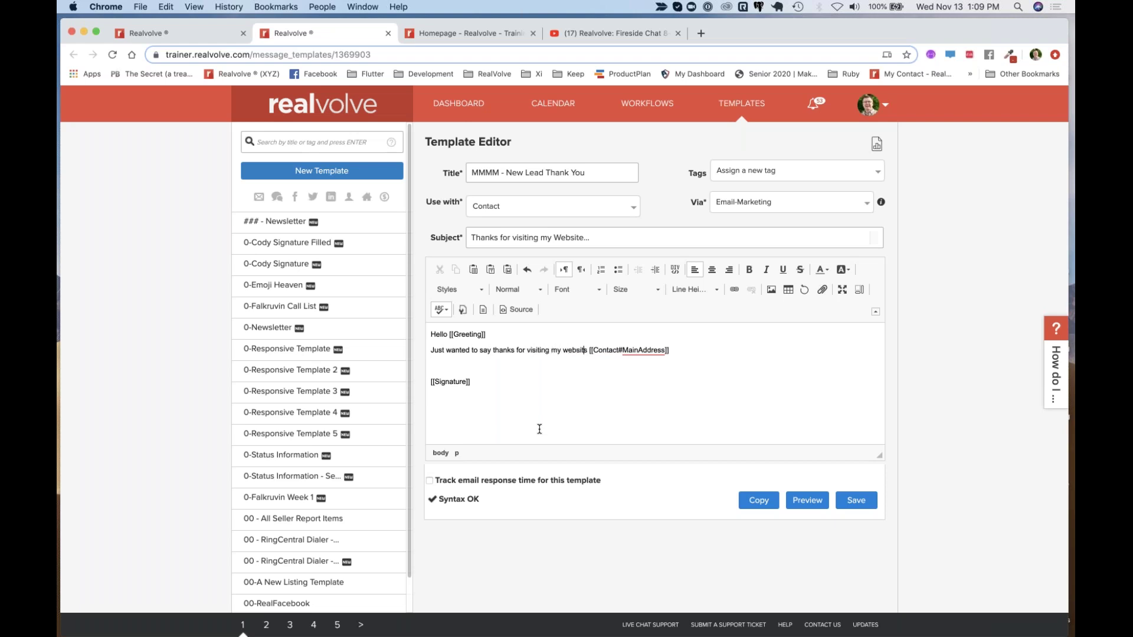
text( you are intereste)
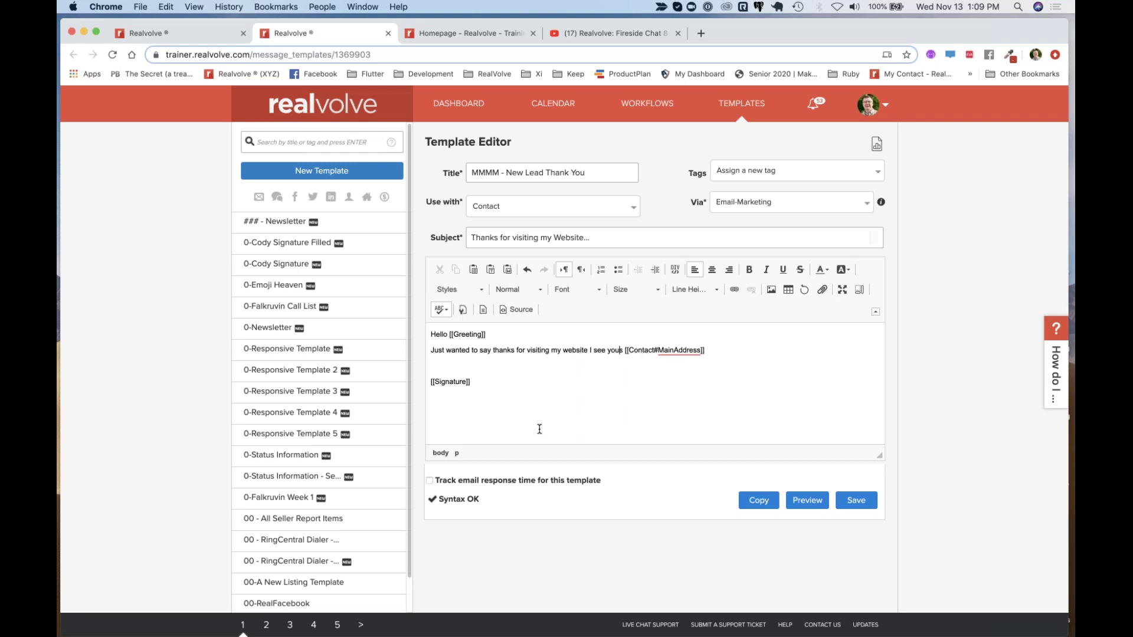
text(d in)
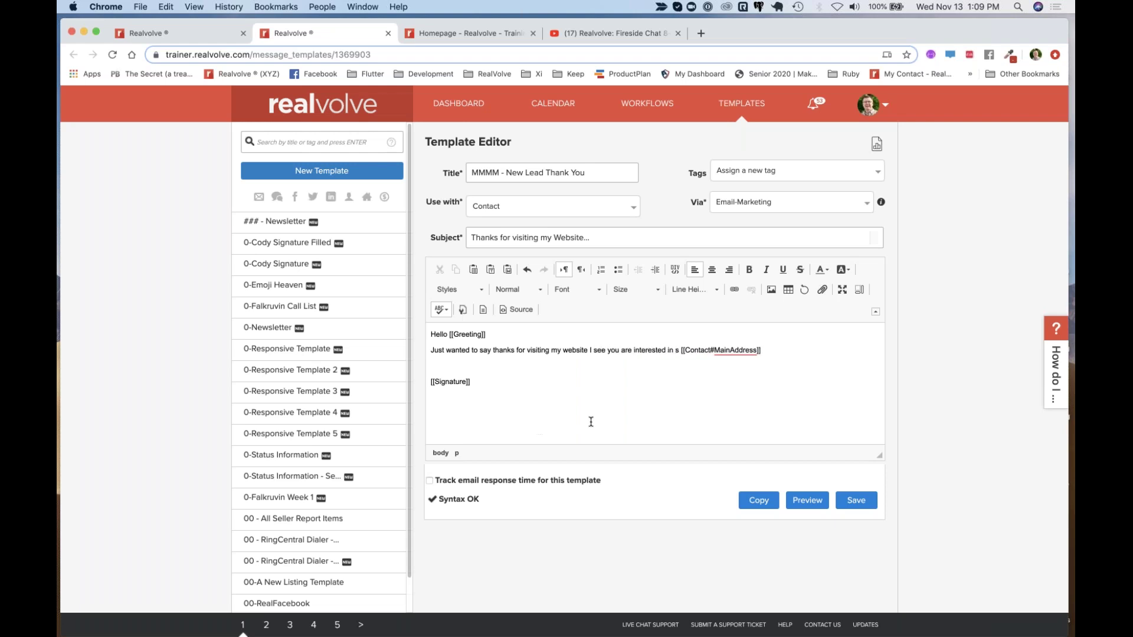
Delete the leftover MainAddress field and stray brackets, then select the whole body
shift+click(778, 352)
key(BackSpace)
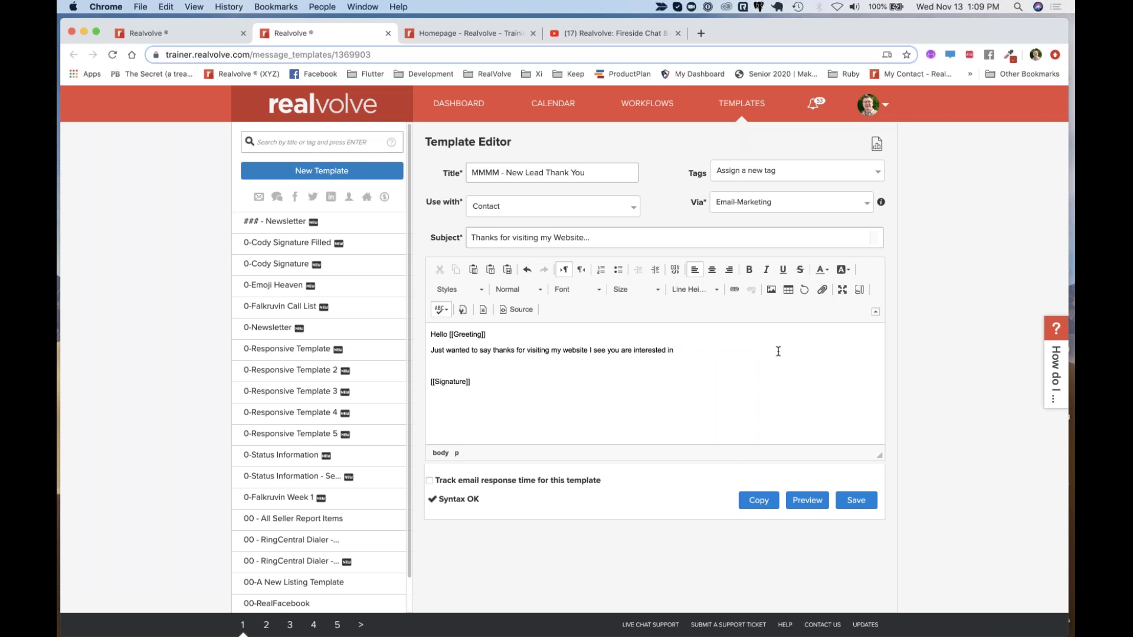
text([[)
key(BackSpace)
key(BackSpace)
key(BackSpace)
text(n)
key(super+a)
Clear the body and switch Use with to Property, then back to Contact
key(BackSpace)
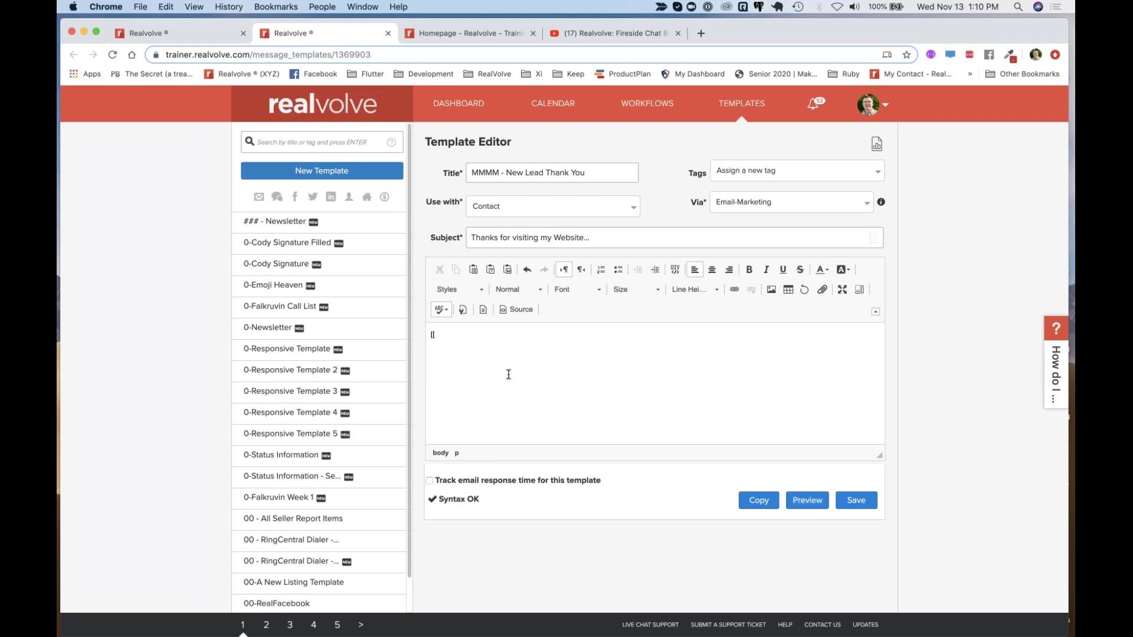
click(539, 208)
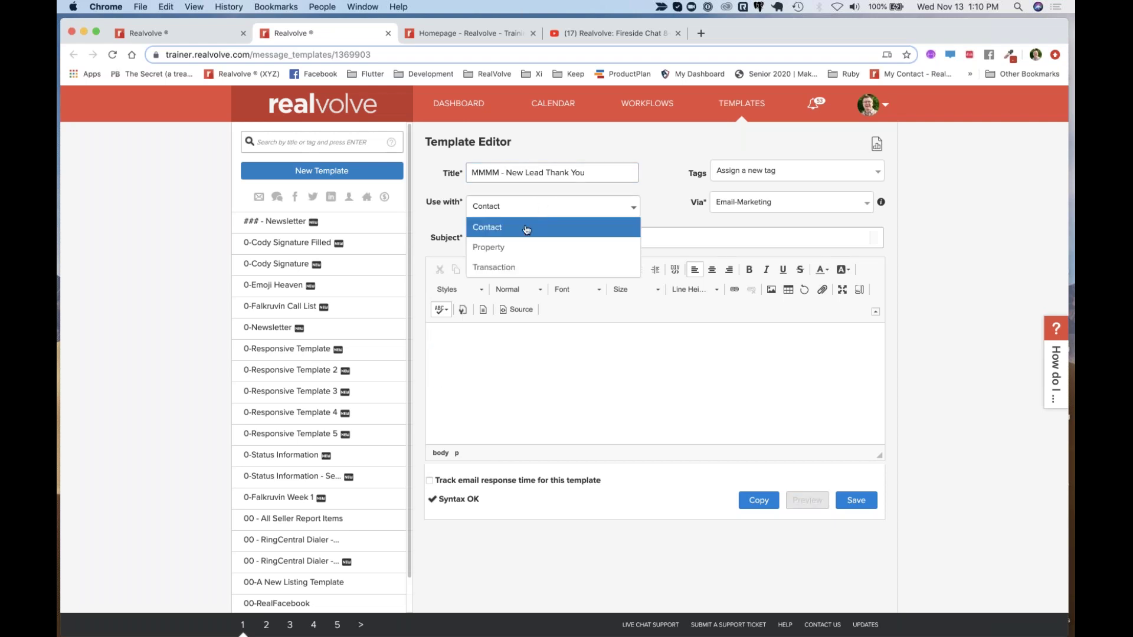
click(518, 252)
click(541, 207)
click(530, 228)
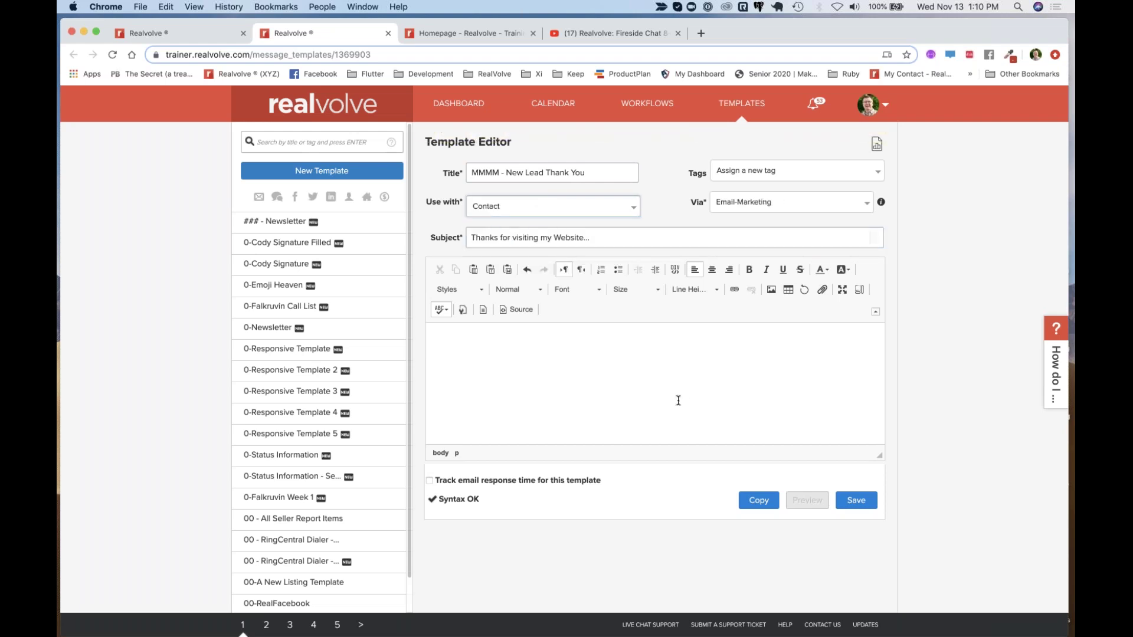
Start the body with 'Hello' followed by the [[Greeting]] merge field
text({{)
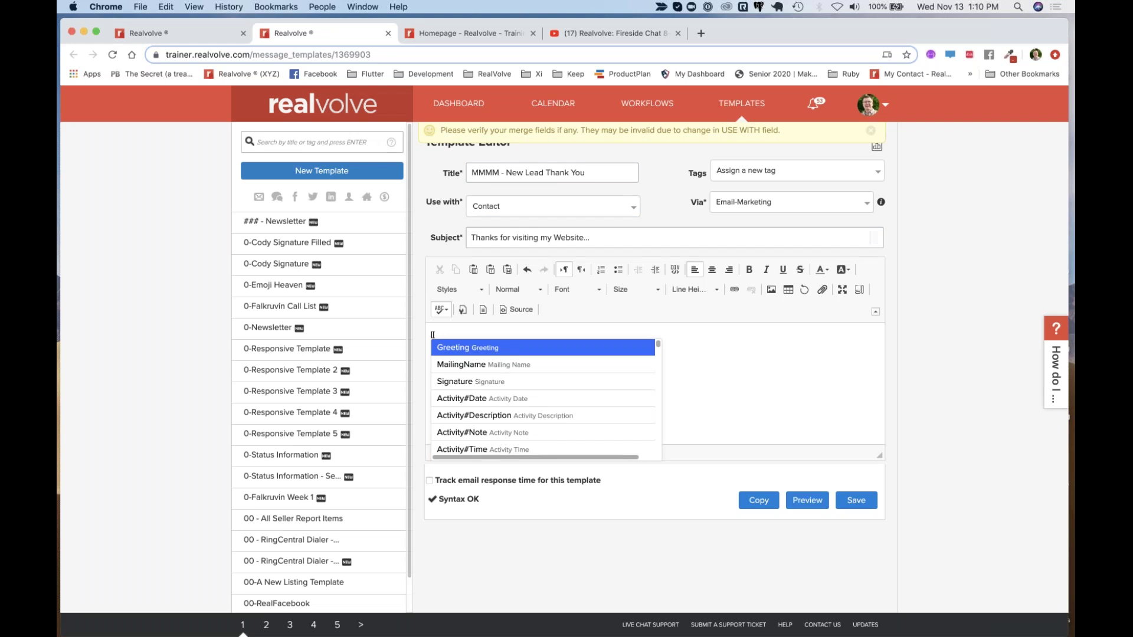
key(BackSpace)
key(BackSpace)
text(Helloi)
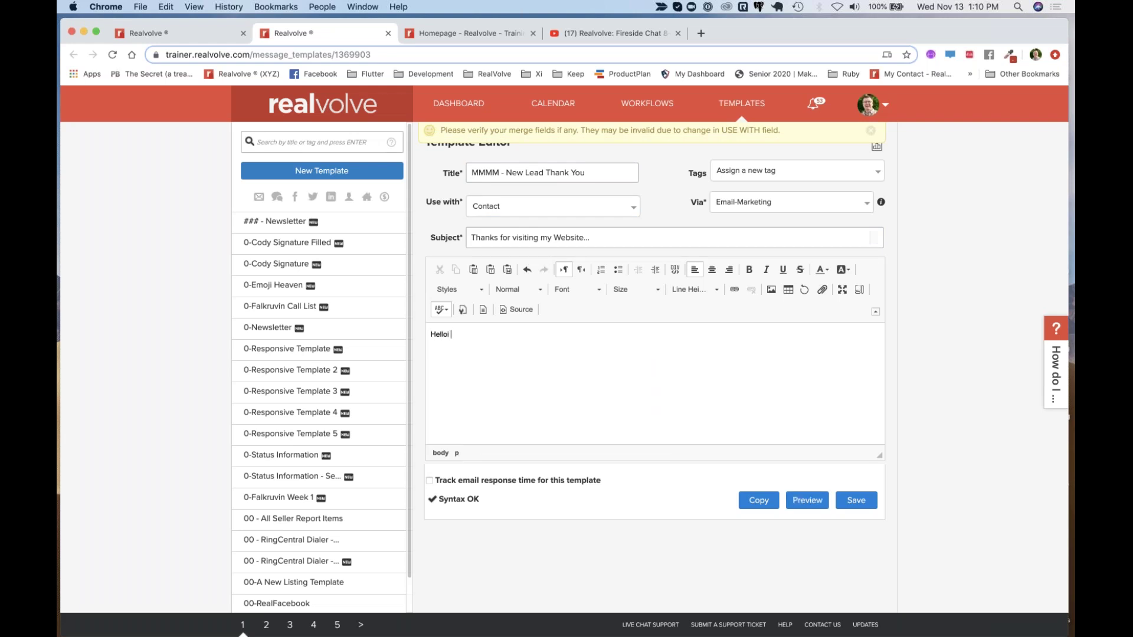
key(BackSpace)
key(BackSpace)
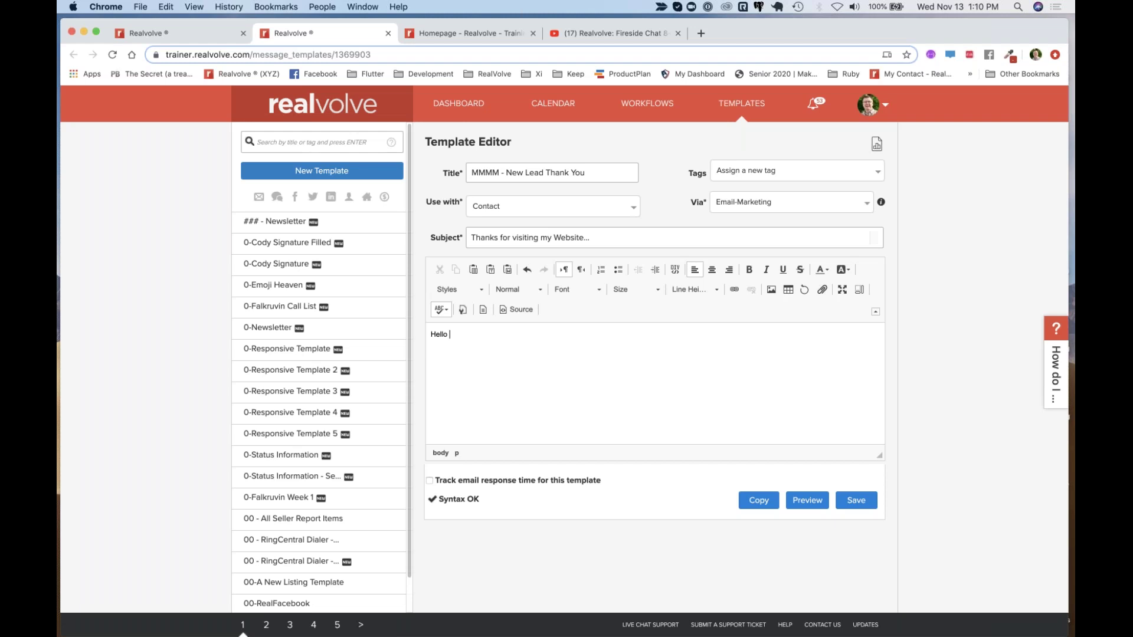
text([[Gre)
key(Return)
key(Return)
Add 'Thanks for visiting my website... I see you are interested in' and begin a merge field
text(Thanks for visiting my w)
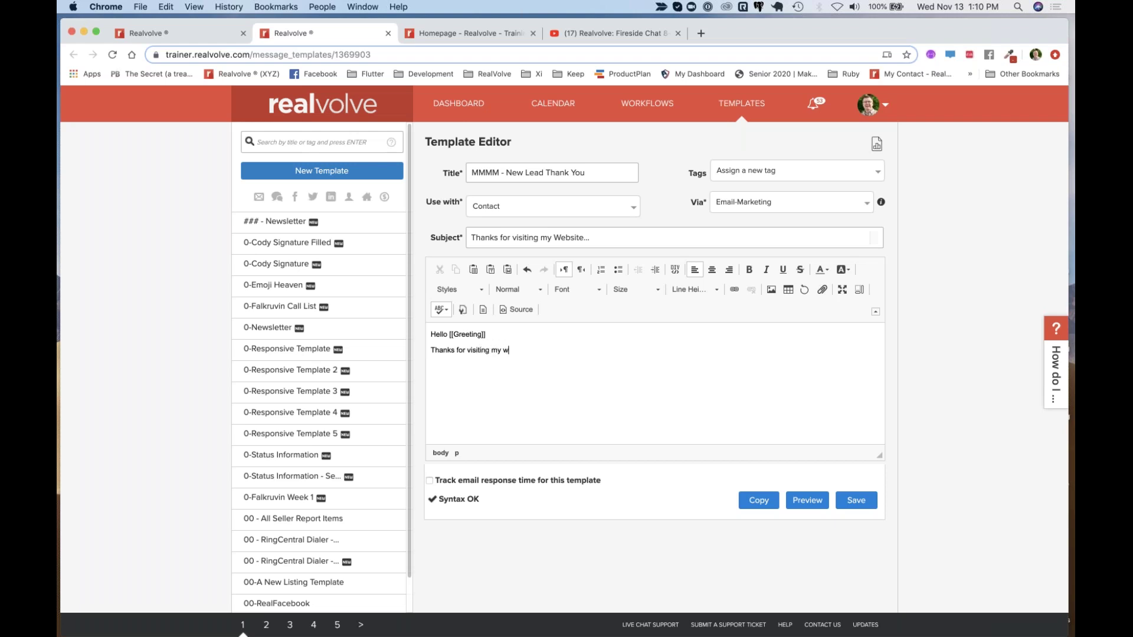
text(ebiste)
text(...)
key(BackSpace)
key(BackSpace)
key(BackSpace)
key(BackSpace)
key(BackSpace)
key(BackSpace)
text(bsite... I see youy a)
key(BackSpace)
key(BackSpace)
key(BackSpace)
text(are interested in [)
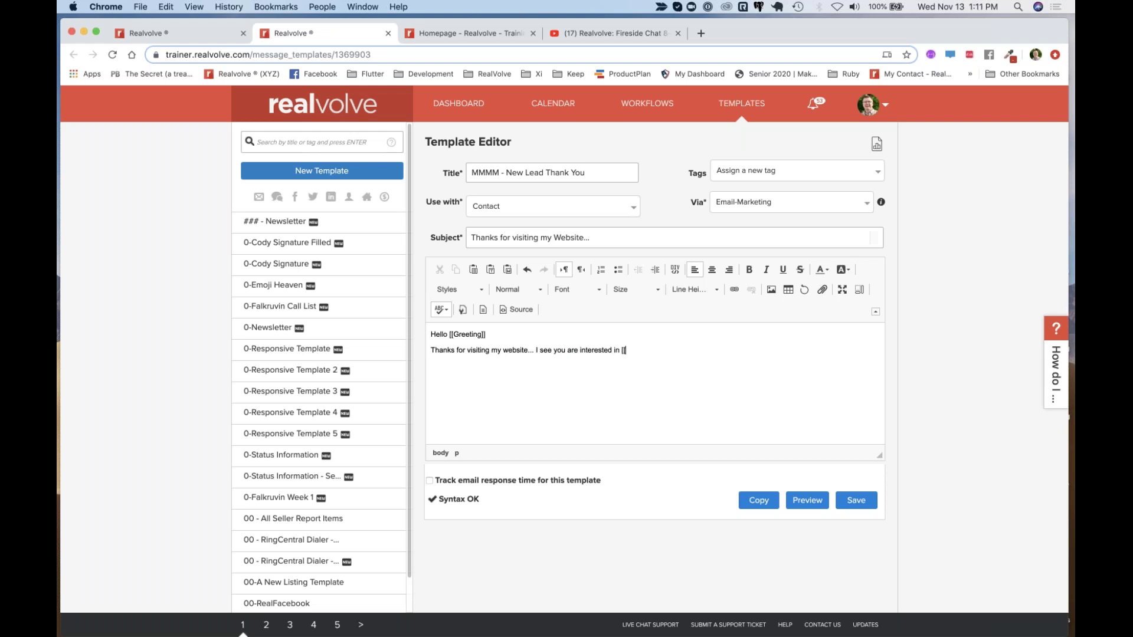
text([inter)
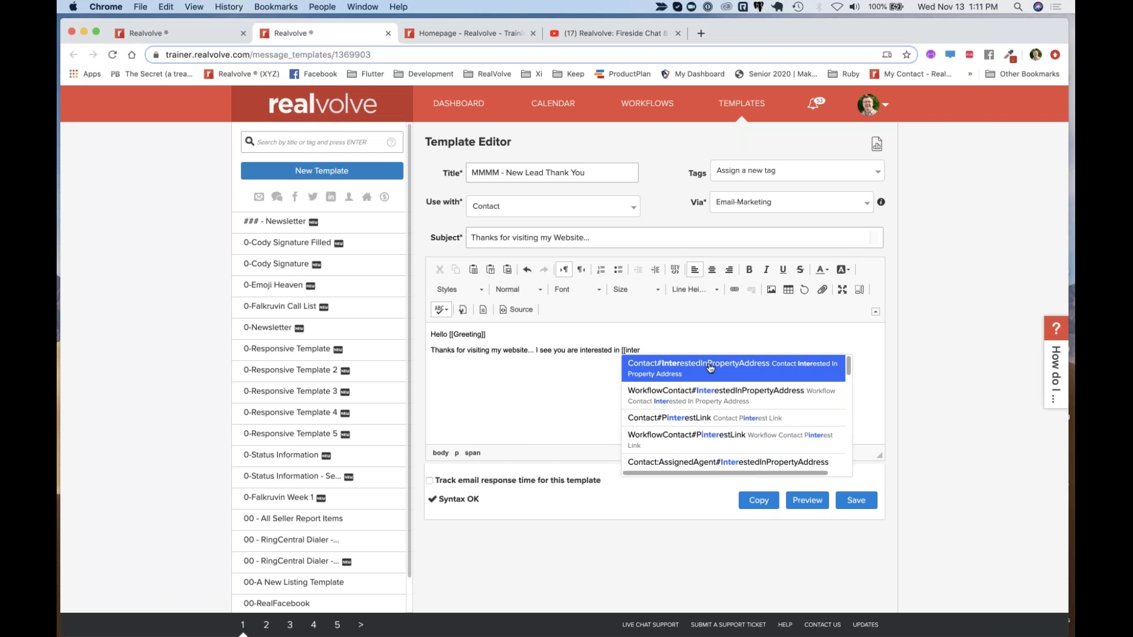
End the sentence with Contact#InterestedInPropertyAddress, add a [[Signature]] line below, and save the template
click(708, 371)
key(Return)
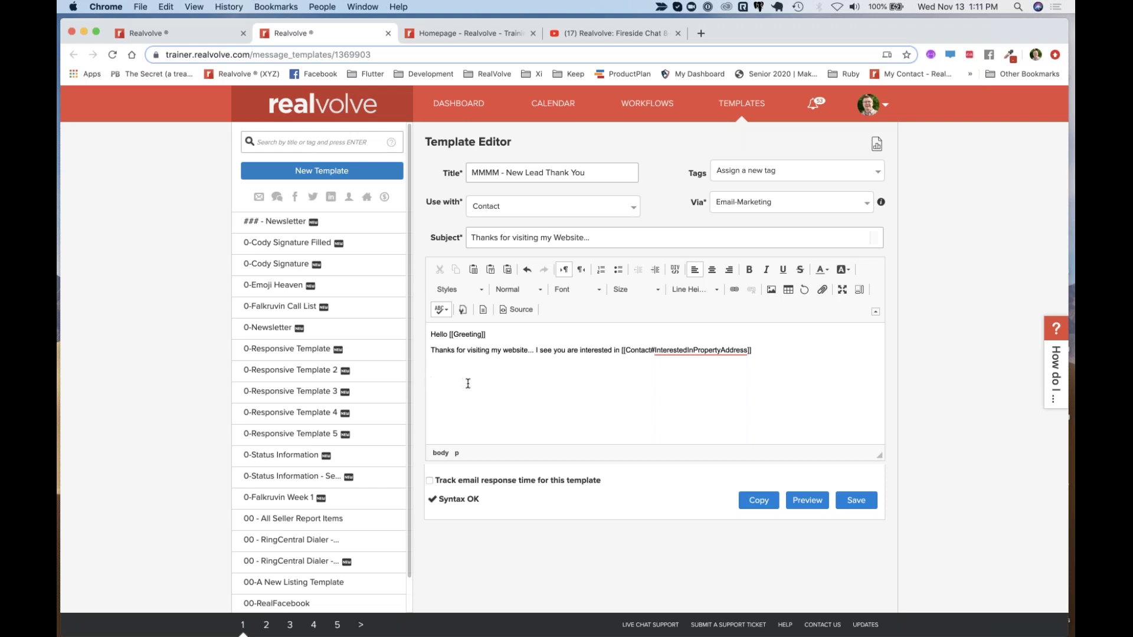
text([[)
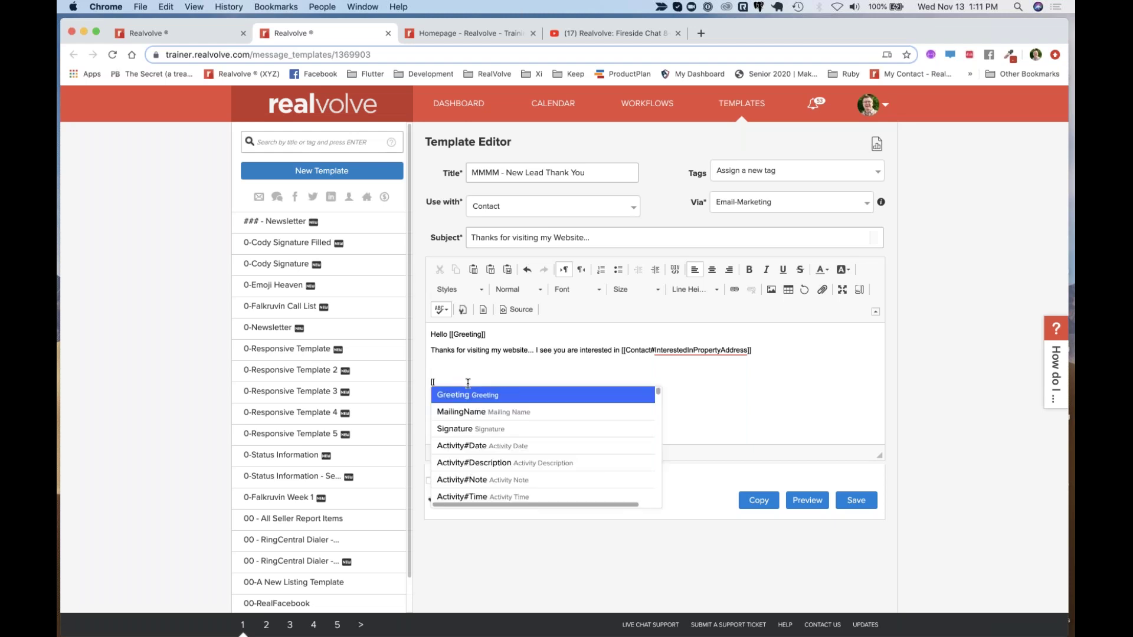
click(470, 430)
click(857, 500)
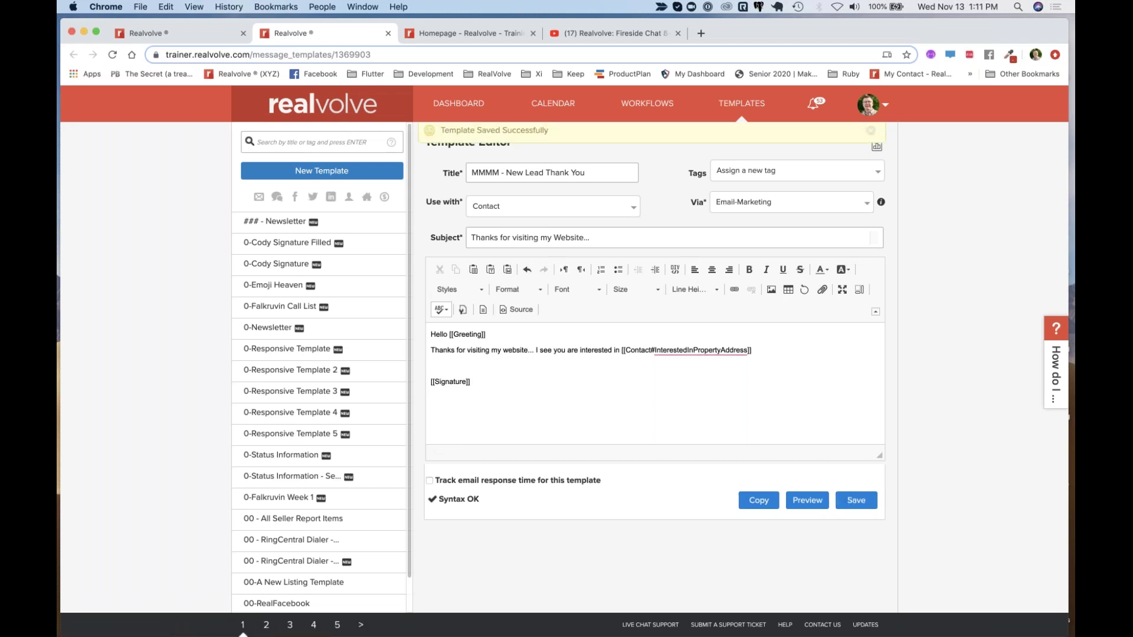
click(203, 37)
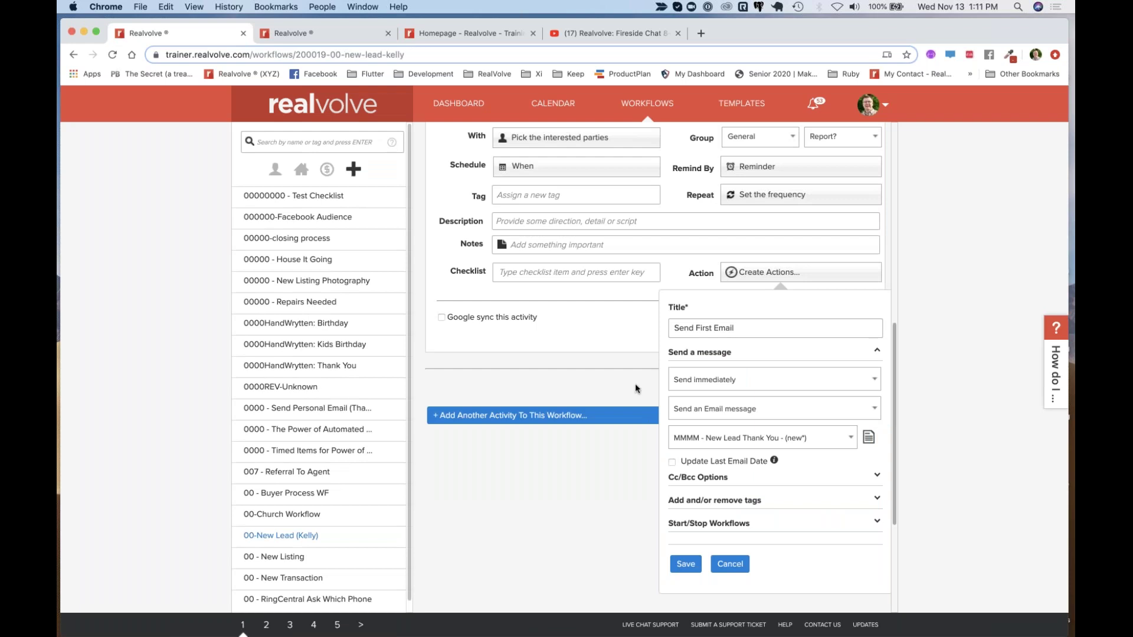
click(687, 563)
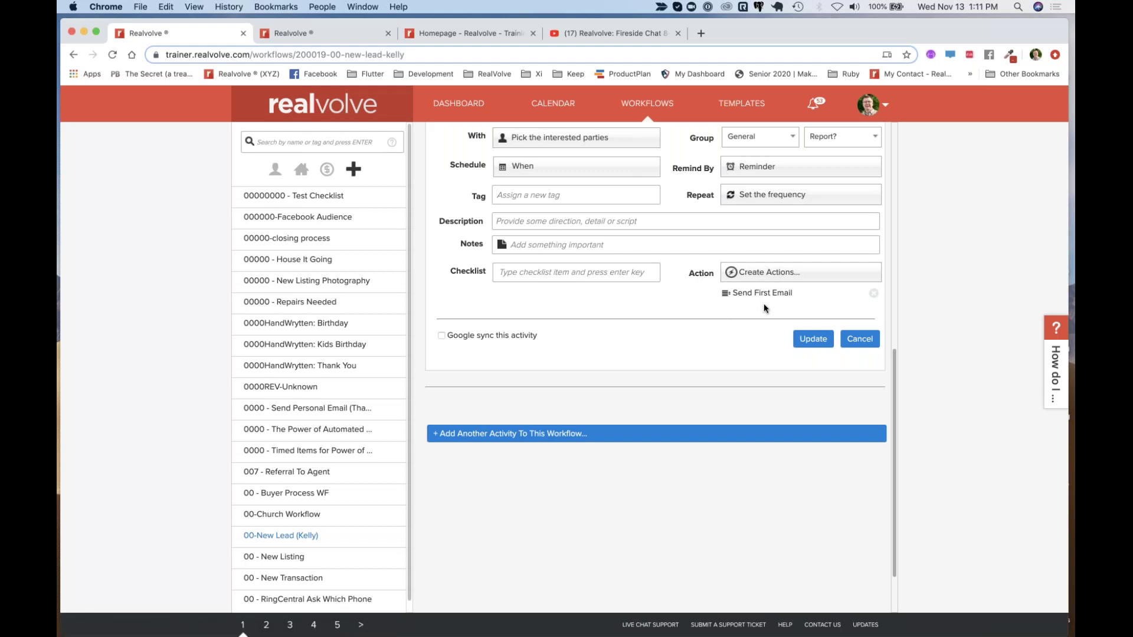
scroll(537, 224, up, 2)
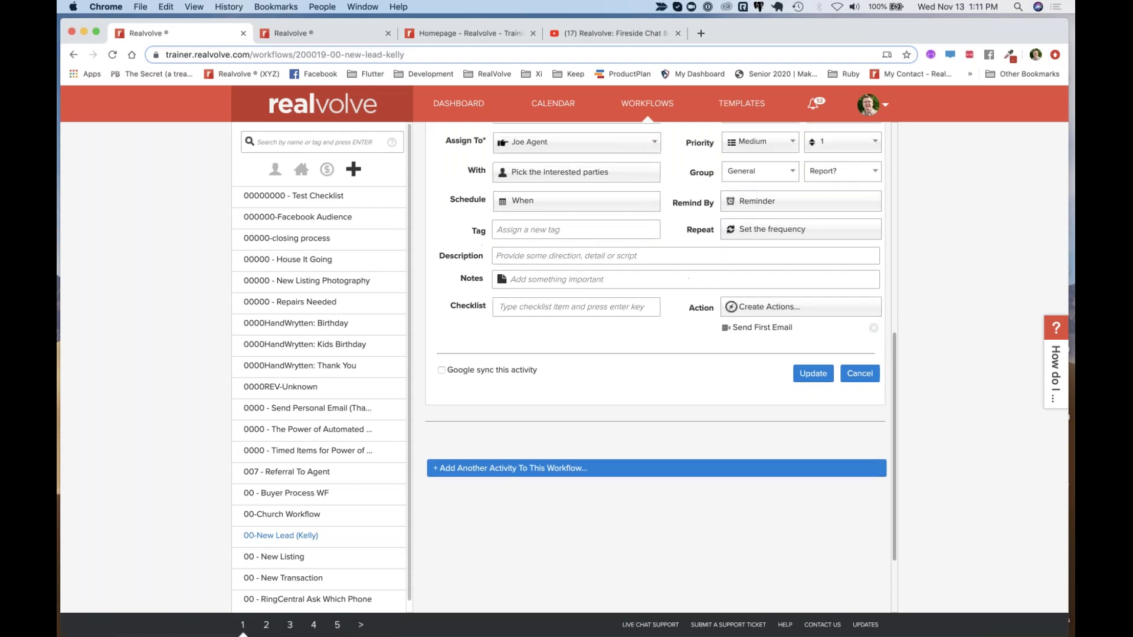
scroll(581, 232, up, 1)
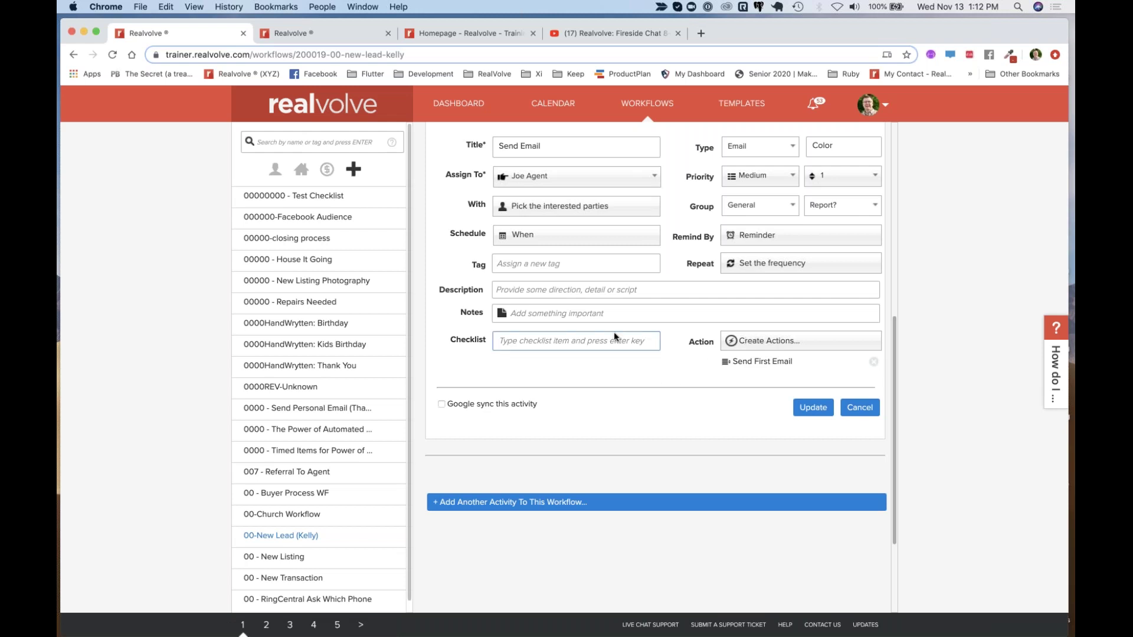
click(812, 411)
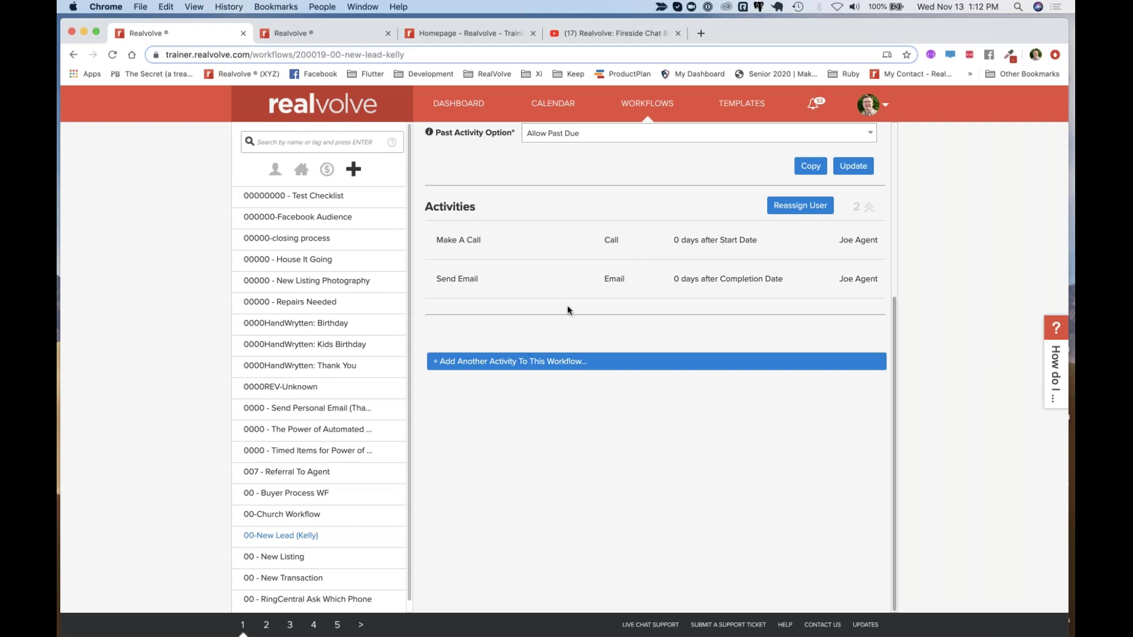
mouse_move(645, 262)
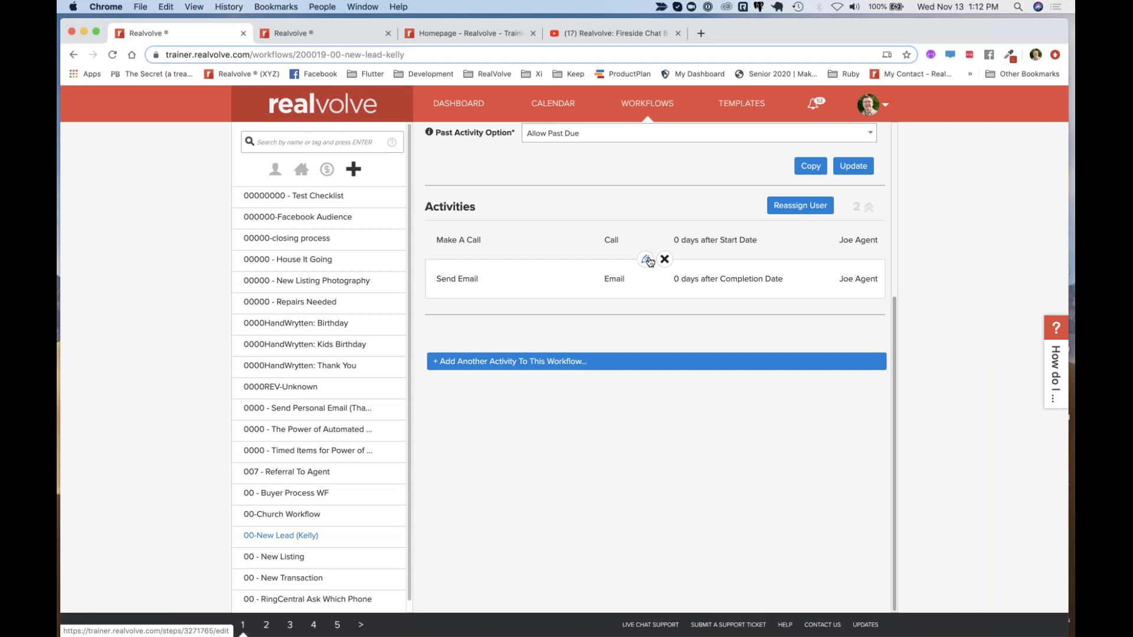
Return to the 'MMMM - New Lead Thank You' template and keep its Use with type as Contact
click(345, 36)
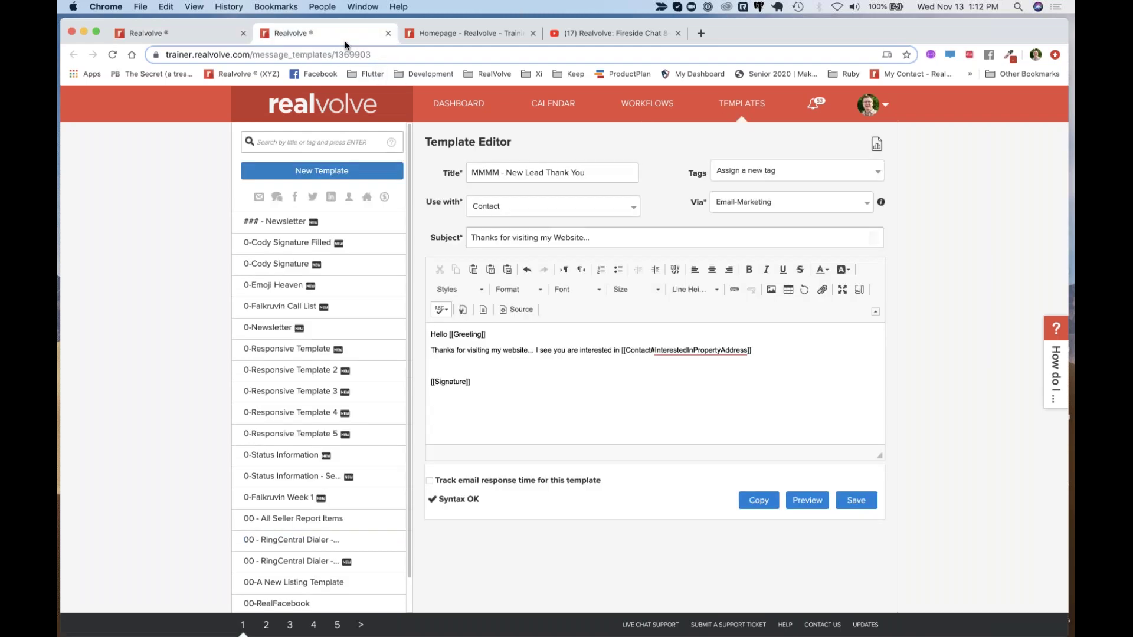
click(674, 386)
click(503, 206)
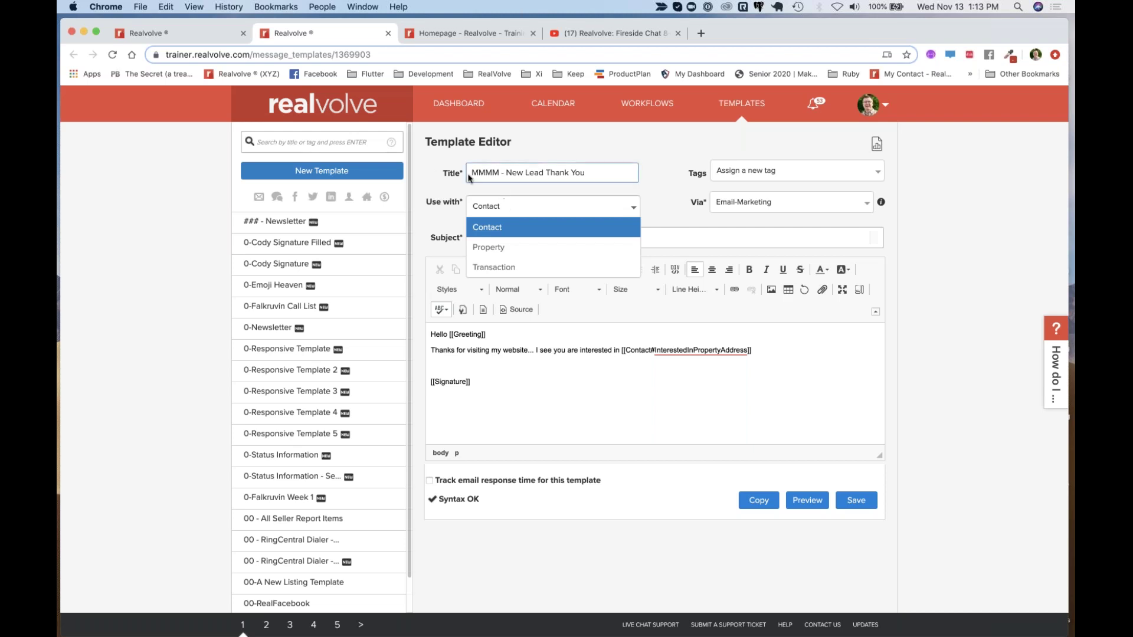
drag(473, 174, 499, 174)
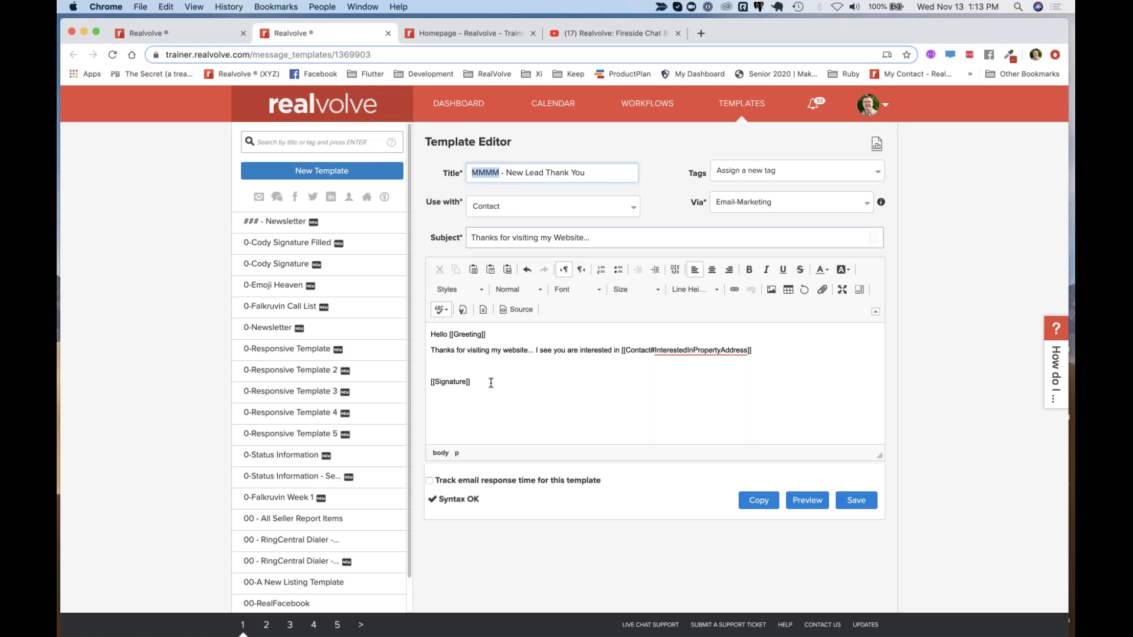
click(504, 204)
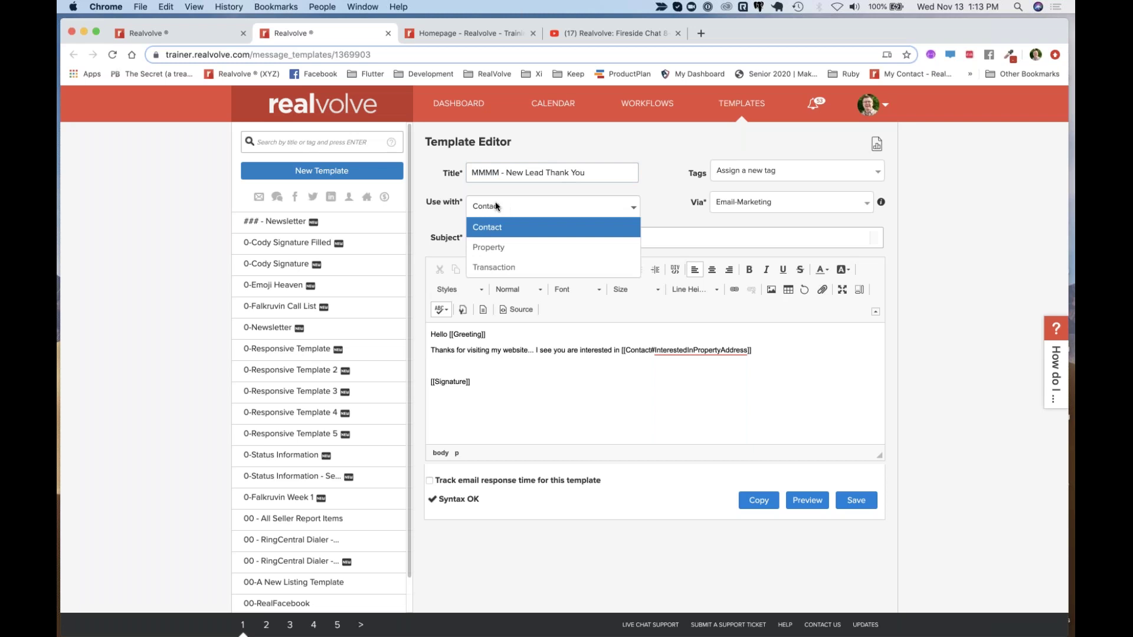
click(524, 387)
Remove the stray [[ started on a new line below [[Signature]]
key(Return)
text([[)
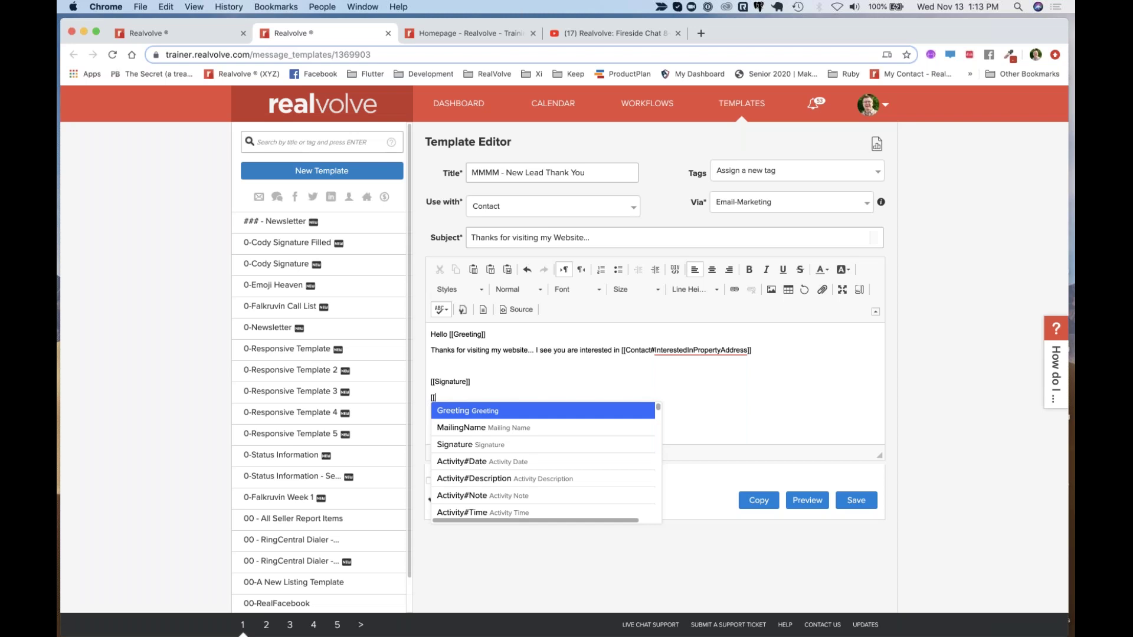
key(BackSpace)
key(BackSpace)
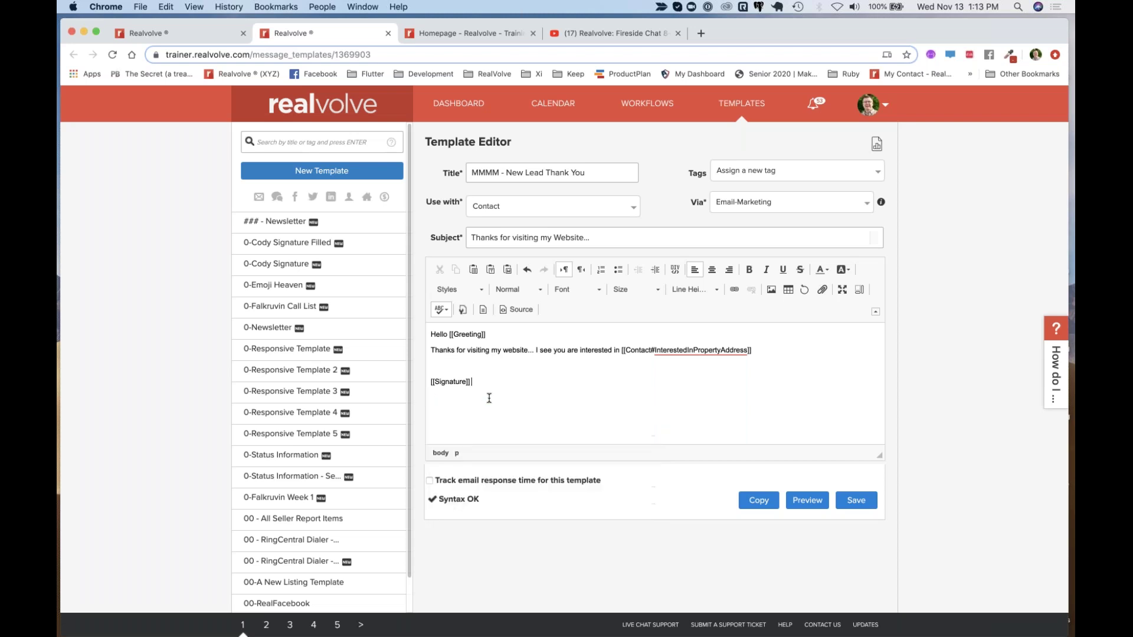
Toggle the HTML source view on and off and confirm the template is used with Contact
click(516, 311)
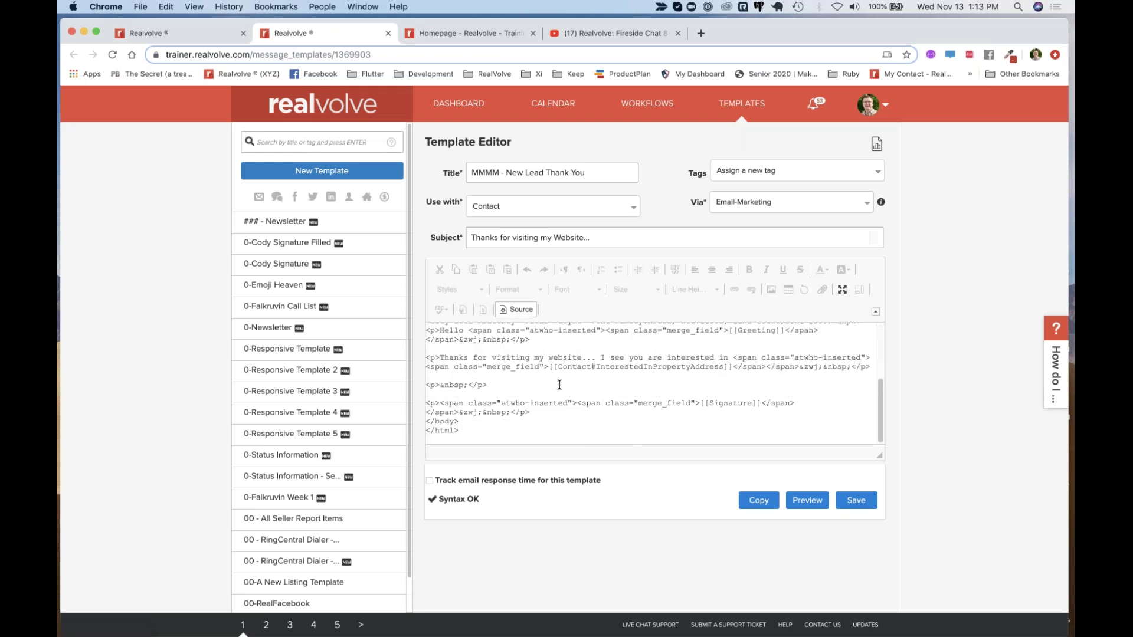
scroll(559, 384, up, 2)
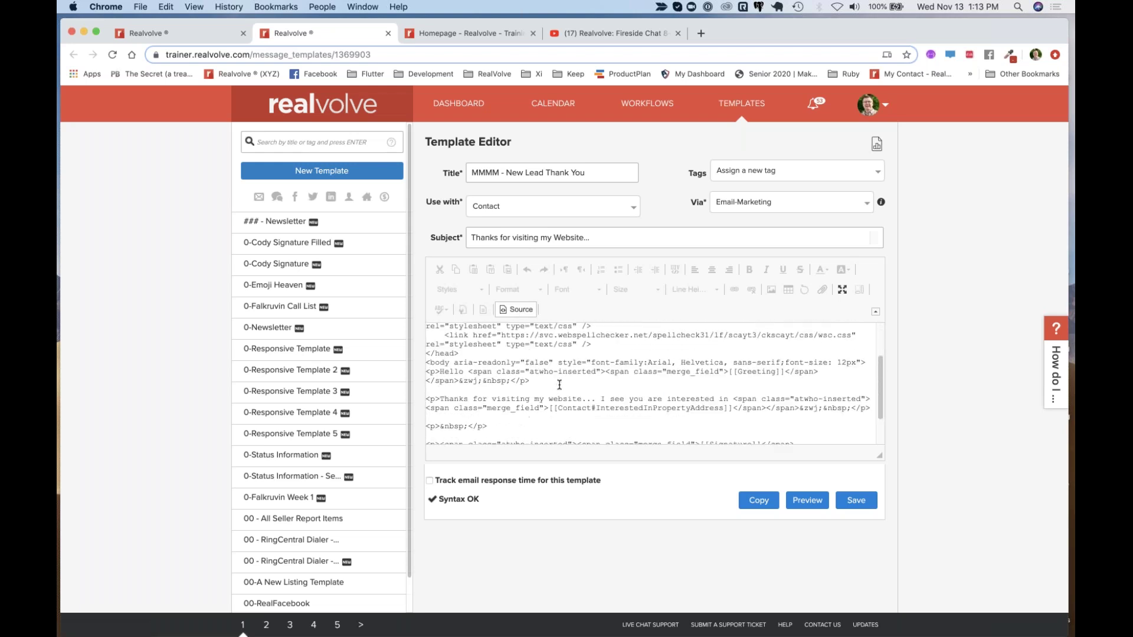
click(515, 309)
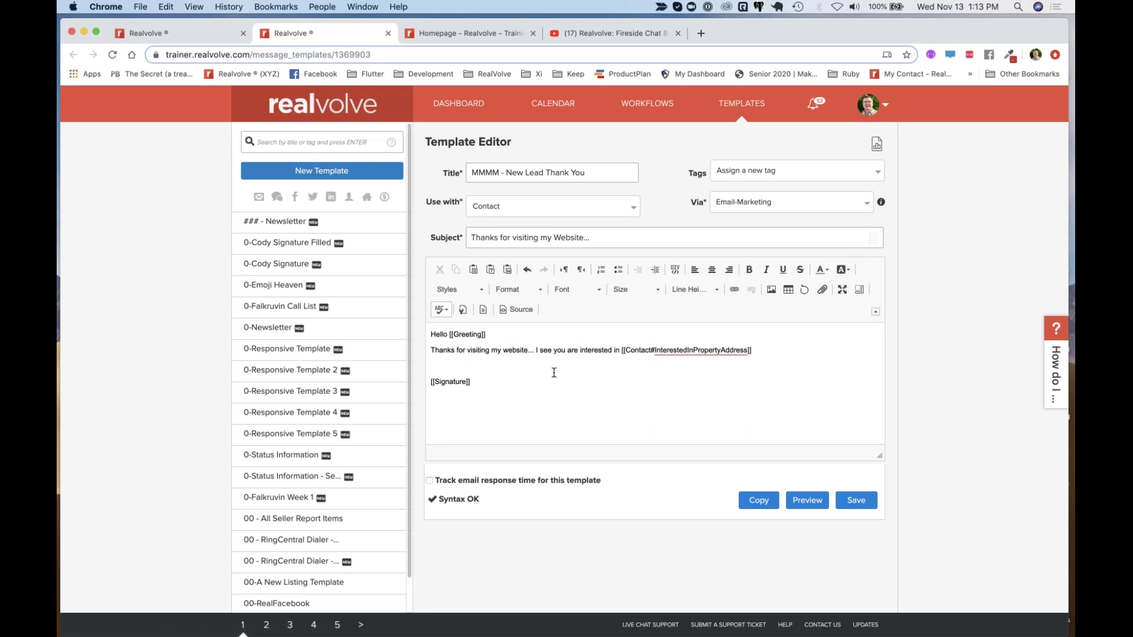
click(483, 203)
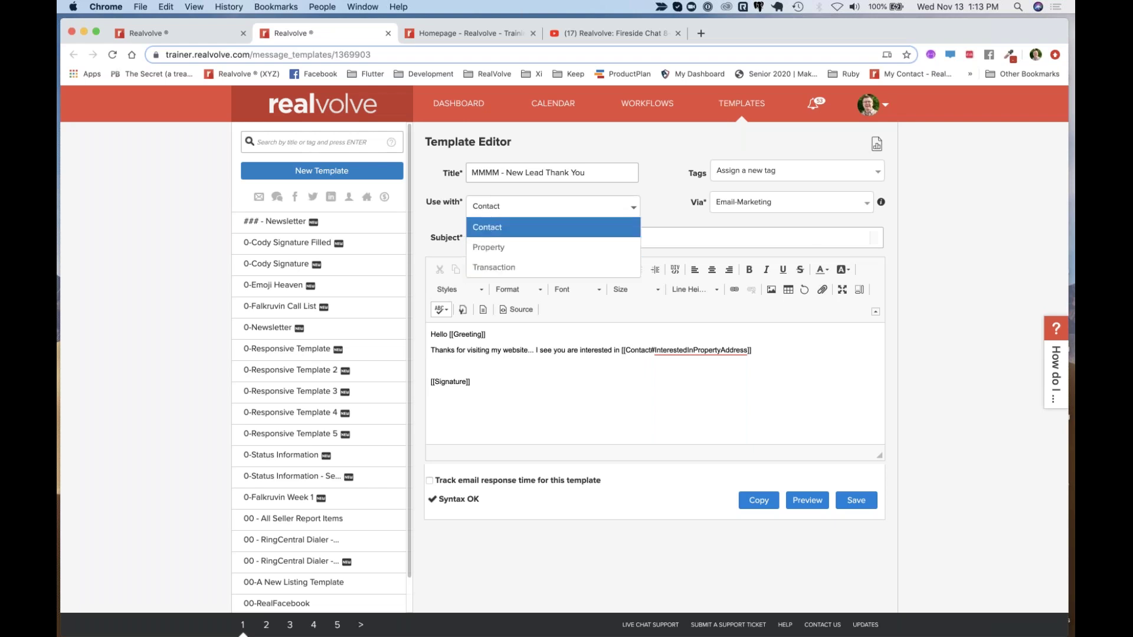
click(499, 209)
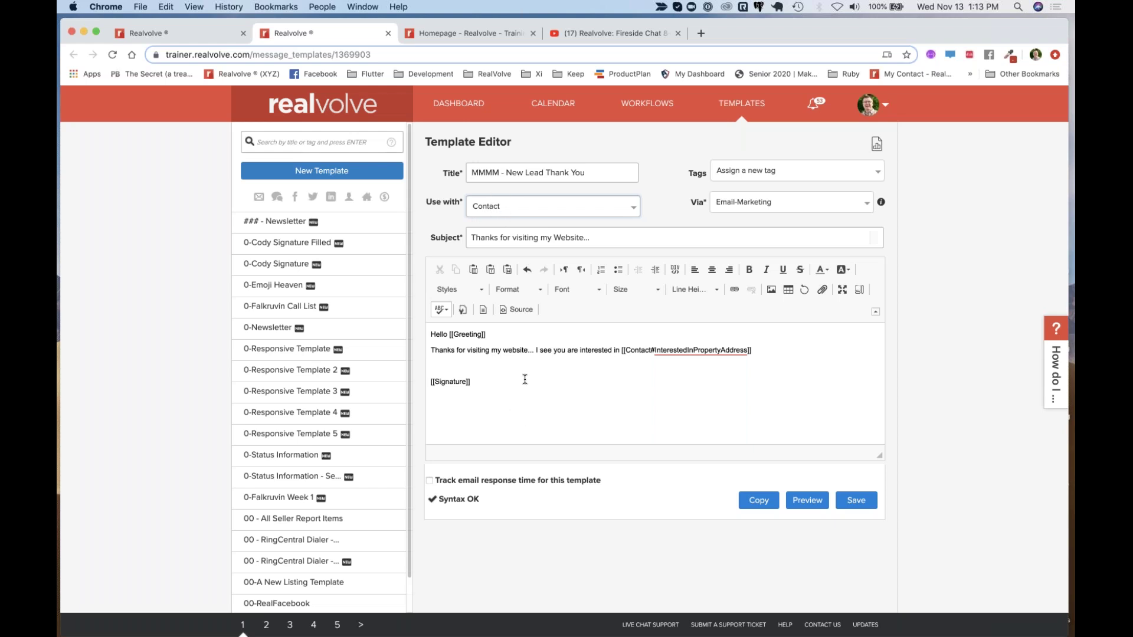
Type [[ on the blank line above [[Signature]] to start a merge field
click(489, 366)
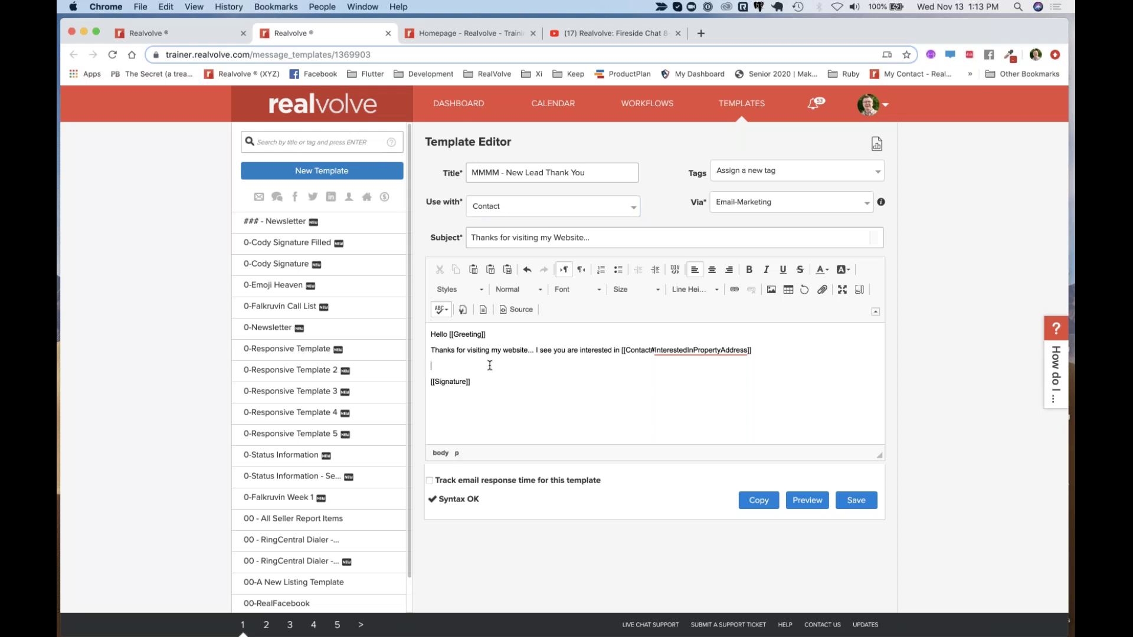
click(497, 209)
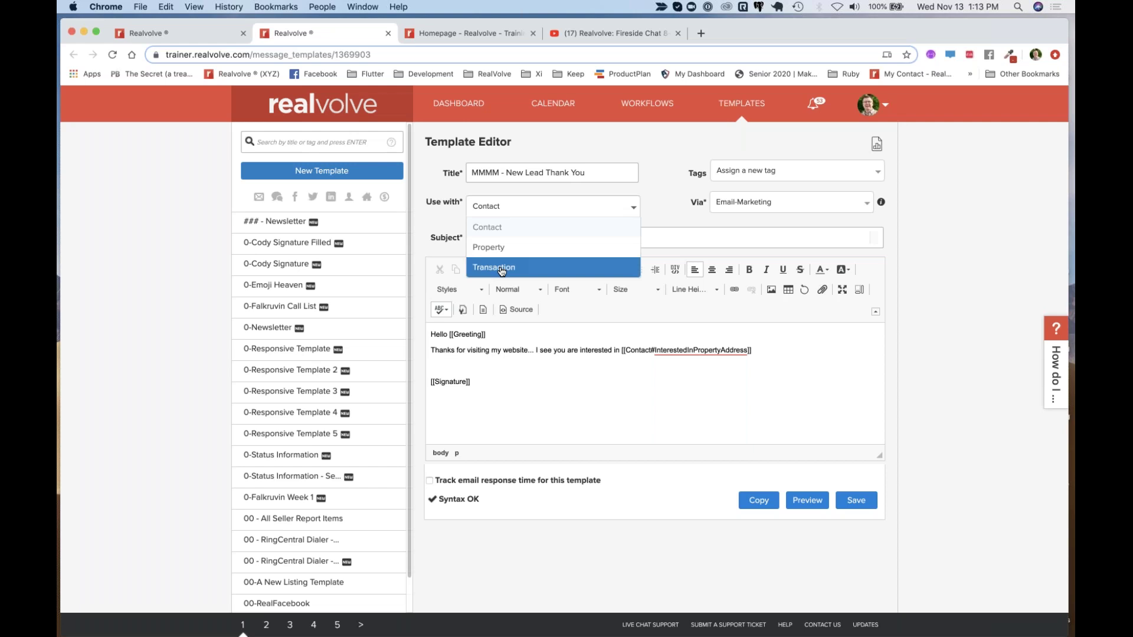
click(509, 209)
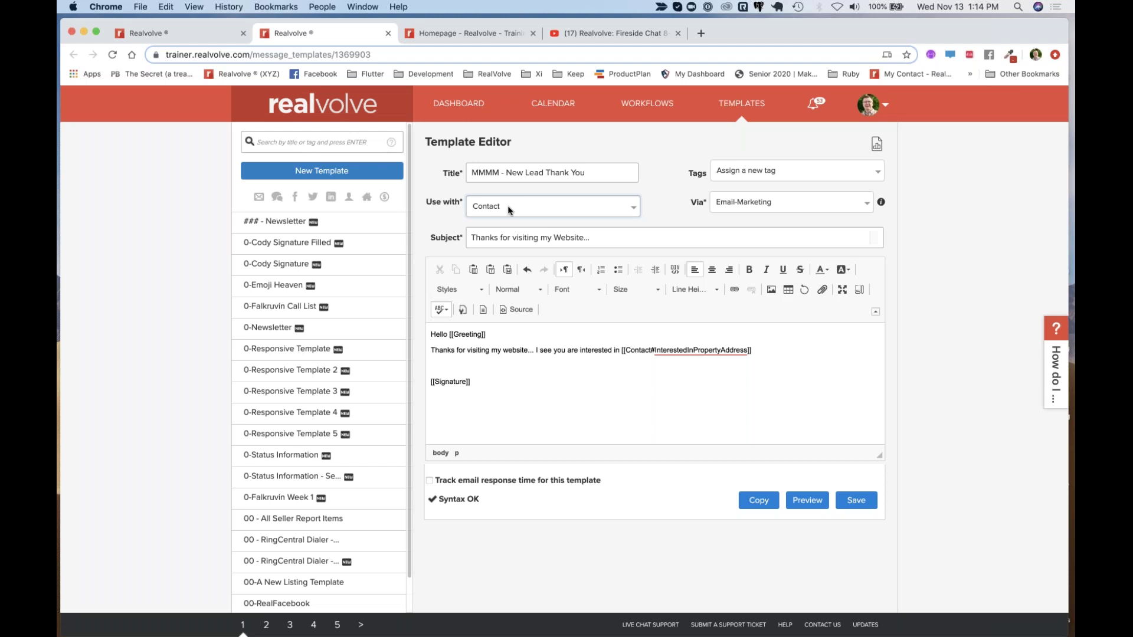
click(468, 365)
text([[)
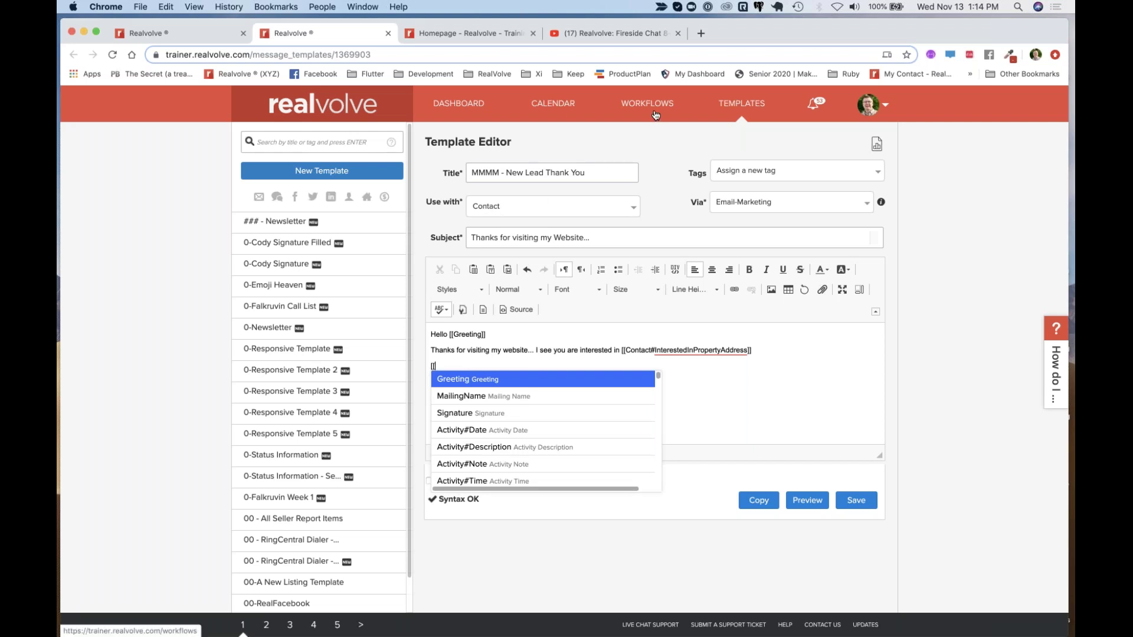
Complete the [[Signature]] merge field from the autocomplete list and save the template
click(195, 33)
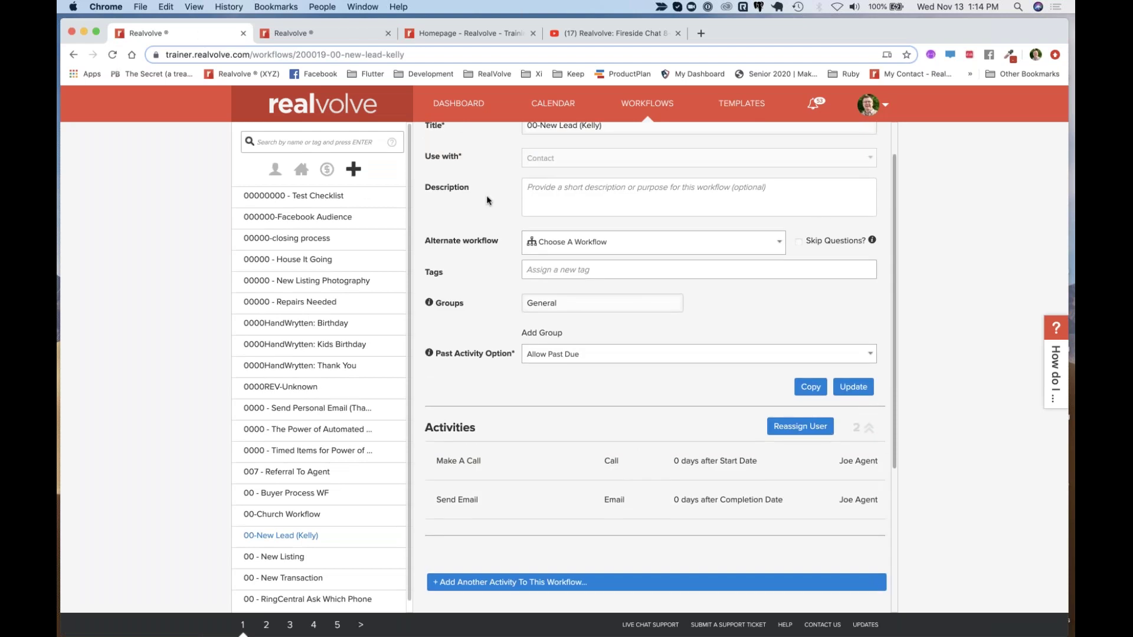
scroll(472, 203, up, 2)
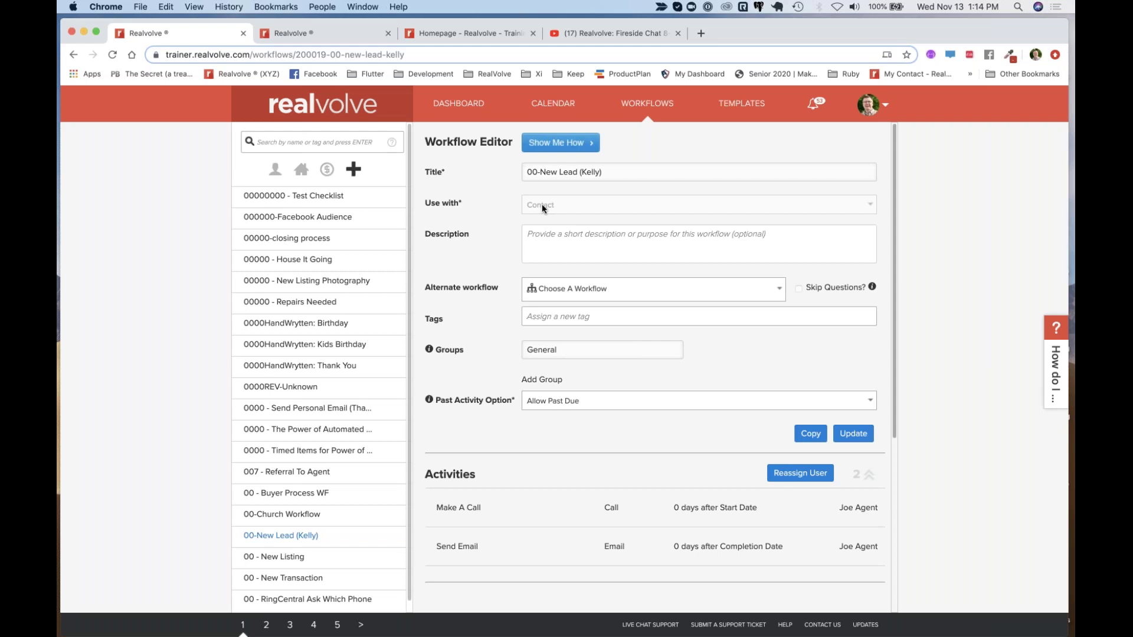
click(352, 34)
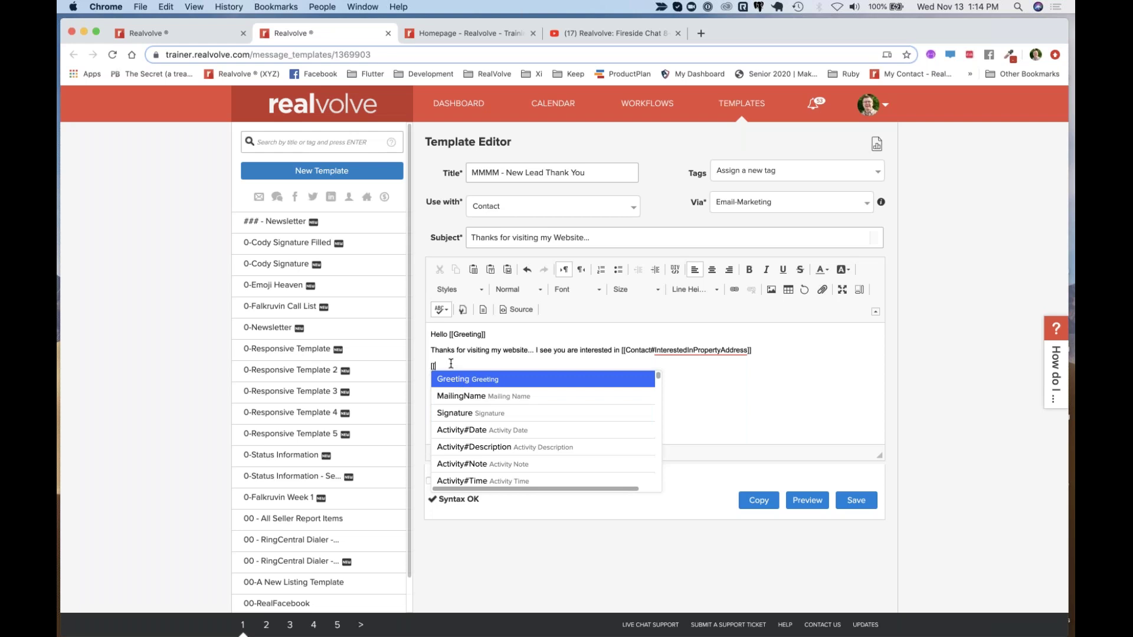
key(Down)
key(Down)
key(Return)
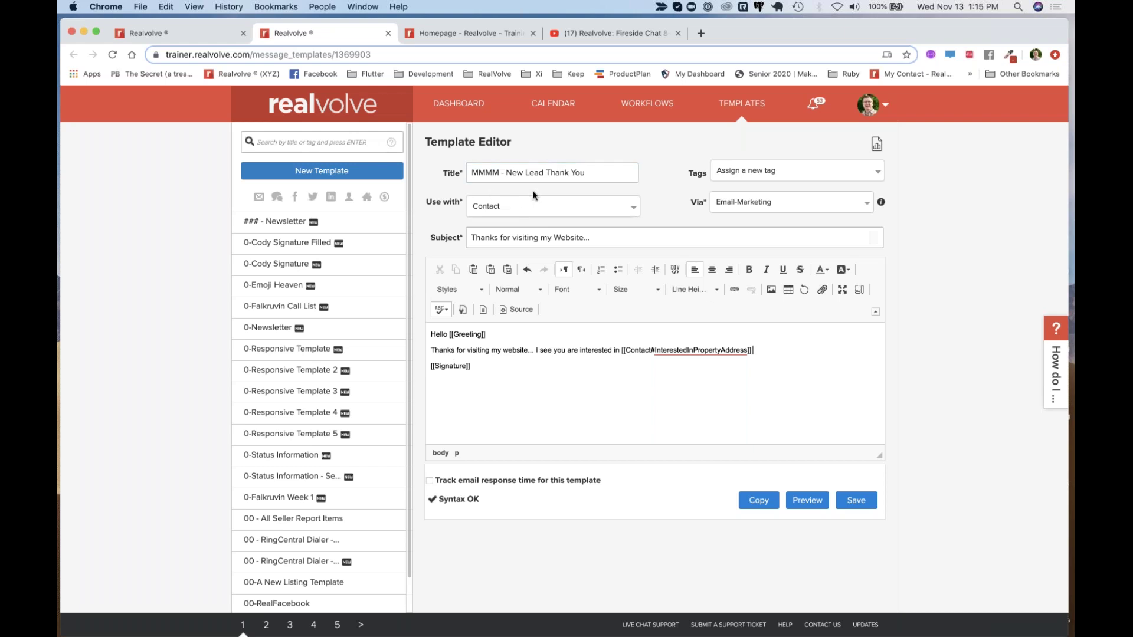
click(857, 500)
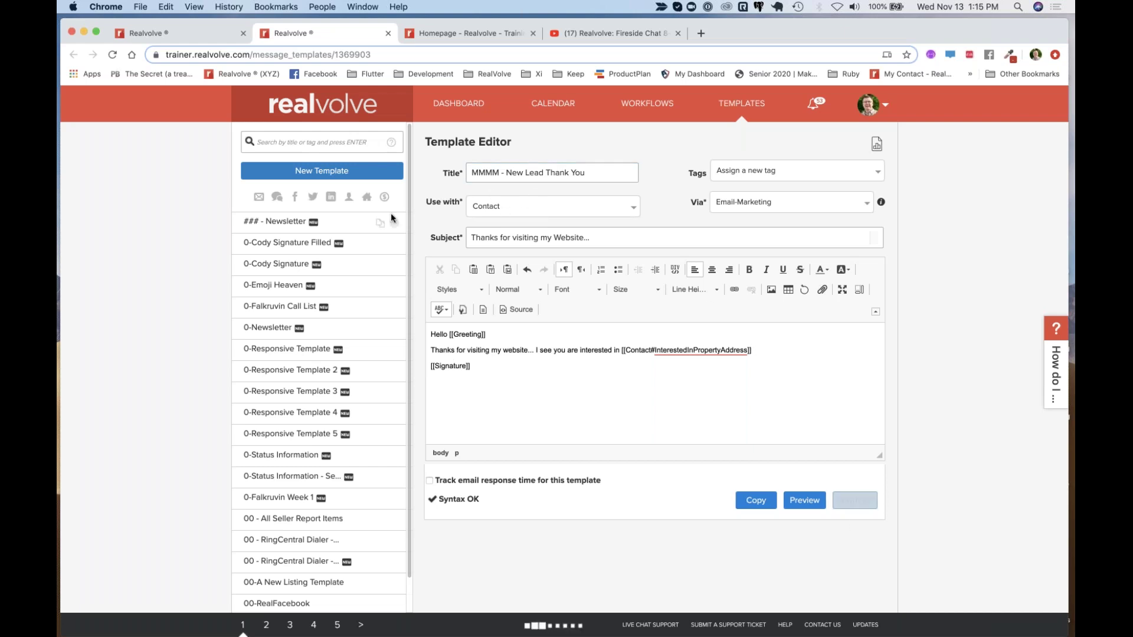
Start a blank new authored template, then close its tab and leave without saving
click(361, 177)
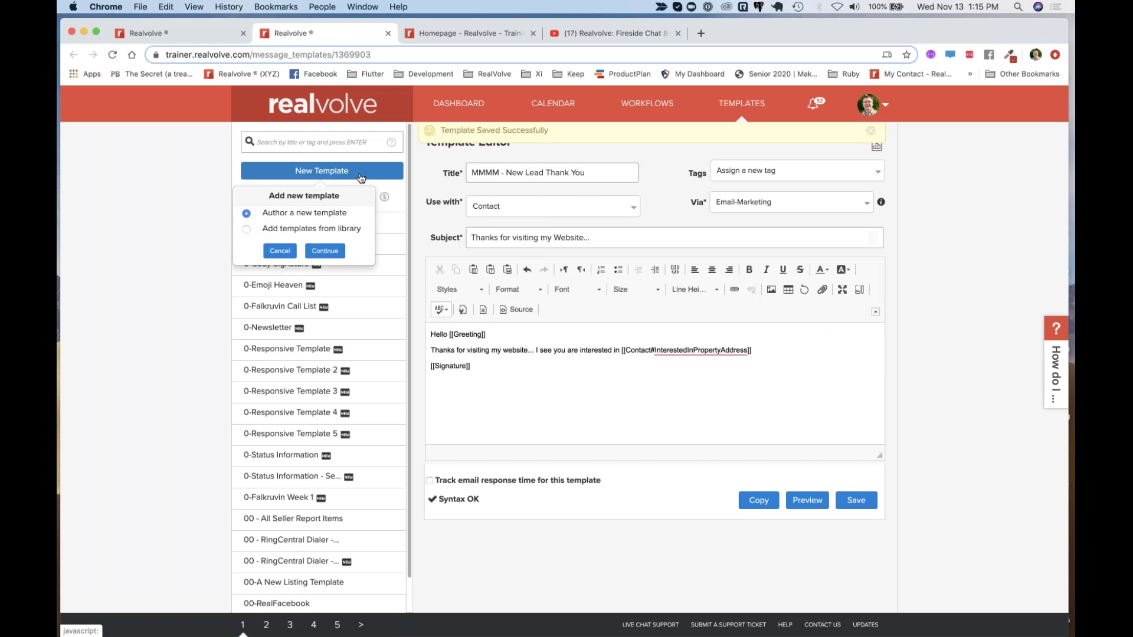
click(331, 252)
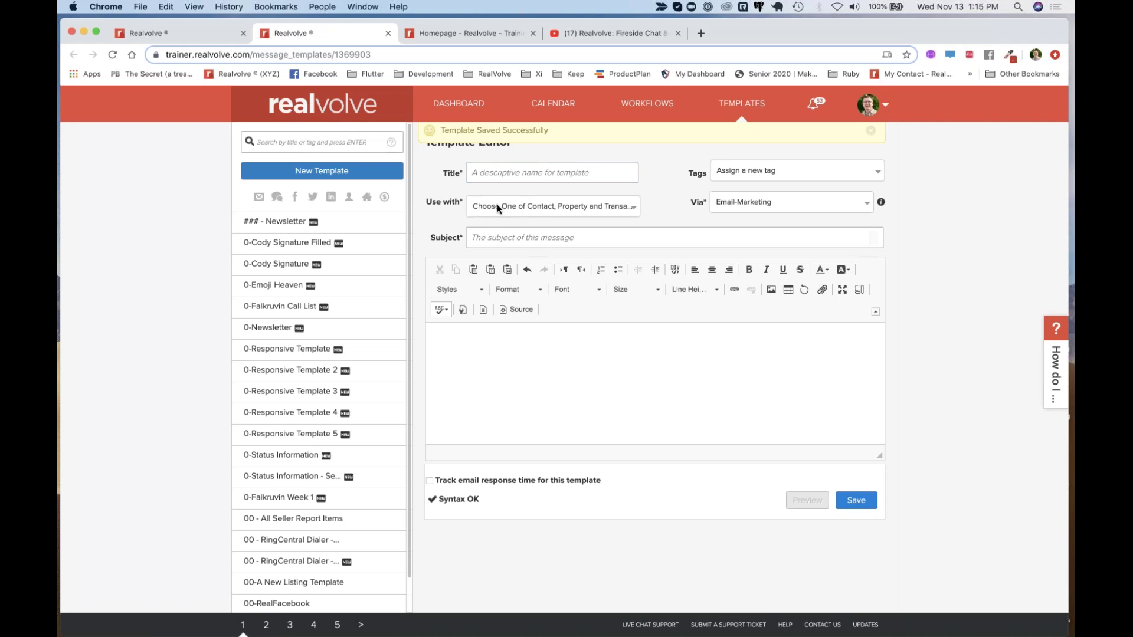
click(474, 404)
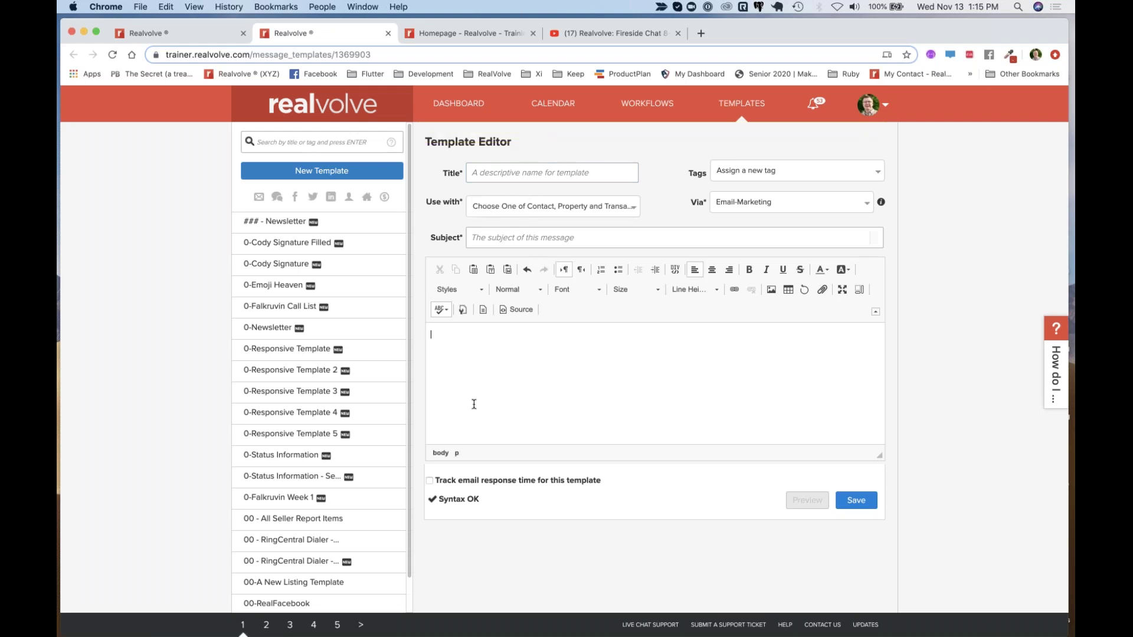
text({{)
key(BackSpace)
key(BackSpace)
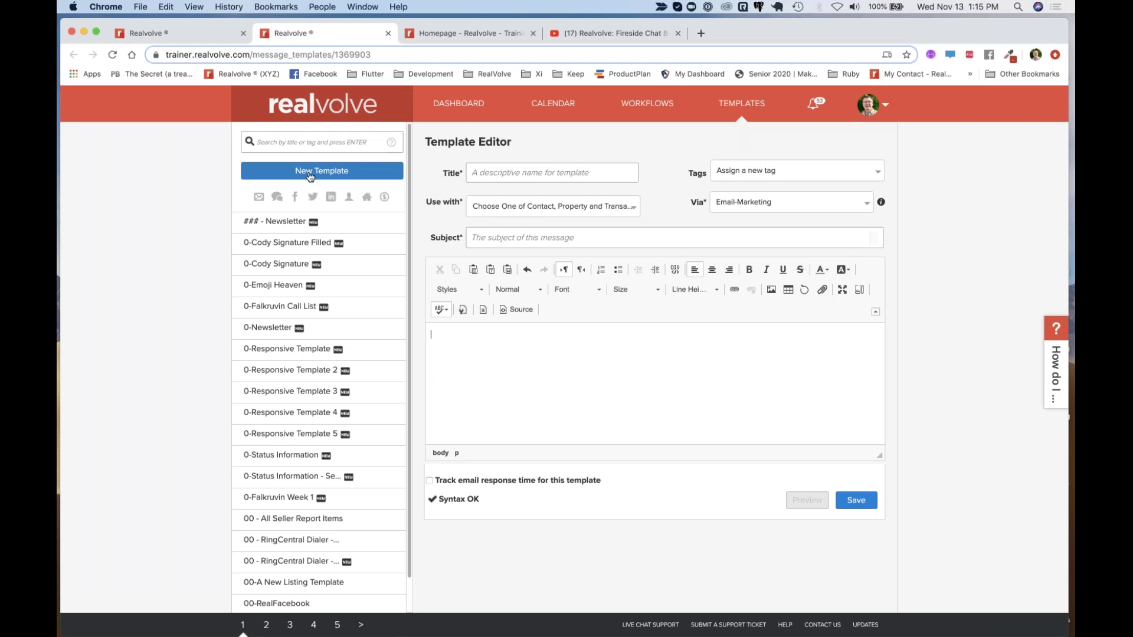
click(387, 33)
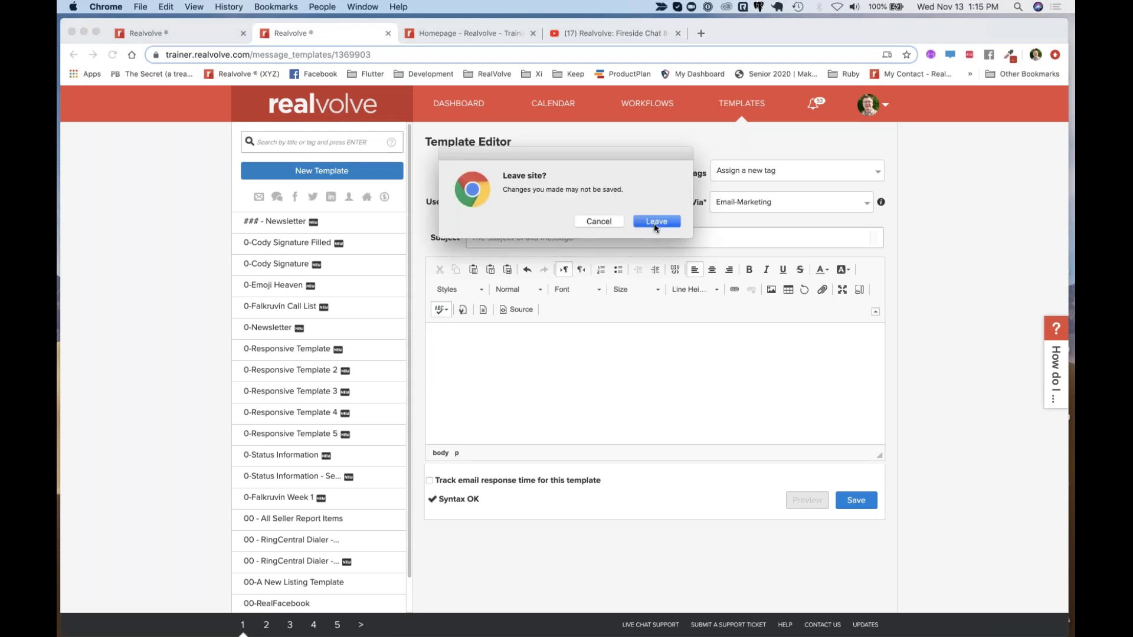
click(654, 222)
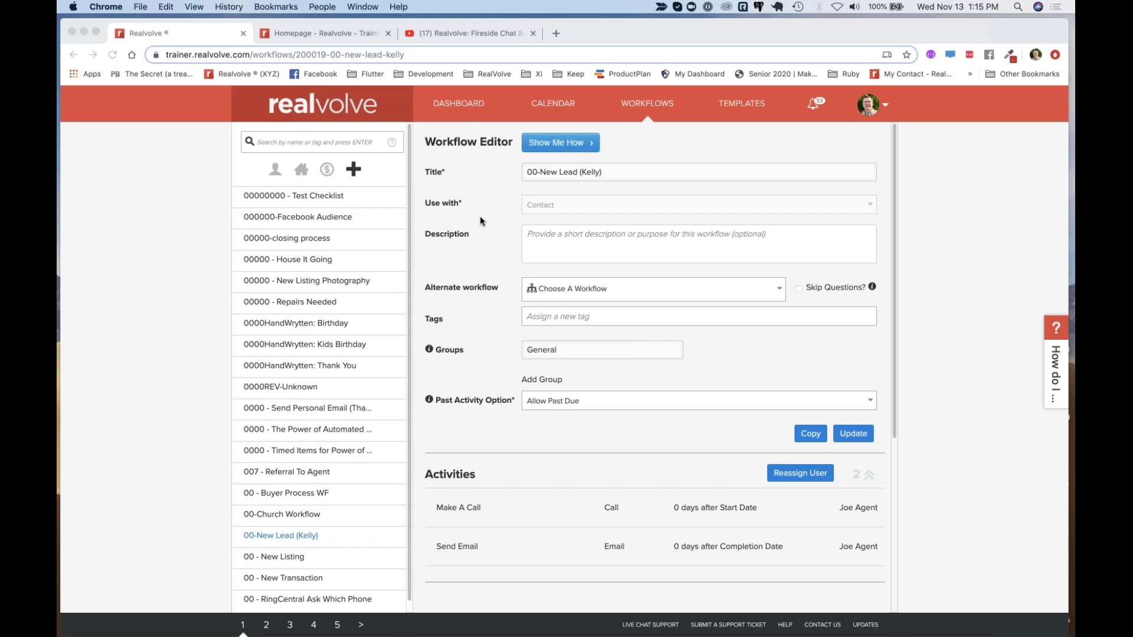
Load realvolve.com in a new tab and go to its Workflows store page
click(557, 34)
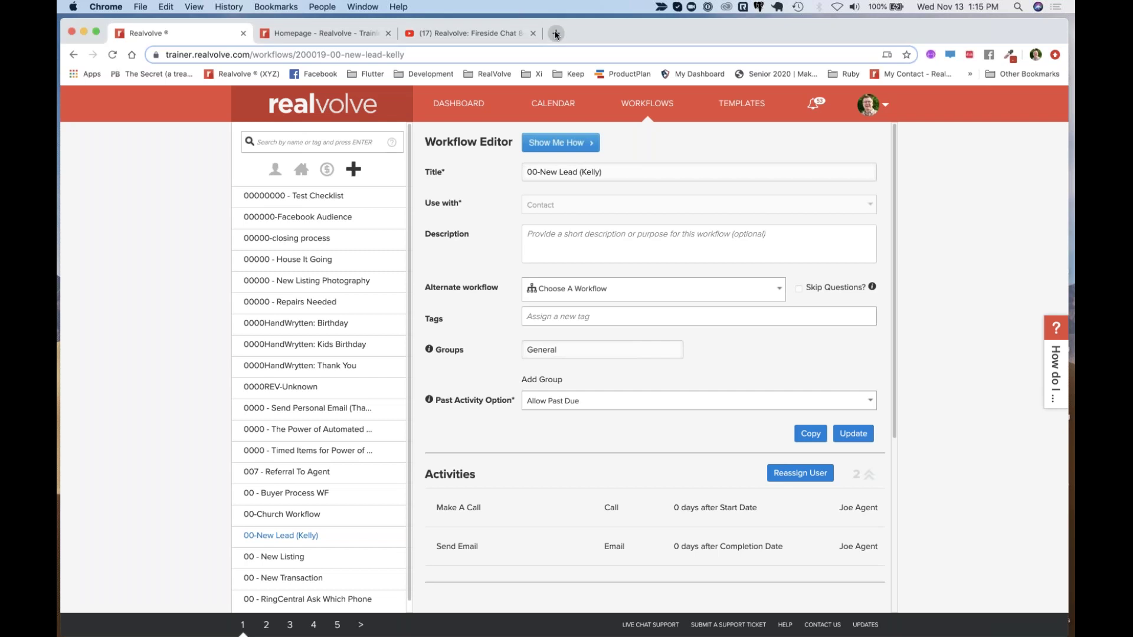
text(realvolve.com)
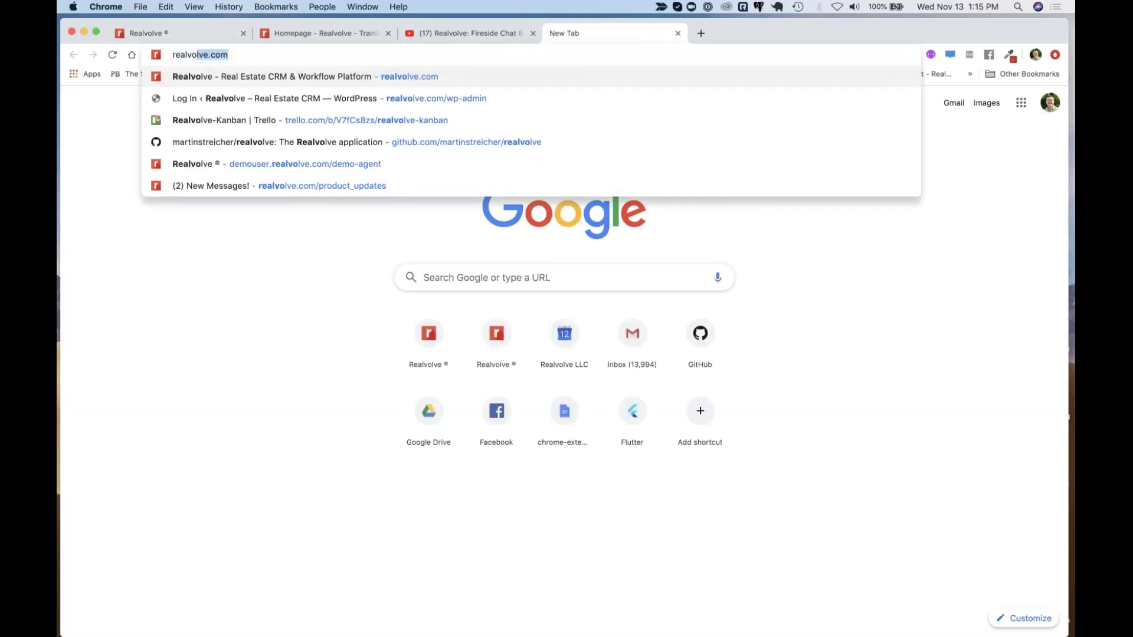
key(Return)
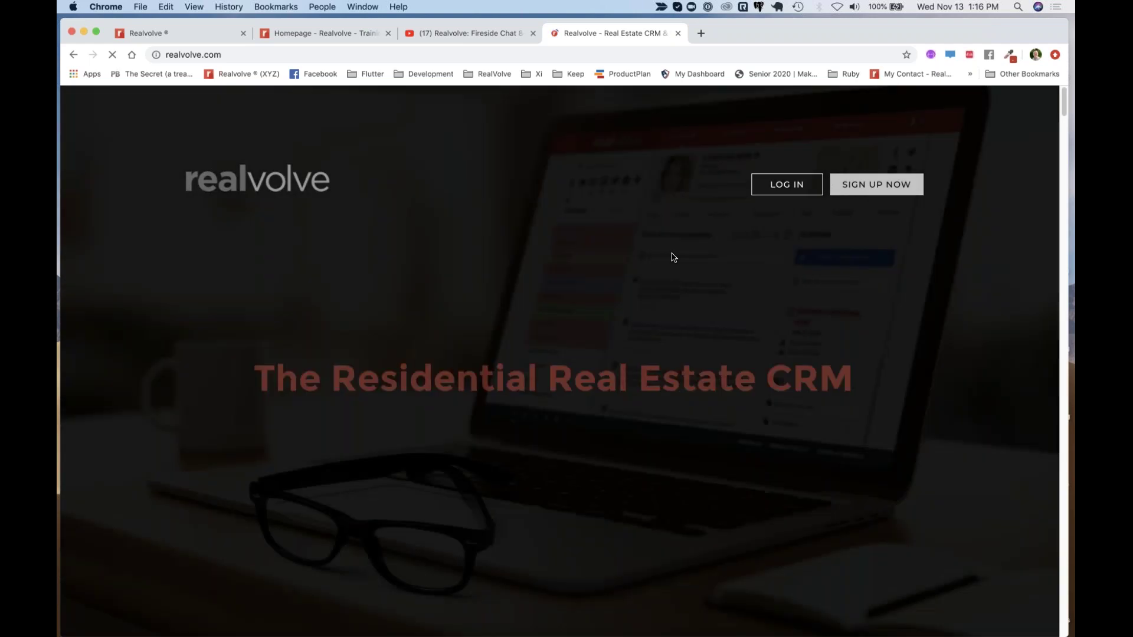
scroll(650, 266, down, 6)
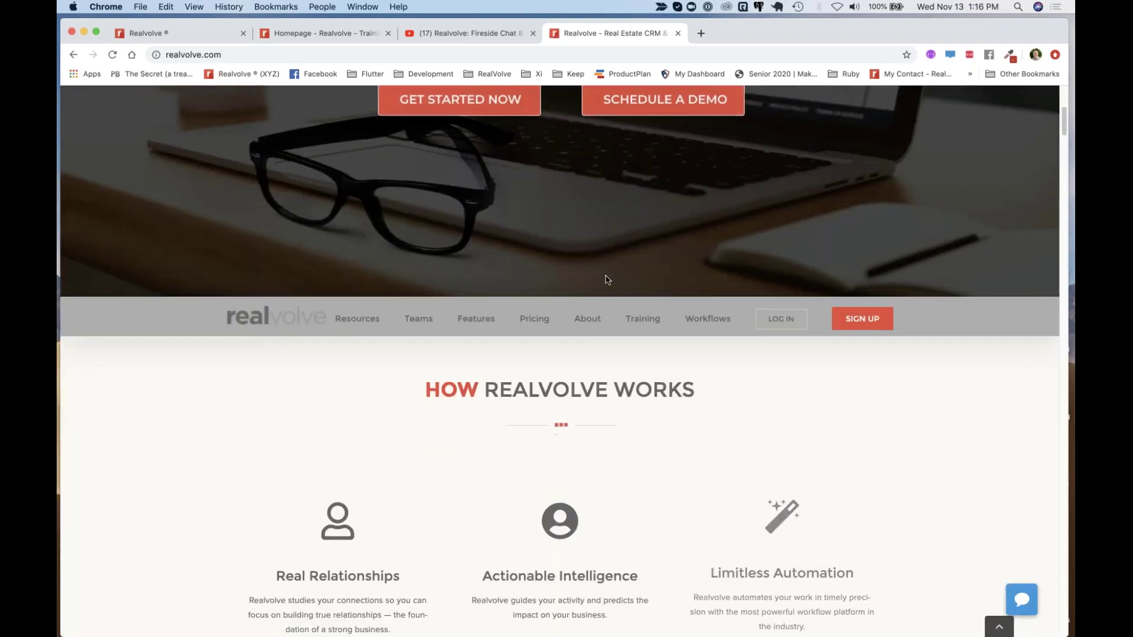
click(721, 321)
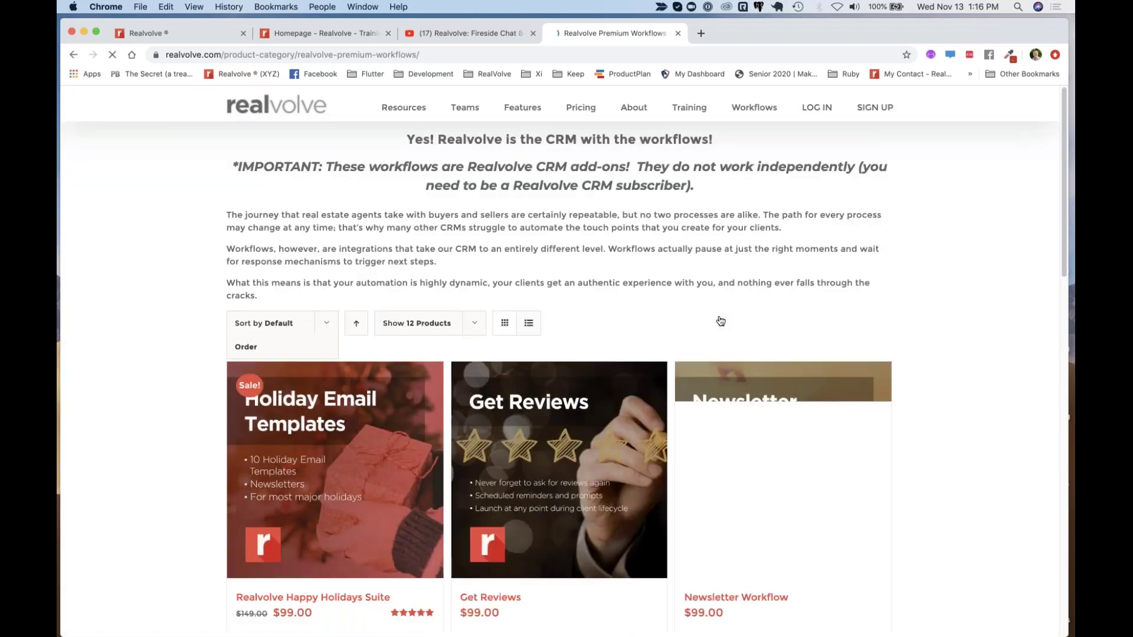
Scroll through the Premium Workflows product cards like Holiday Email Templates, Get Reviews and Newsletter
scroll(649, 311, down, 5)
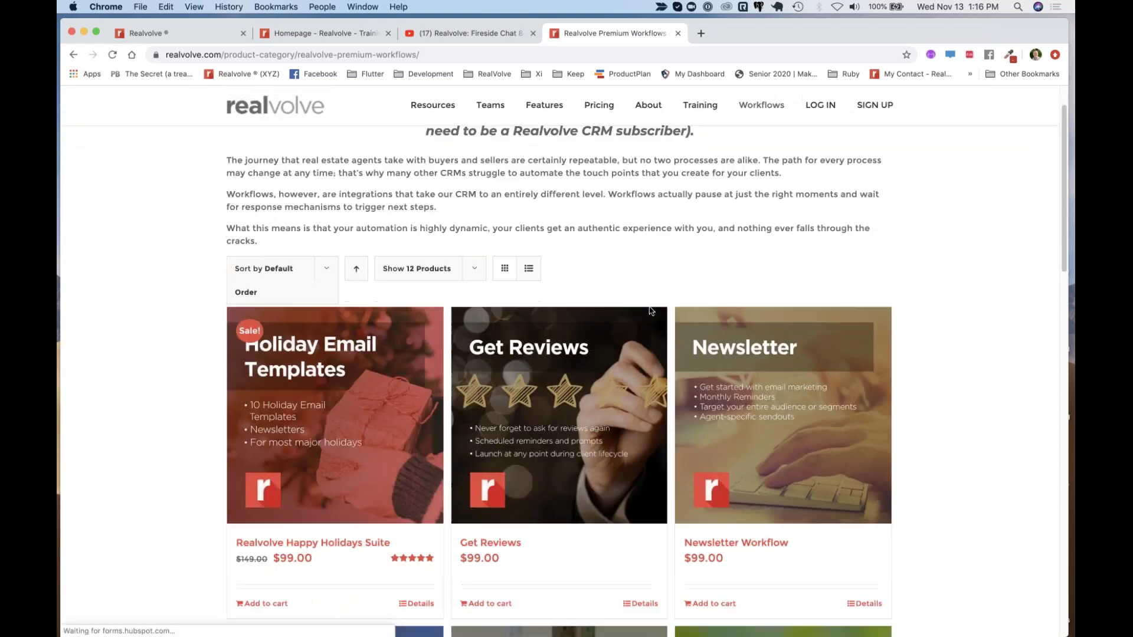
scroll(559, 318, down, 7)
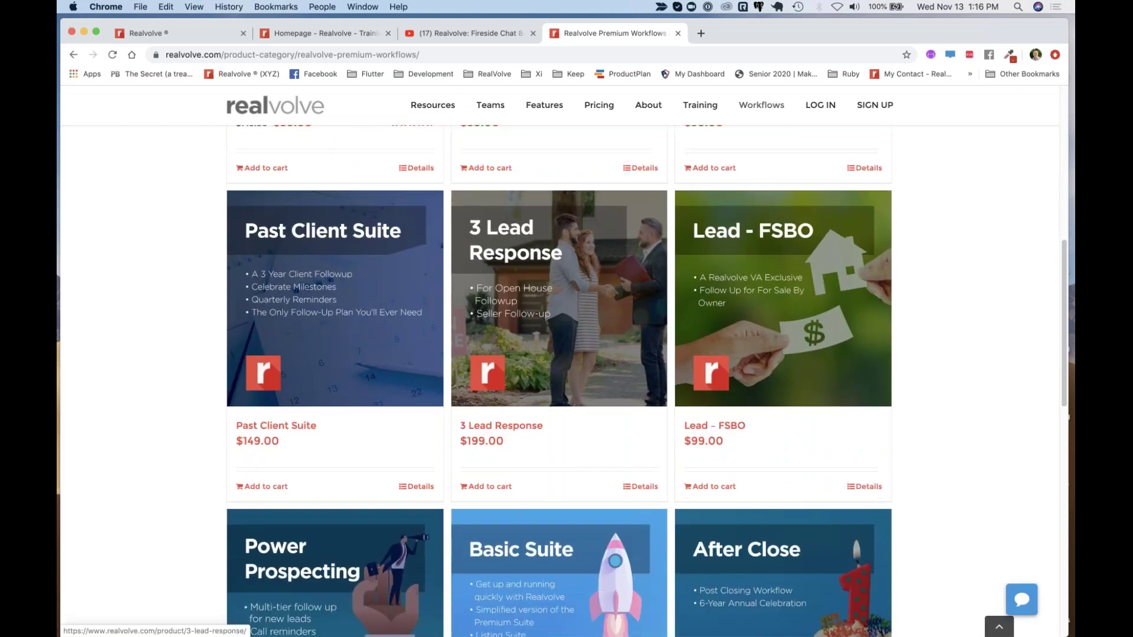
scroll(559, 318, down, 6)
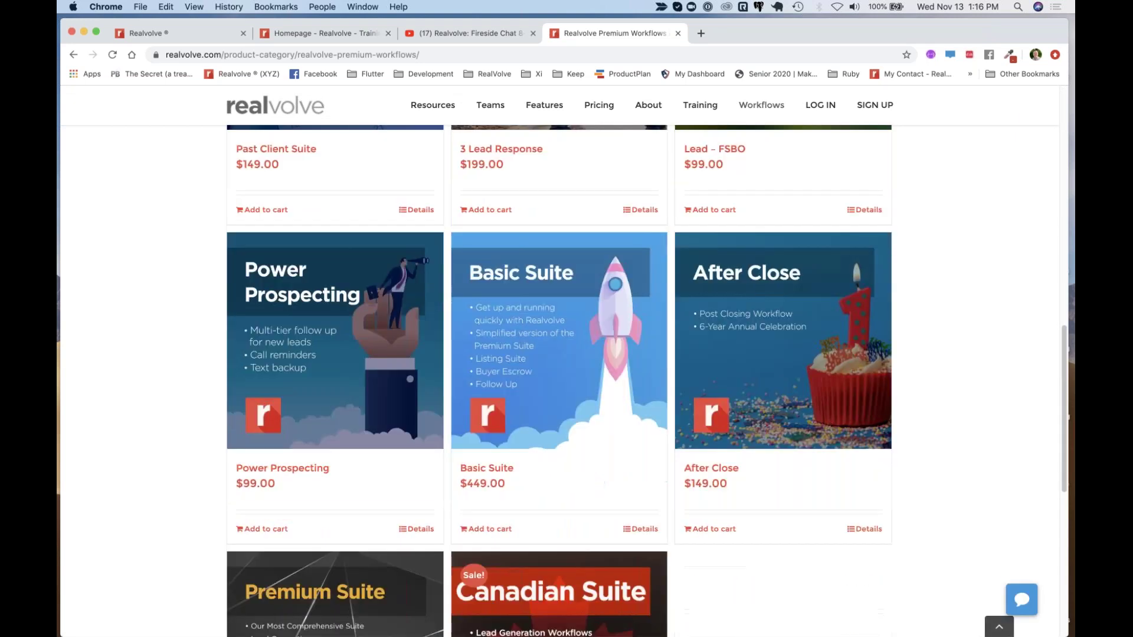
scroll(559, 318, down, 3)
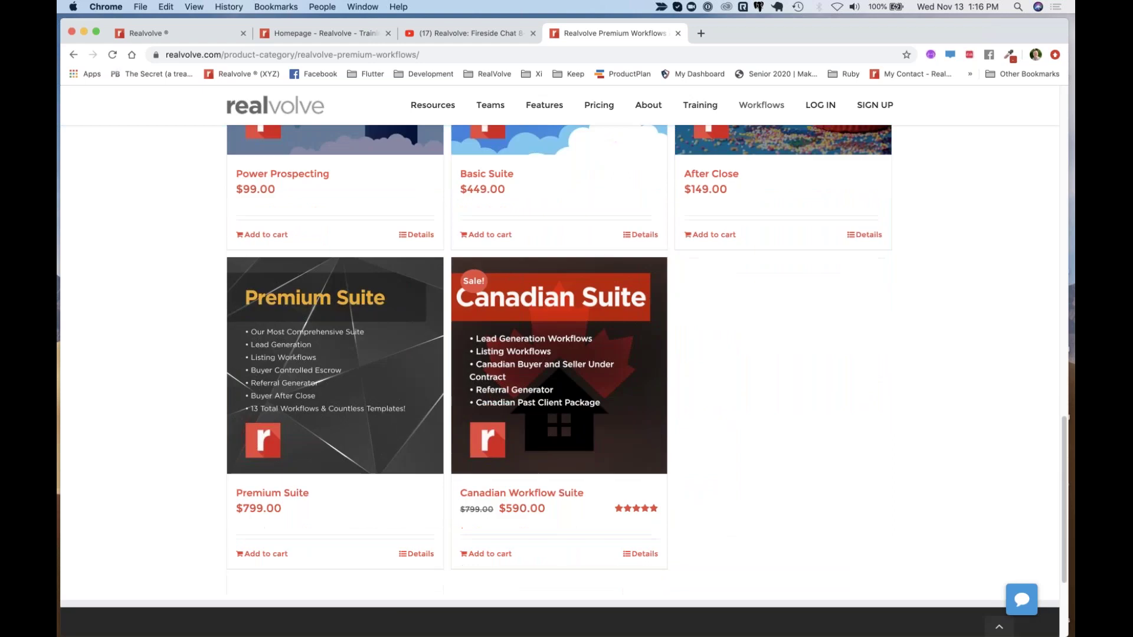
scroll(559, 354, up, 18)
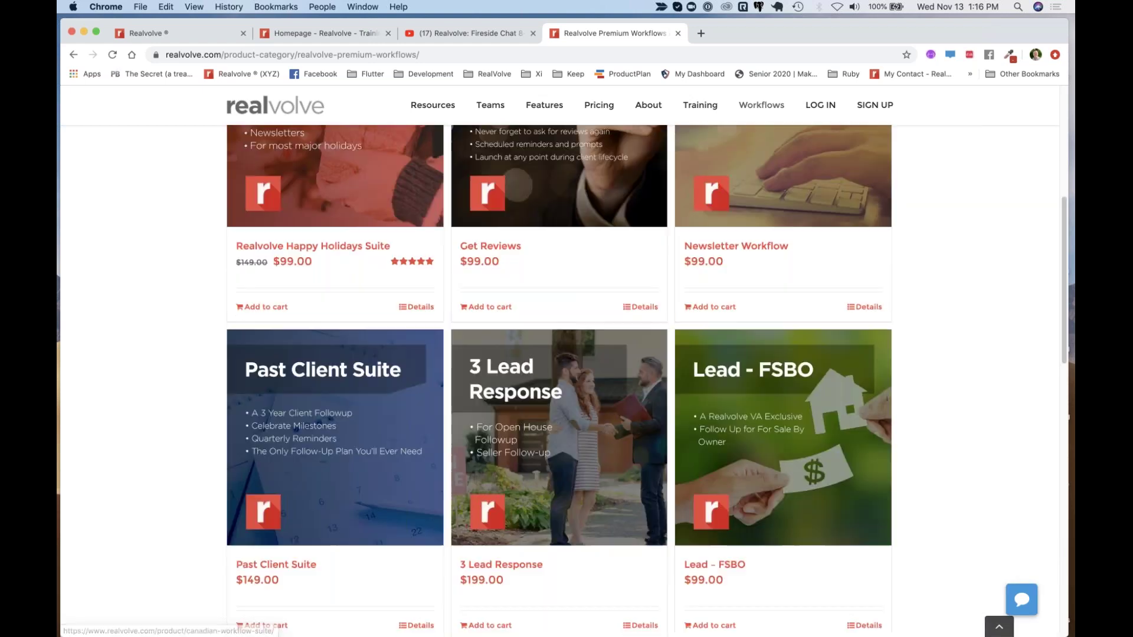
scroll(559, 354, up, 3)
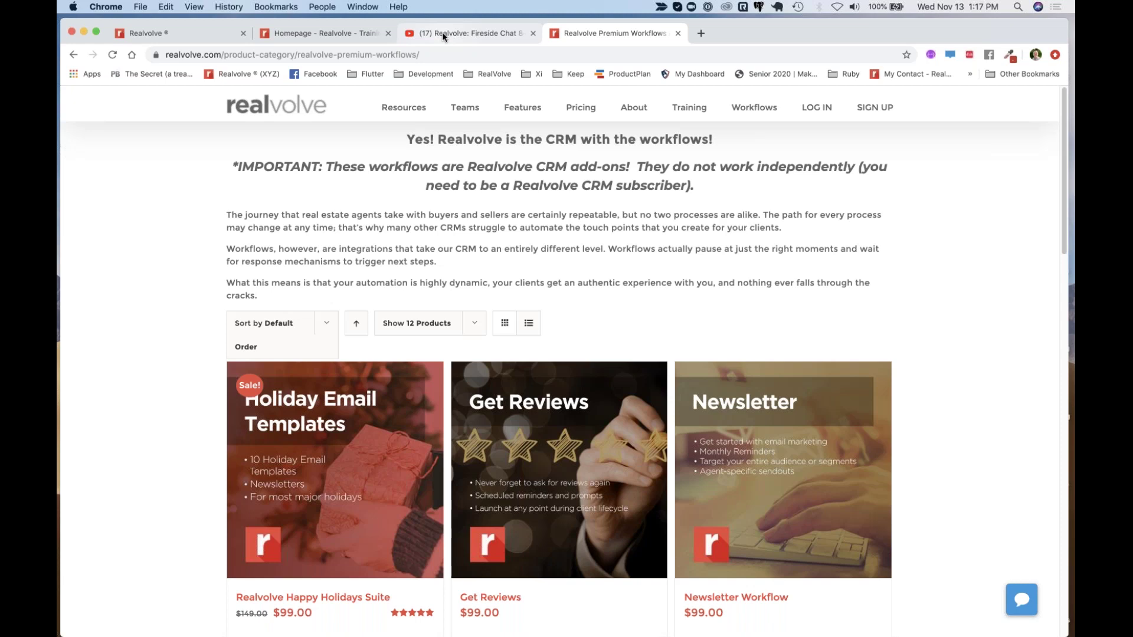
scroll(559, 354, down, 3)
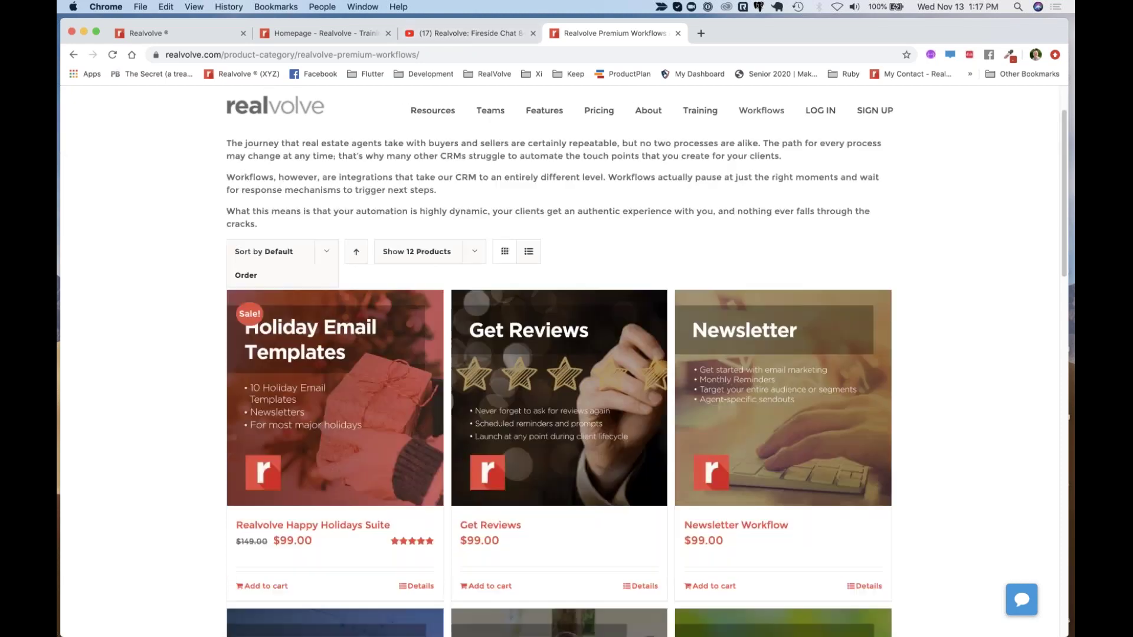
scroll(559, 354, down, 8)
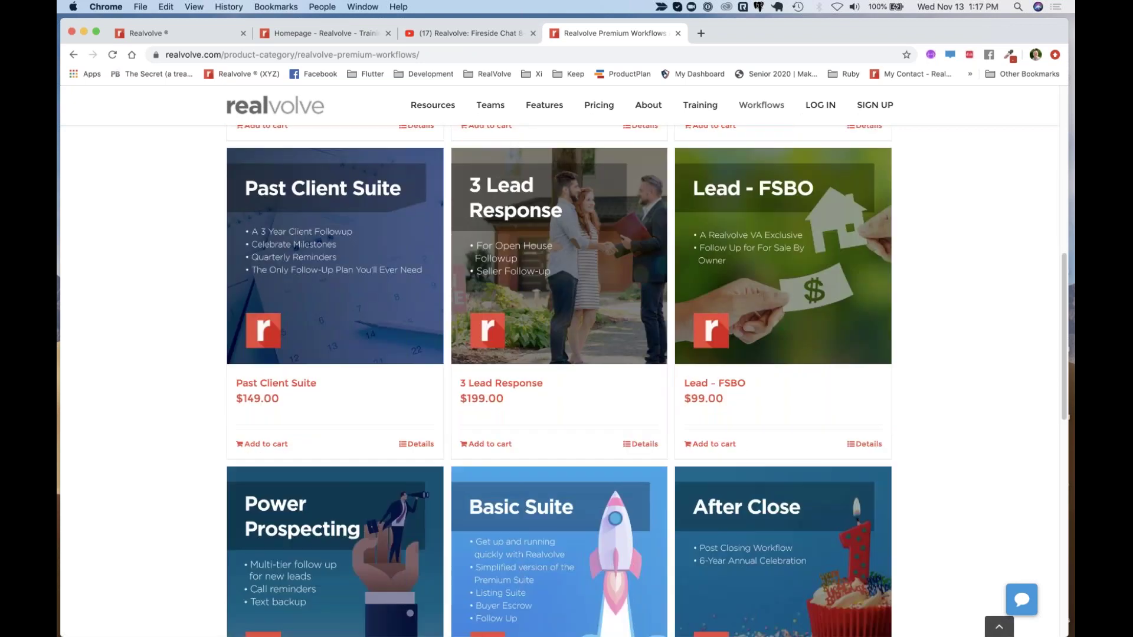
scroll(558, 354, down, 5)
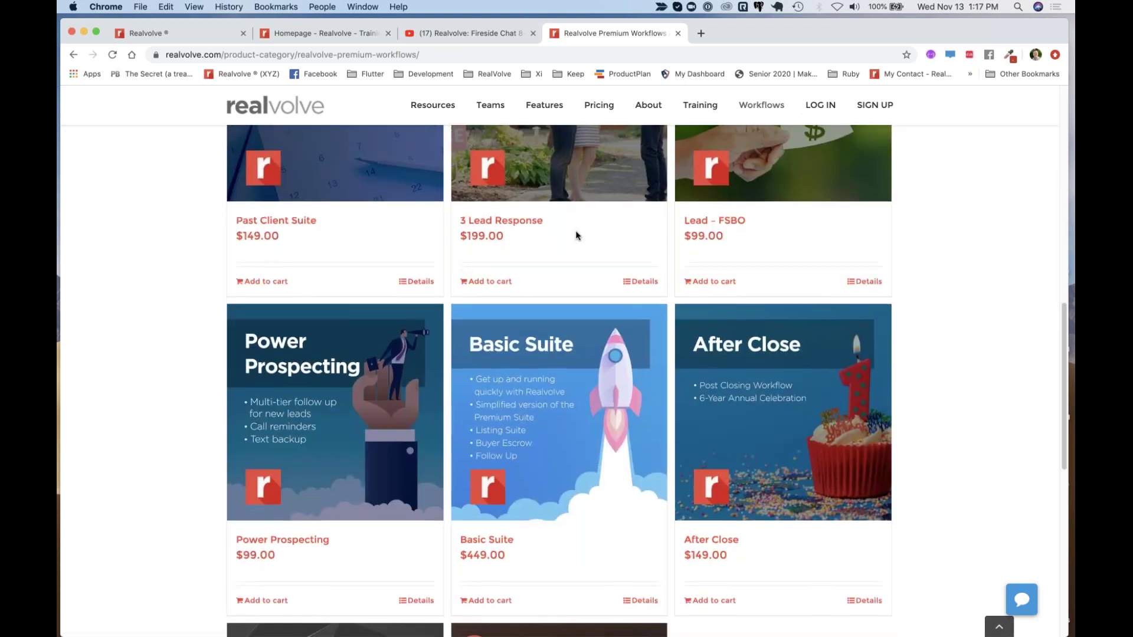
scroll(575, 234, down, 4)
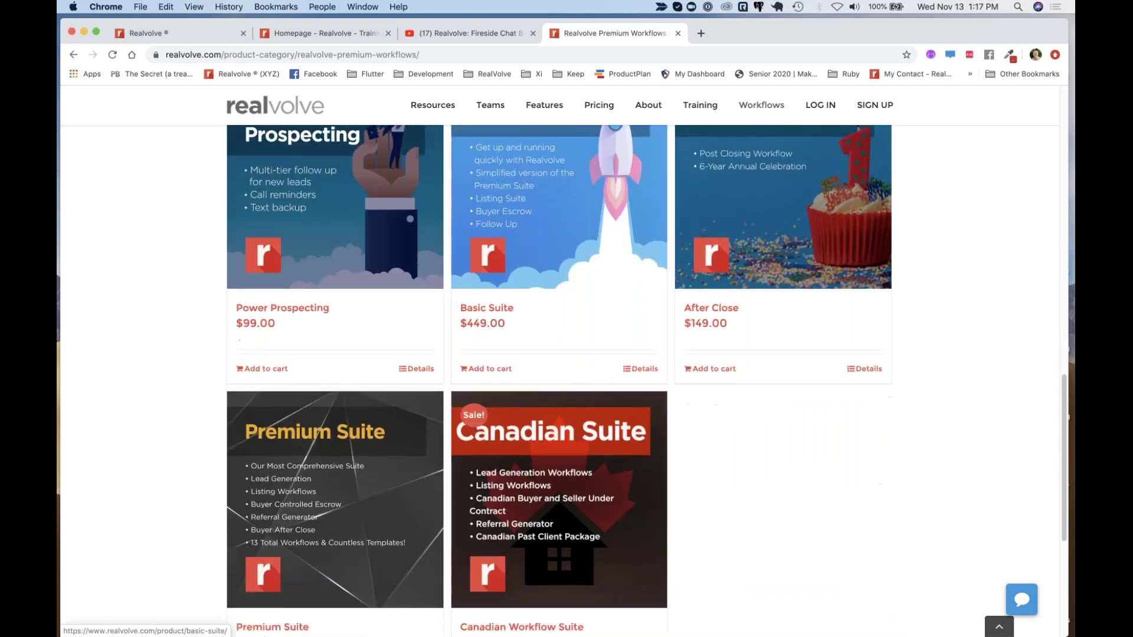
scroll(559, 377, up, 10)
scroll(559, 378, up, 6)
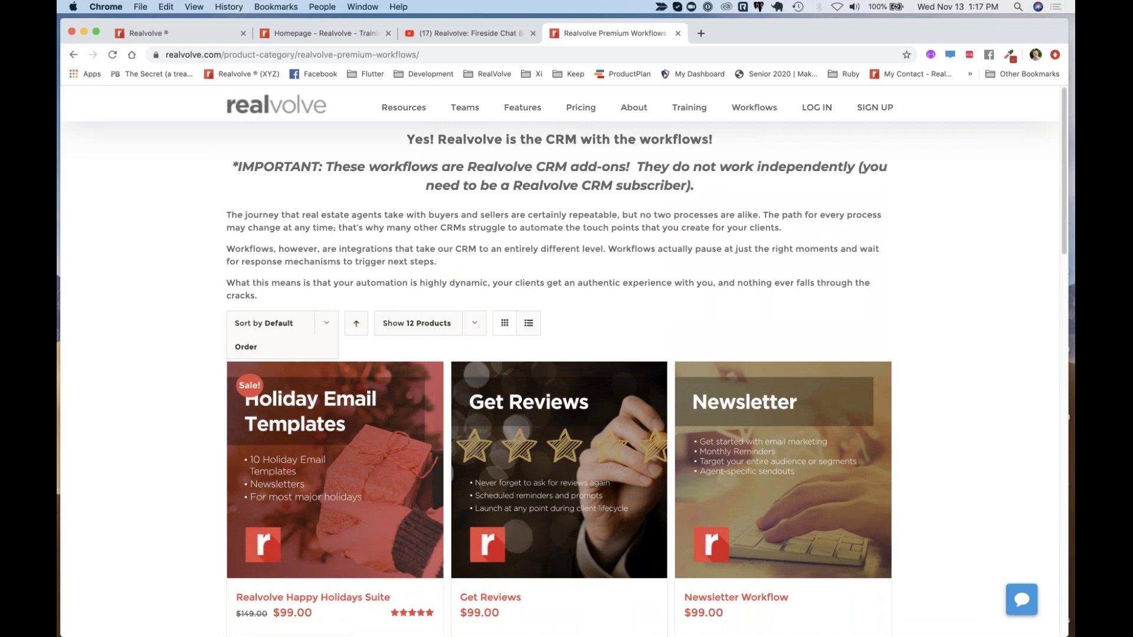
Copy the web address of the 'Realvolve: Fireside Chat 8-1-2019' YouTube page, then return to the browser
click(206, 36)
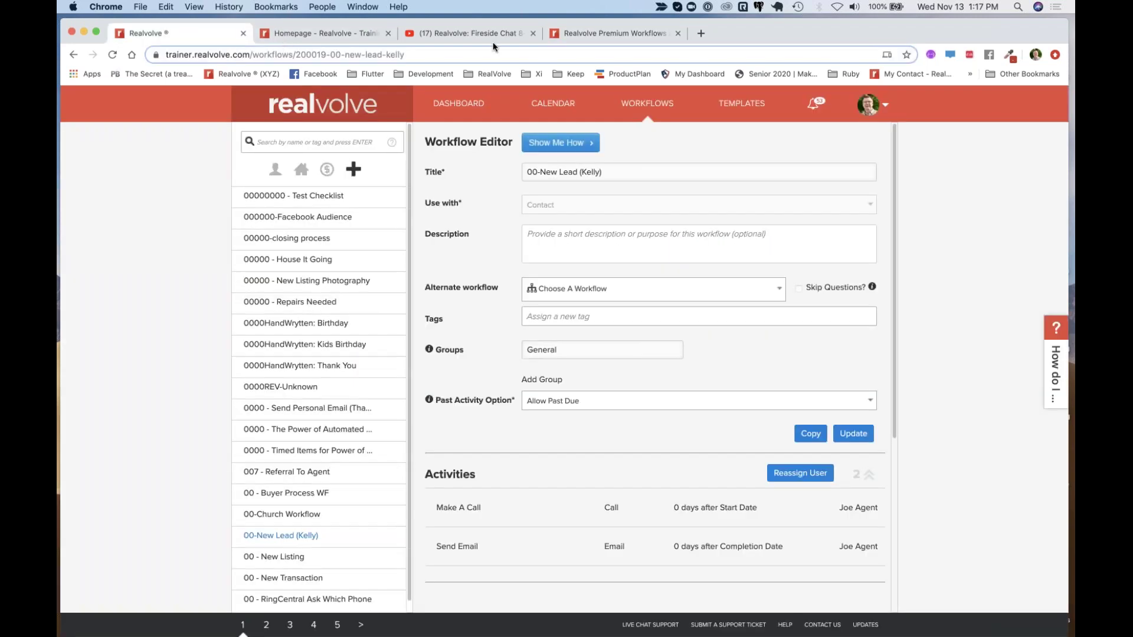
click(439, 34)
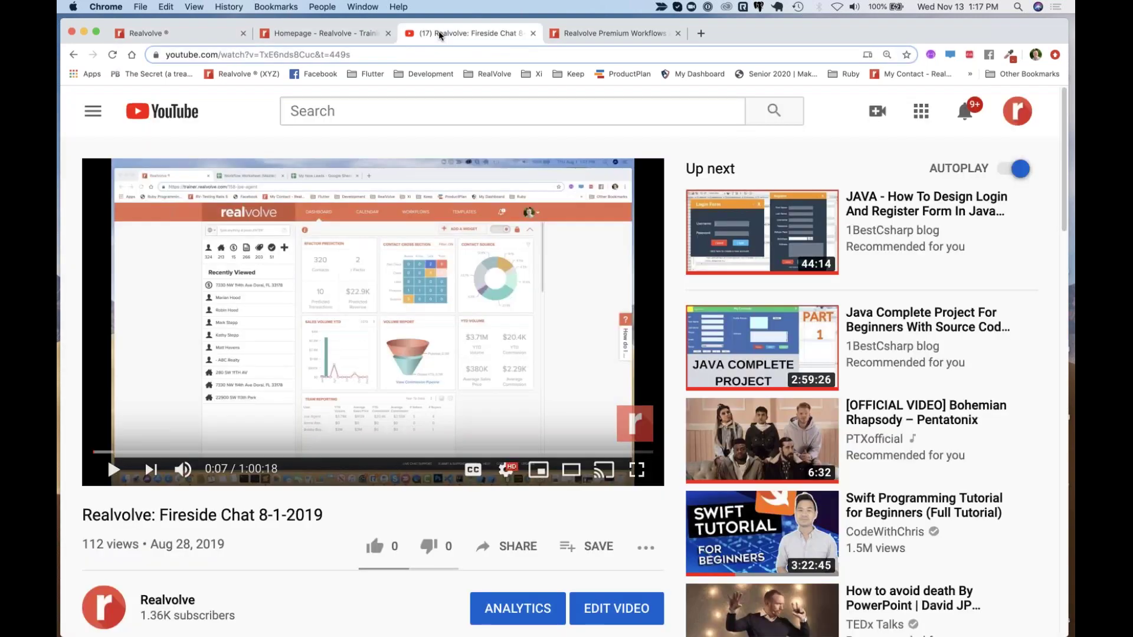
key(super+l)
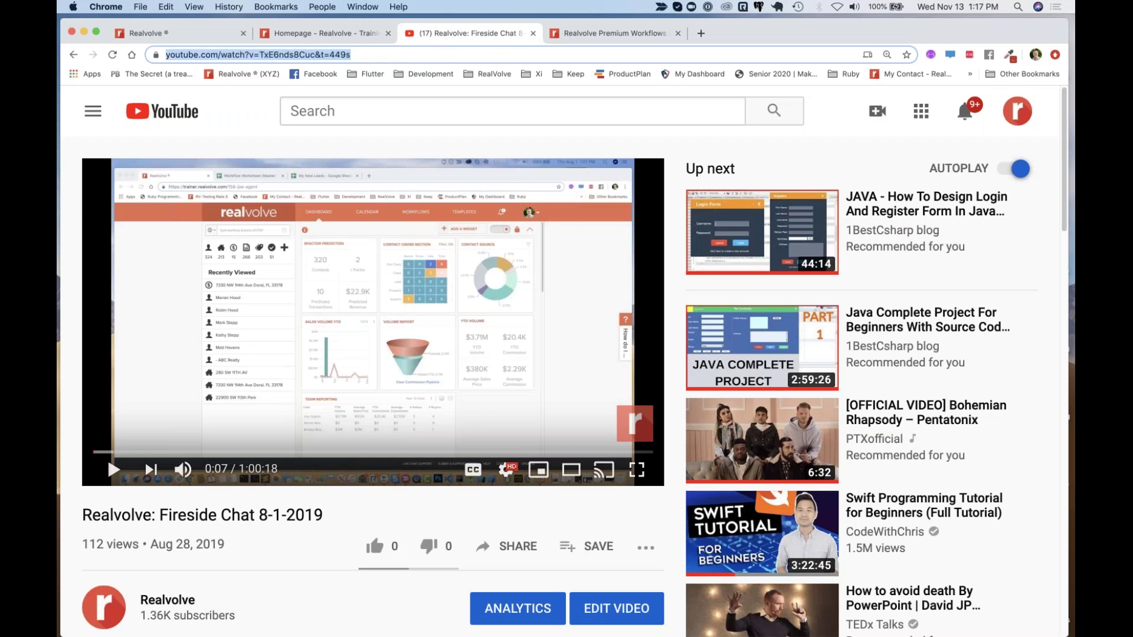
key(super+c)
key(super+Tab)
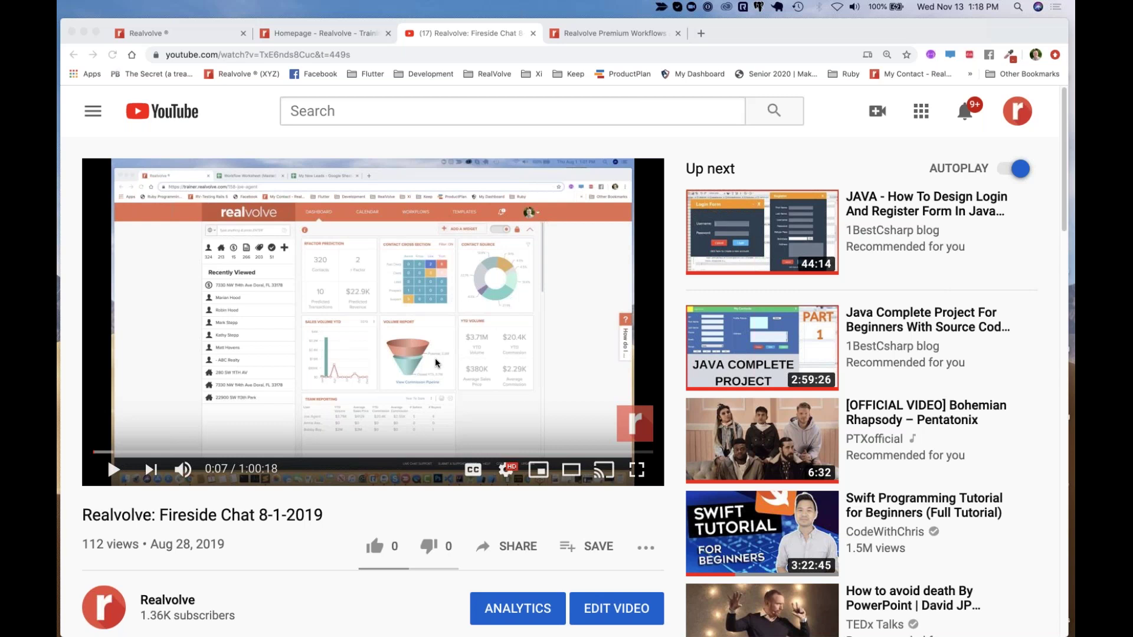
click(193, 36)
Edit the Send Email activity, keep Joe Agent as assignee, and show the With contact choices
click(193, 35)
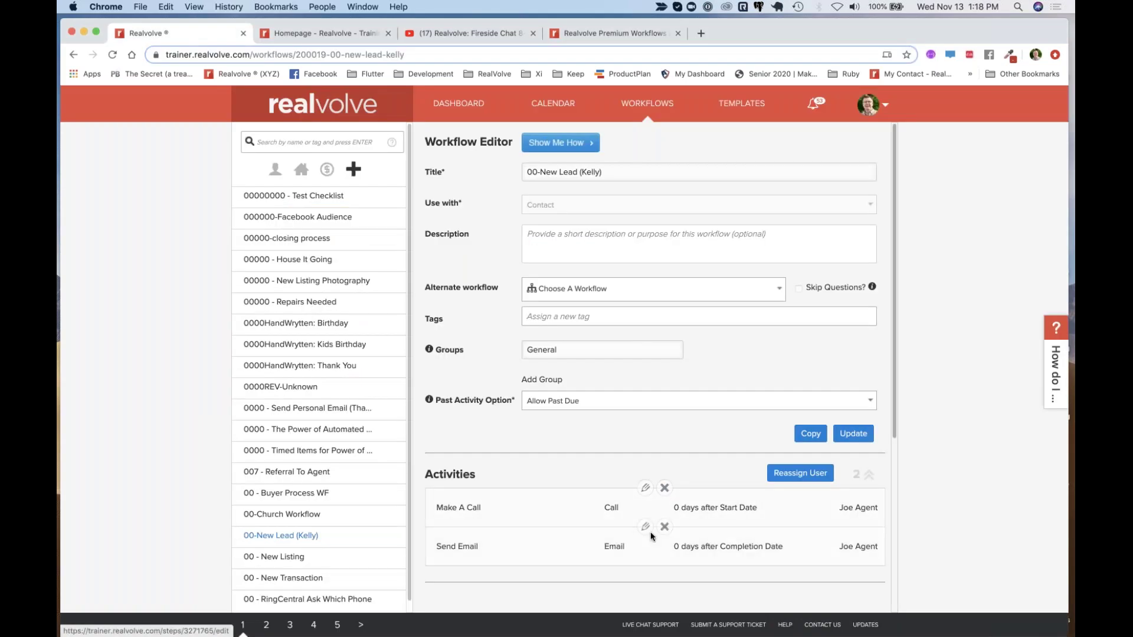
click(645, 527)
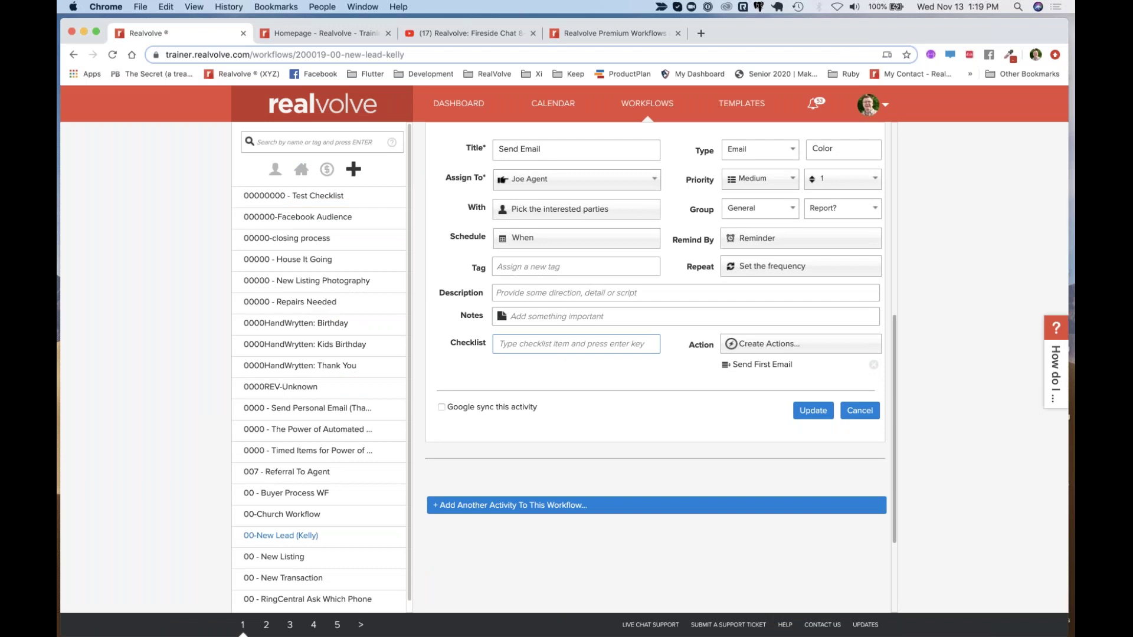
click(539, 349)
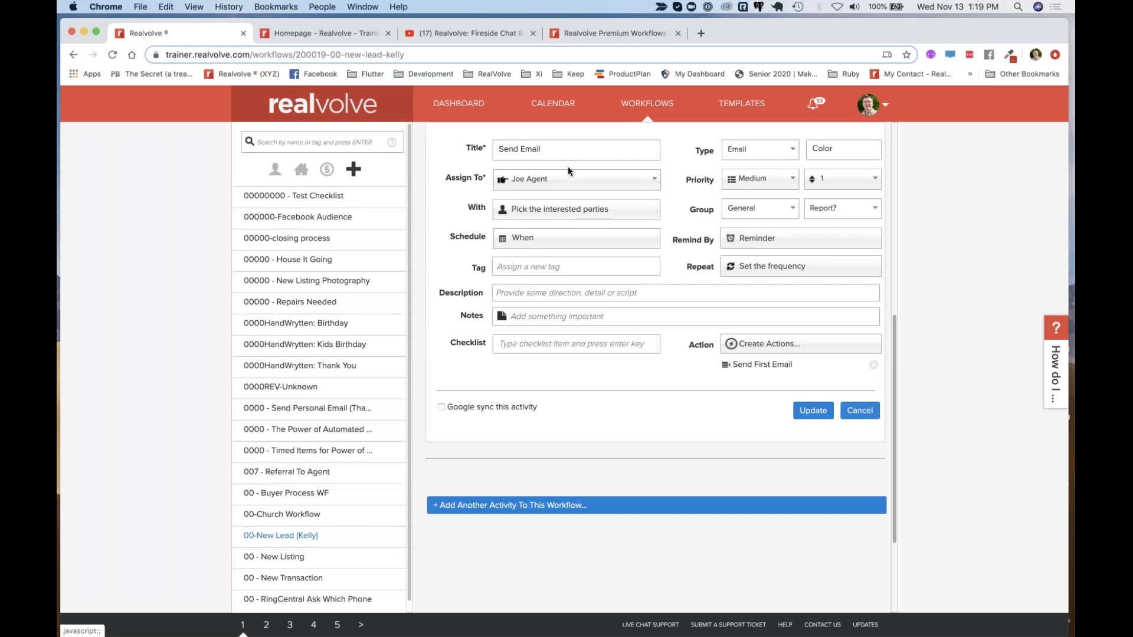
click(527, 183)
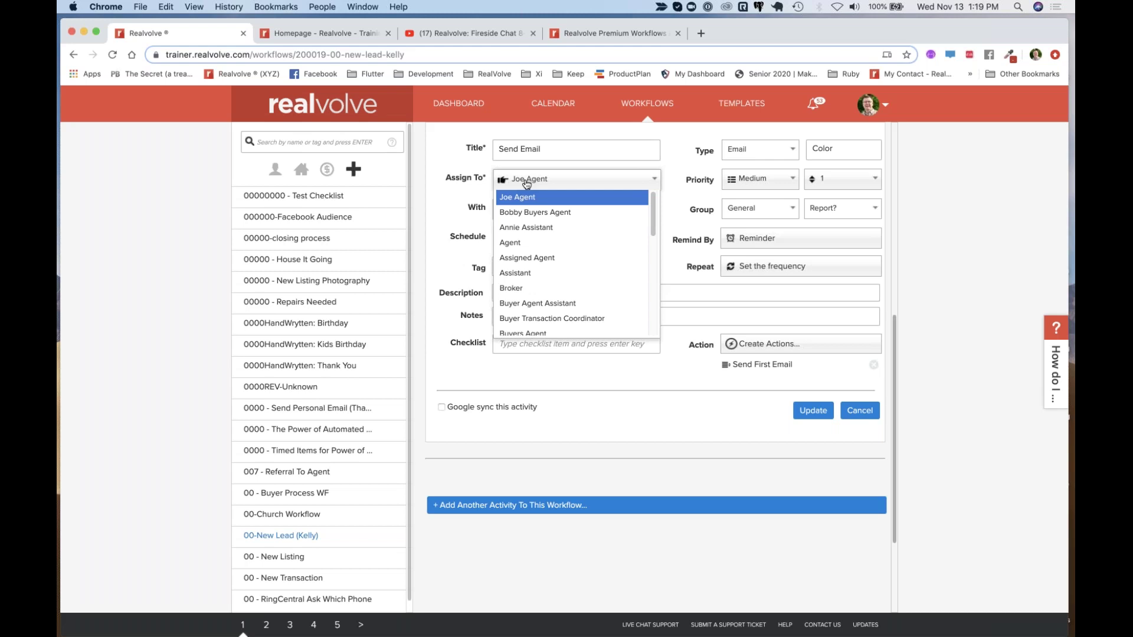
click(527, 184)
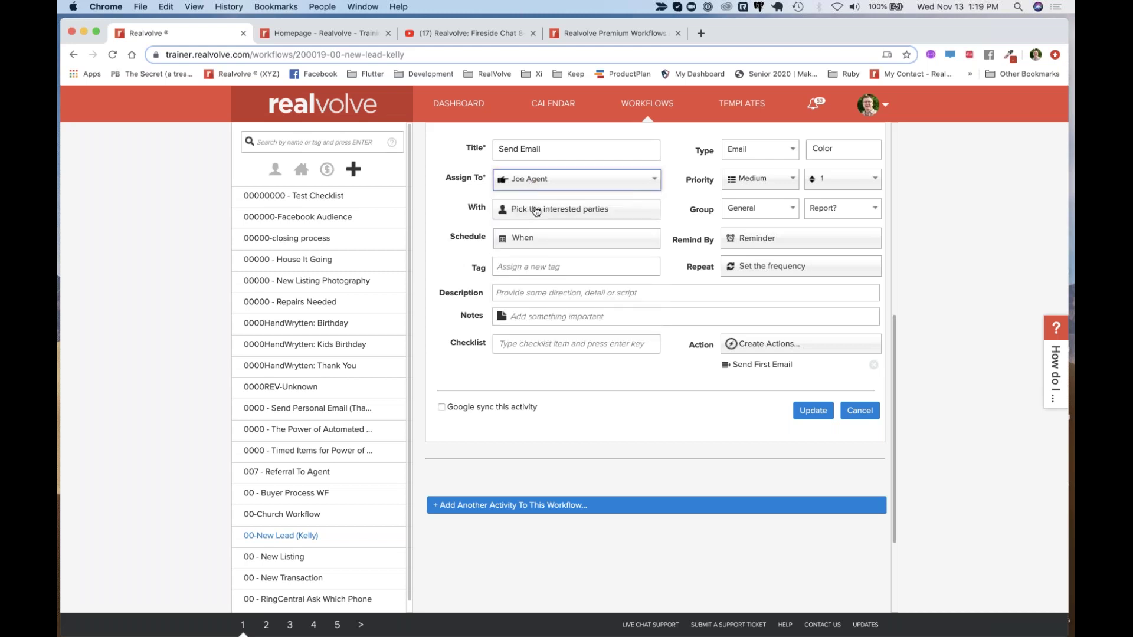
click(536, 212)
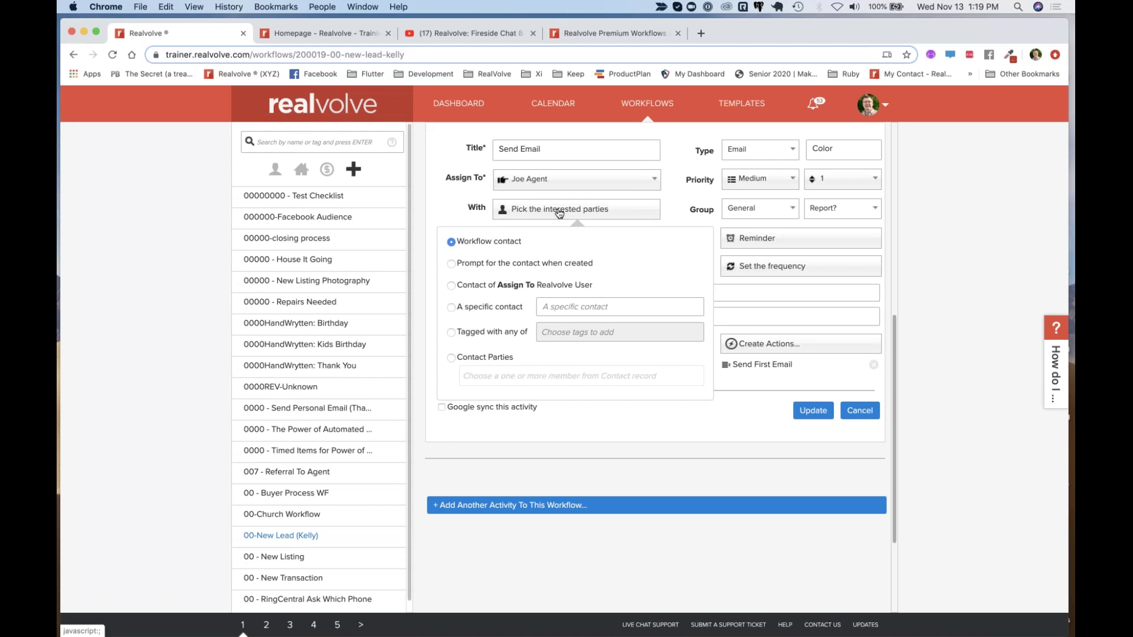
Close the With choices, go to the top of the New Lead workflow, and bring up Add New
click(674, 211)
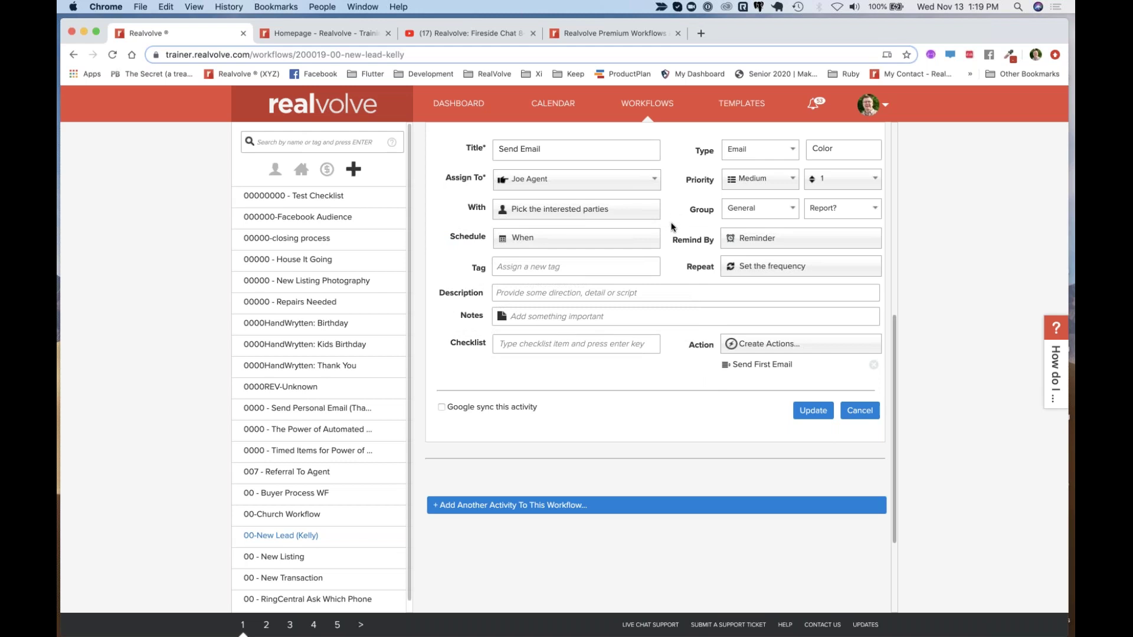
scroll(672, 226, up, 3)
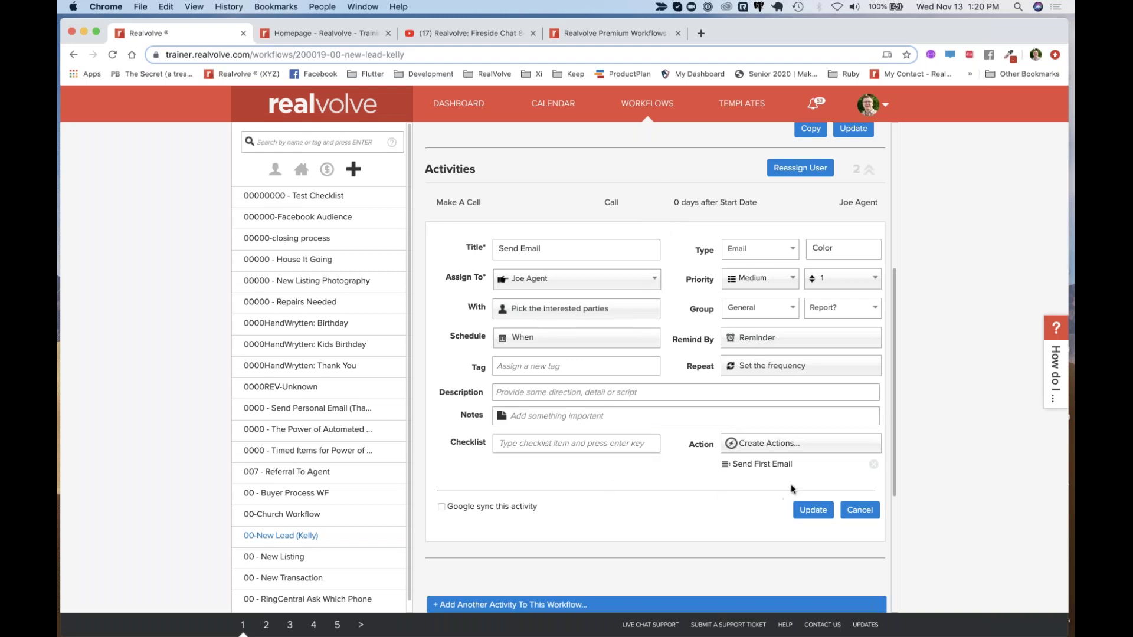
scroll(791, 484, down, 3)
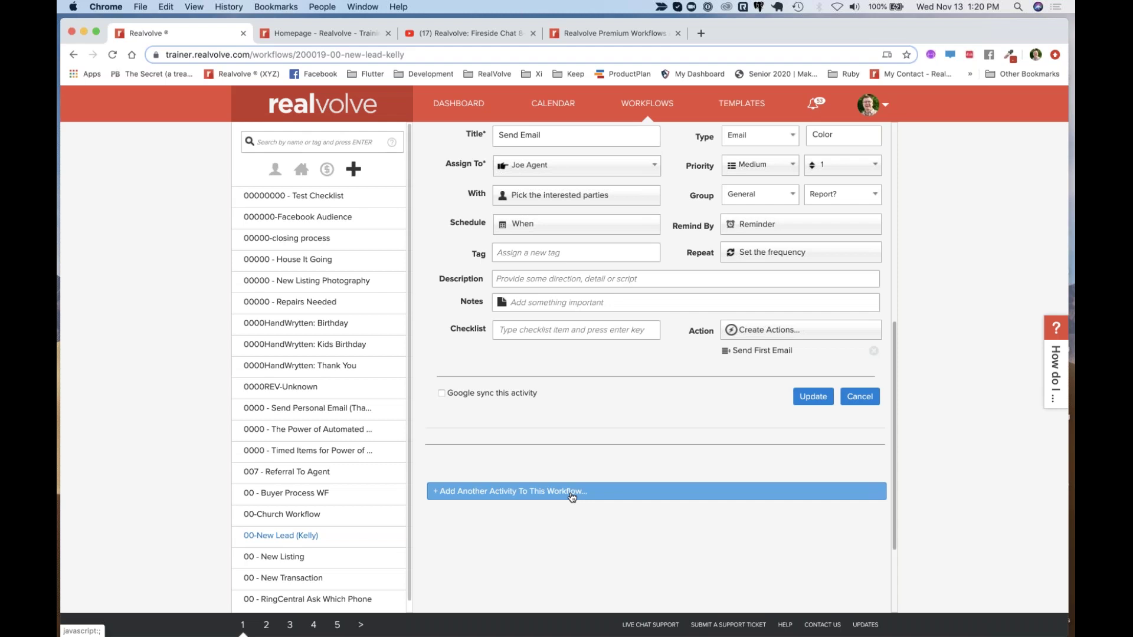
click(636, 33)
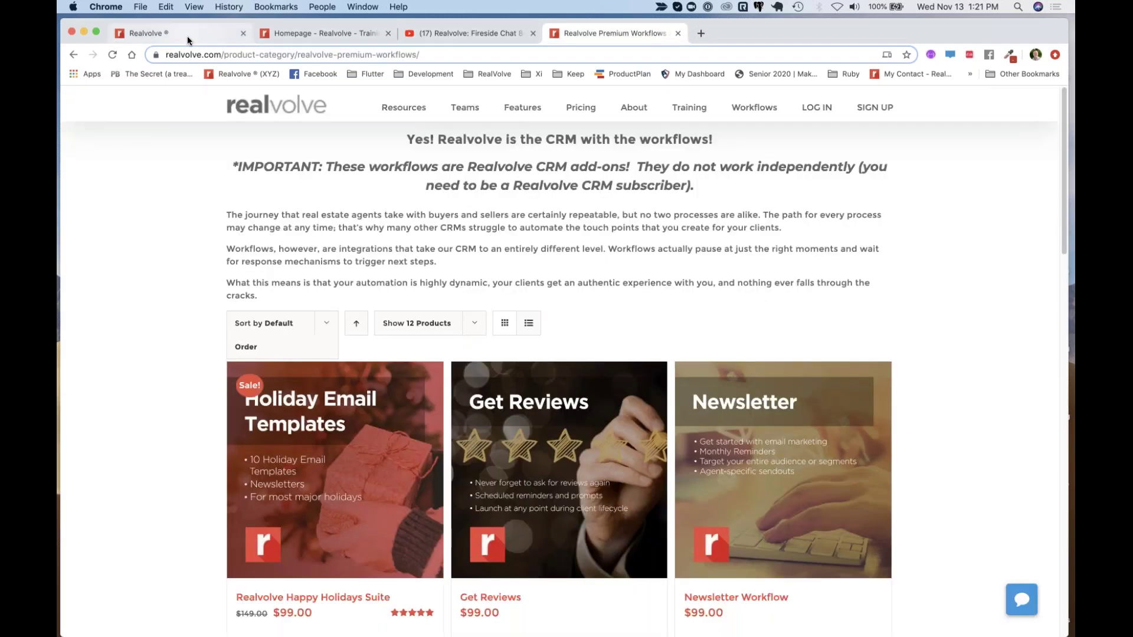
click(186, 36)
scroll(655, 319, up, 6)
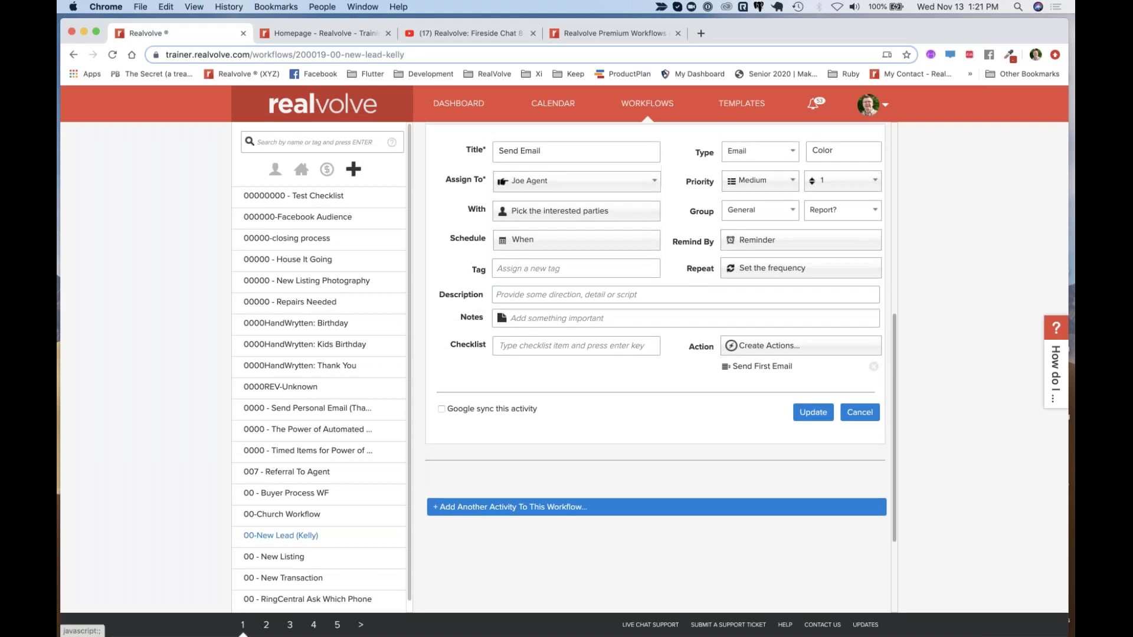
click(352, 171)
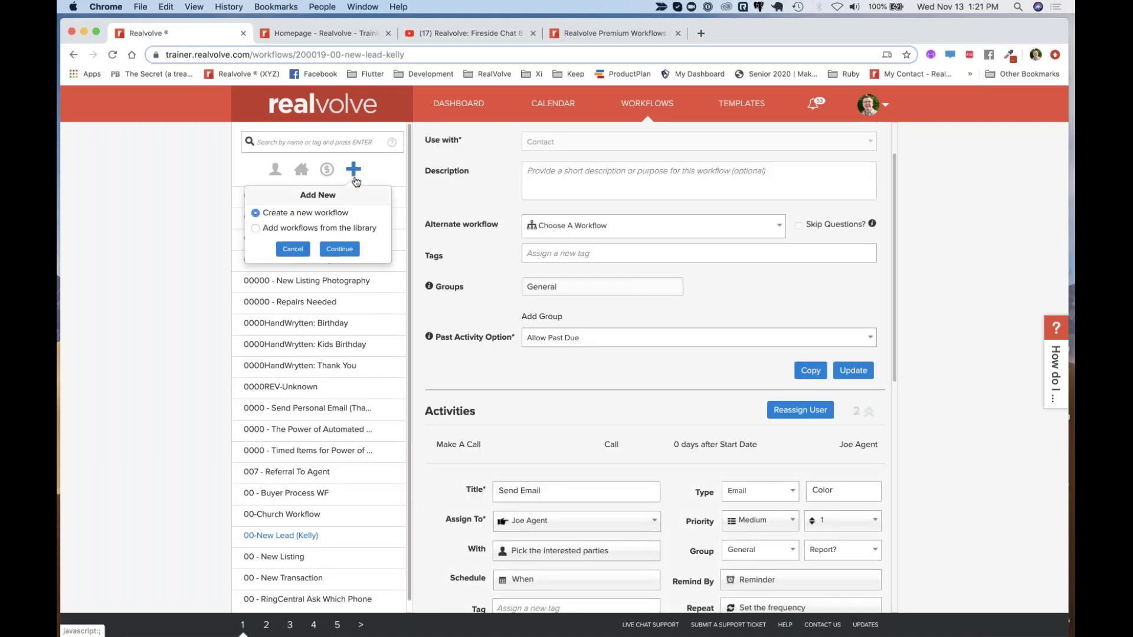
Choose 'Add workflows from the library' and scroll through its Premium and Public packages
click(256, 228)
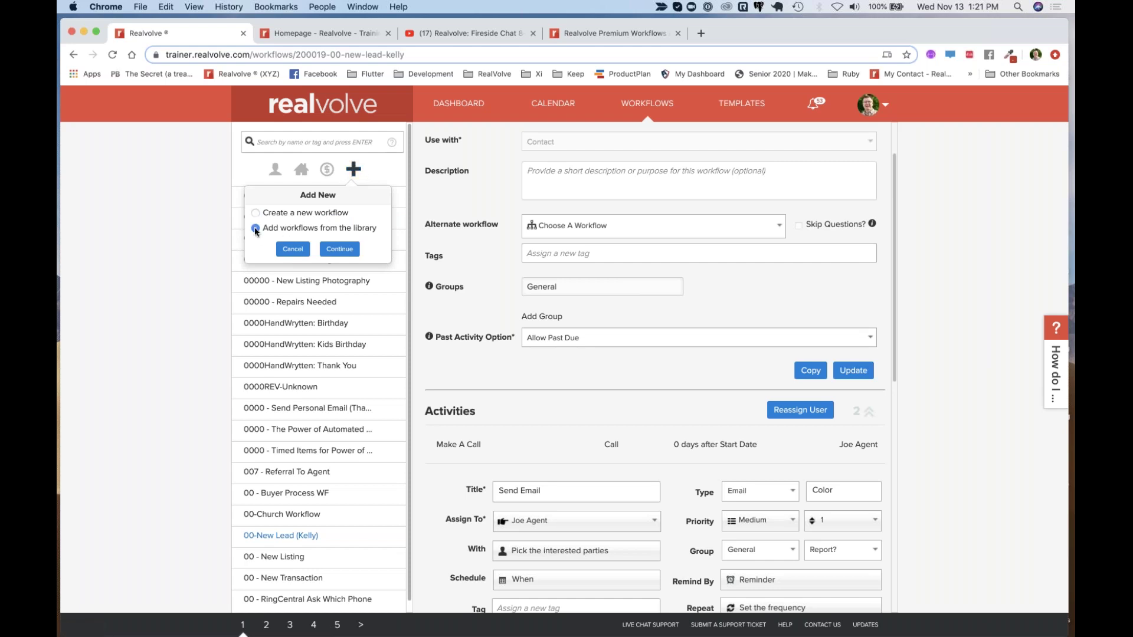
click(341, 251)
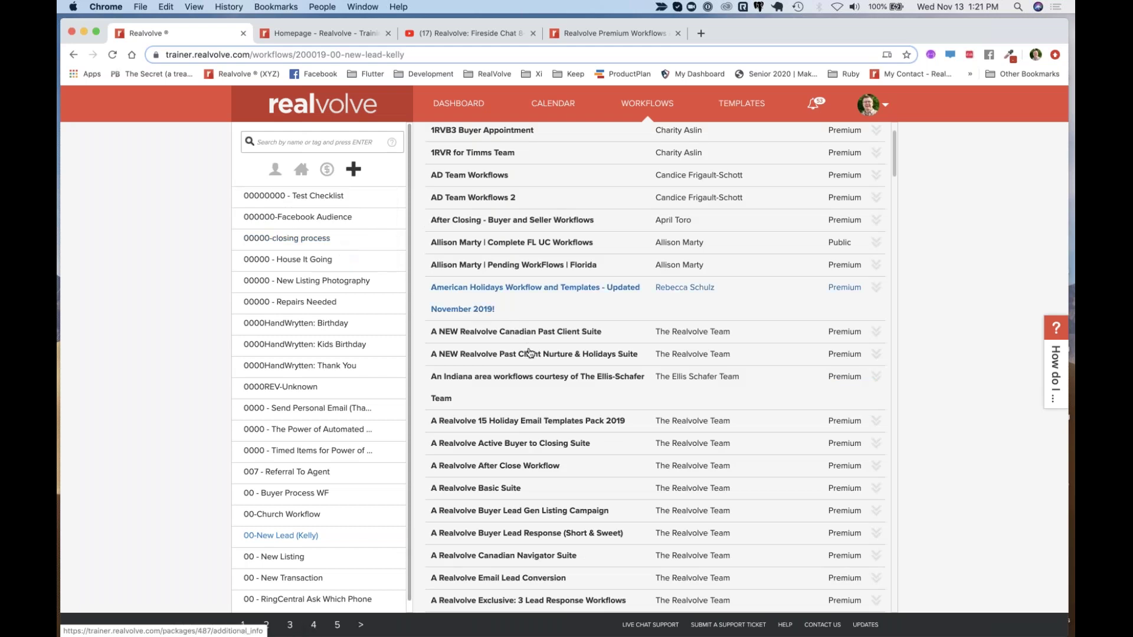
scroll(530, 354, down, 1)
scroll(530, 354, down, 10)
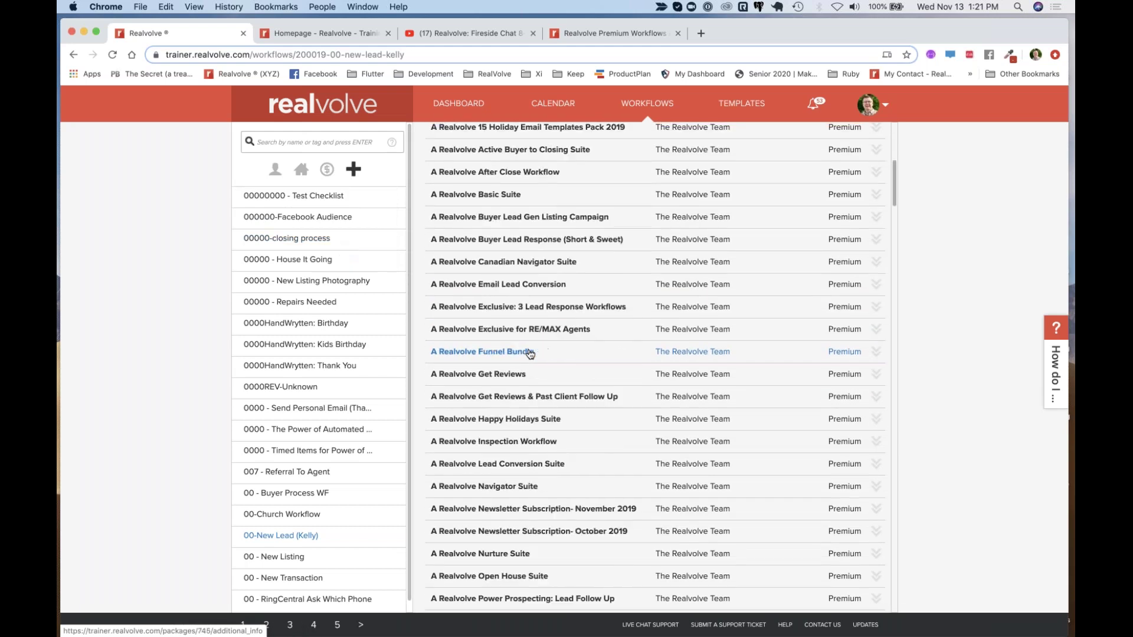
scroll(530, 354, down, 4)
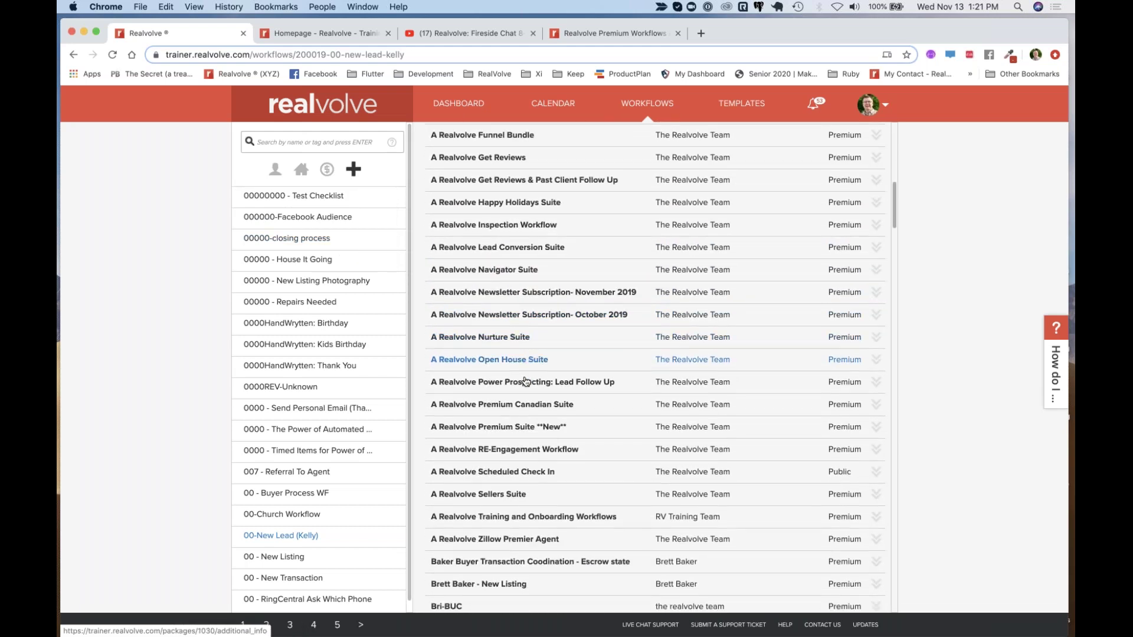
scroll(544, 406, down, 1)
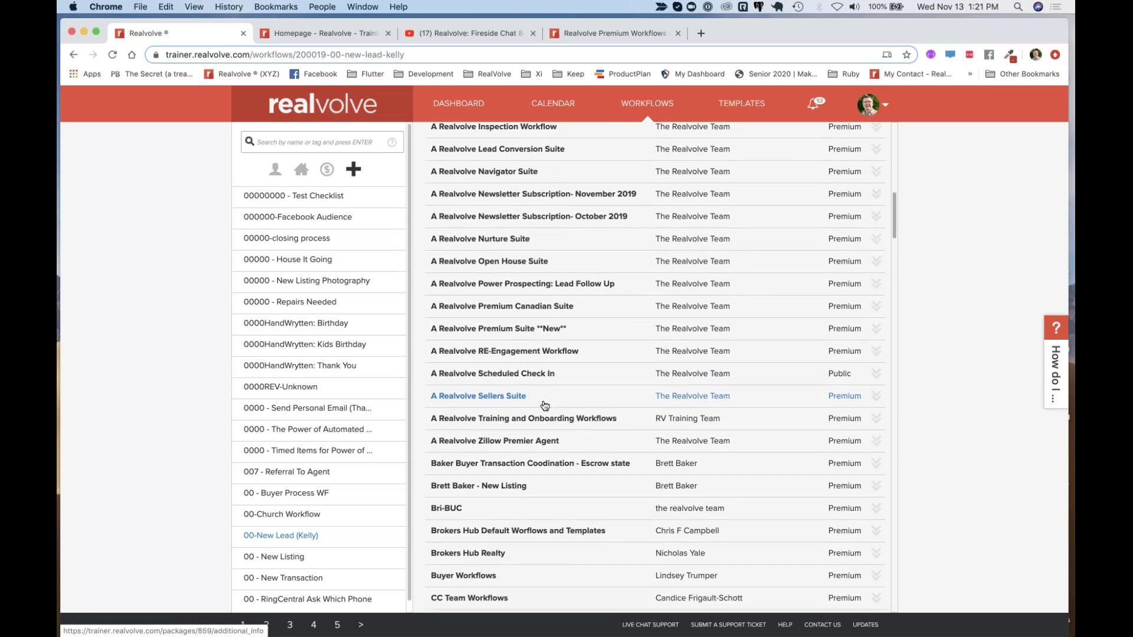
scroll(545, 406, up, 1)
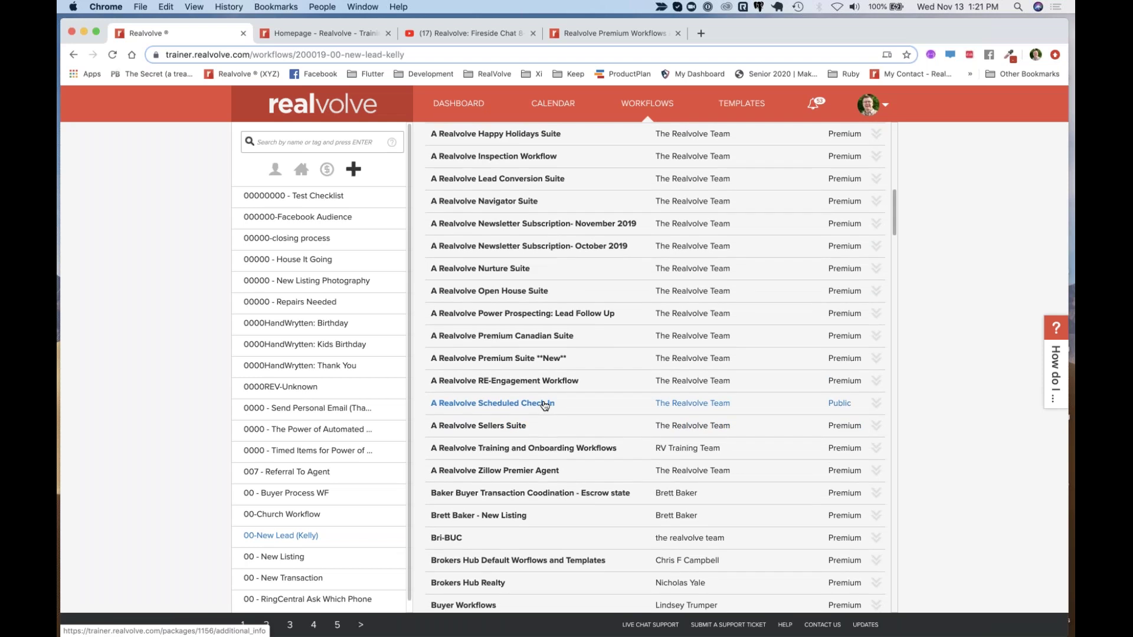
scroll(544, 406, down, 20)
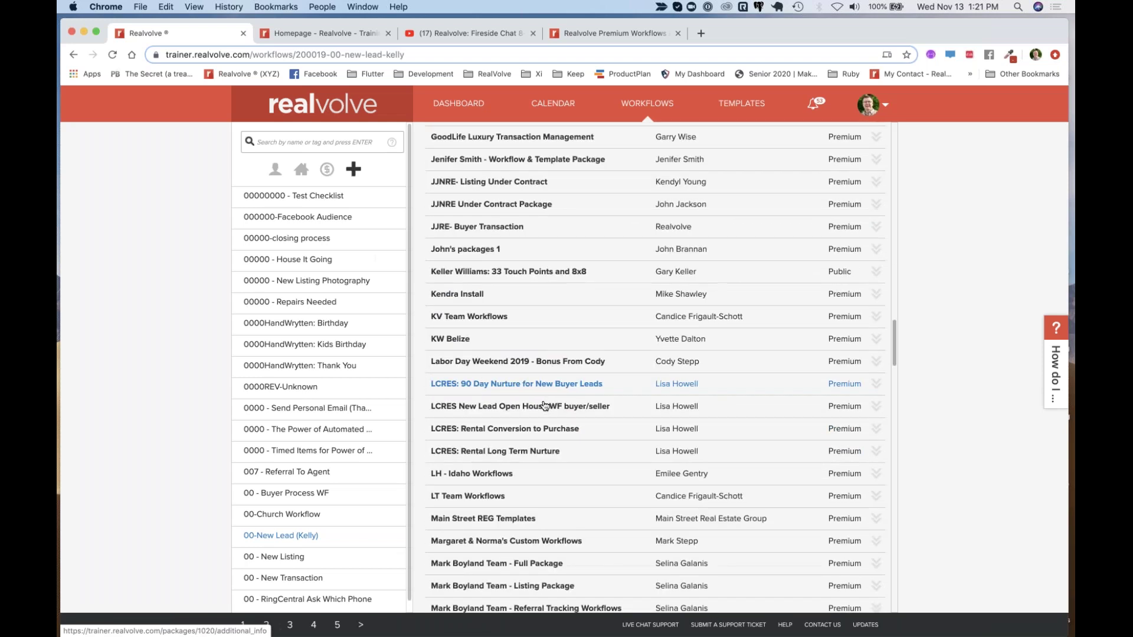
scroll(545, 406, down, 4)
scroll(545, 406, down, 20)
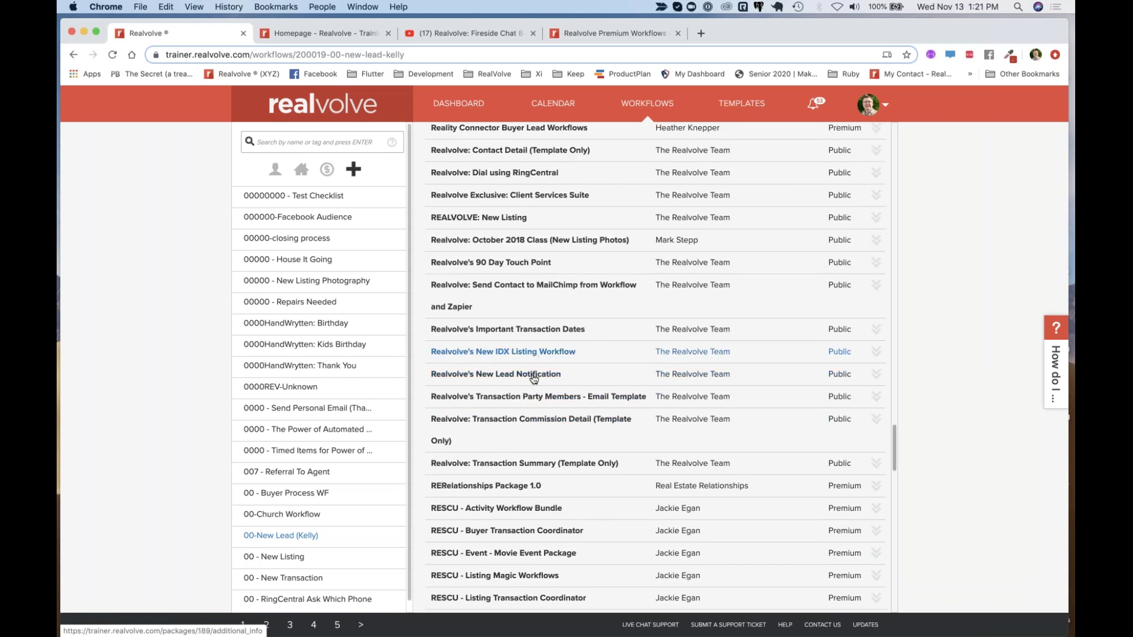
scroll(534, 379, up, 2)
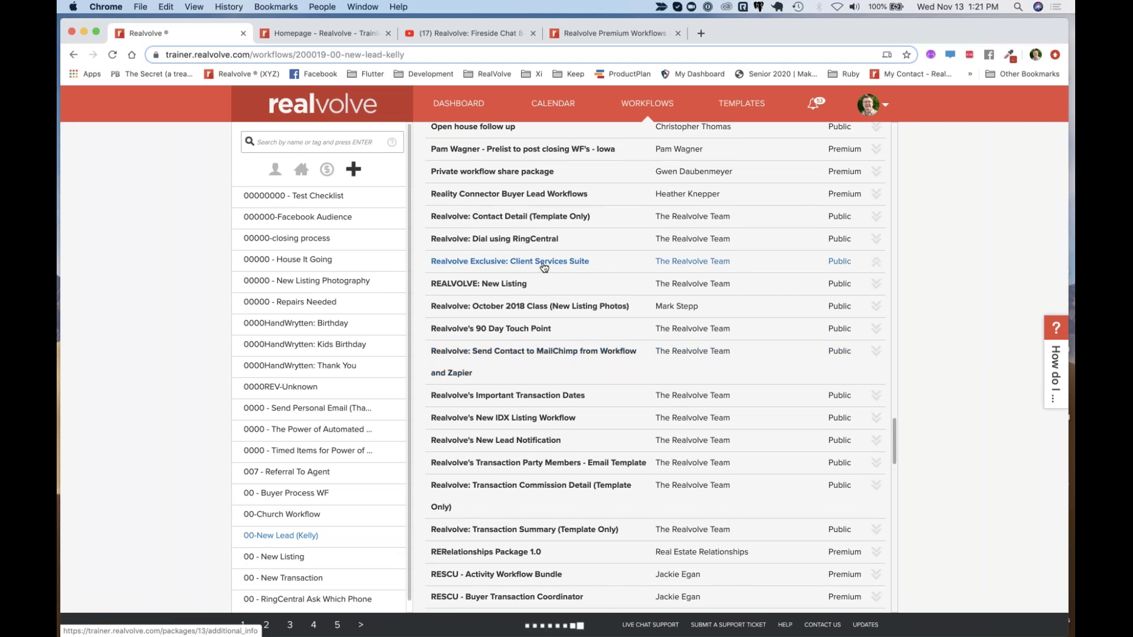
Expand the Client Services Suite package and read its description, 13 workflows and 31 templates
click(544, 262)
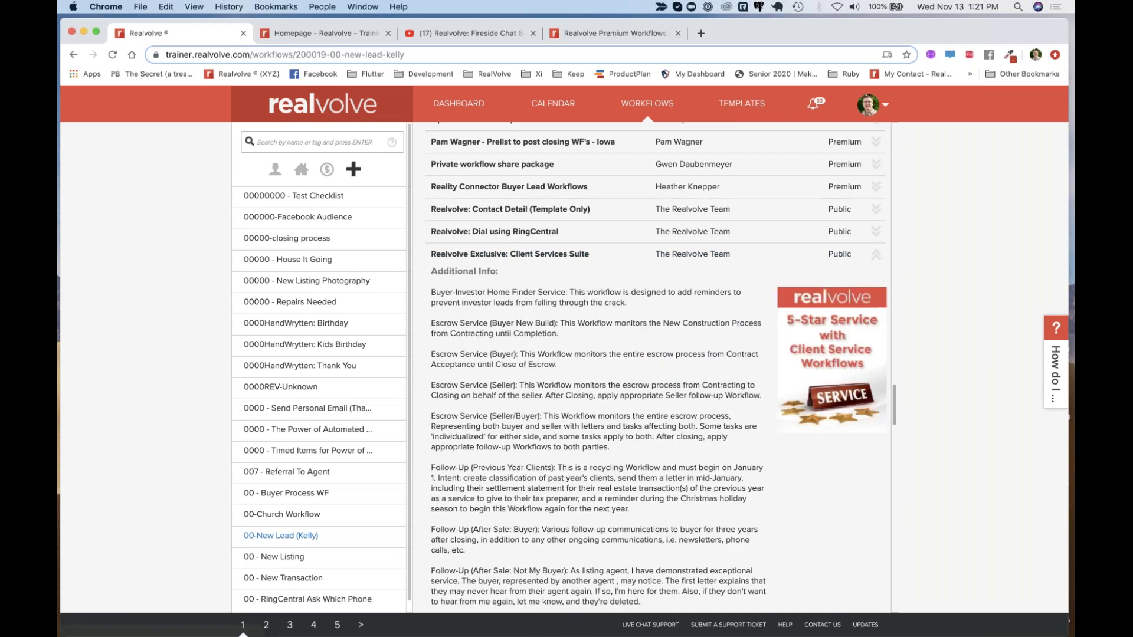
scroll(596, 366, down, 4)
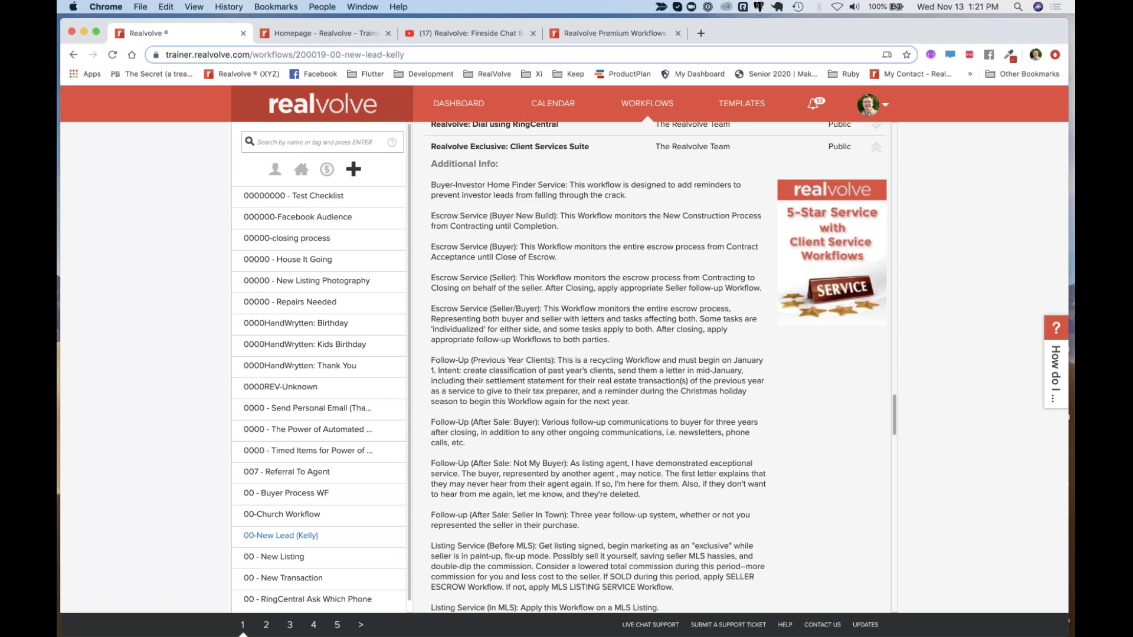
scroll(655, 366, down, 5)
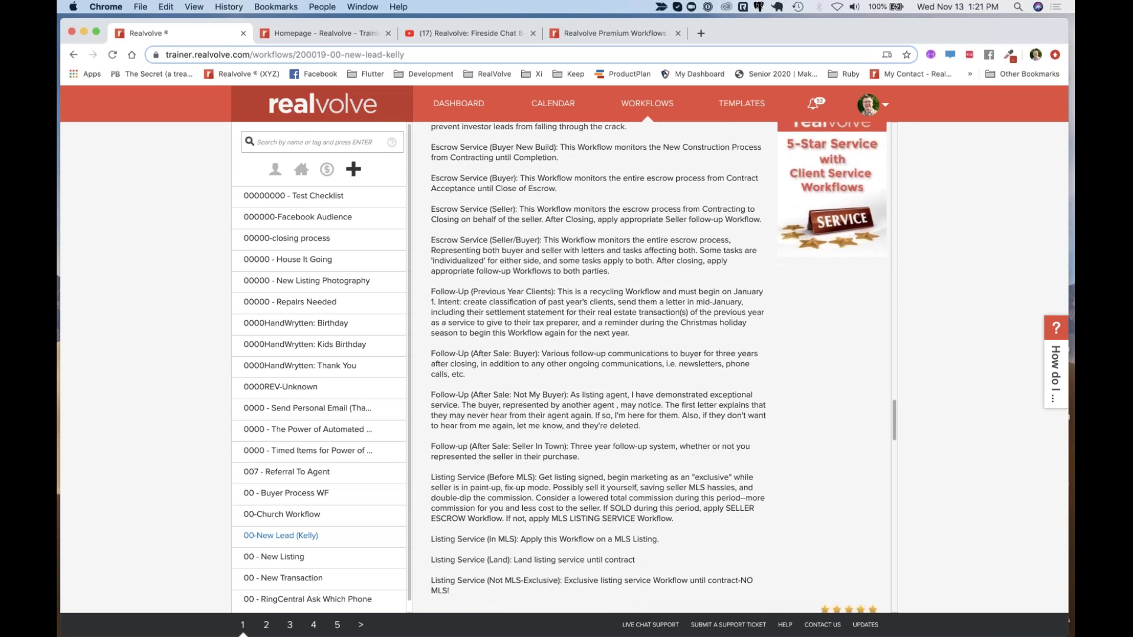
scroll(655, 366, down, 4)
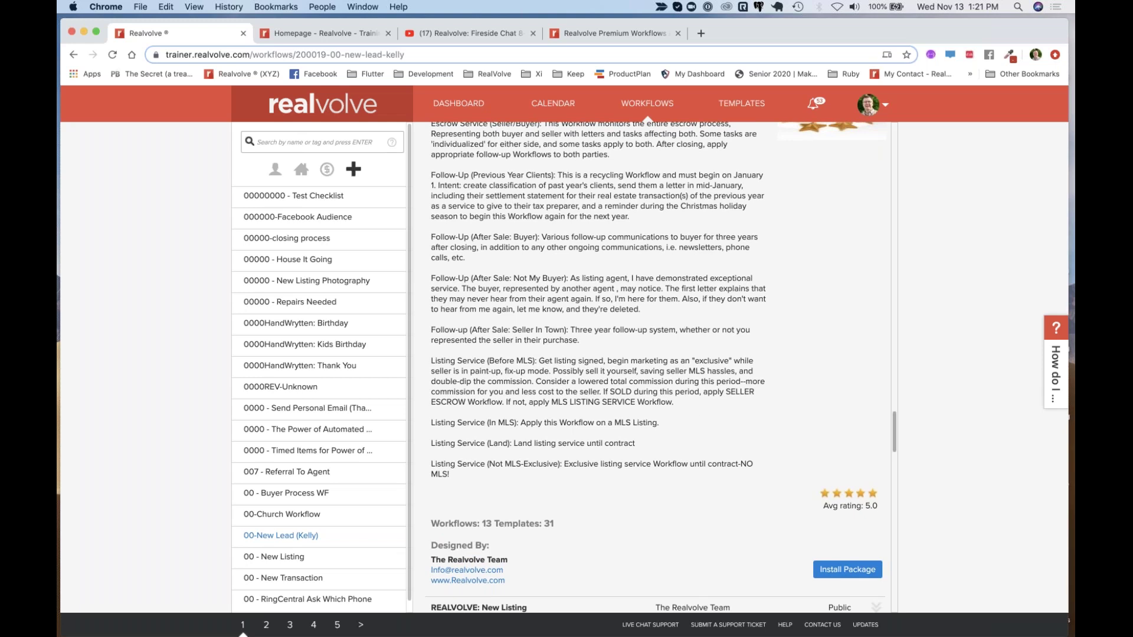
scroll(655, 334, up, 10)
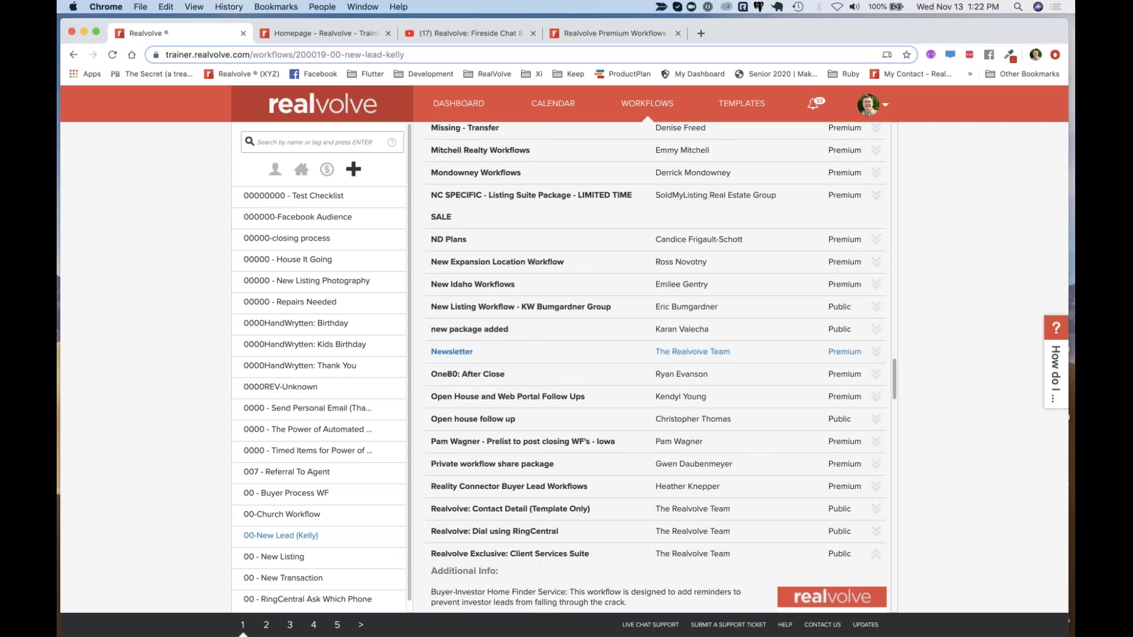
scroll(655, 334, down, 5)
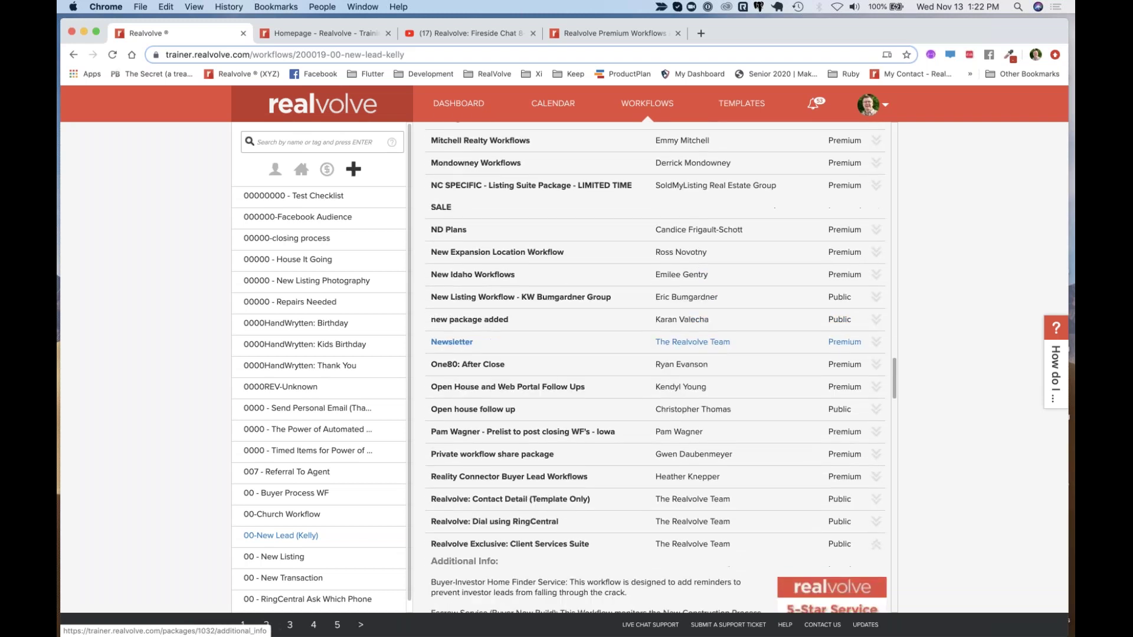
scroll(655, 366, down, 1)
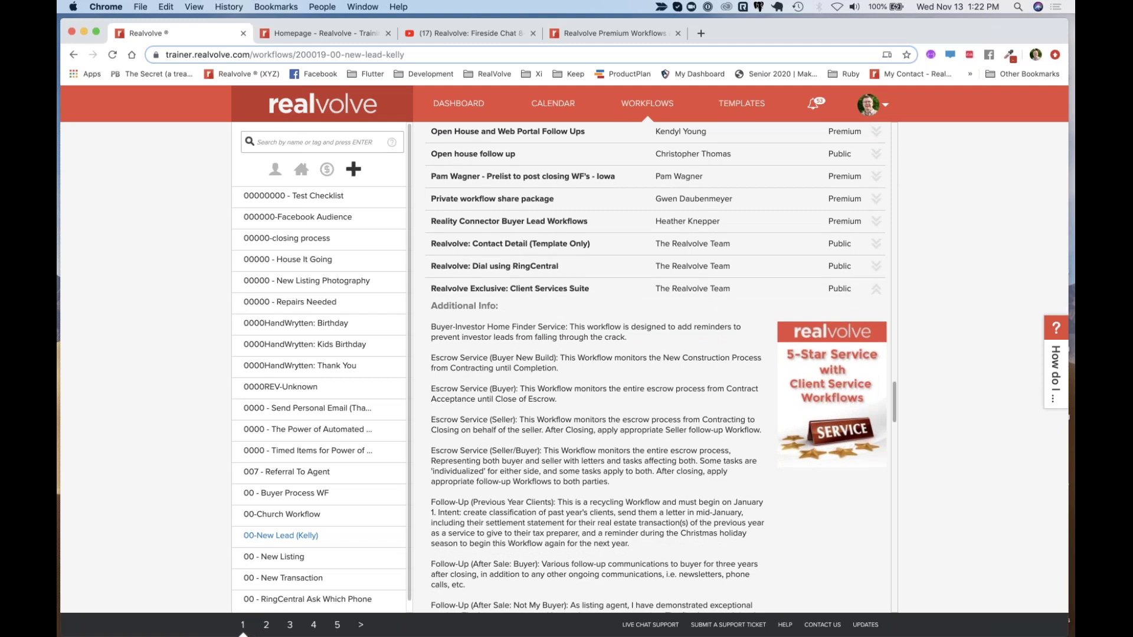
scroll(570, 345, down, 3)
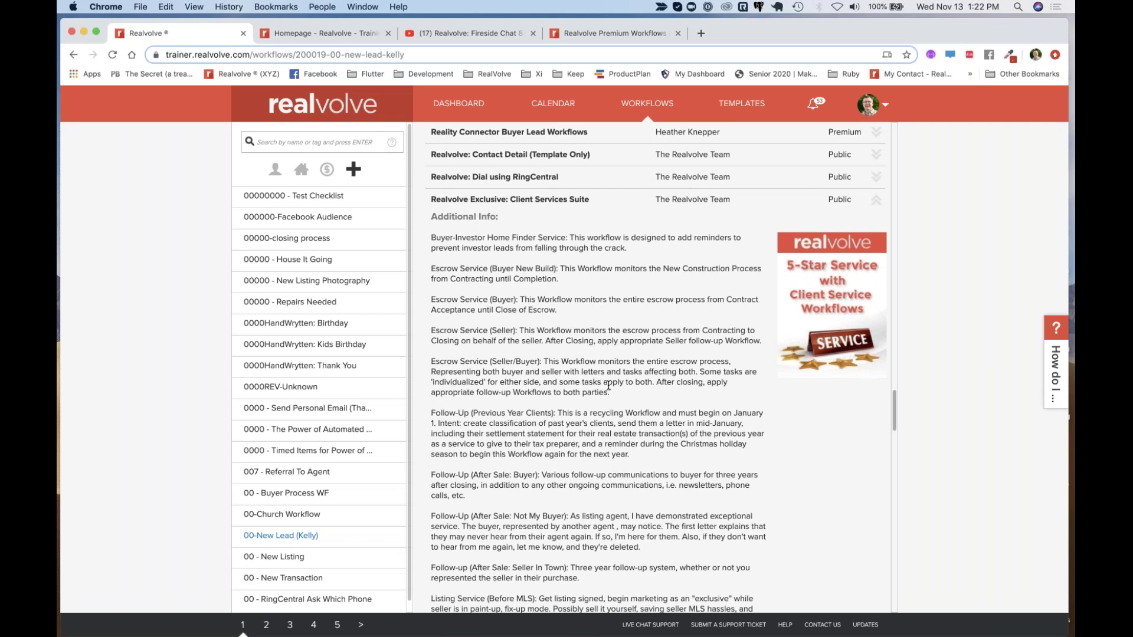
scroll(609, 386, down, 2)
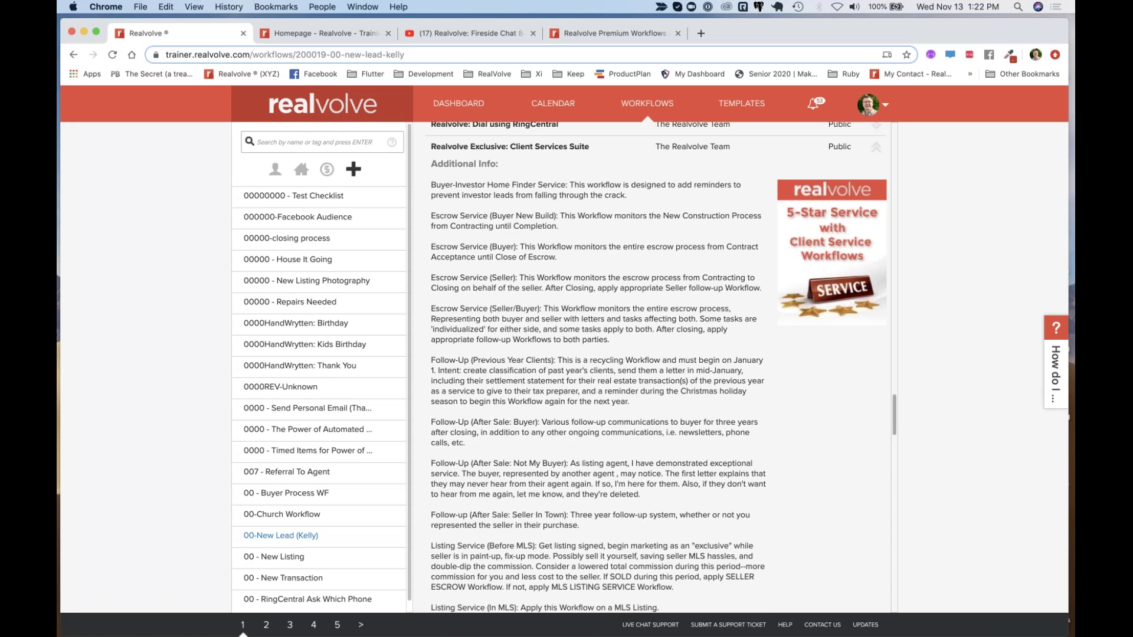
scroll(609, 387, down, 5)
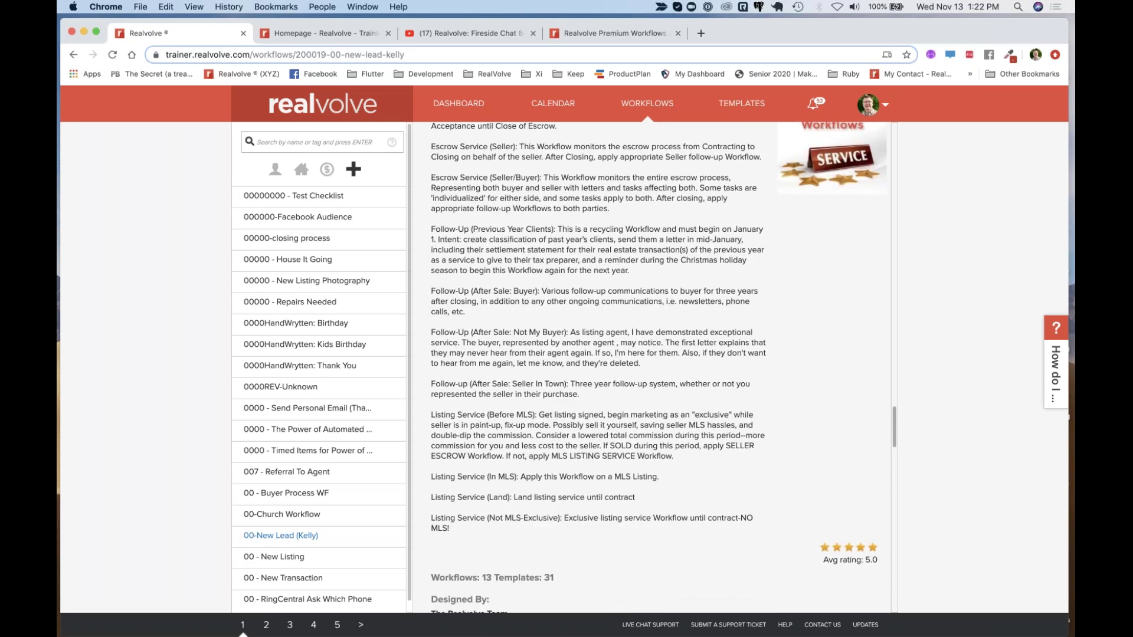
scroll(548, 242, up, 8)
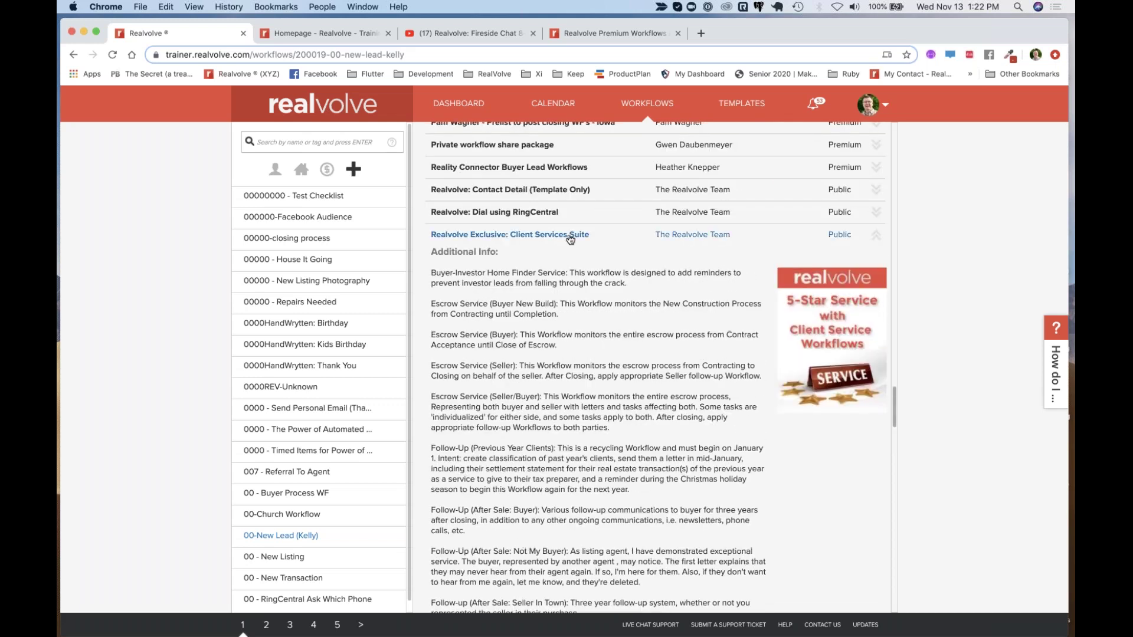
scroll(639, 348, down, 15)
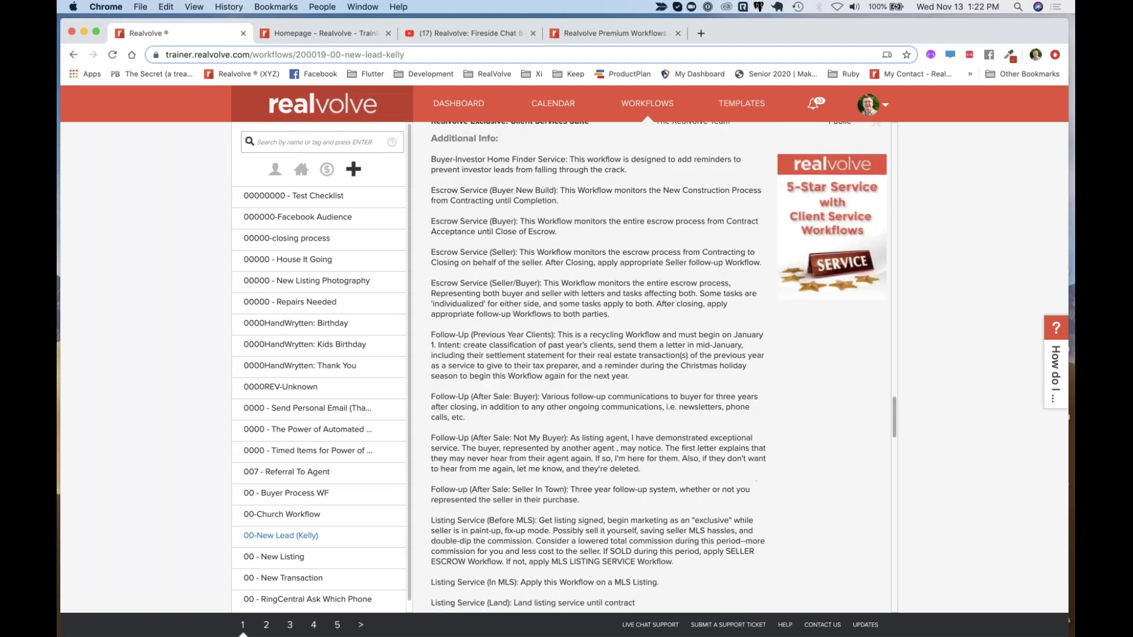
scroll(639, 347, up, 9)
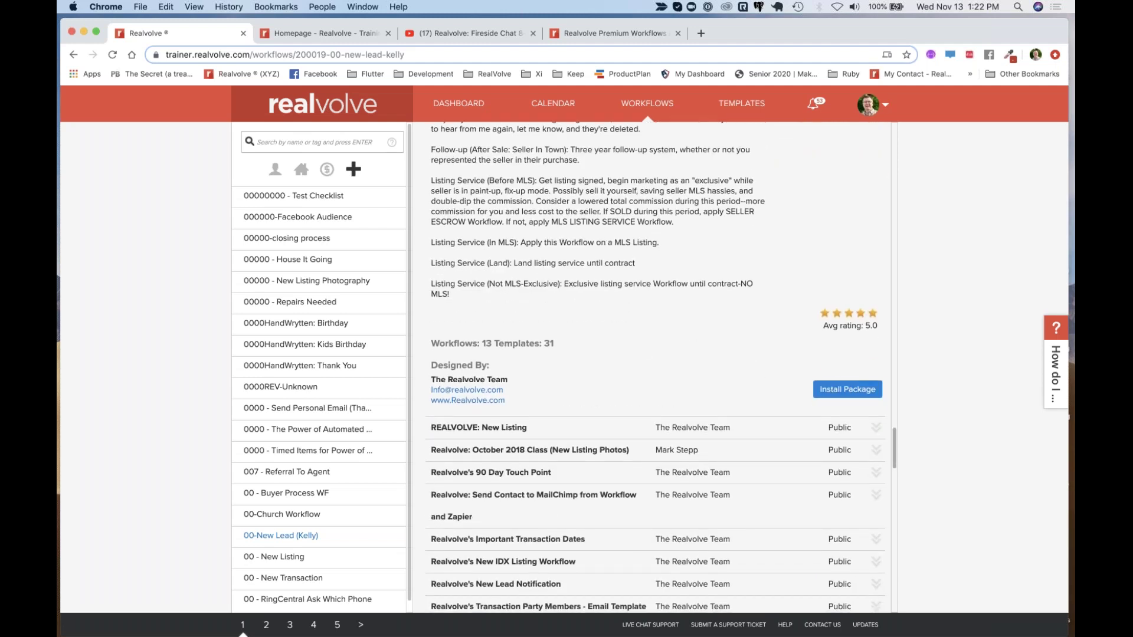
scroll(825, 197, up, 5)
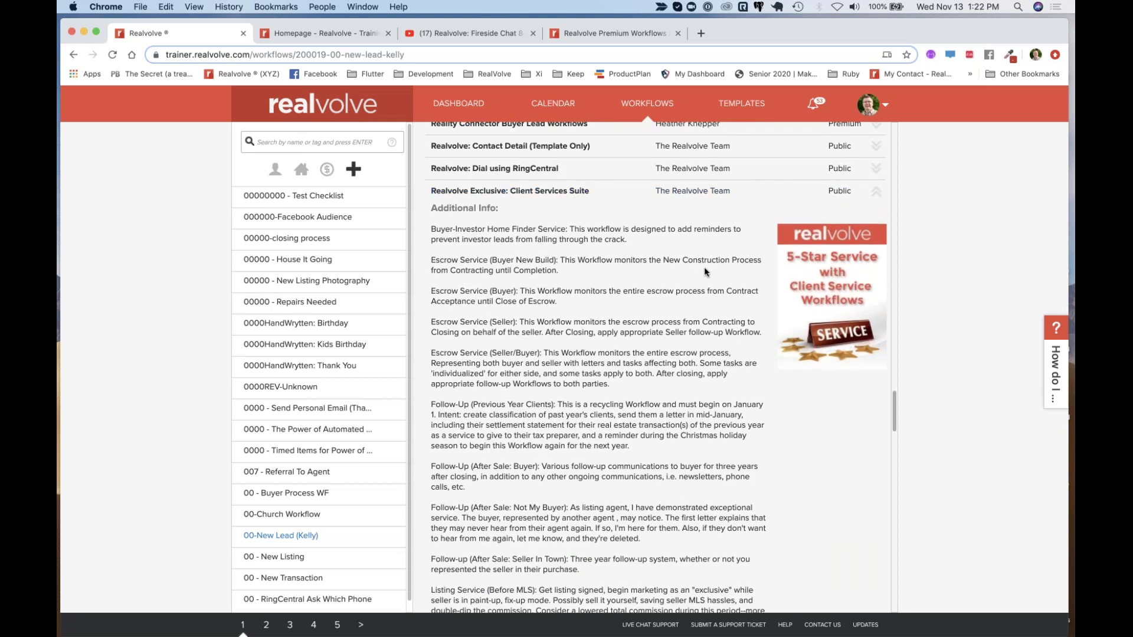
scroll(703, 266, down, 9)
scroll(742, 419, up, 7)
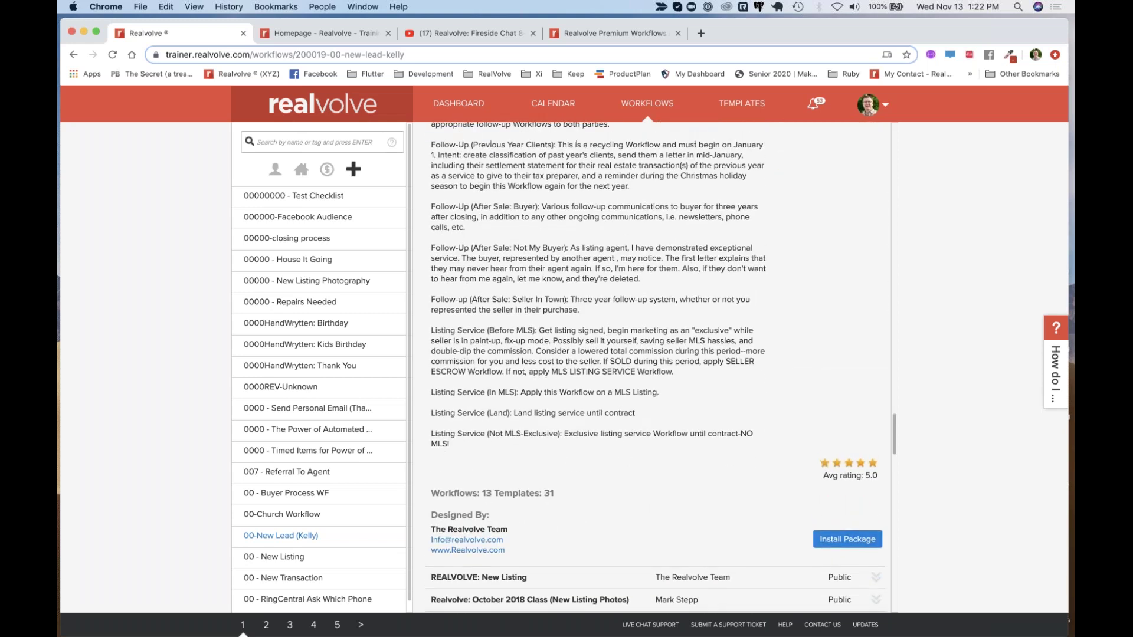
scroll(848, 427, up, 13)
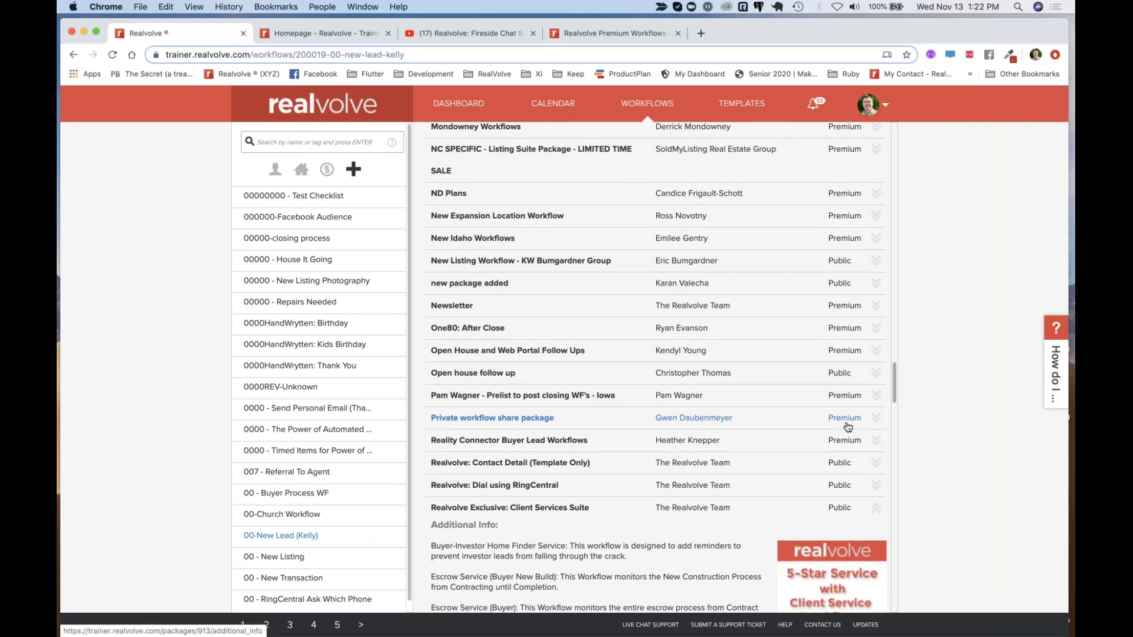
click(848, 424)
scroll(760, 520, down, 3)
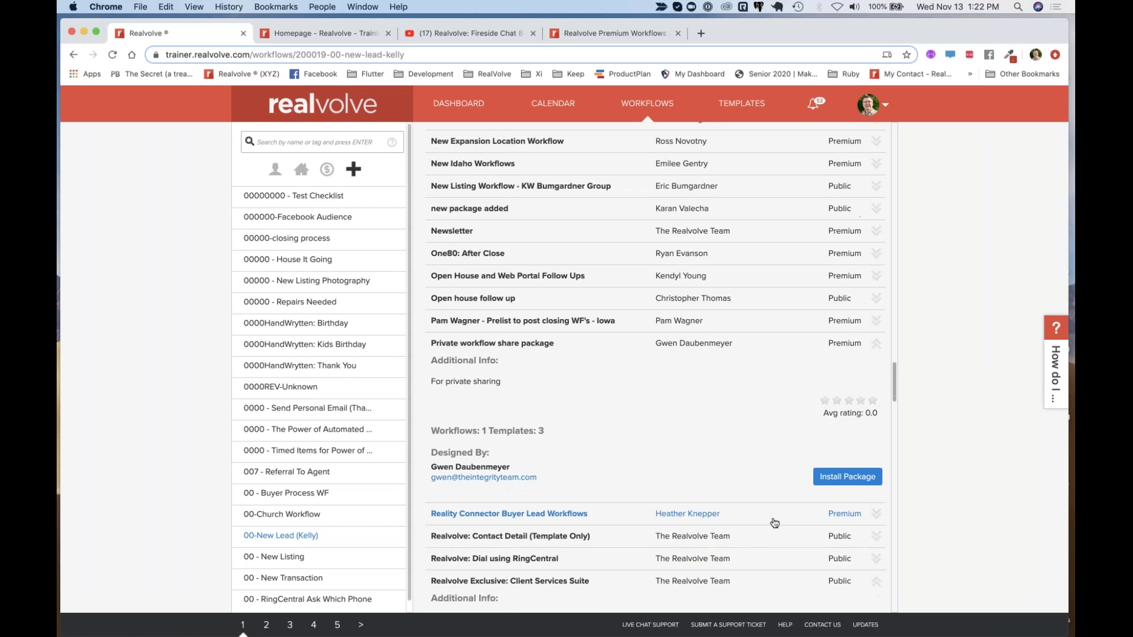
click(848, 465)
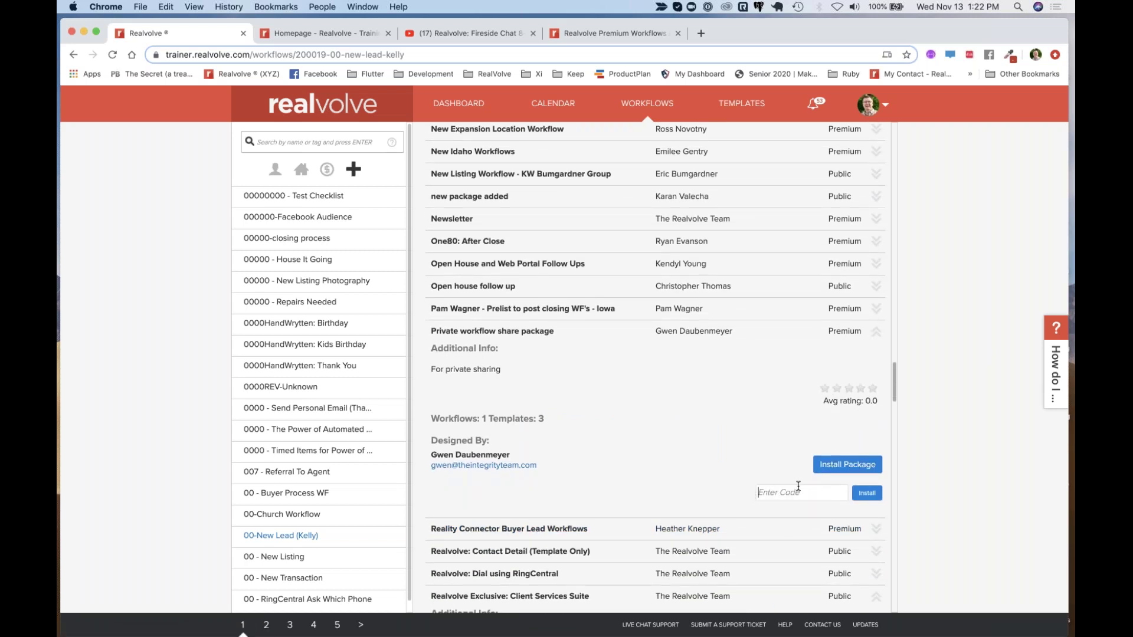
scroll(611, 441, up, 10)
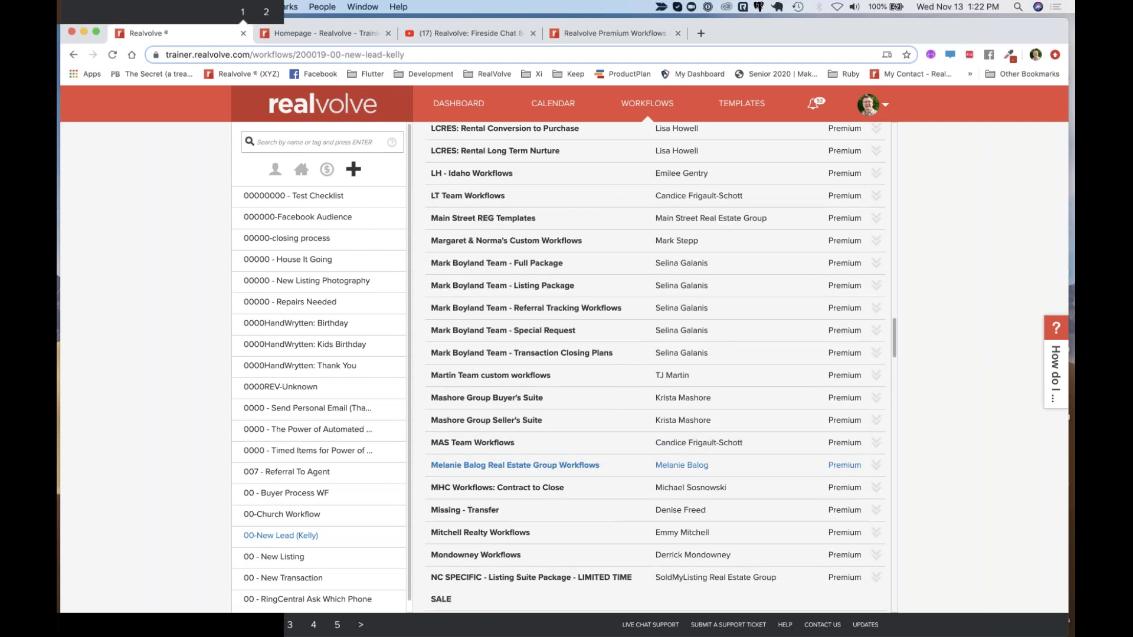
scroll(610, 454, up, 10)
scroll(611, 445, up, 10)
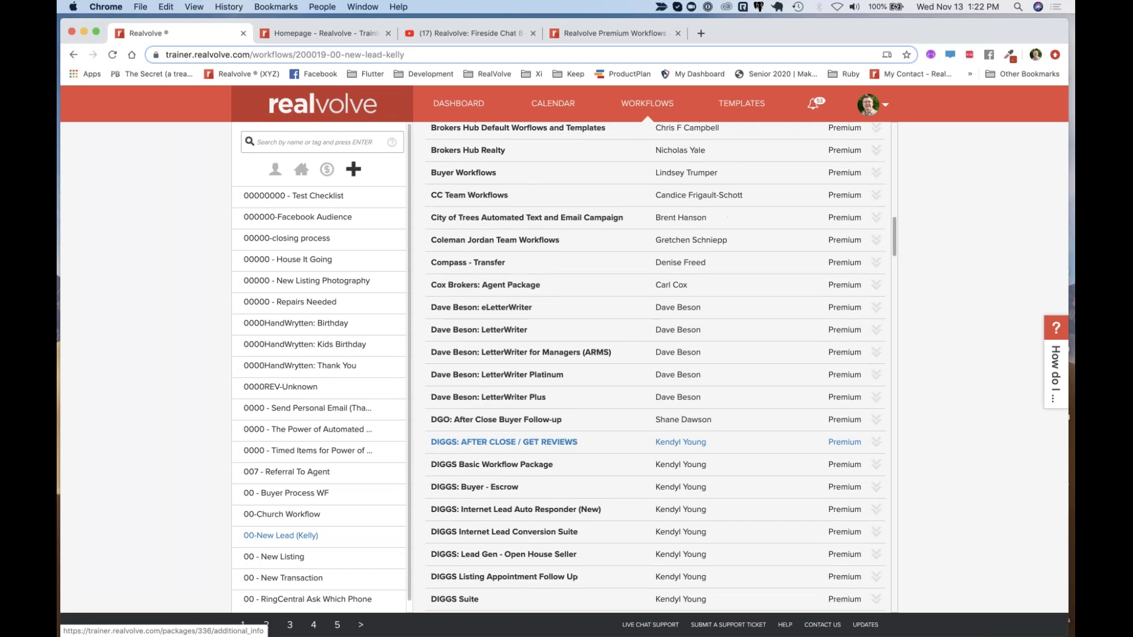
scroll(611, 440, down, 5)
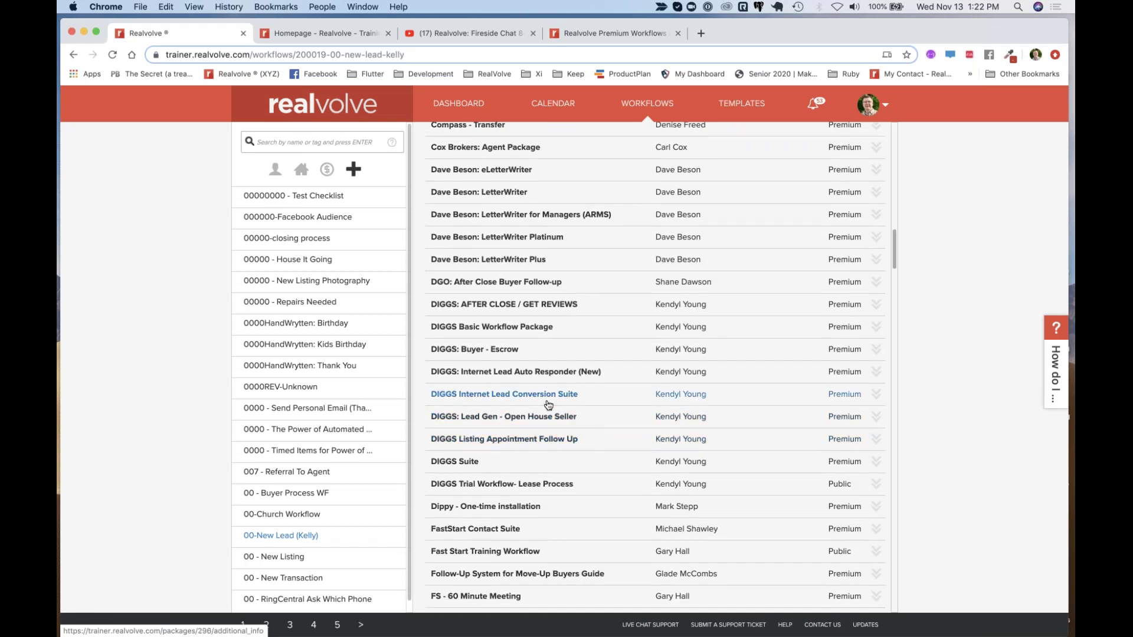
Expand the DIGGS package (2 workflows, 22 templates), reveal its install-code entry, then return to the list top
click(522, 394)
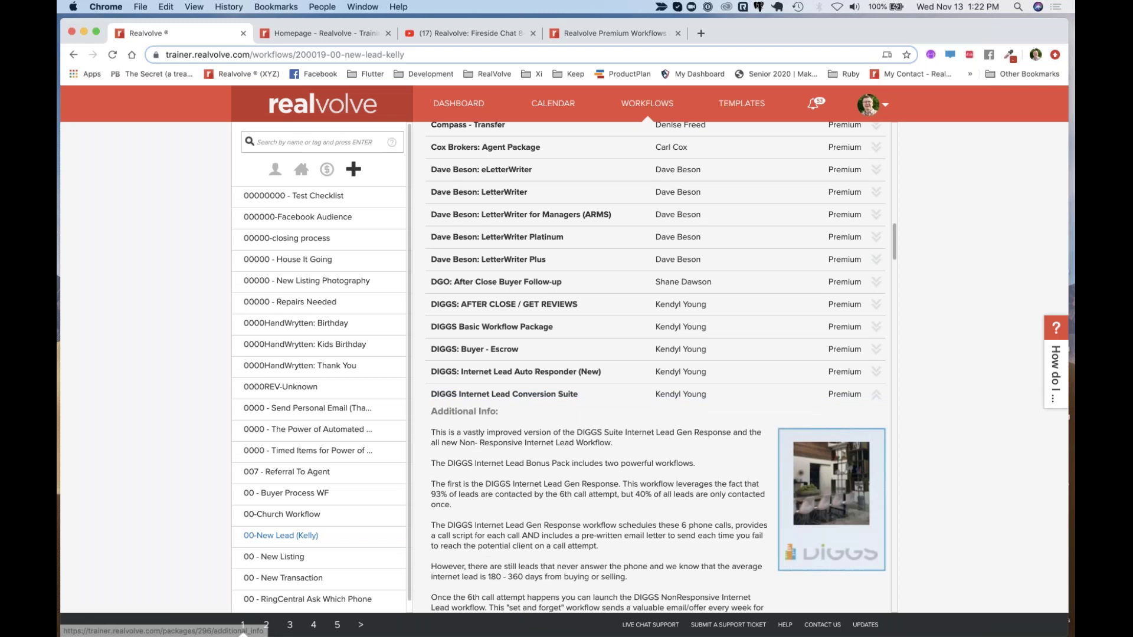
scroll(542, 505, down, 5)
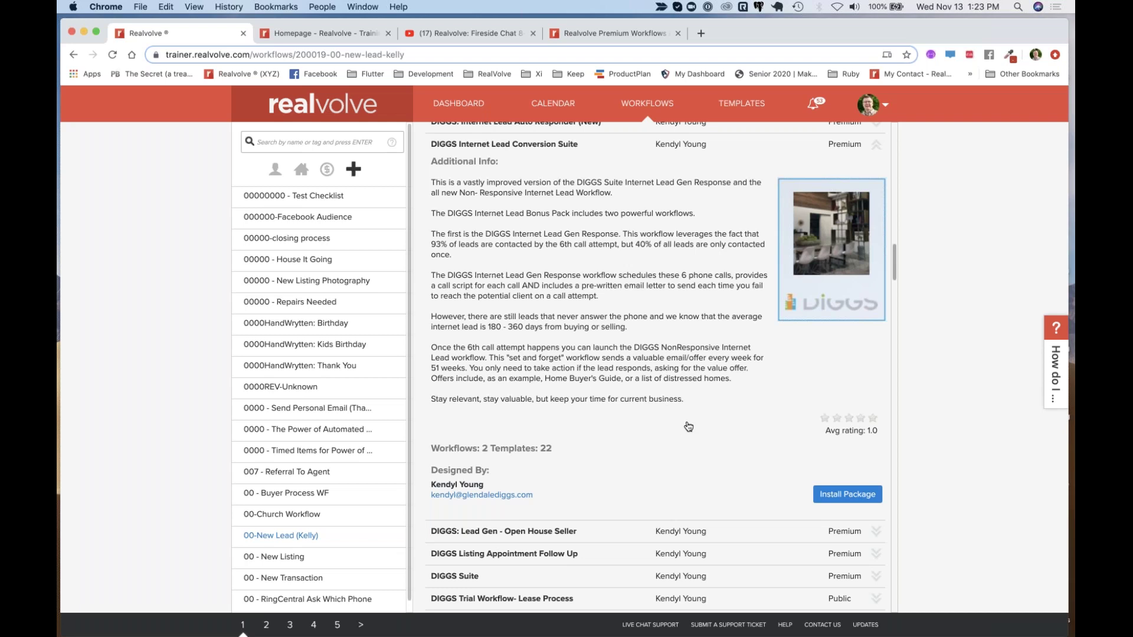
click(845, 495)
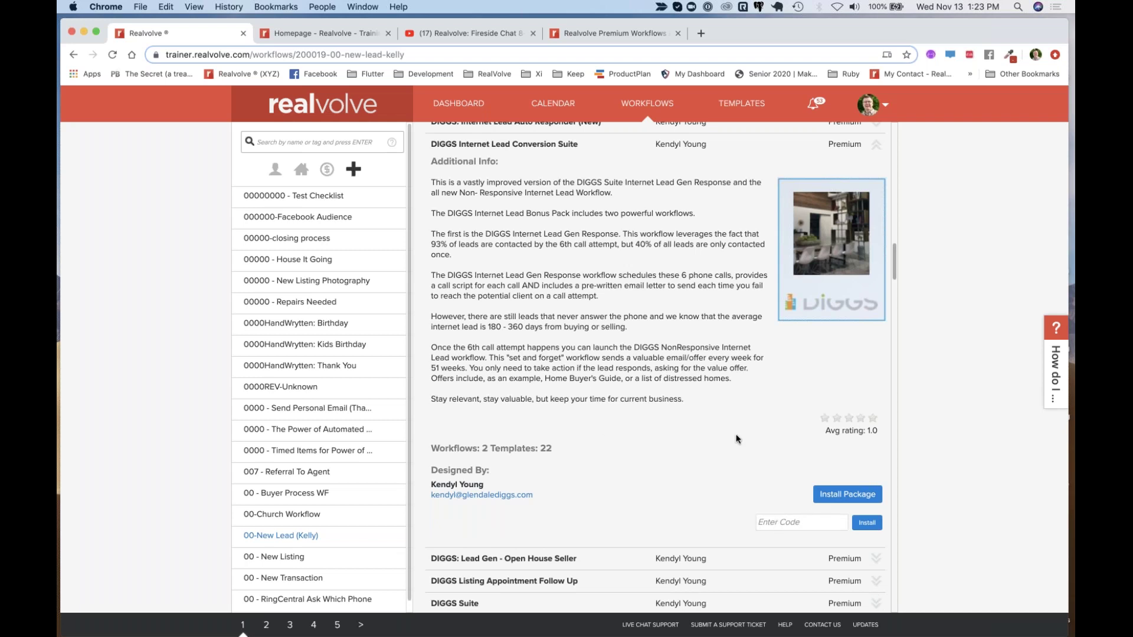
scroll(603, 431, up, 3)
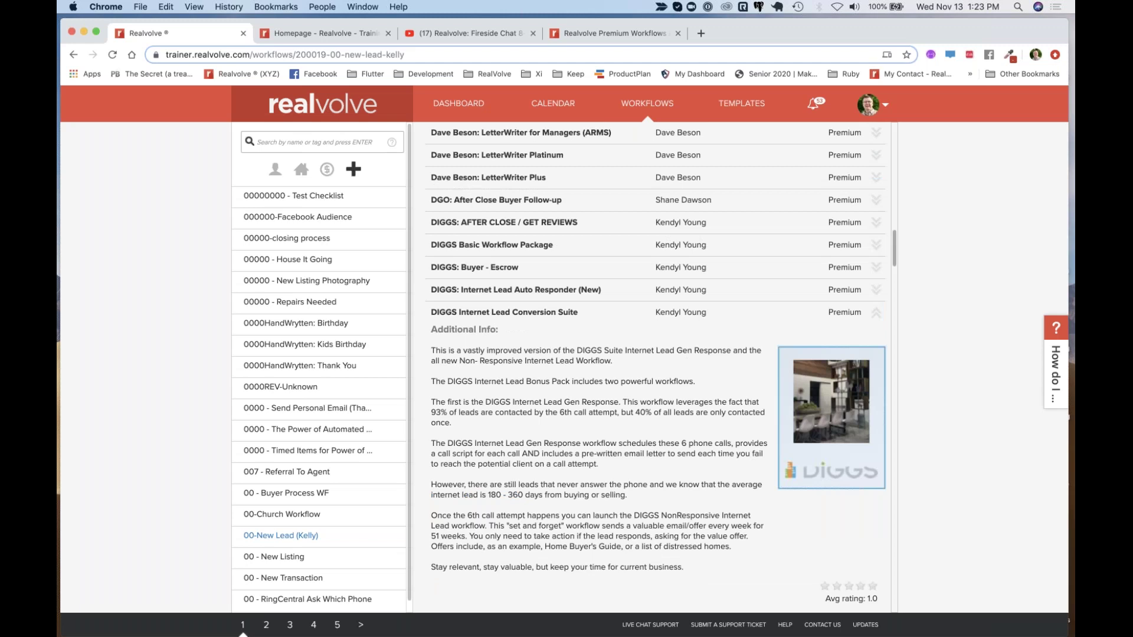
scroll(603, 413, up, 10)
scroll(649, 354, up, 4)
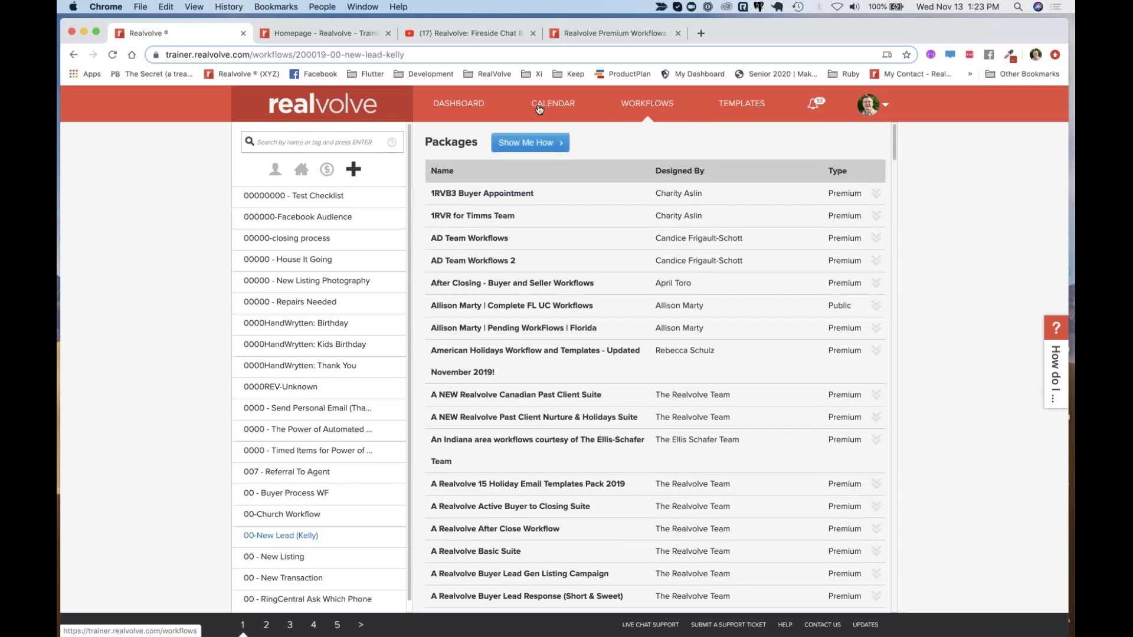
Go to the Workflows area to show the '00000000 - Test Checklist' workflow in the editor
click(462, 108)
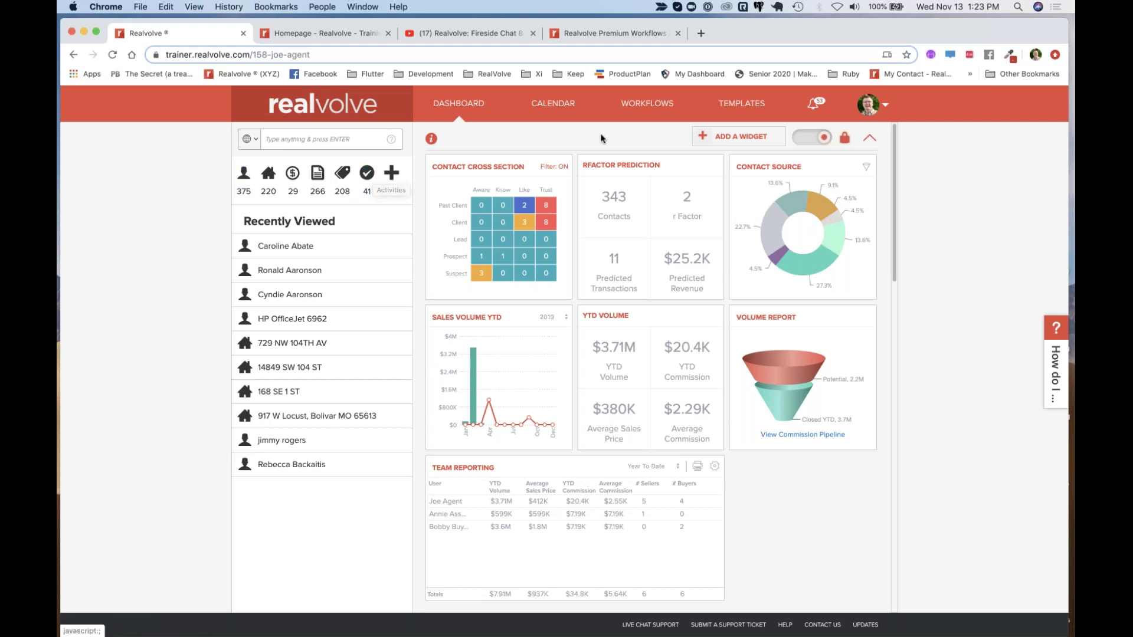
click(670, 101)
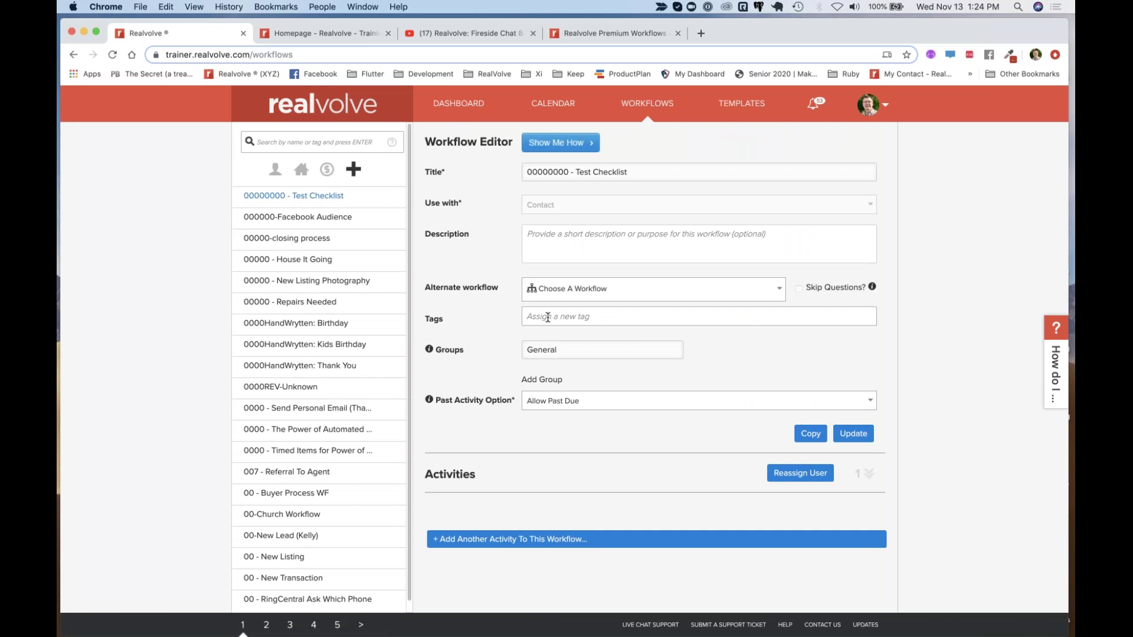
Add the tag 'personal' to the Test Checklist workflow and save it
click(547, 317)
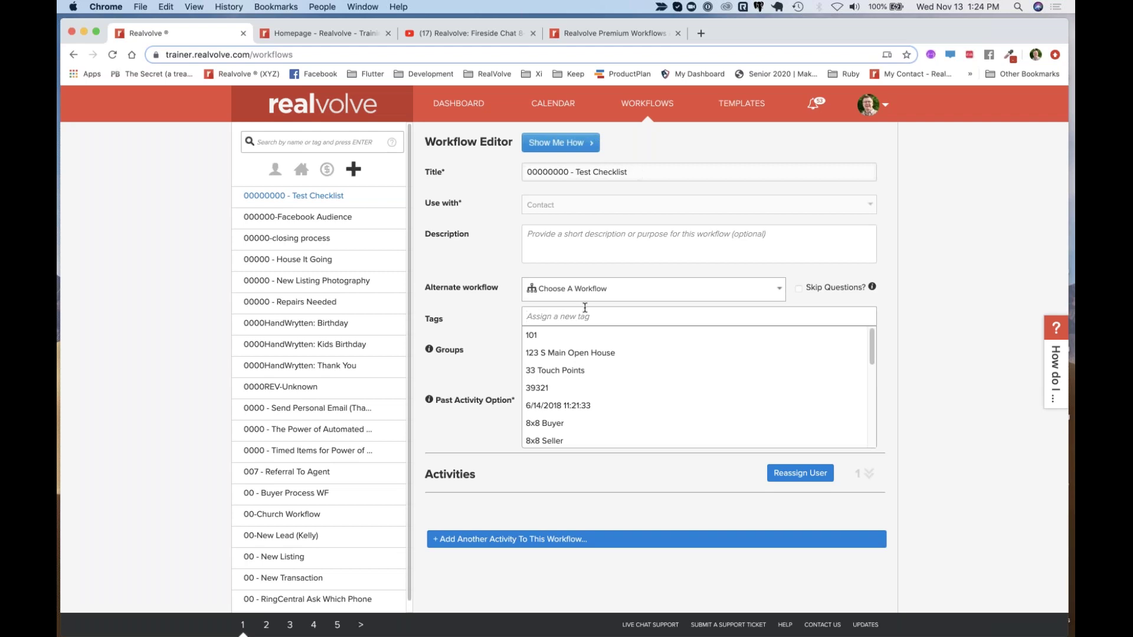
key(Escape)
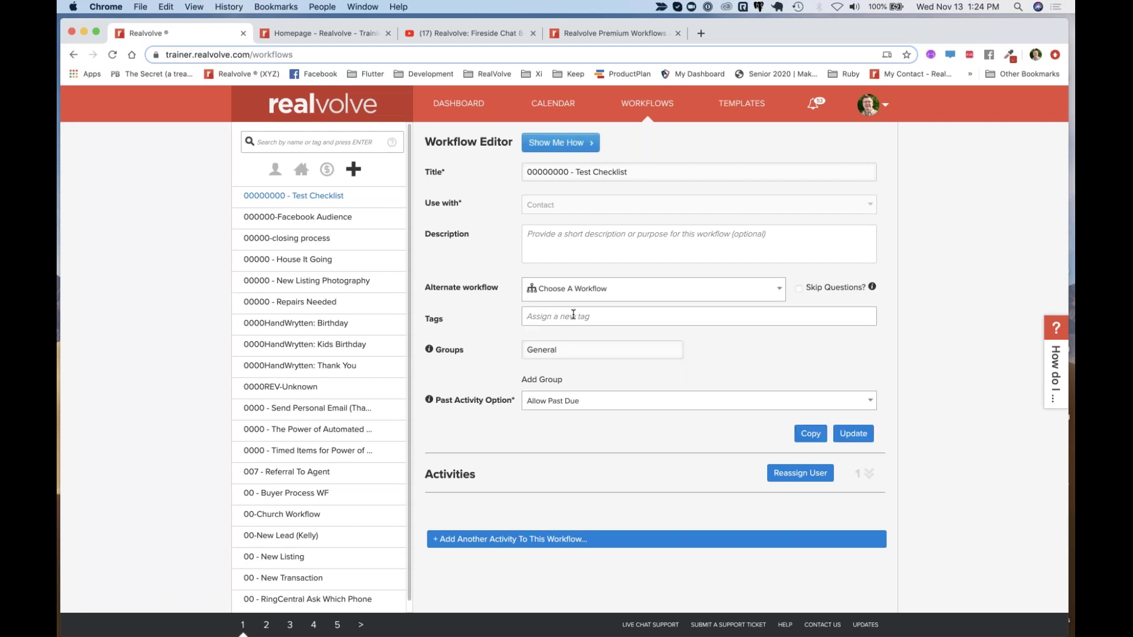
text(pers)
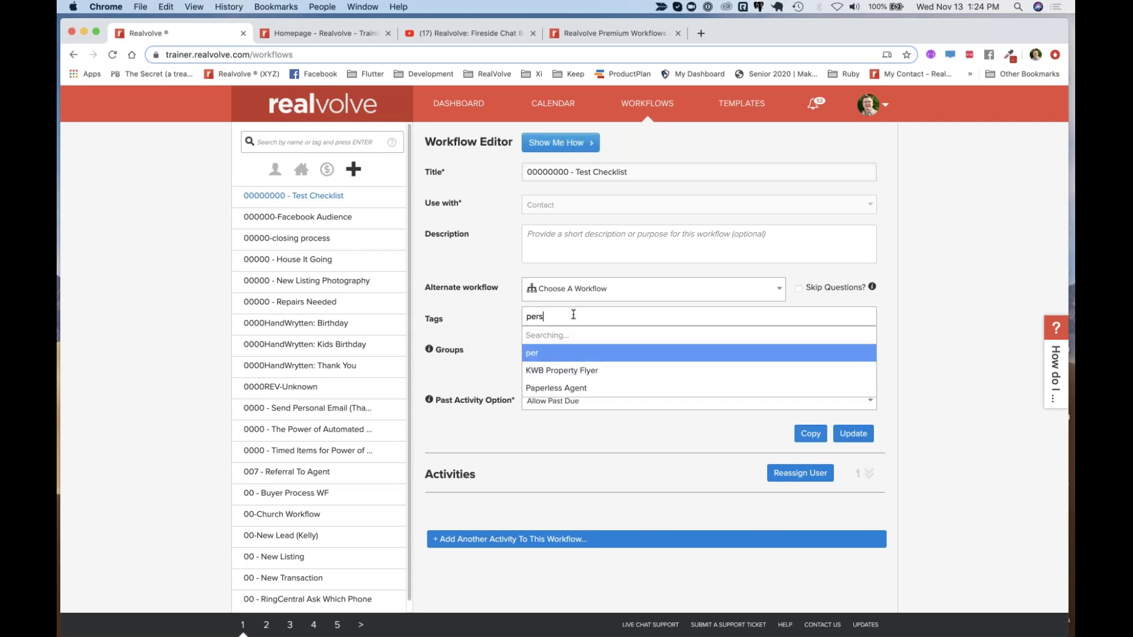
text(onal)
key(Return)
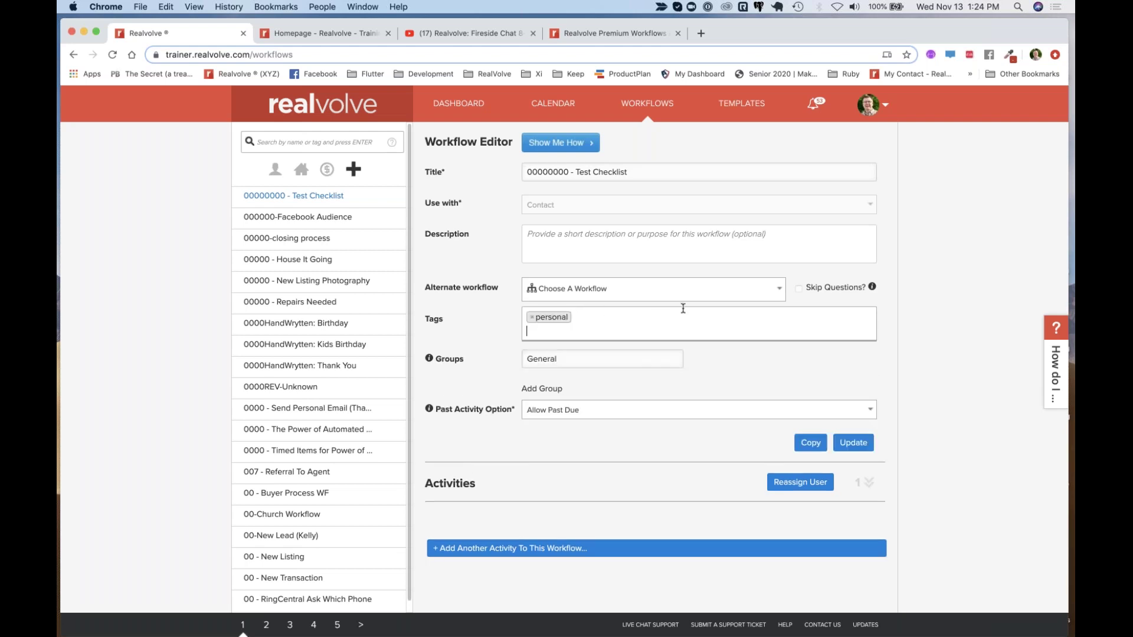
key(Escape)
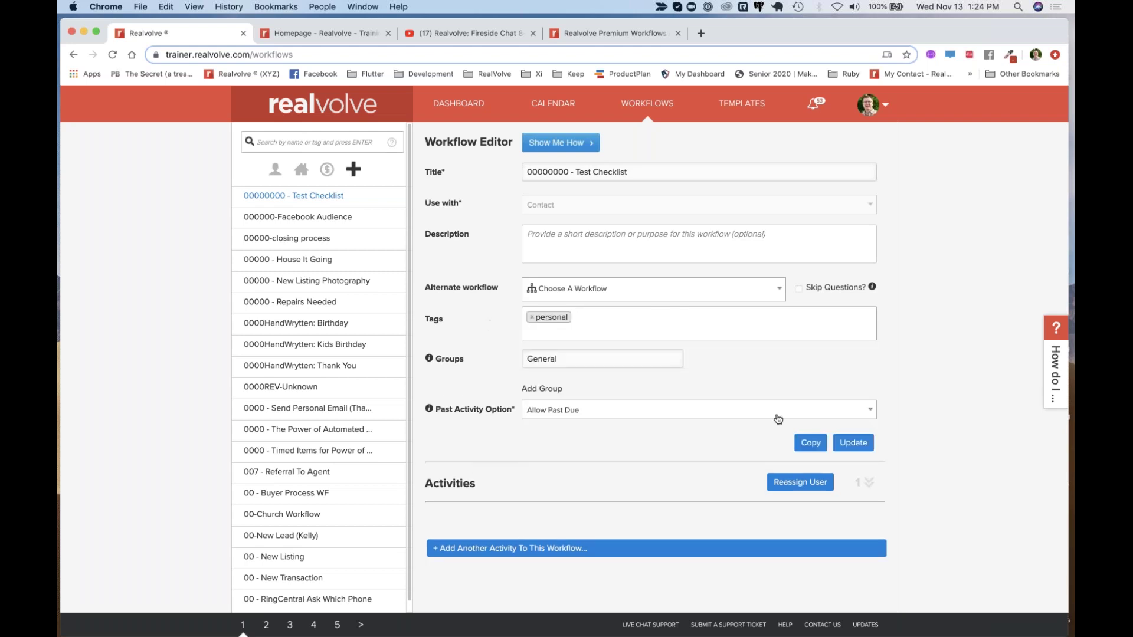
click(850, 443)
Search the workflow list for 'per', then go back to the dashboard
click(307, 141)
text(personal)
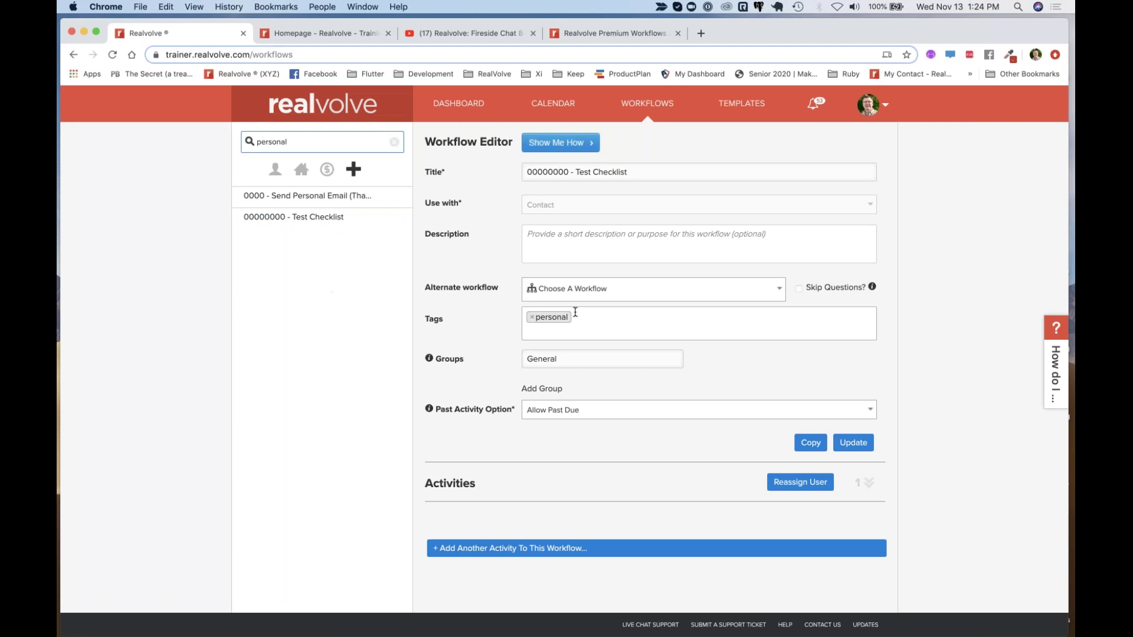
click(458, 104)
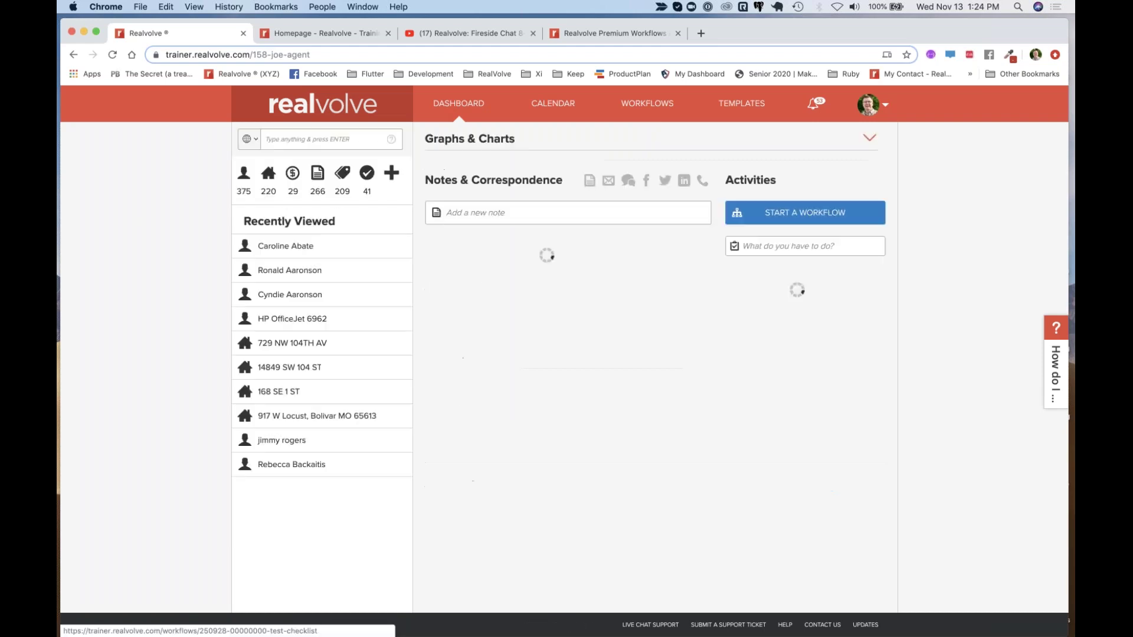
Open the All Contacts table, select five contacts, and show their bulk actions
click(245, 188)
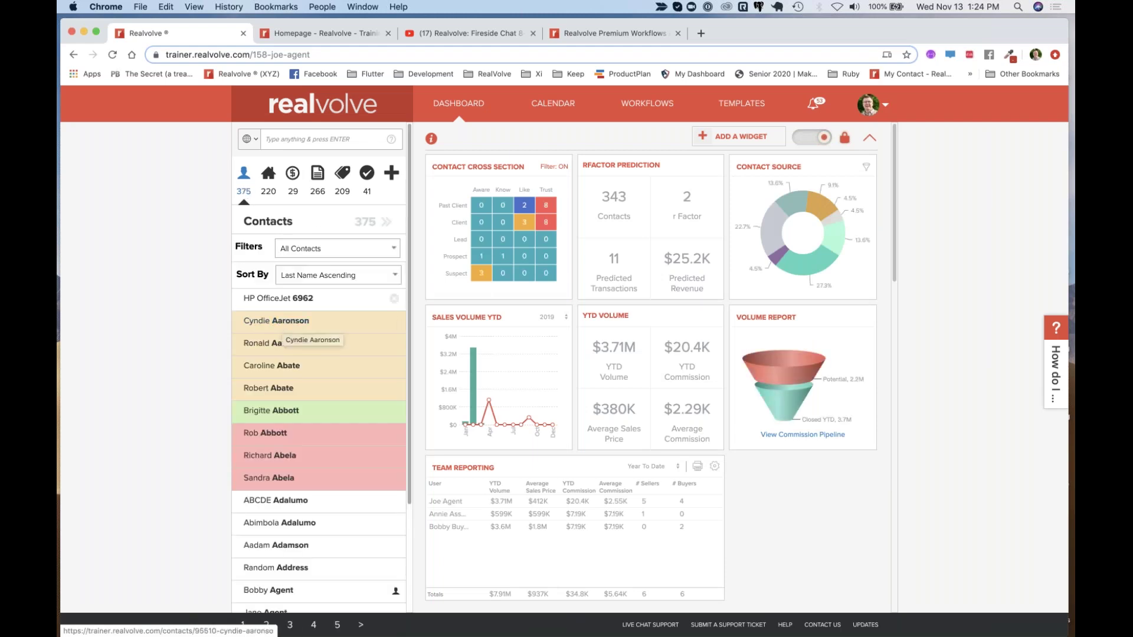
click(396, 227)
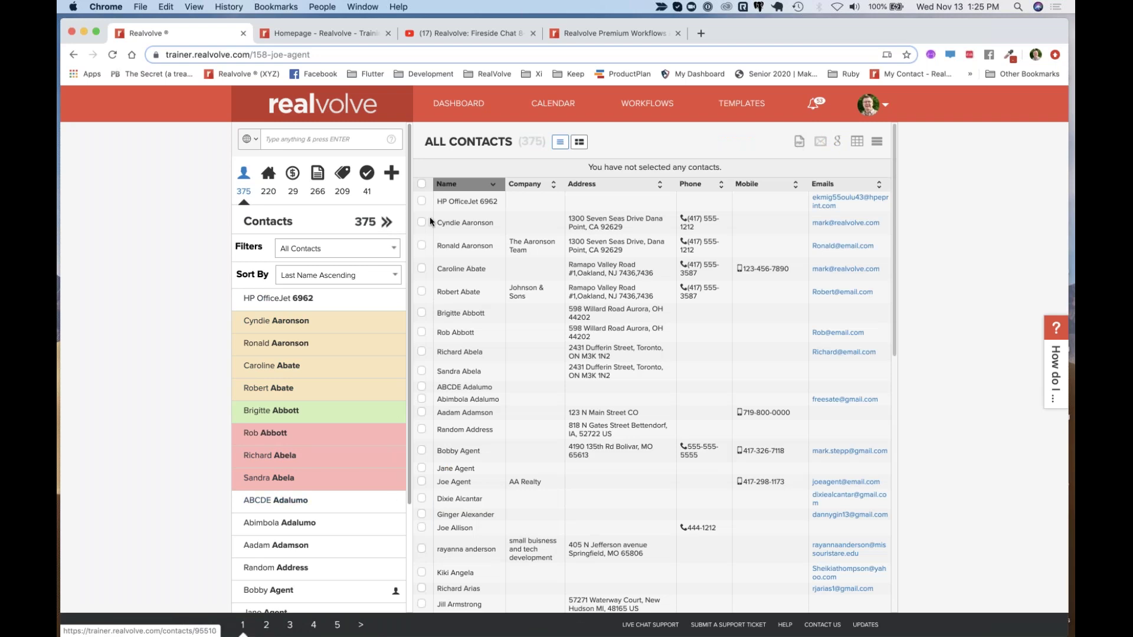
click(421, 245)
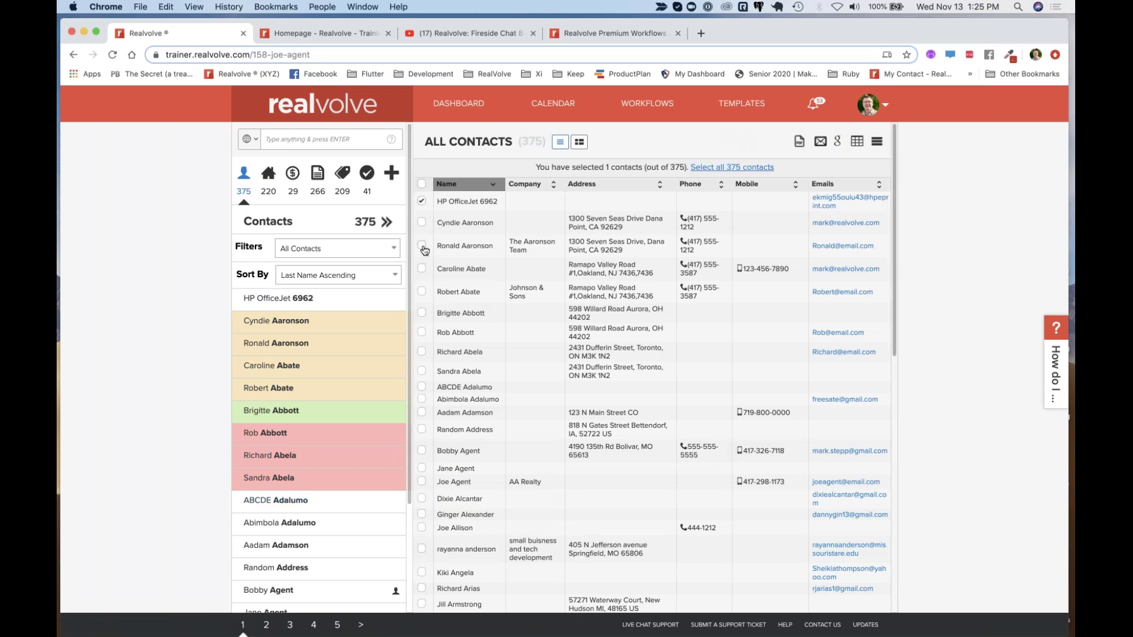
click(421, 291)
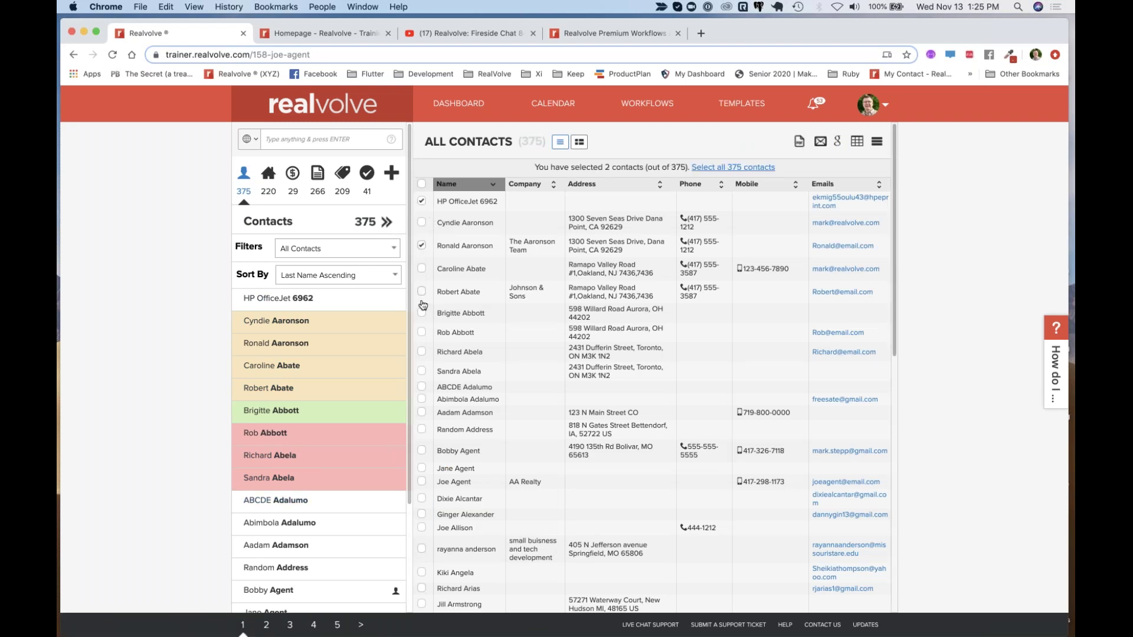
click(421, 332)
click(422, 352)
click(877, 142)
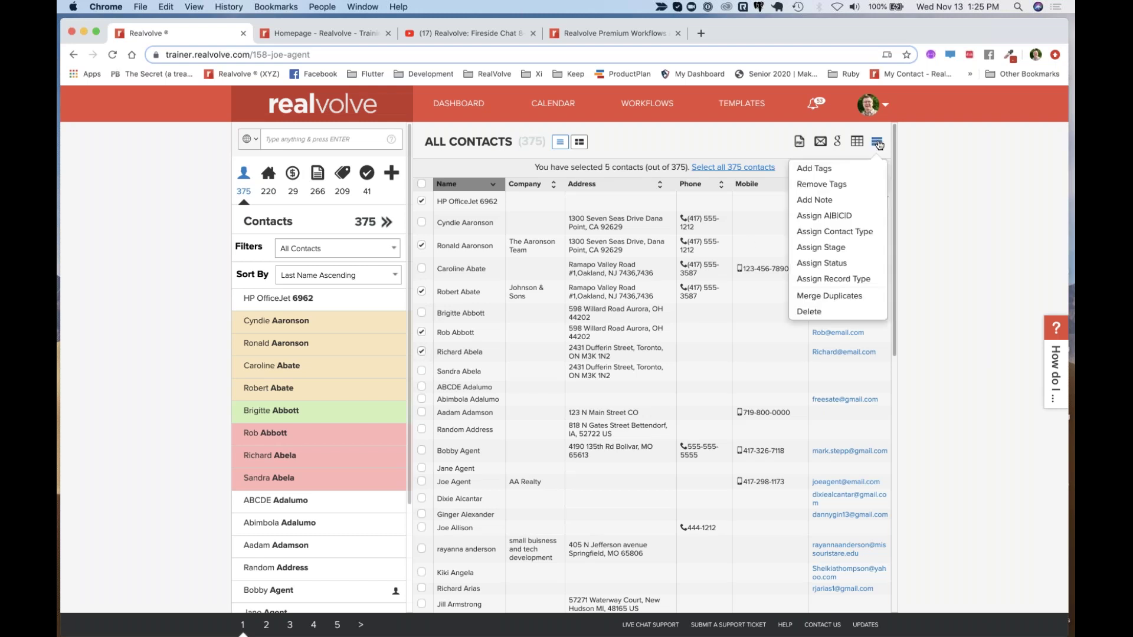
Tag the five selected contacts with 'personal info'
click(826, 171)
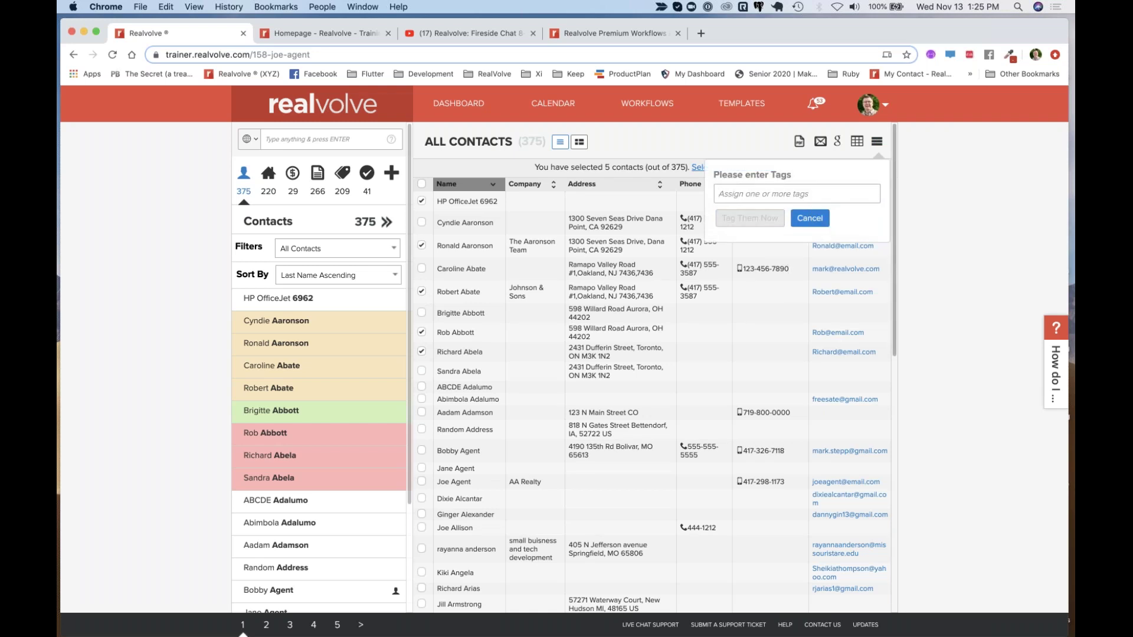
text(persona)
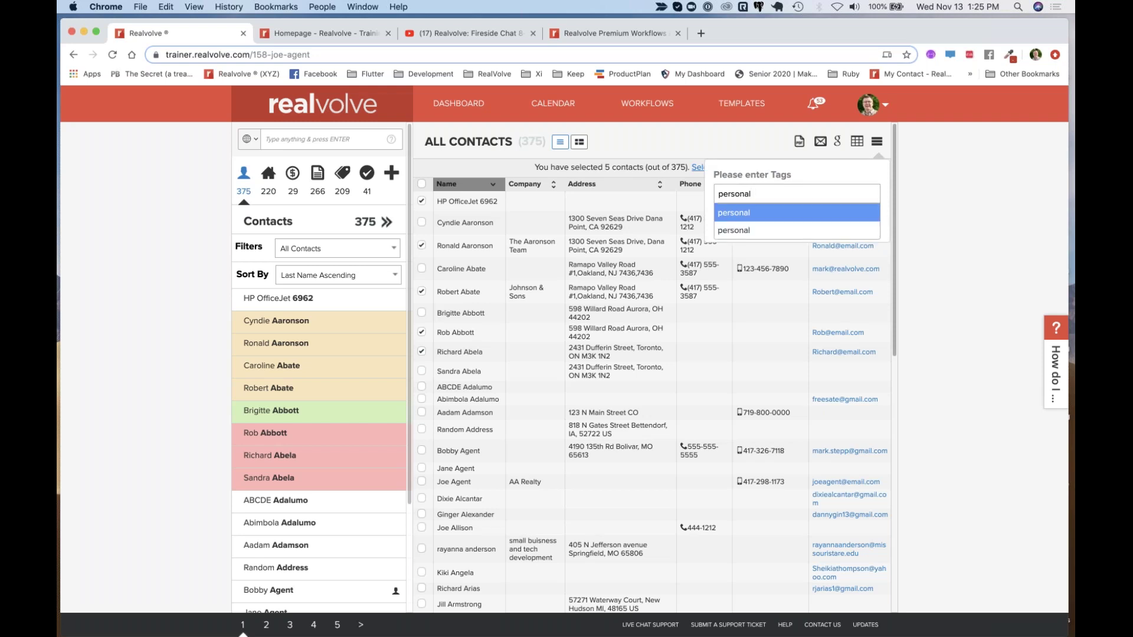
text(l info)
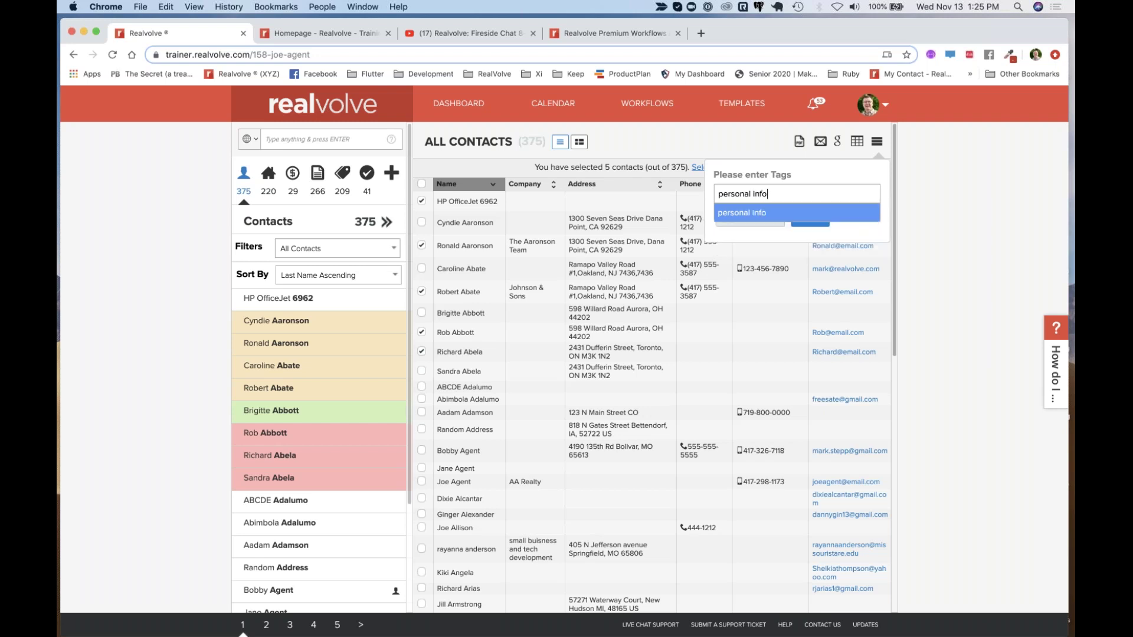
key(Return)
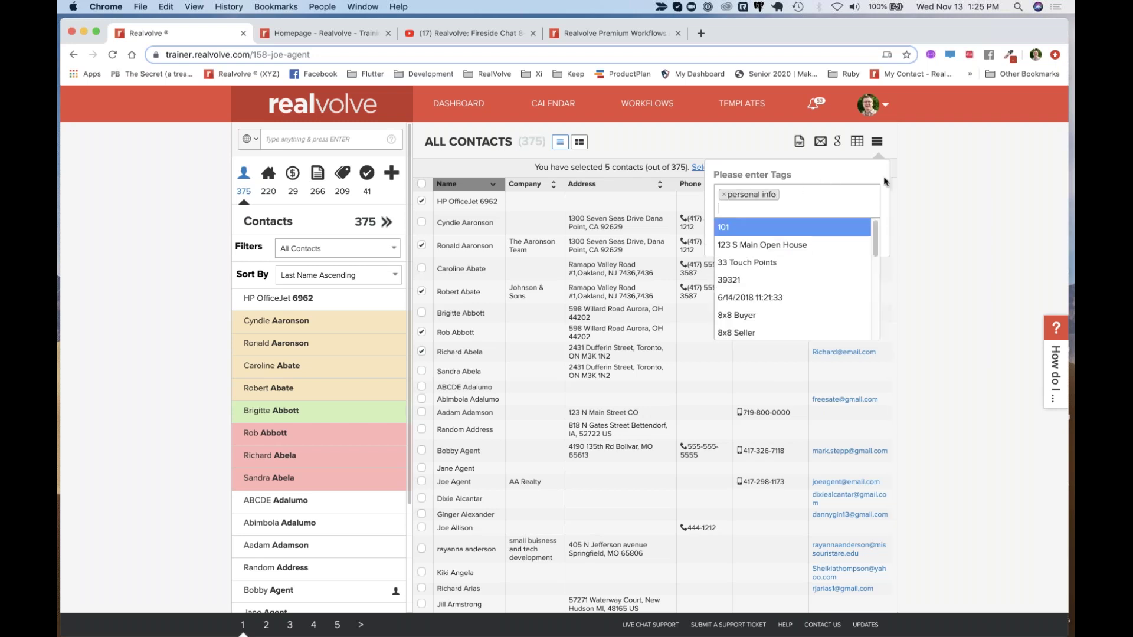
click(857, 172)
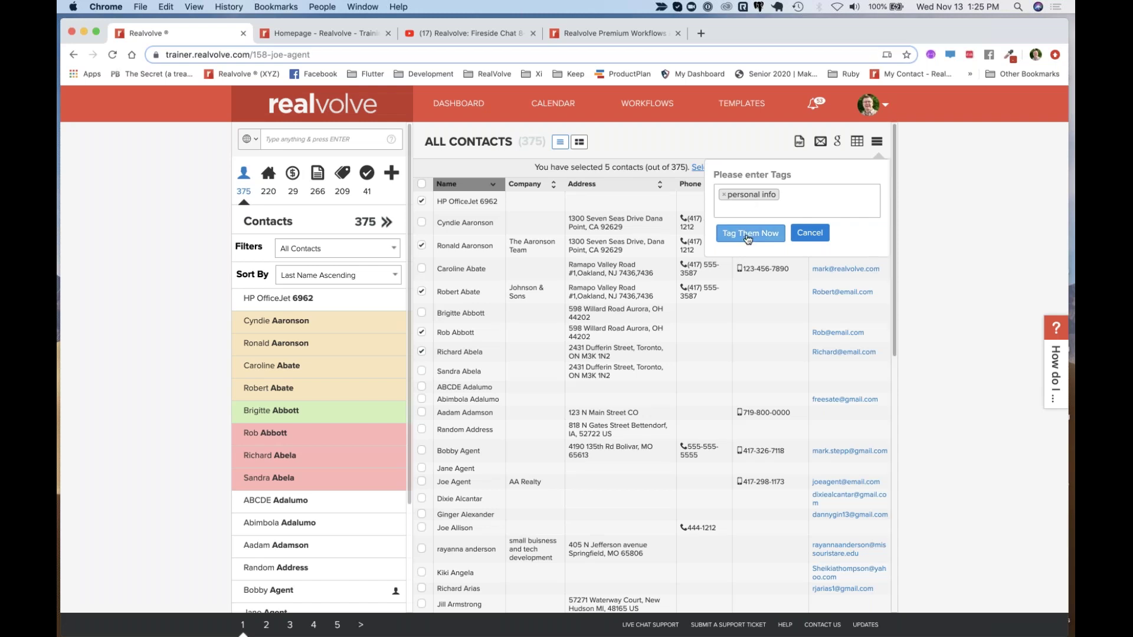
click(748, 234)
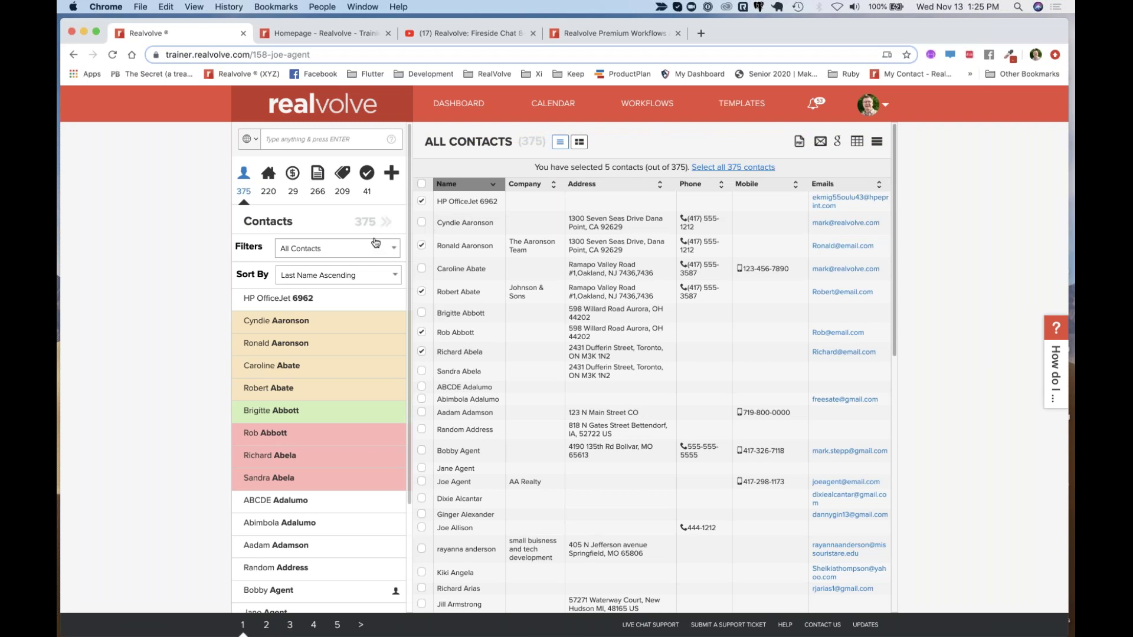
Create a contact filter on the 'personal info' tag, then select all six results in the full list
click(343, 248)
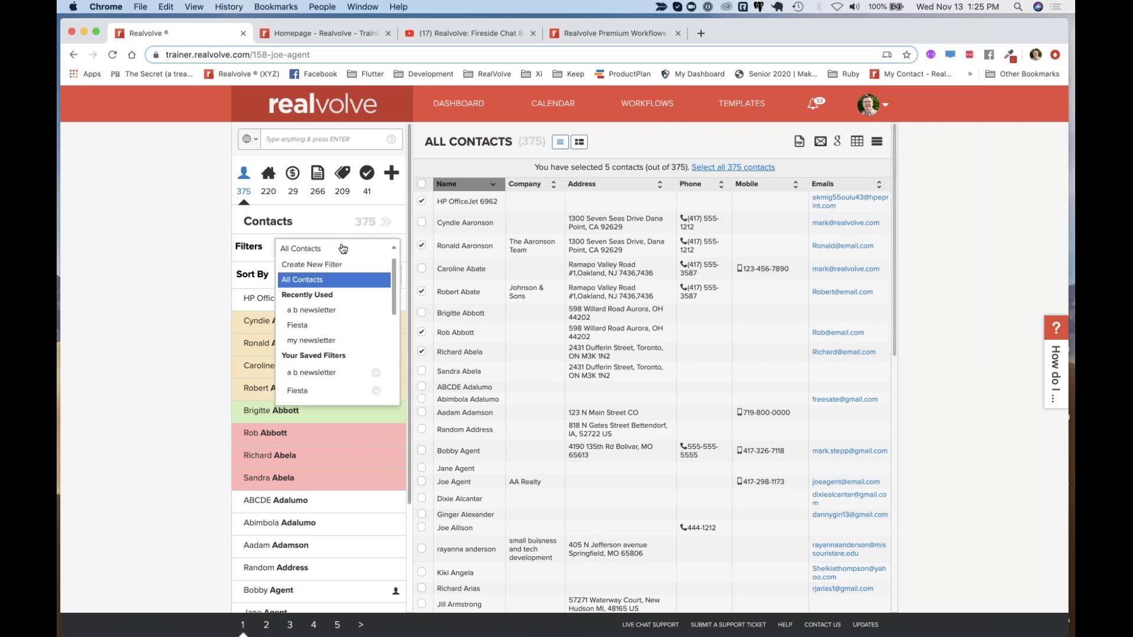
click(321, 272)
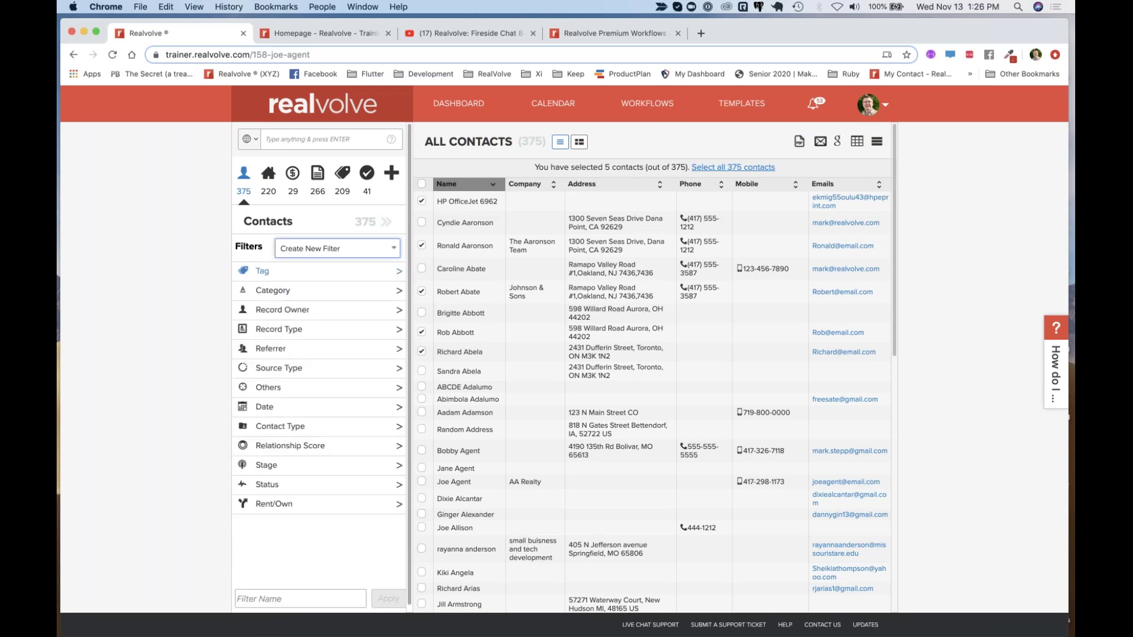
click(260, 271)
click(267, 308)
text(per)
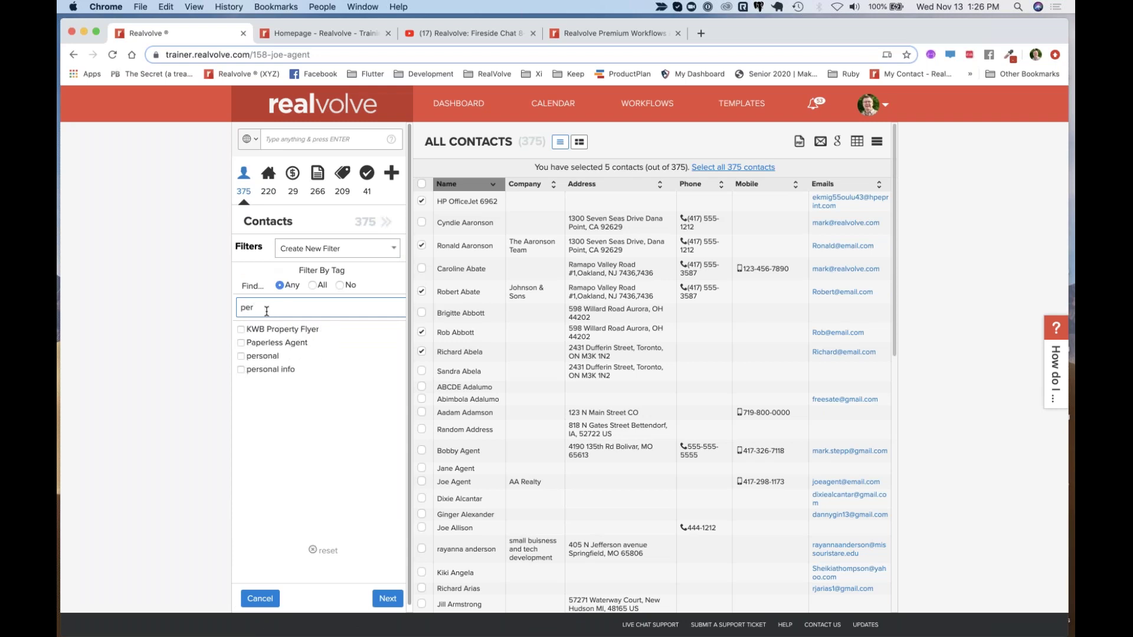
click(241, 370)
click(241, 370)
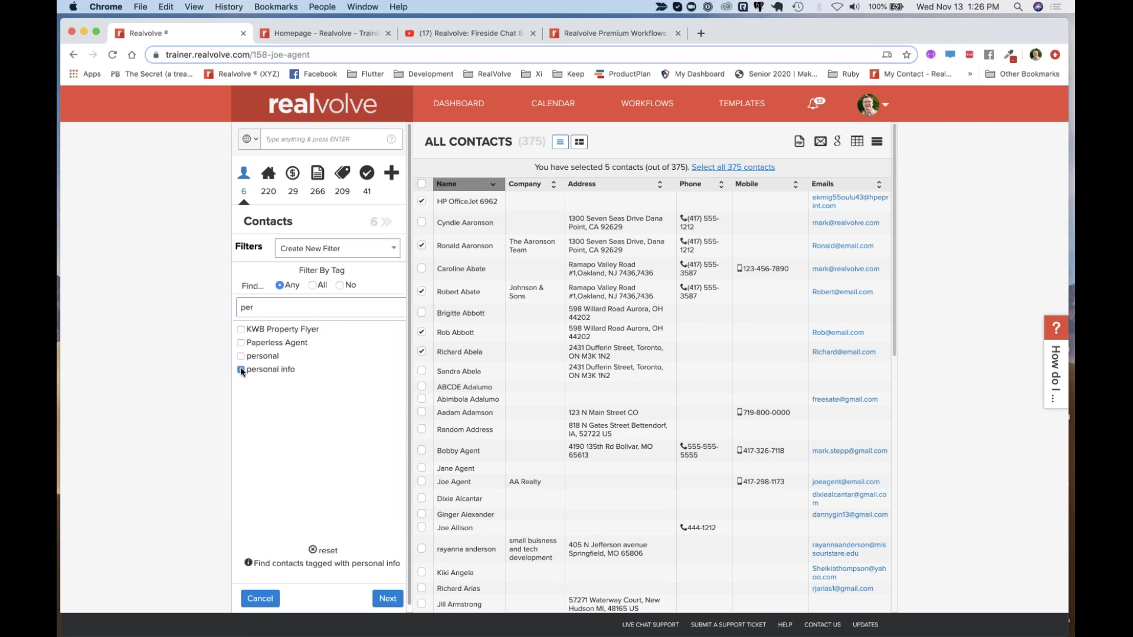
click(382, 223)
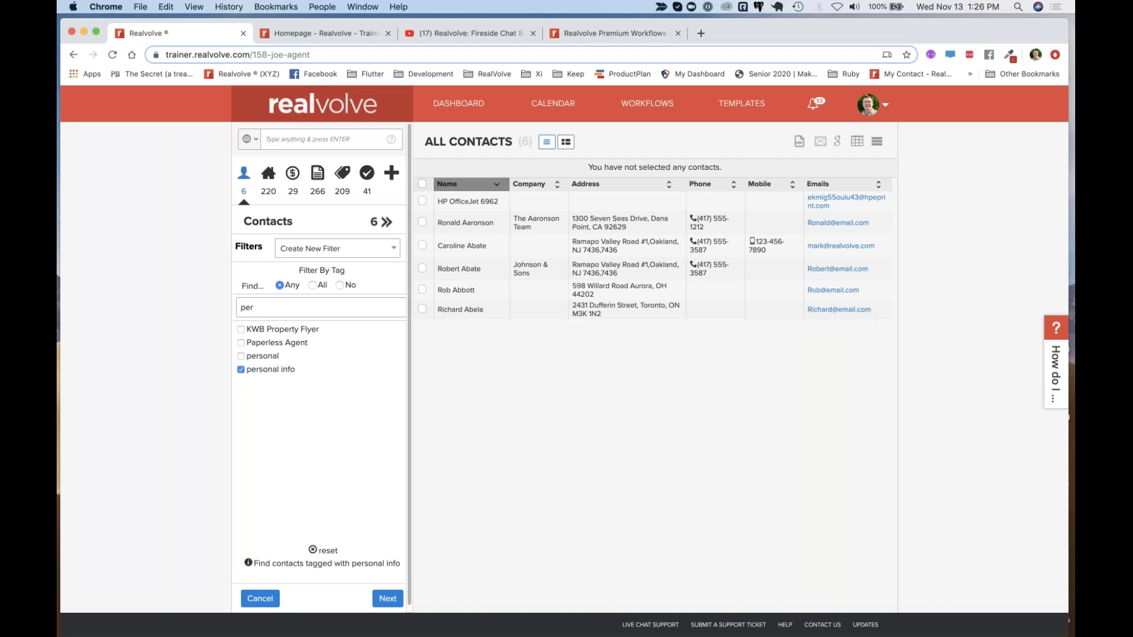
click(422, 185)
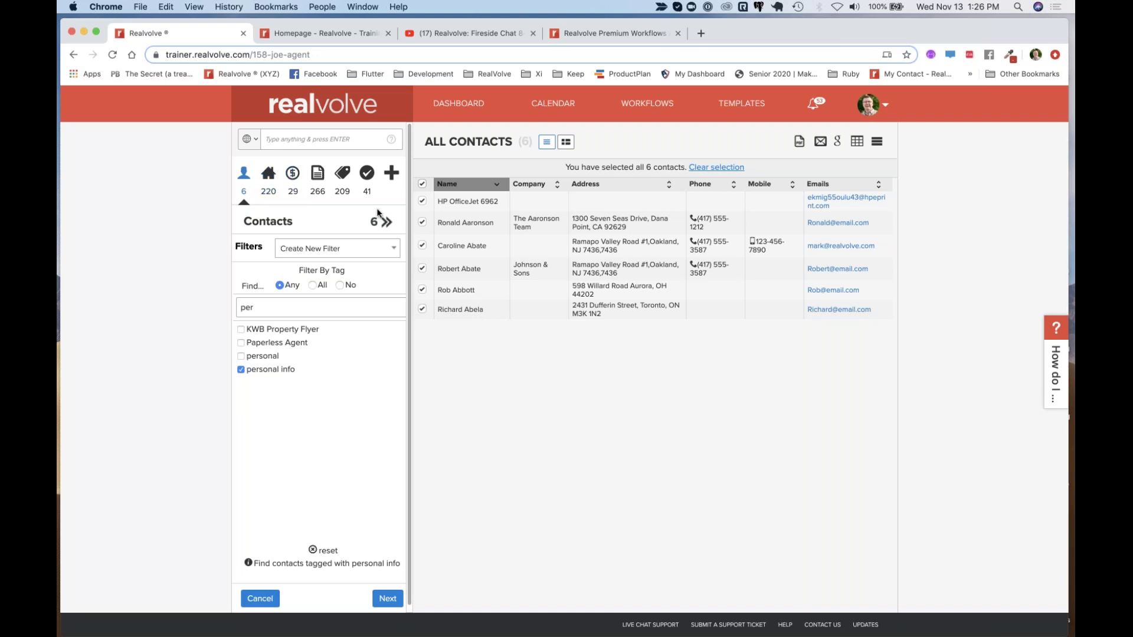
click(269, 174)
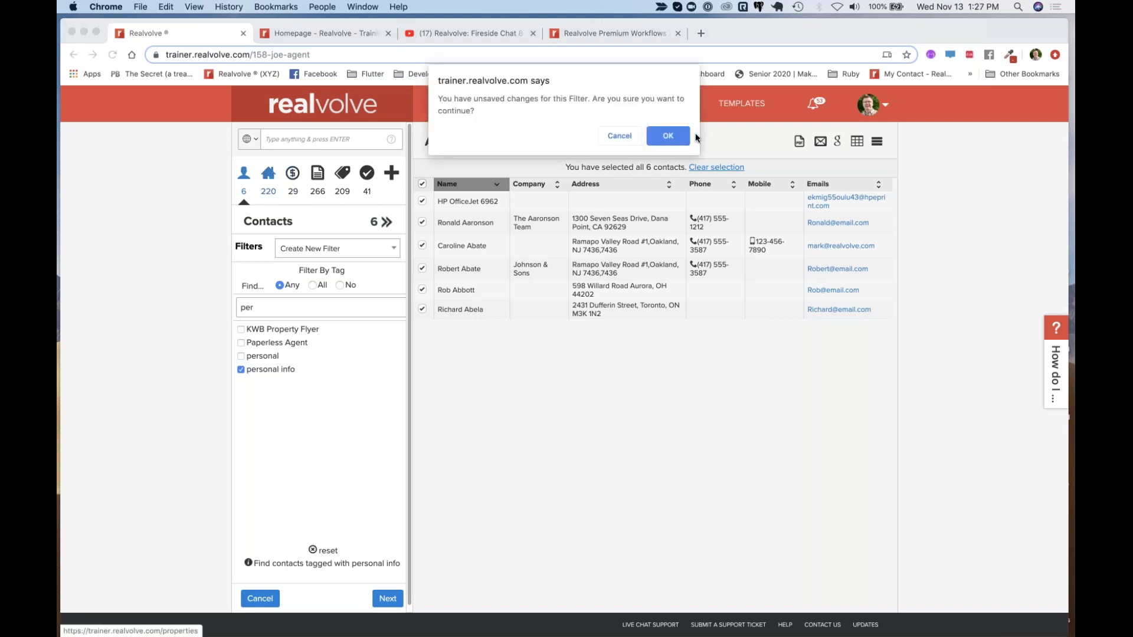
click(673, 141)
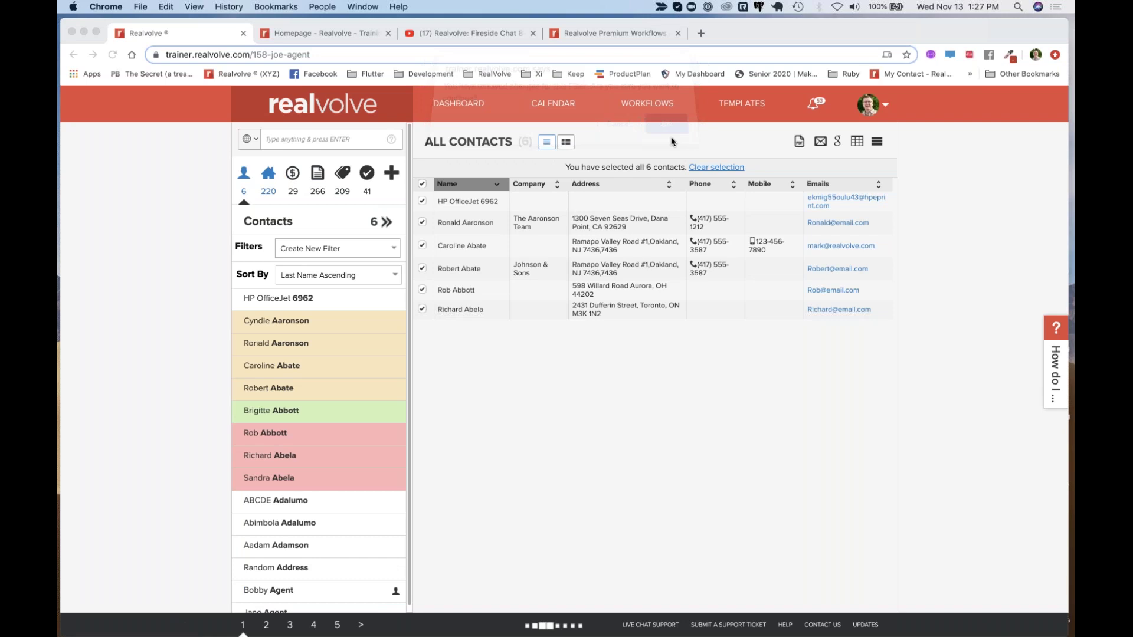
click(267, 176)
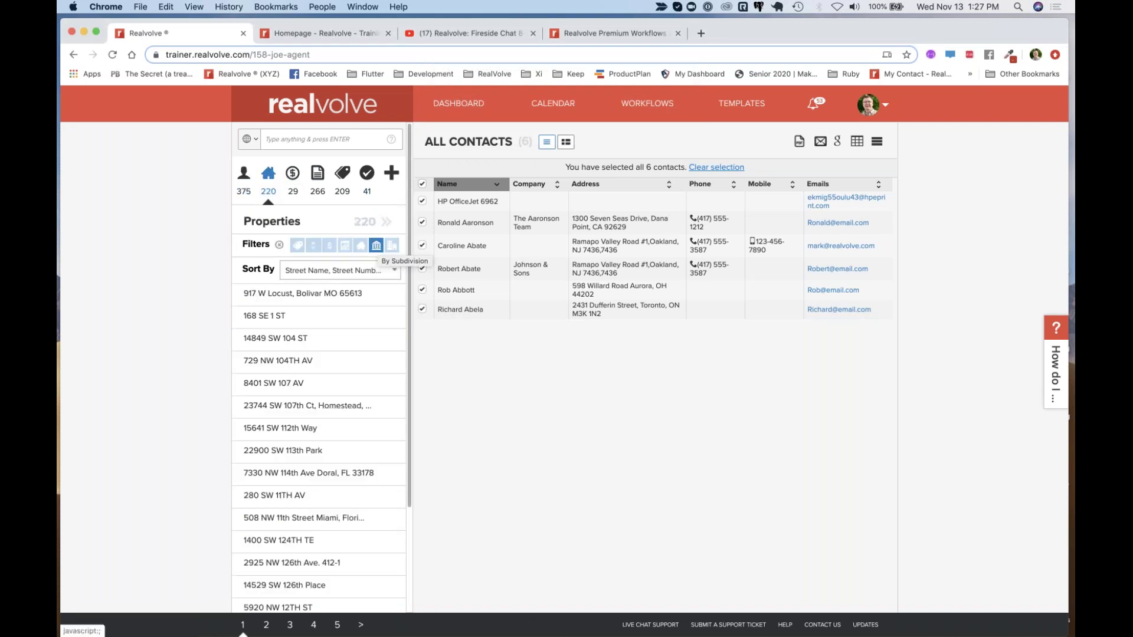
click(282, 339)
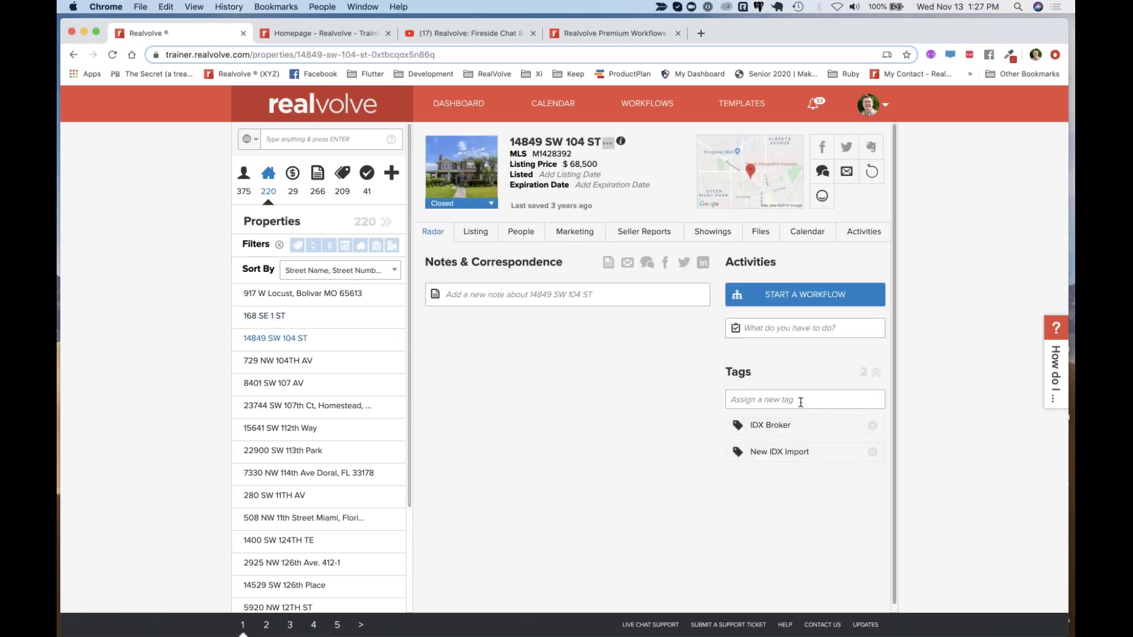
click(801, 402)
text(FSBO)
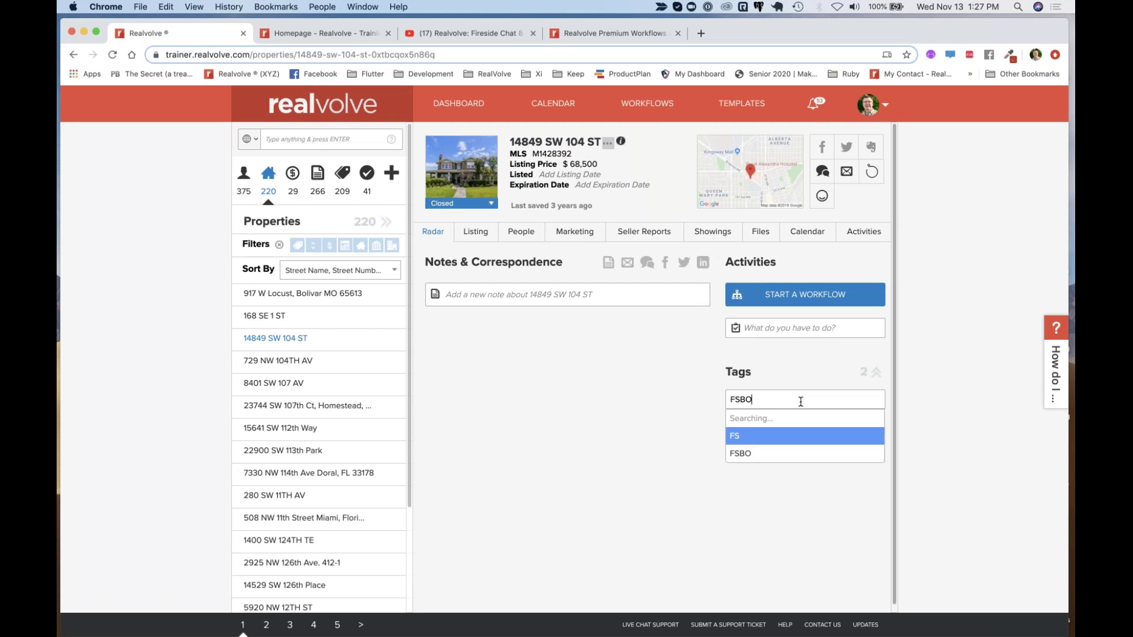
key(Return)
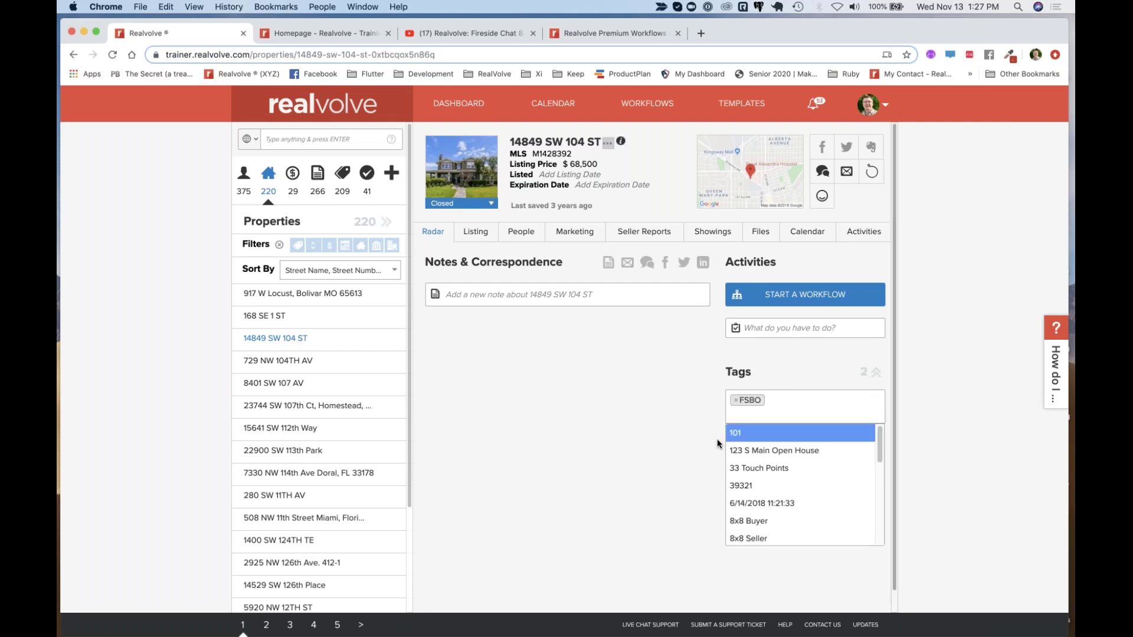
click(619, 508)
click(295, 540)
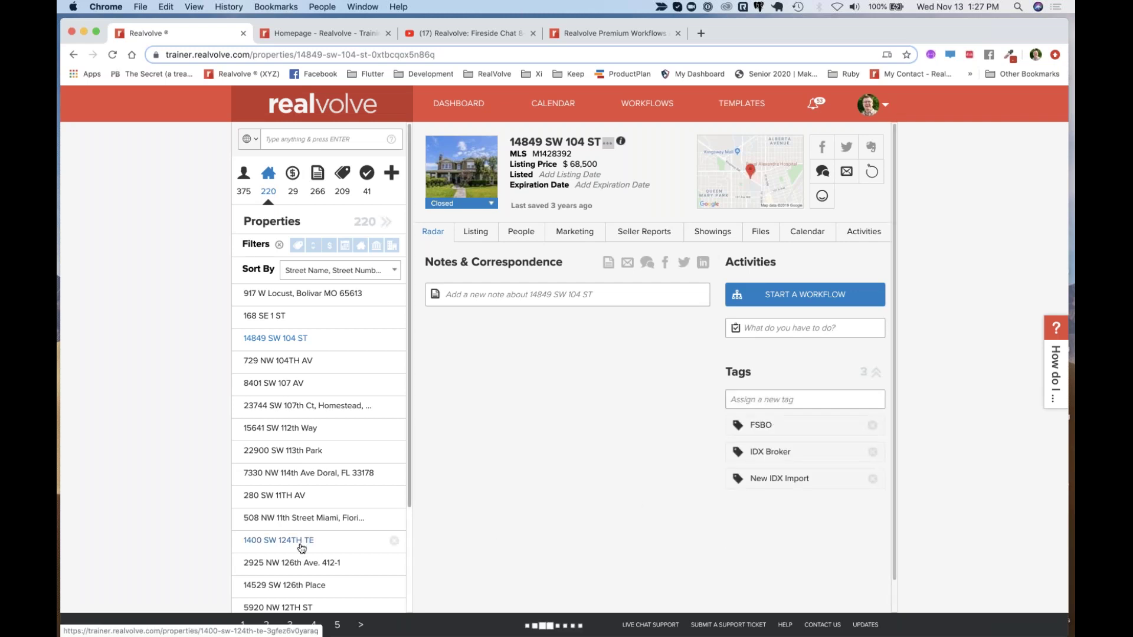
click(769, 394)
text(FSBO)
key(Return)
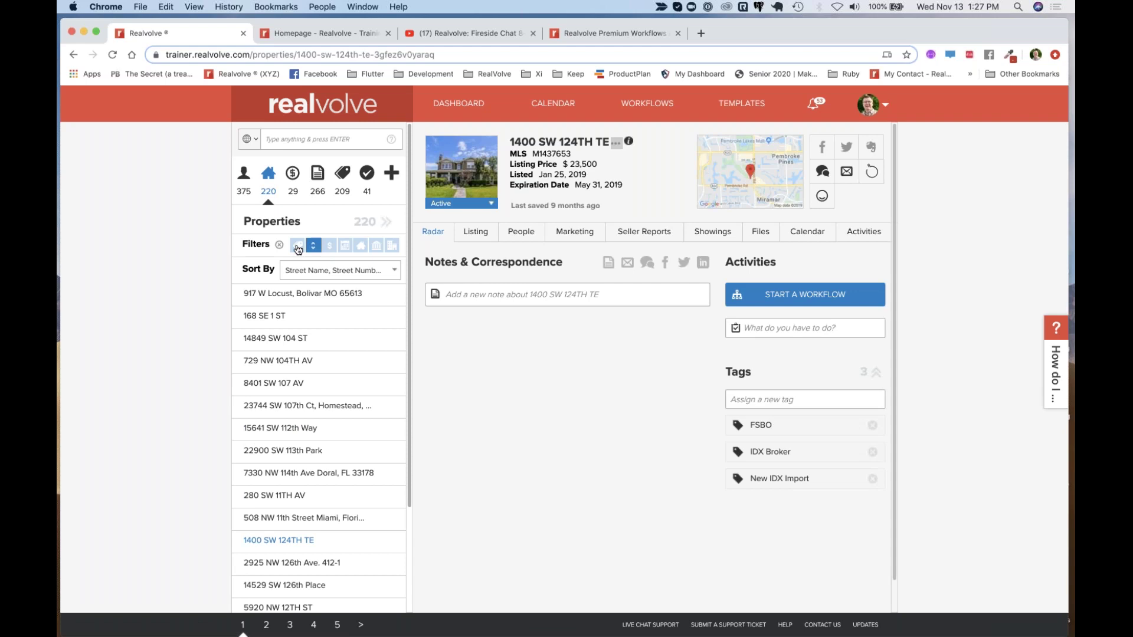
Filter properties by the FSBO tag and show both results in the full properties table
click(297, 249)
click(281, 297)
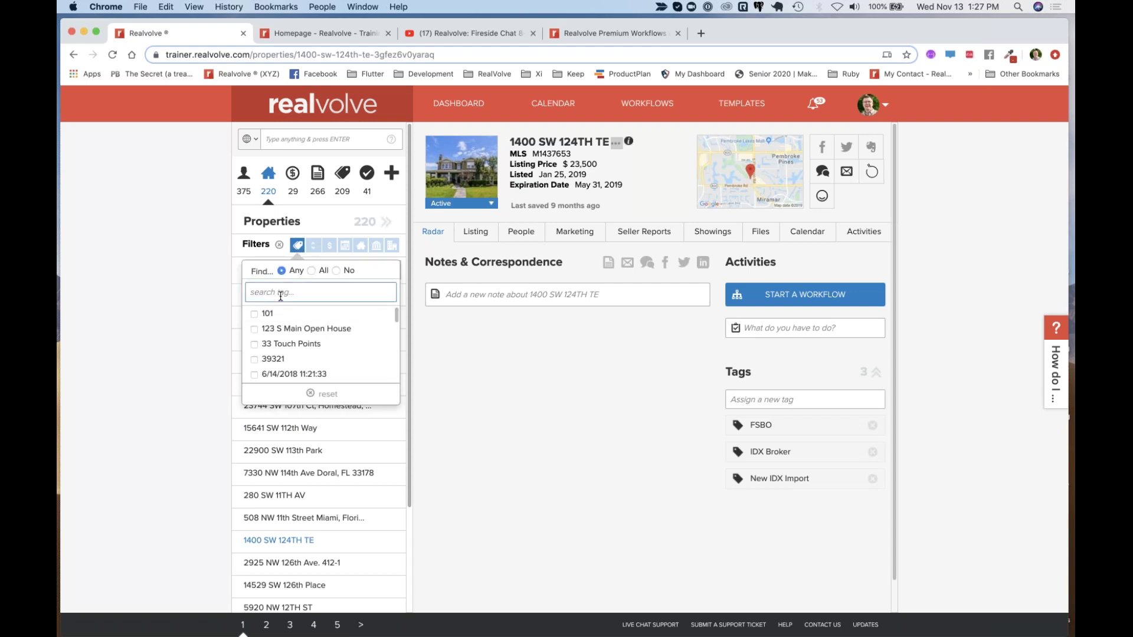
text(fs)
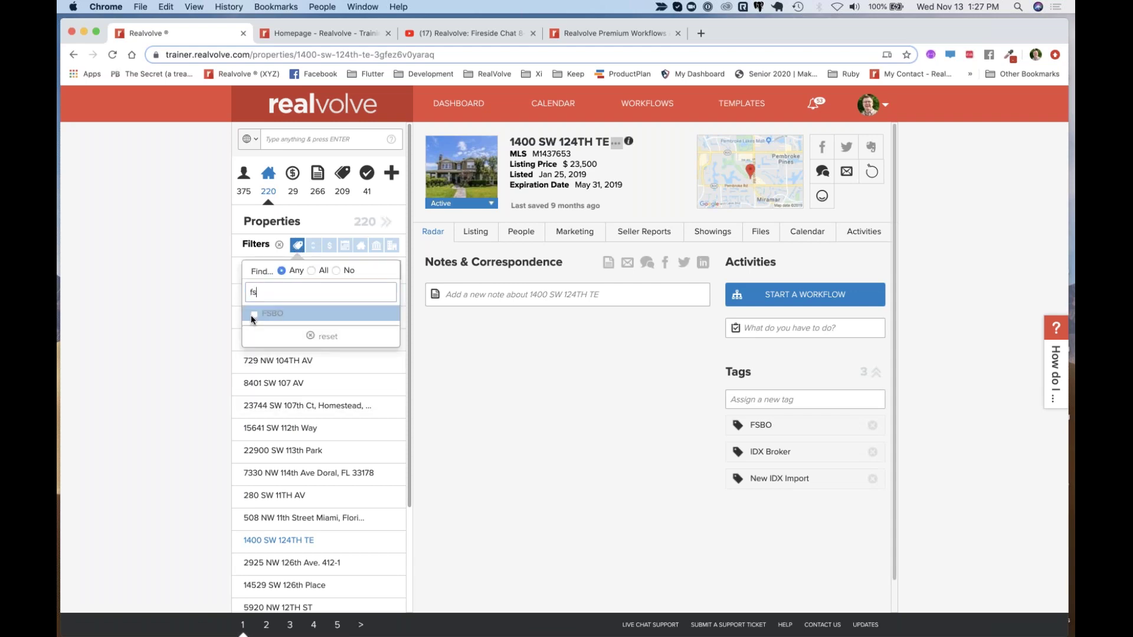
click(255, 315)
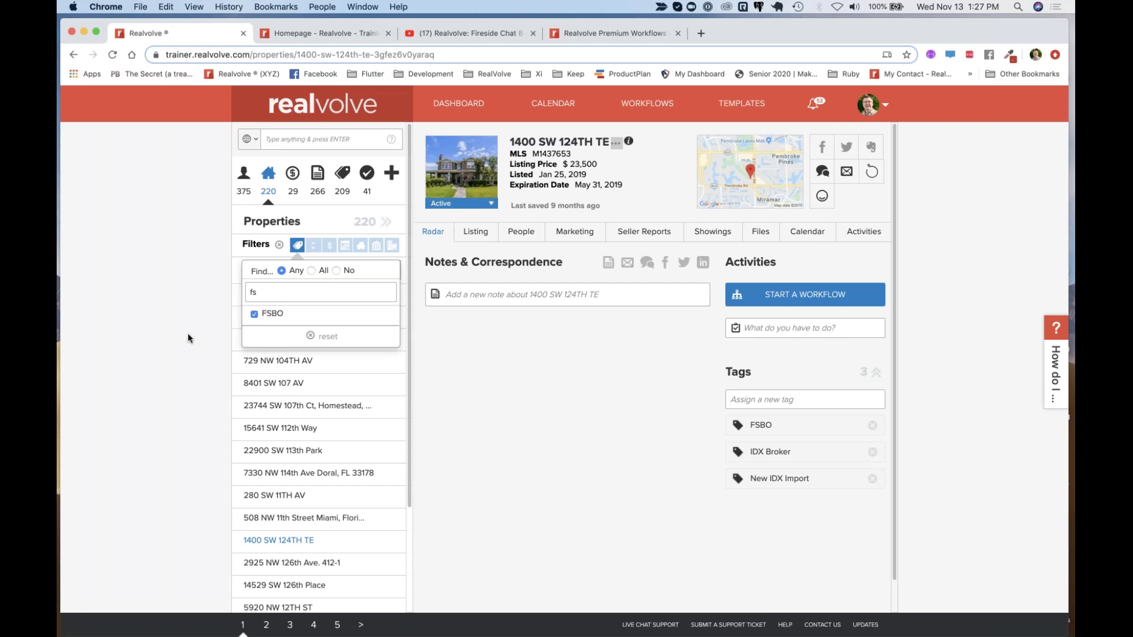
click(268, 175)
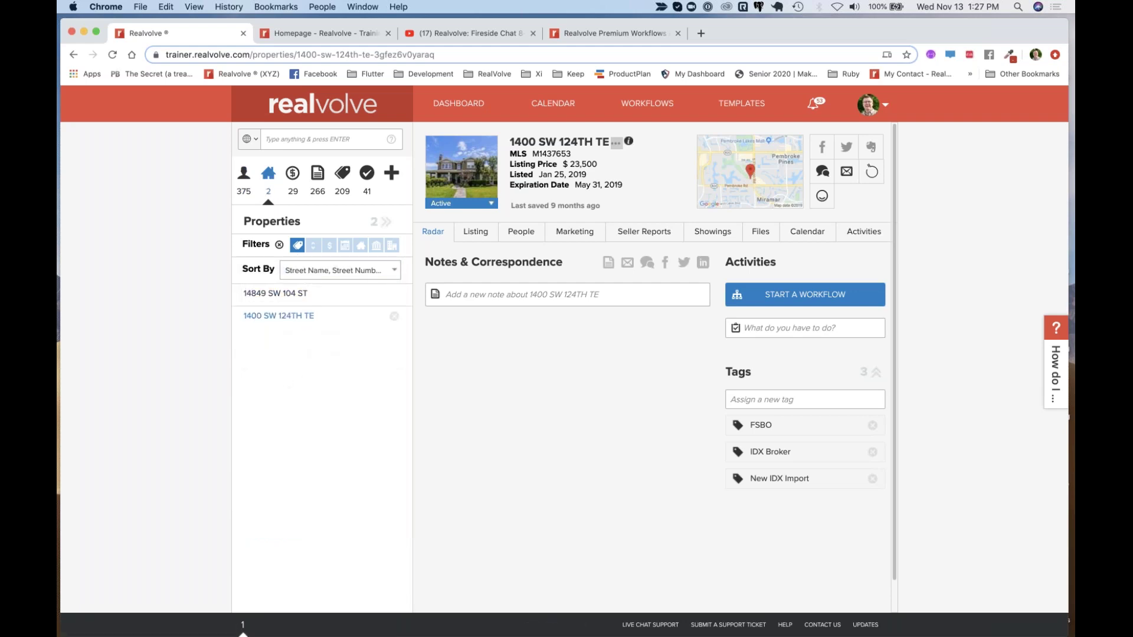
click(389, 222)
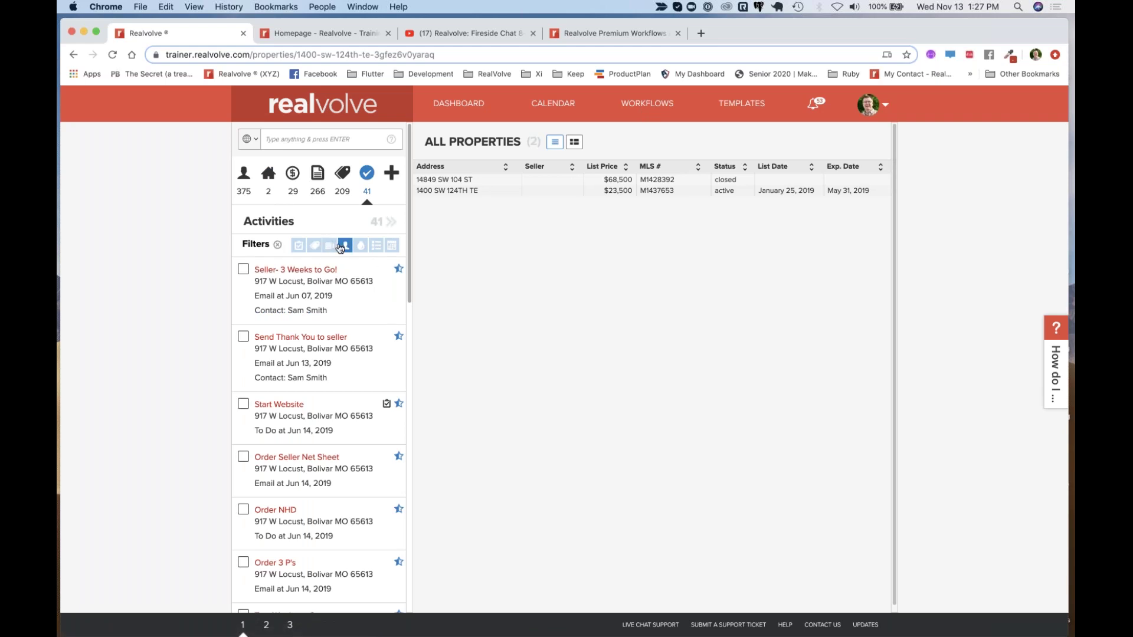
click(314, 245)
click(283, 291)
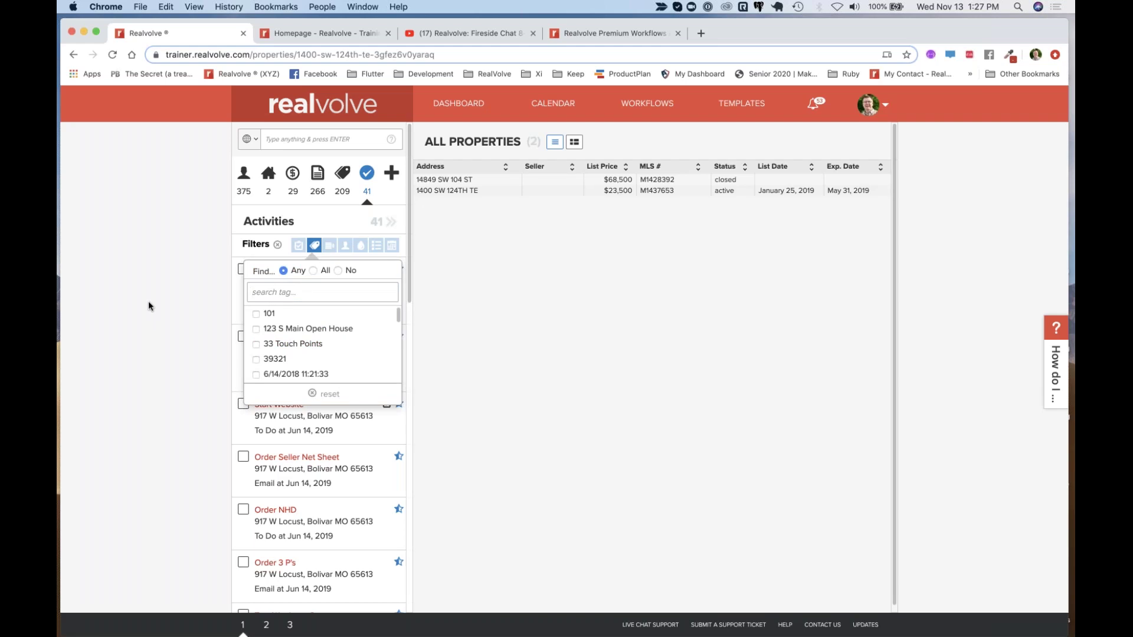
click(143, 305)
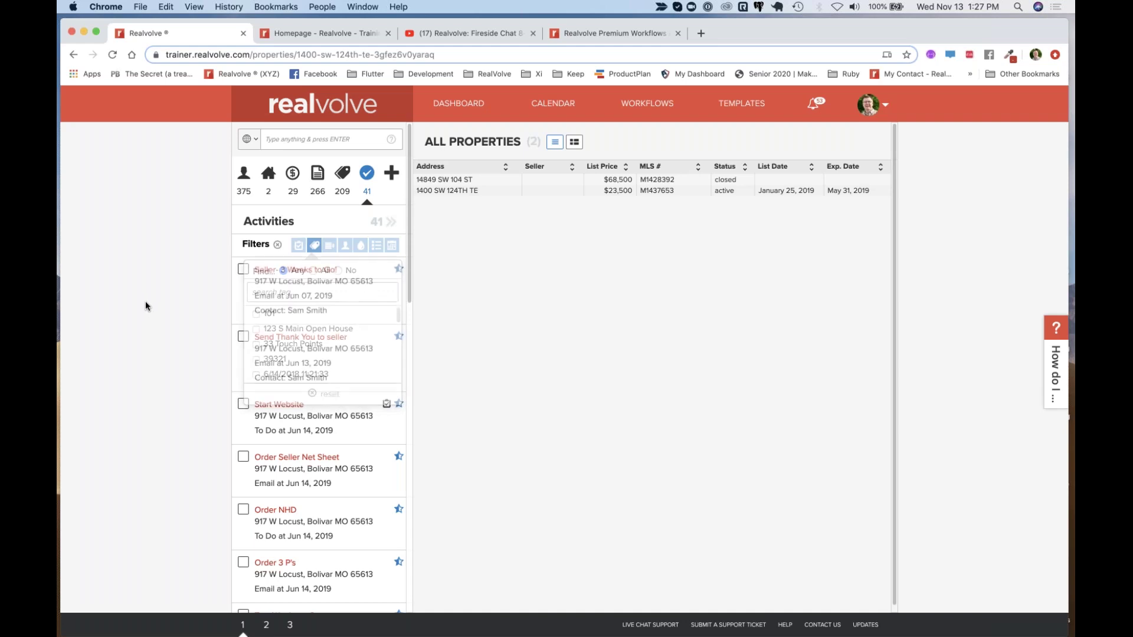
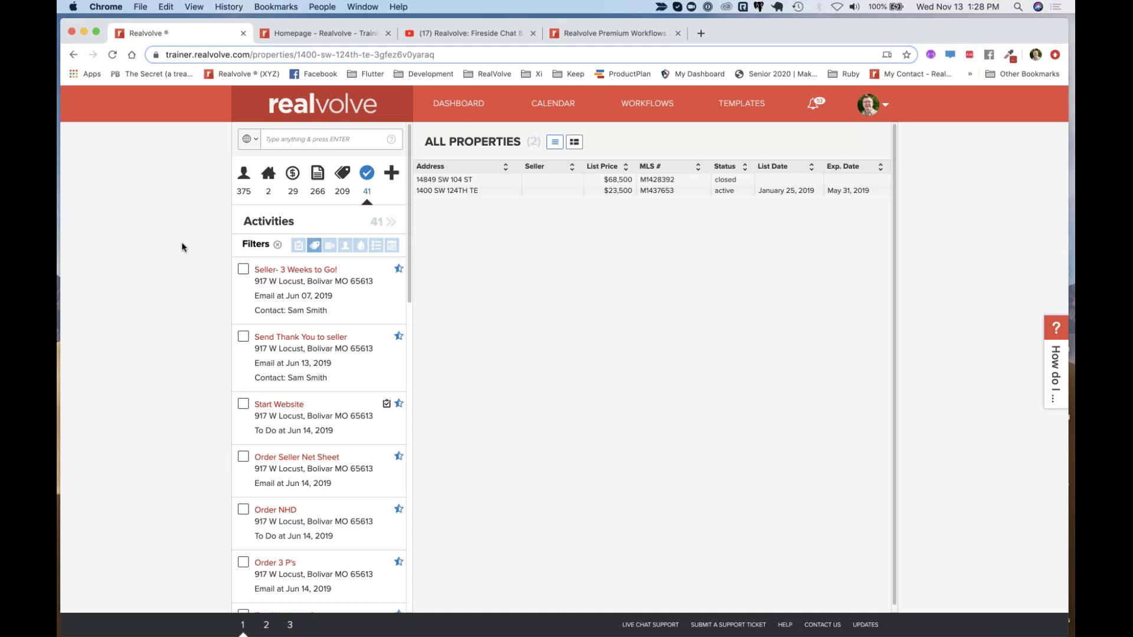
Show the contacts list in the side panel, then go to the Templates page
click(248, 181)
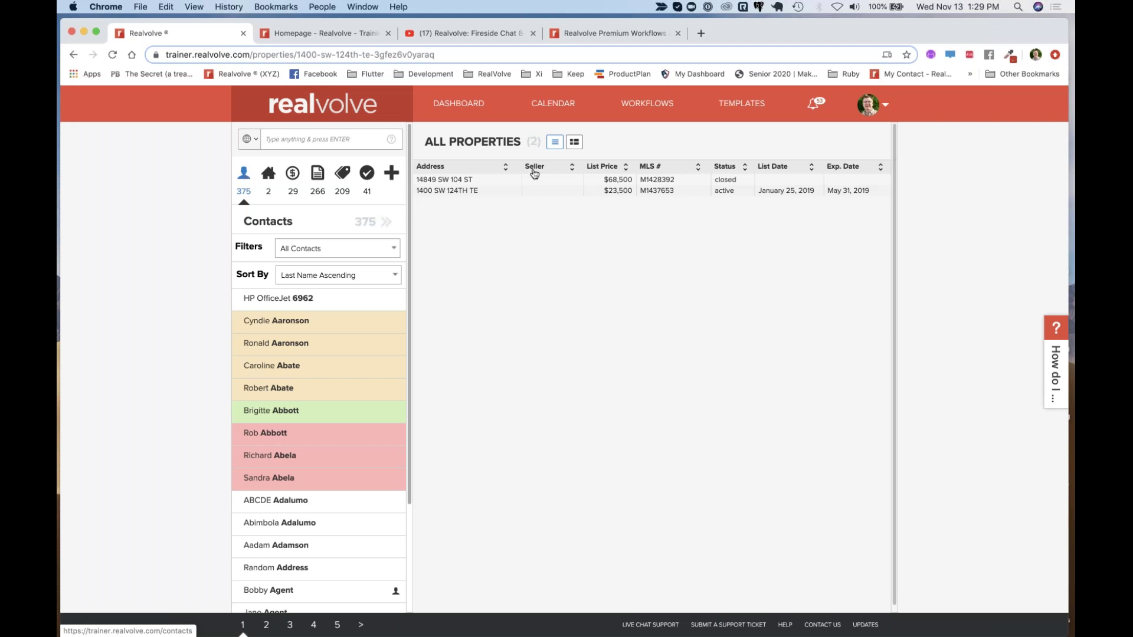
click(746, 111)
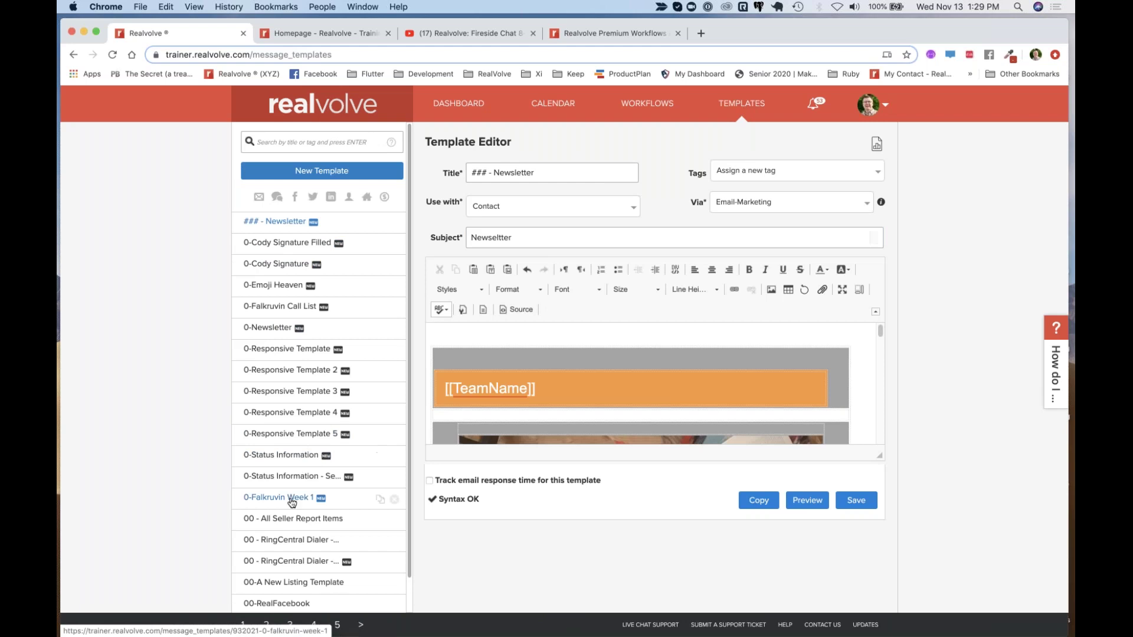
Author a new blank template titled 'test' for use with Transaction
click(315, 171)
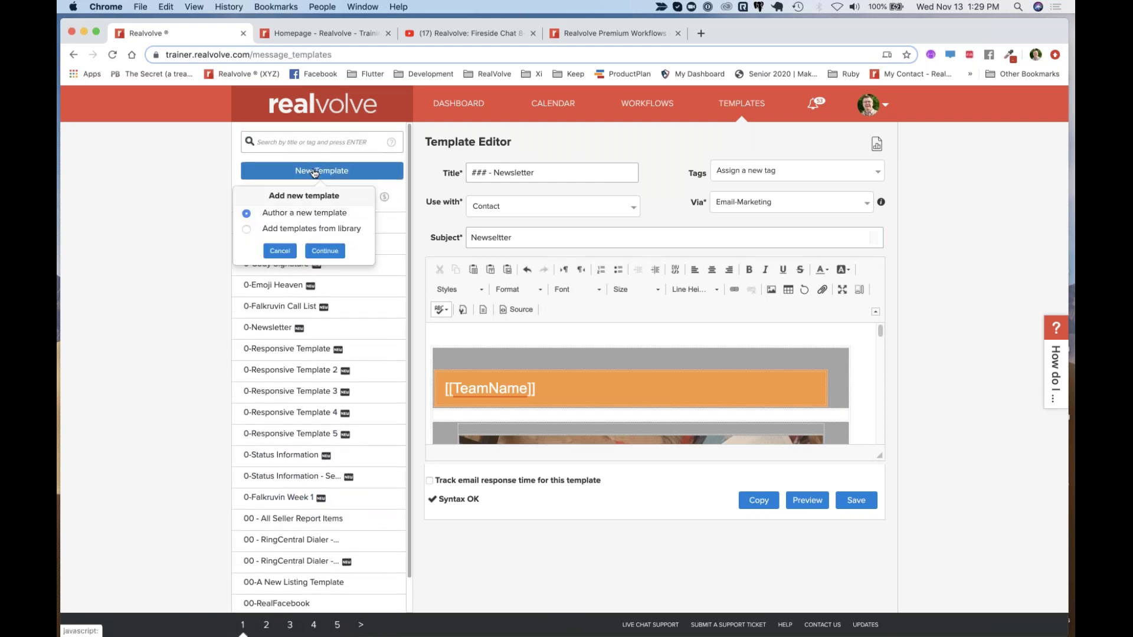
click(326, 250)
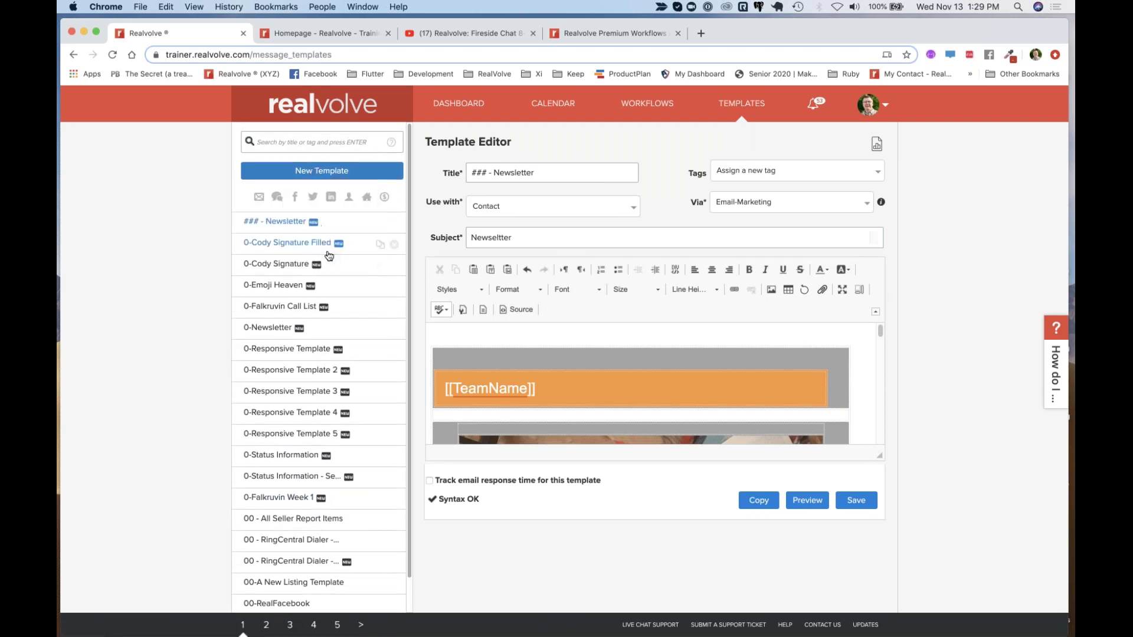
click(499, 173)
text(test)
click(499, 207)
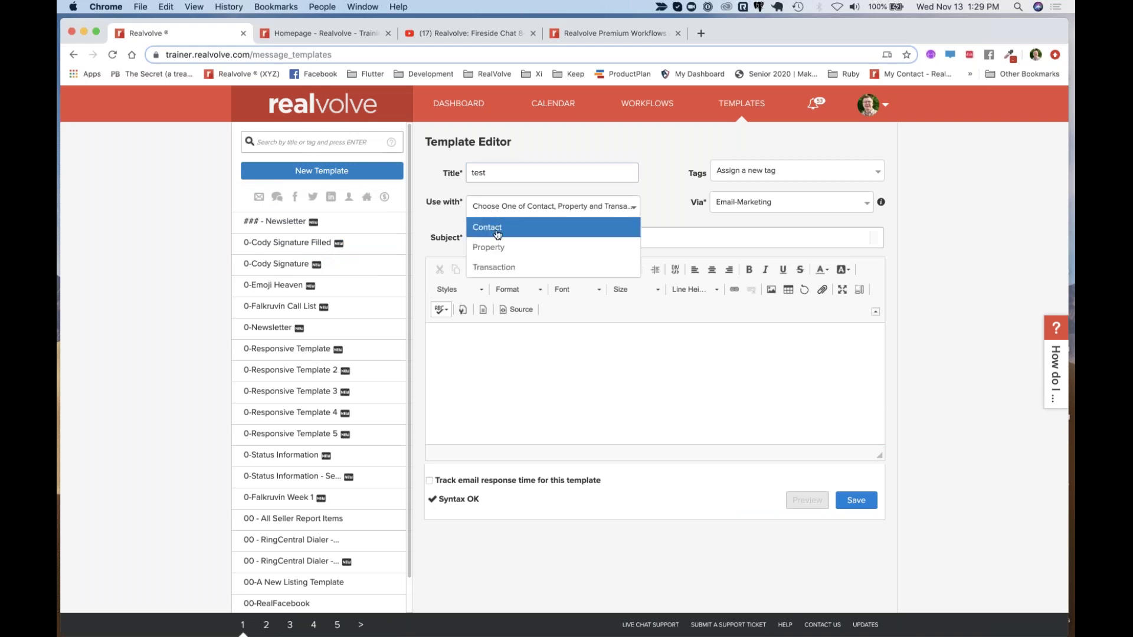
click(497, 268)
Give it the subject 'Closing Day' and start a merge field with [[ in the body
click(504, 238)
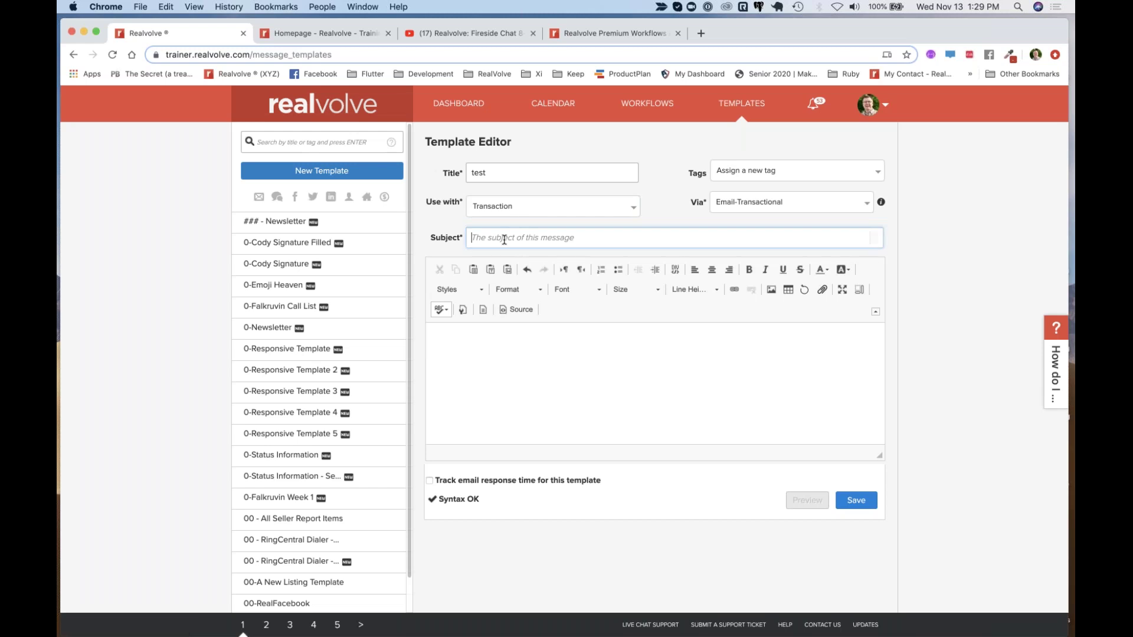
text(Closing Day)
click(474, 351)
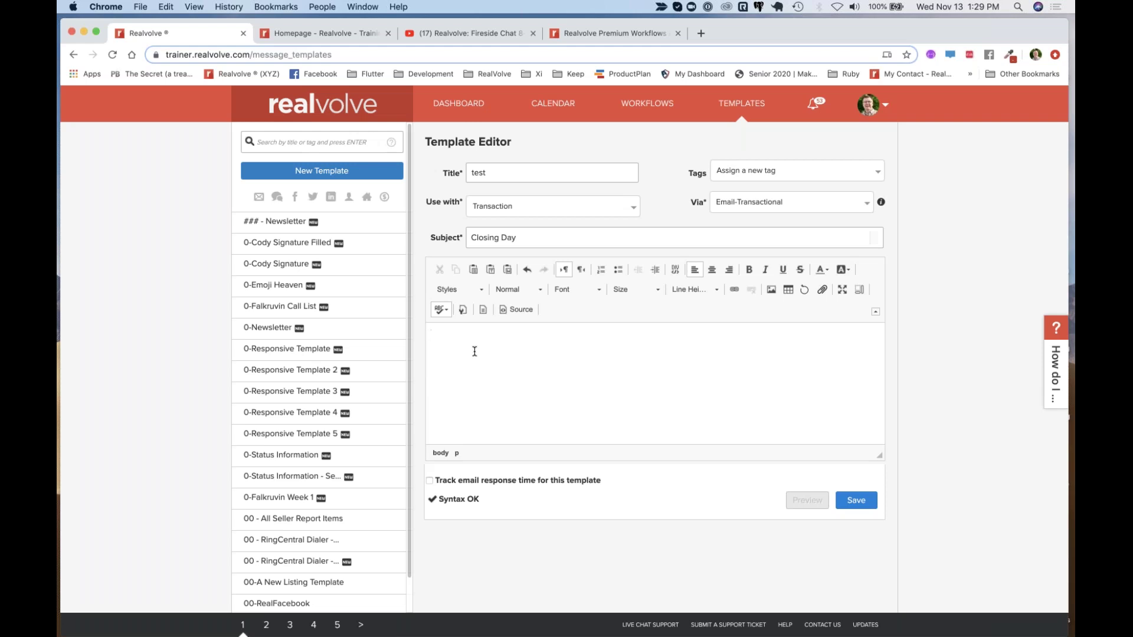
text([[)
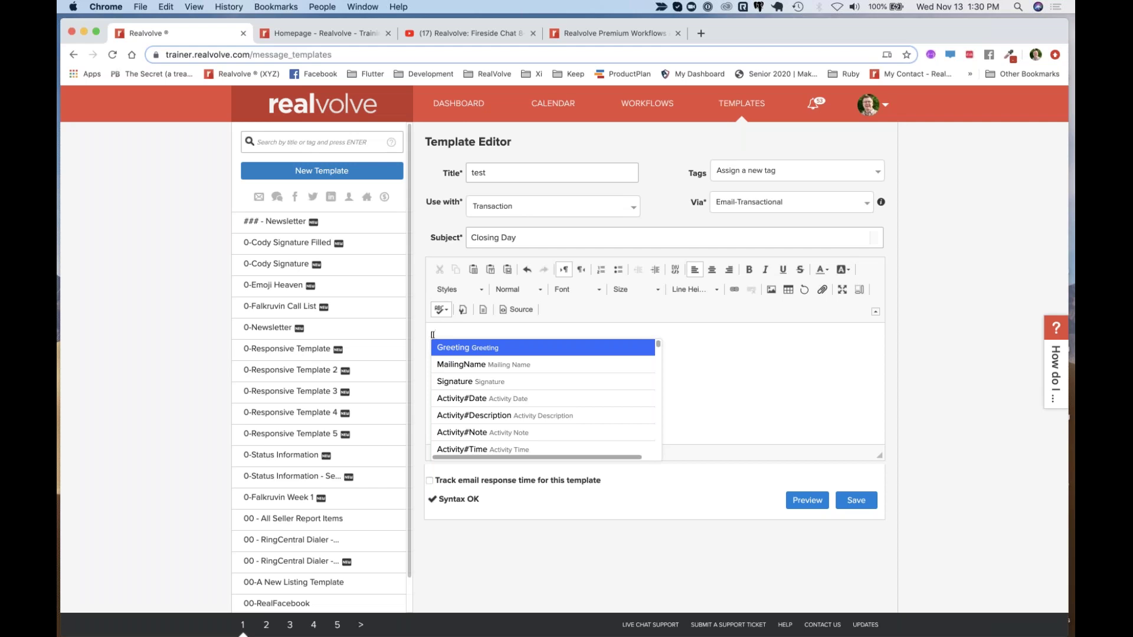
Insert the Transaction#ClosingTime merge field and add a new line below it
text(closing)
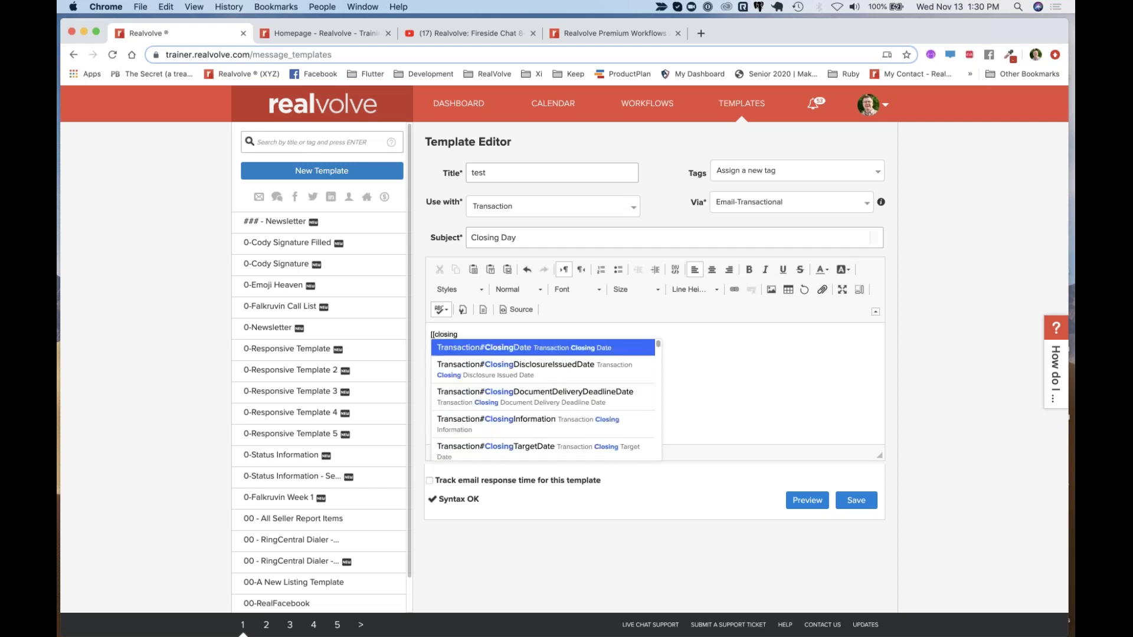
text(t)
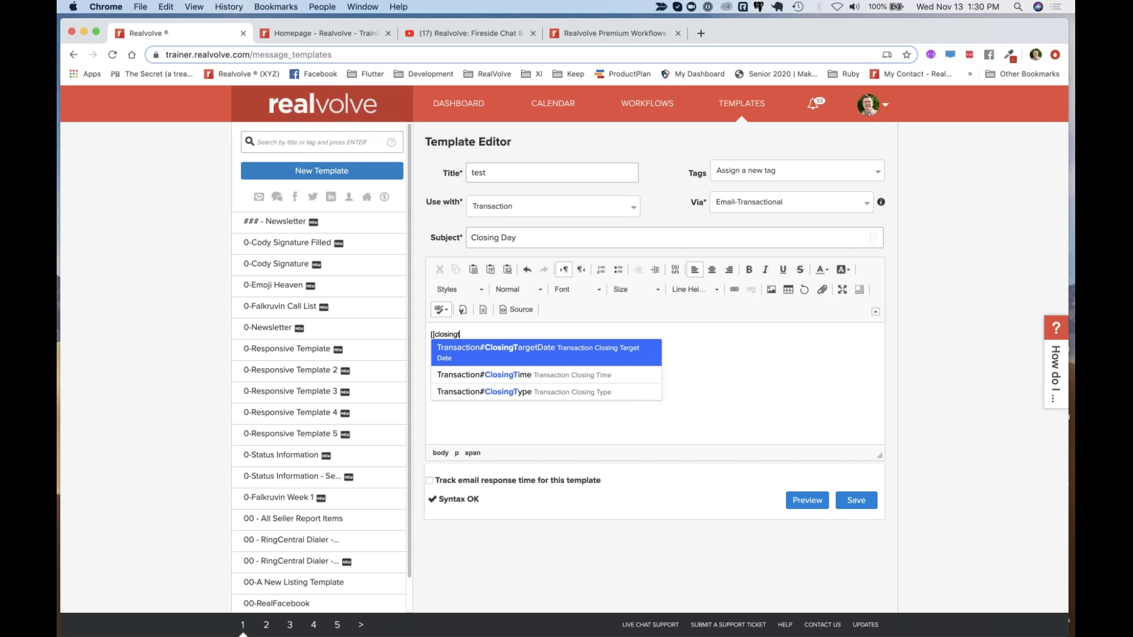
click(506, 376)
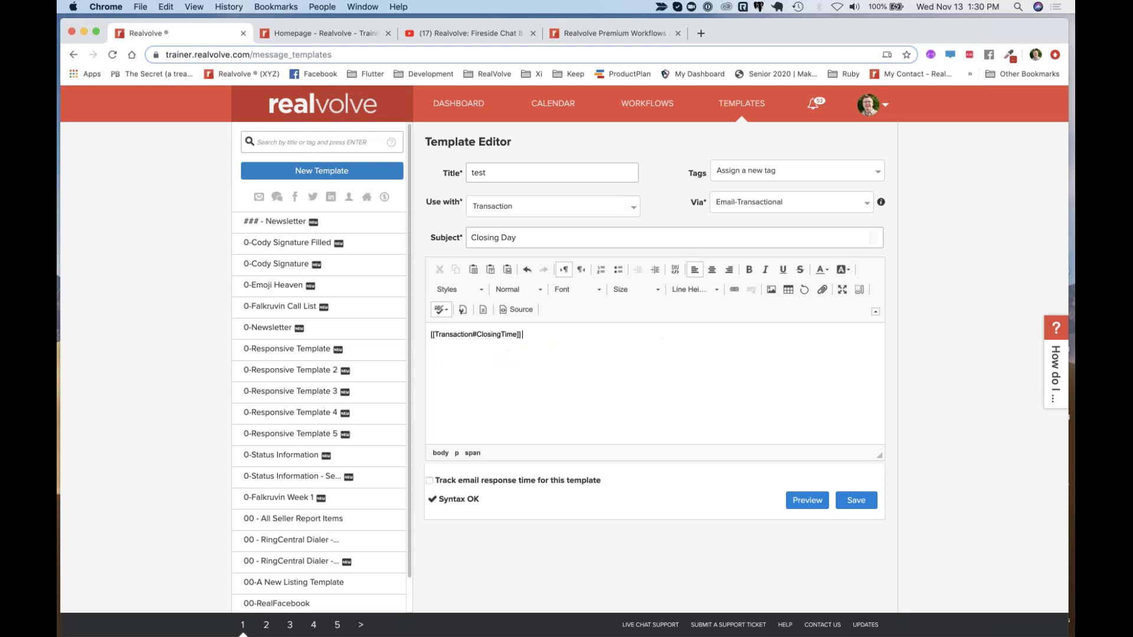
key(Return)
Browse the seller merge-field suggestions, then remove the partly typed seller field
text([[)
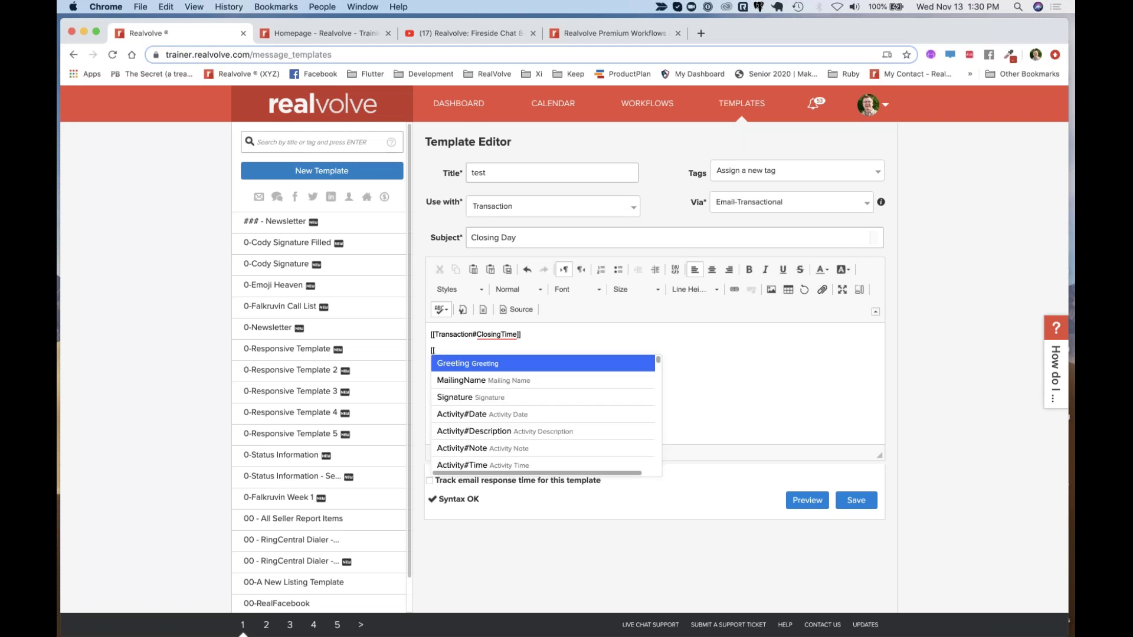
text(seller)
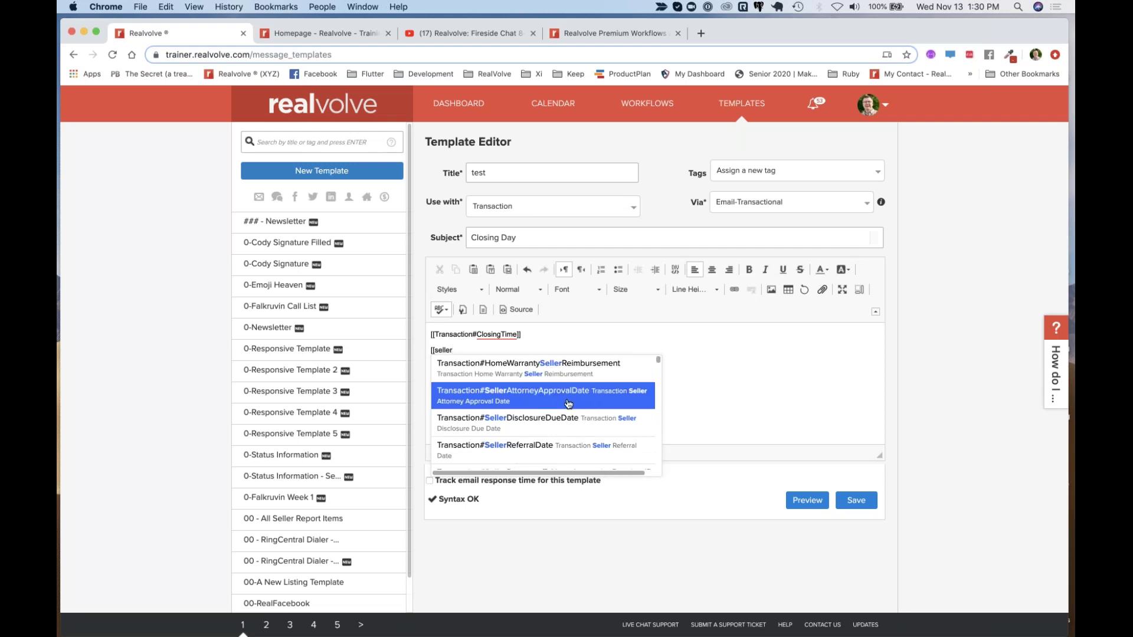
scroll(566, 406, down, 5)
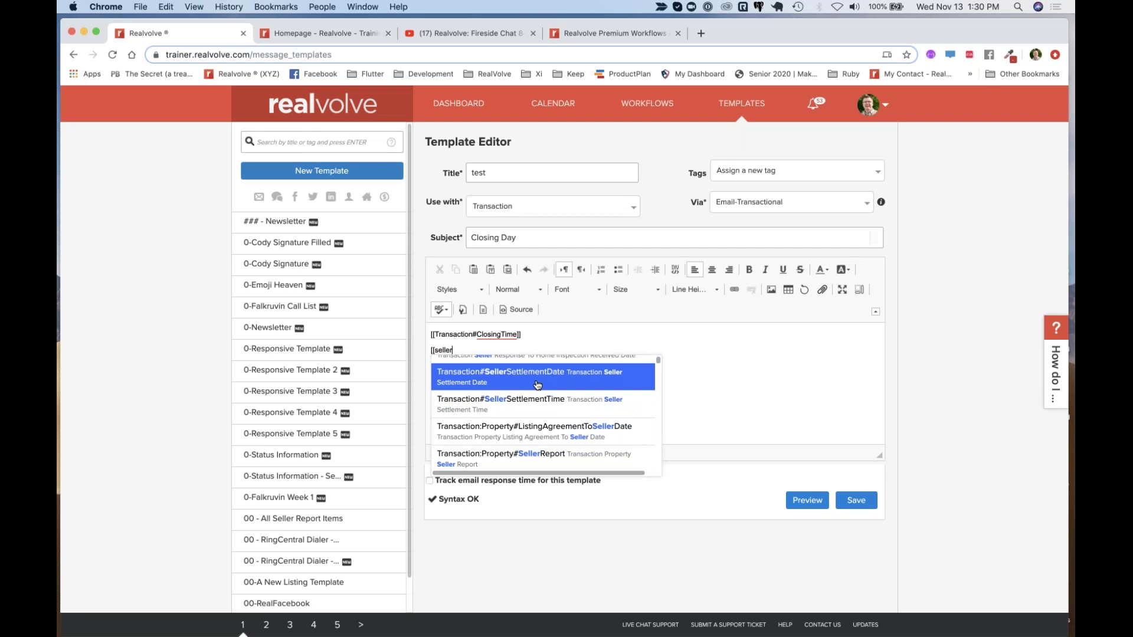
scroll(538, 407, down, 10)
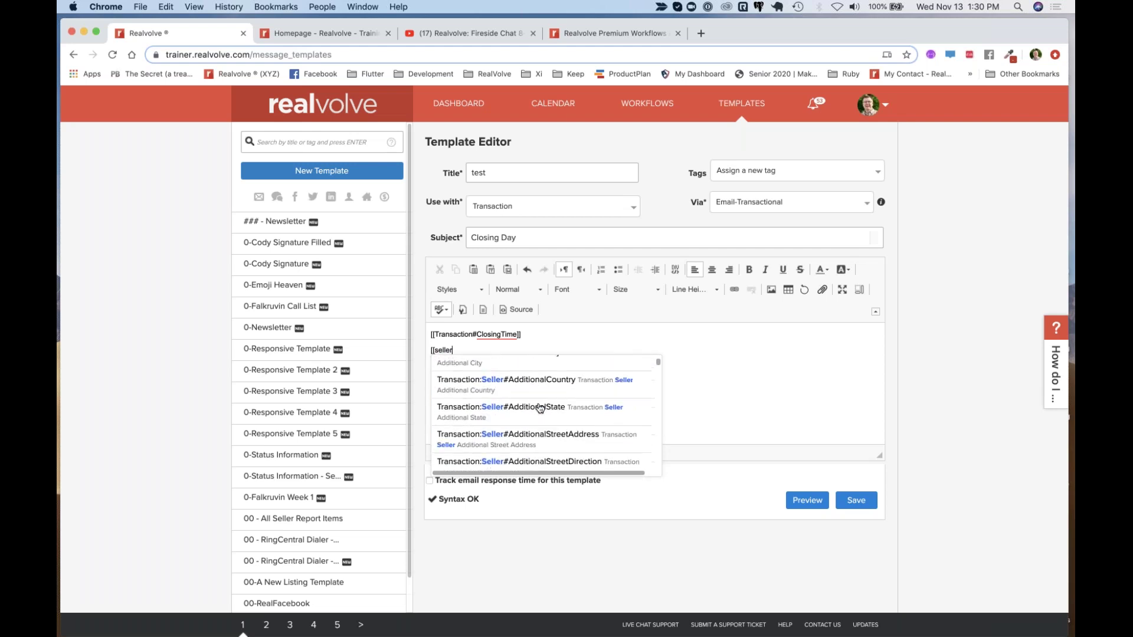
scroll(539, 407, up, 10)
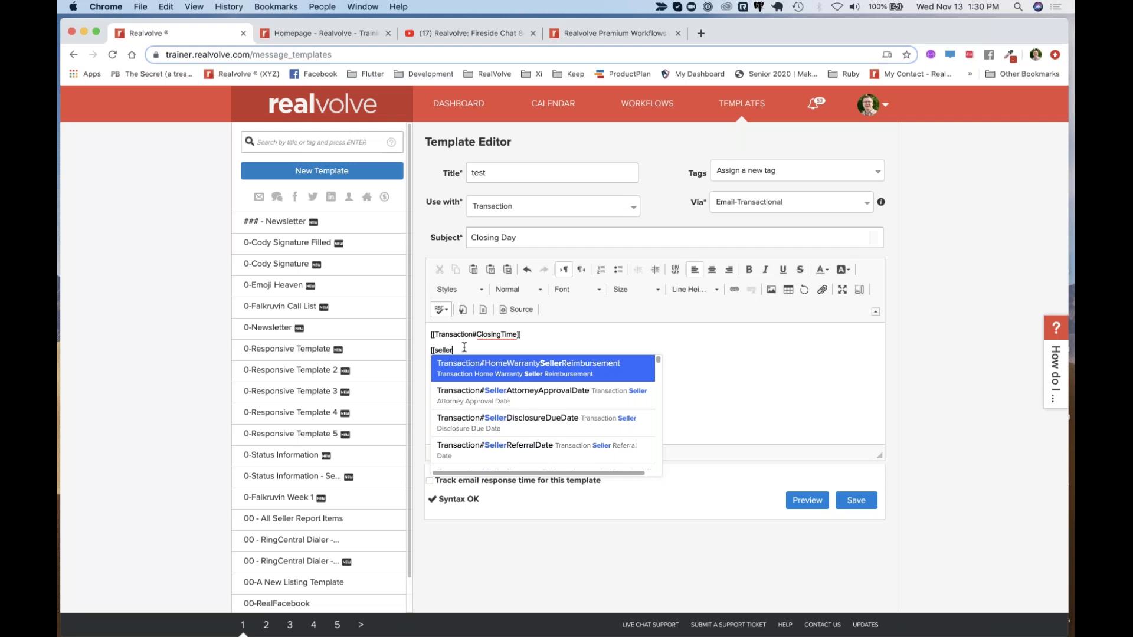
key(BackSpace)
key(BackSpace)
key(BackSpace)
key(BackSpace)
key(BackSpace)
key(BackSpace)
key(BackSpace)
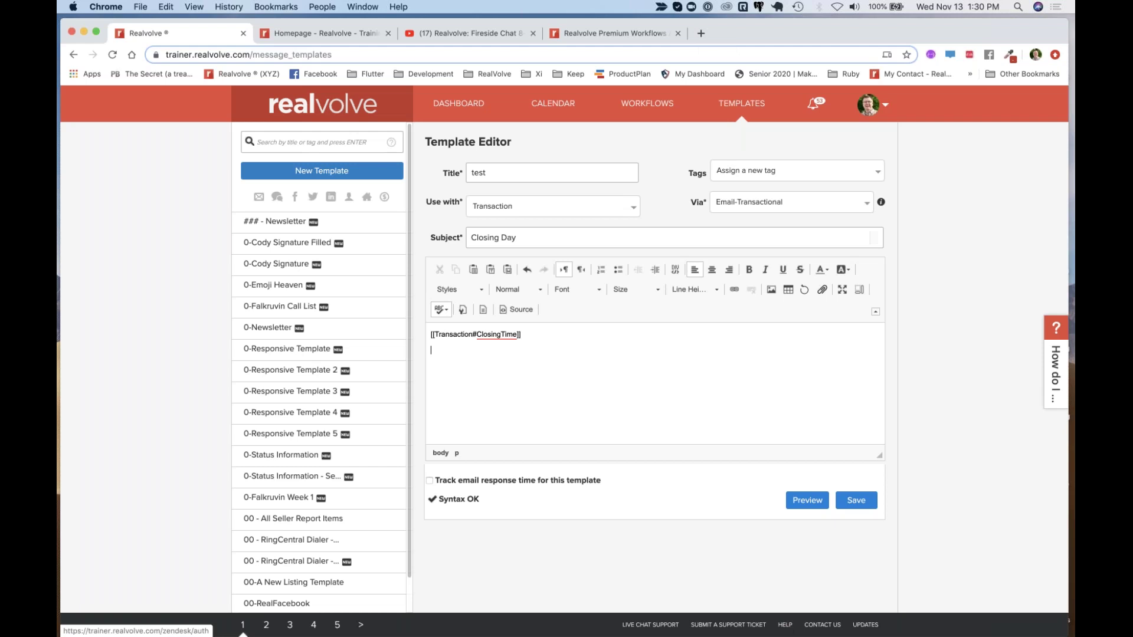
Open the Realvolve Help Center's Getting Started training documents article
click(781, 624)
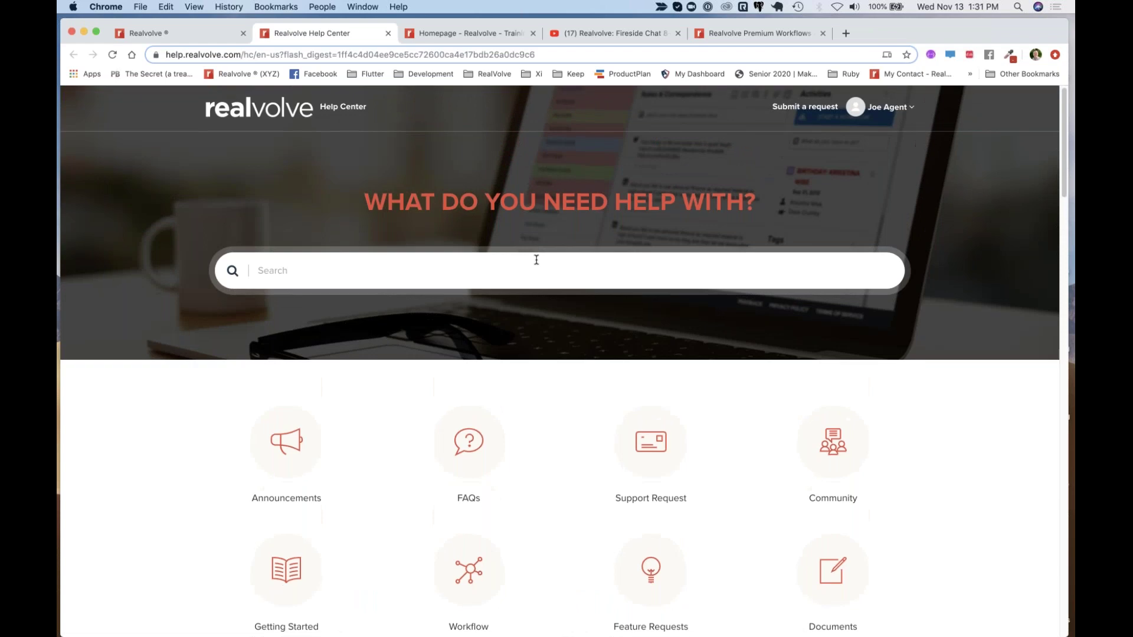
scroll(537, 259, down, 4)
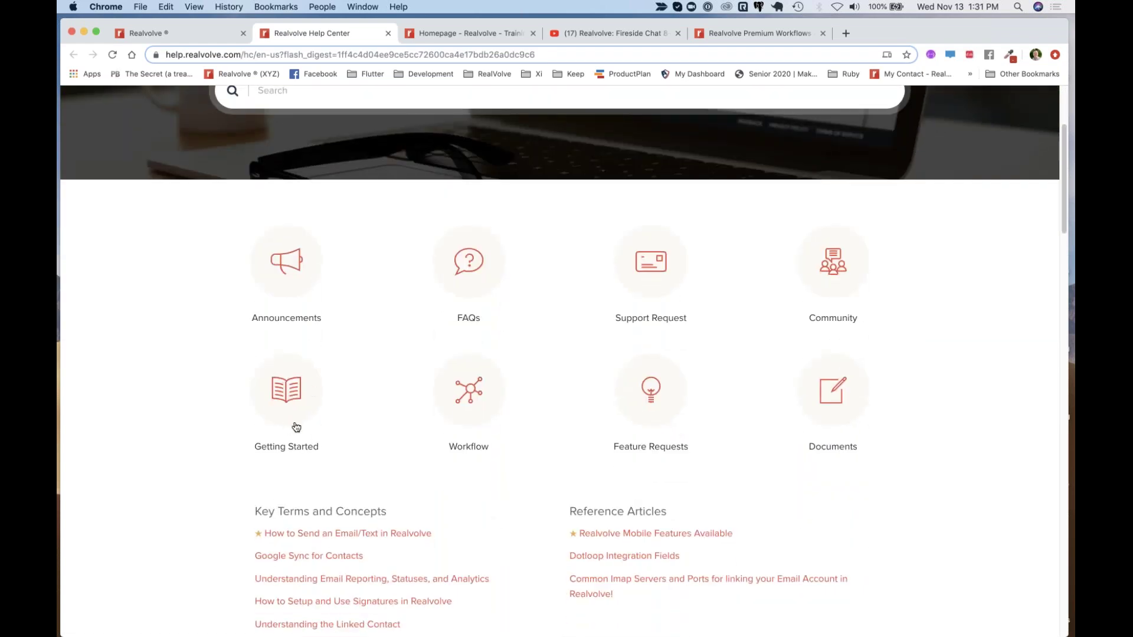
click(296, 405)
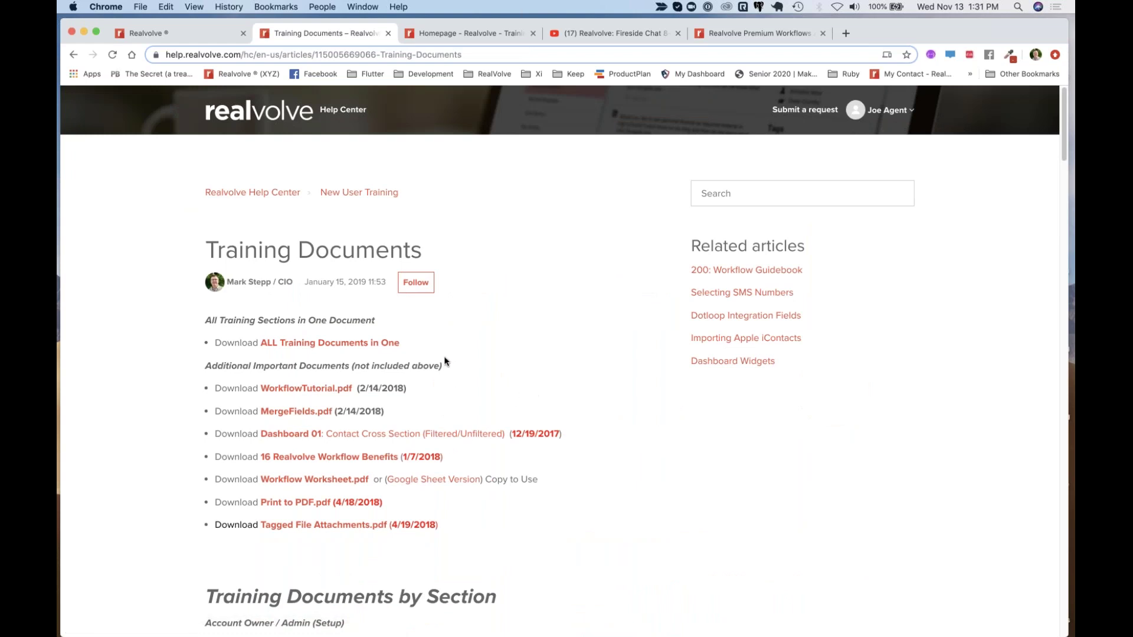
Download MergeFields.pdf and save it to Downloads as Merge_Fields.pdf
scroll(451, 454, down, 5)
scroll(451, 458, down, 5)
scroll(451, 457, up, 4)
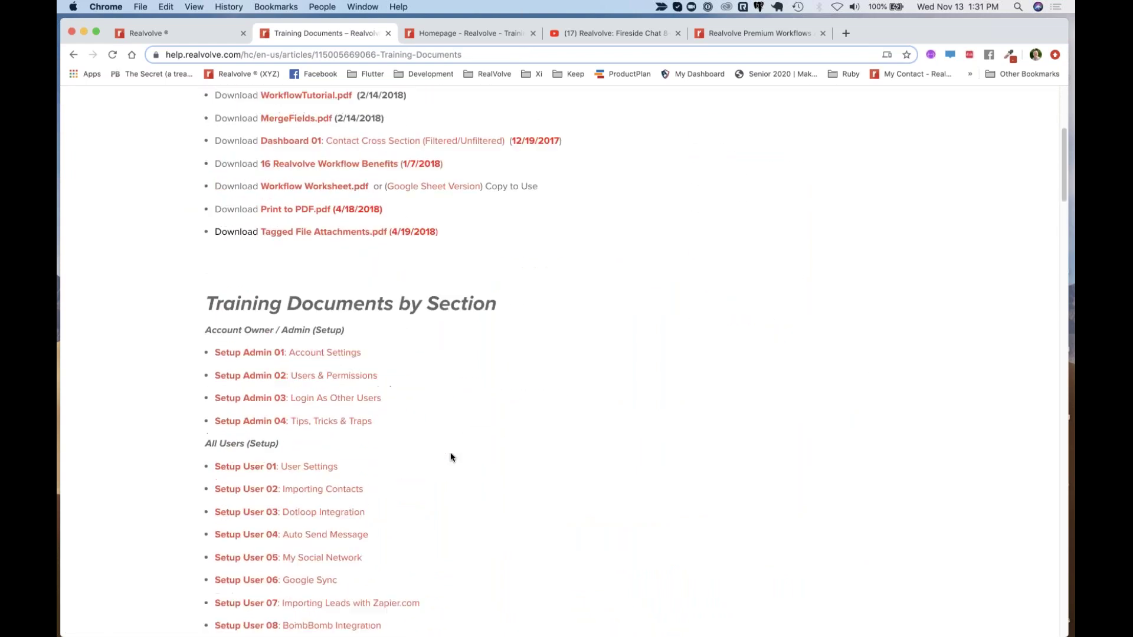
scroll(451, 457, down, 3)
scroll(451, 457, up, 2)
scroll(451, 457, up, 8)
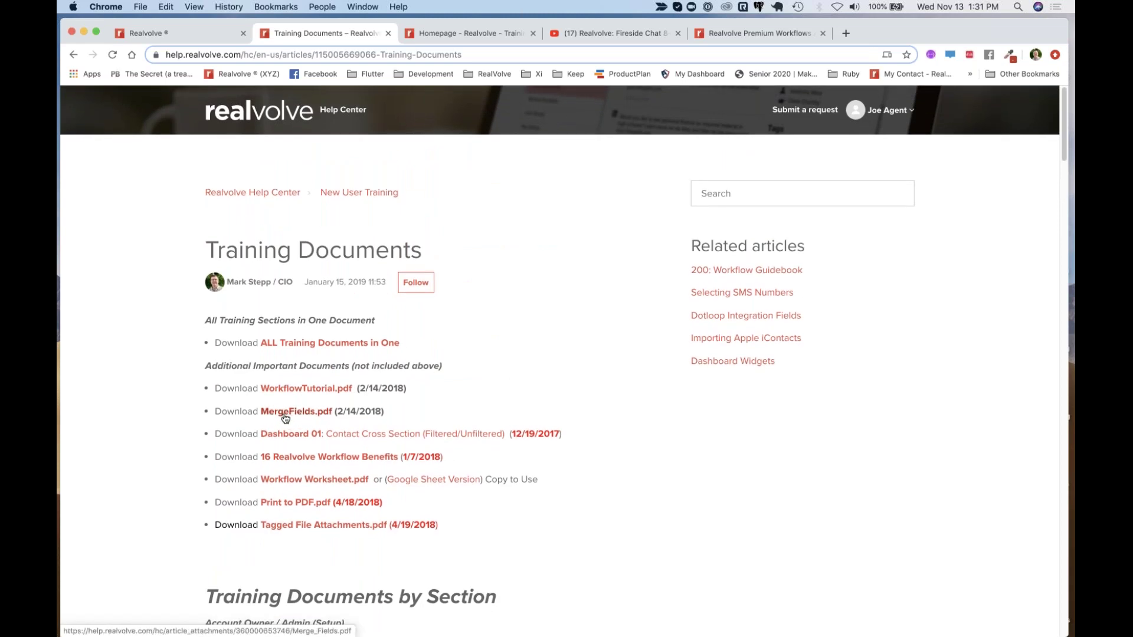
drag(338, 411, 382, 411)
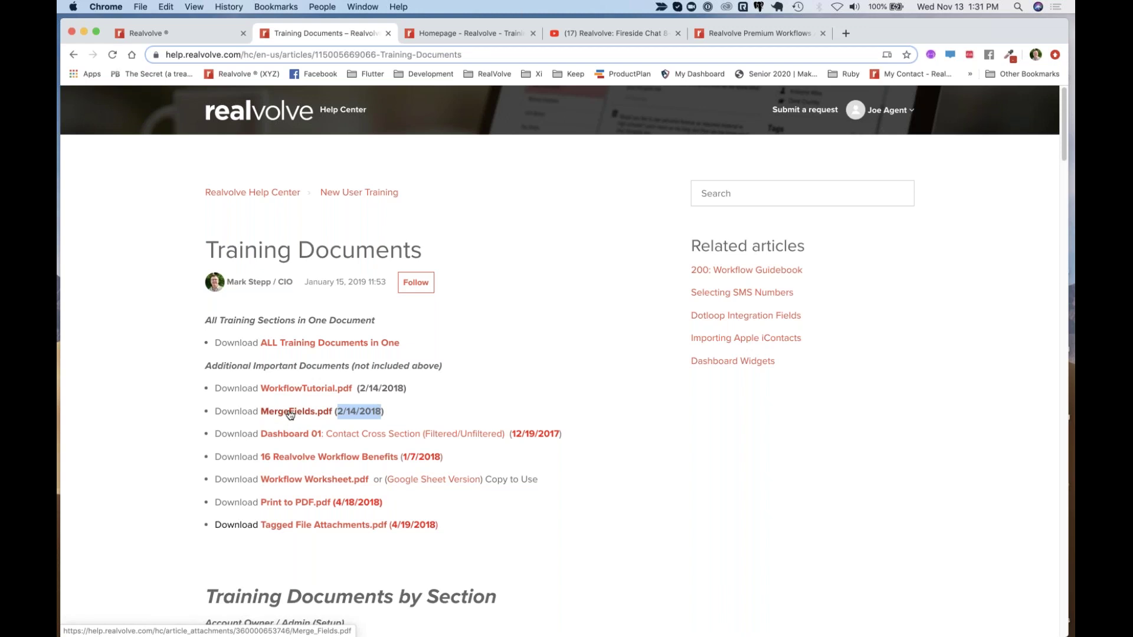
click(289, 414)
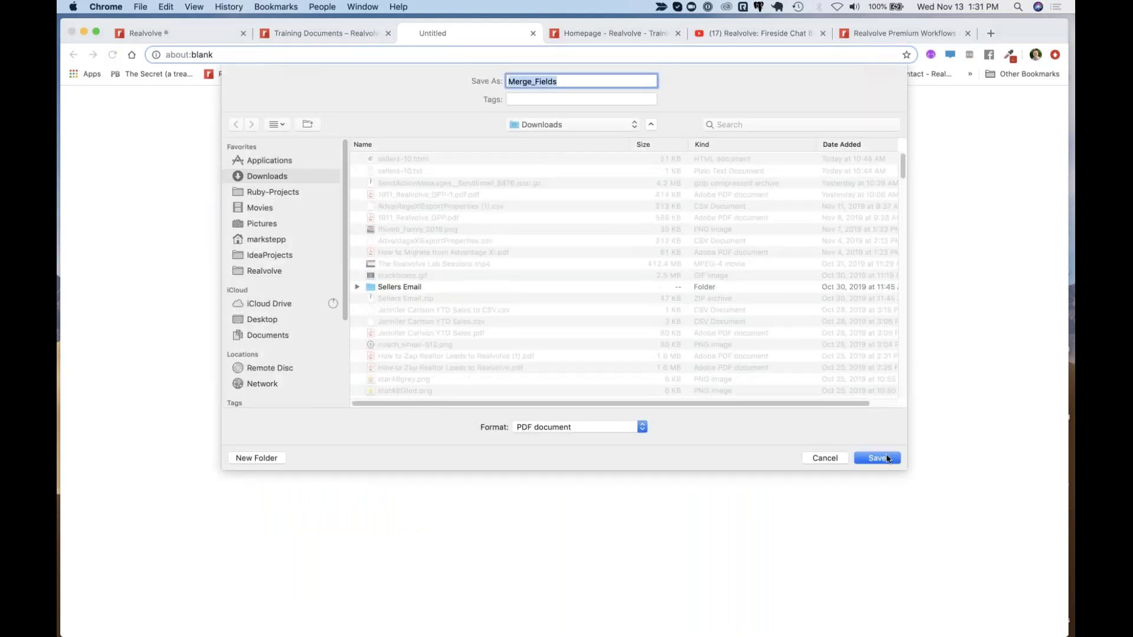
click(887, 459)
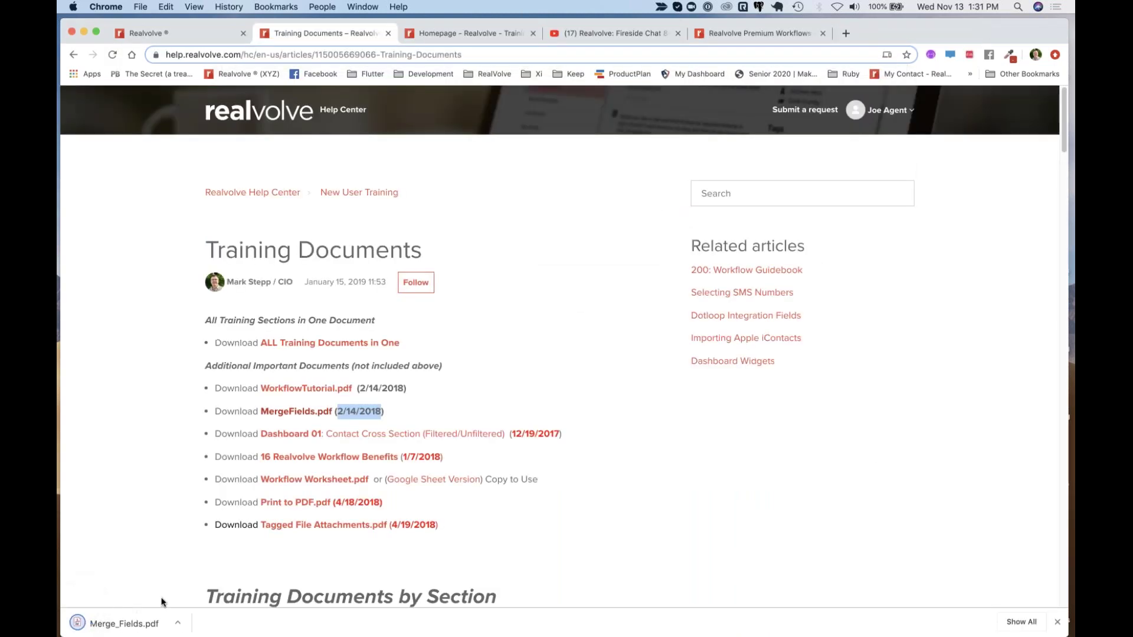
Open Merge_Fields.pdf from the download bar and scroll to the Property General Fields list
click(140, 625)
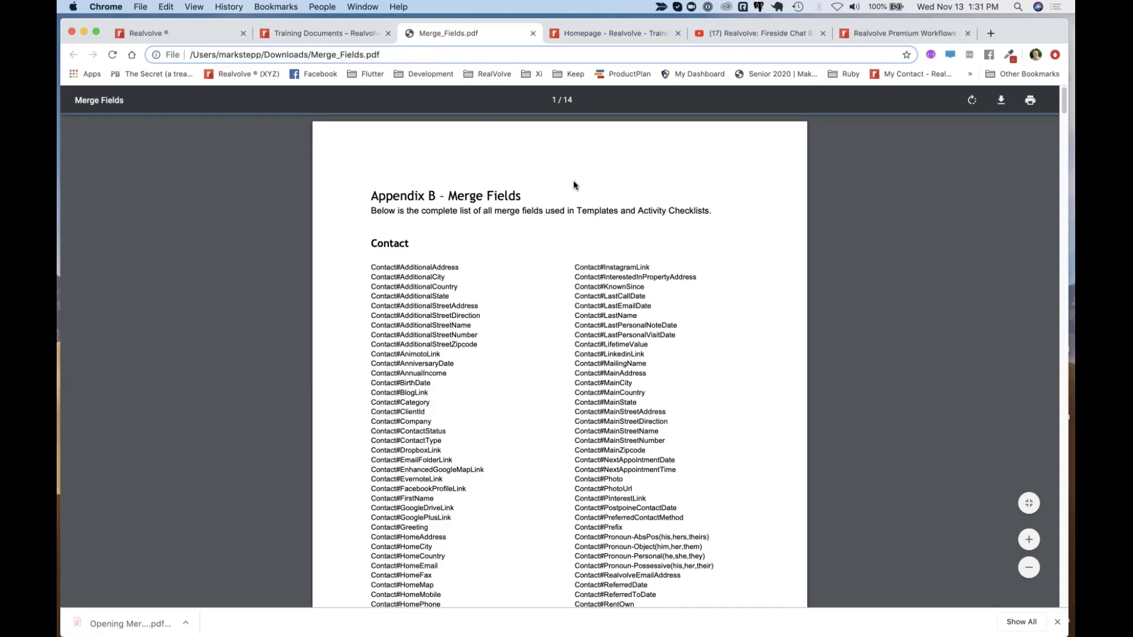
scroll(560, 376, down, 10)
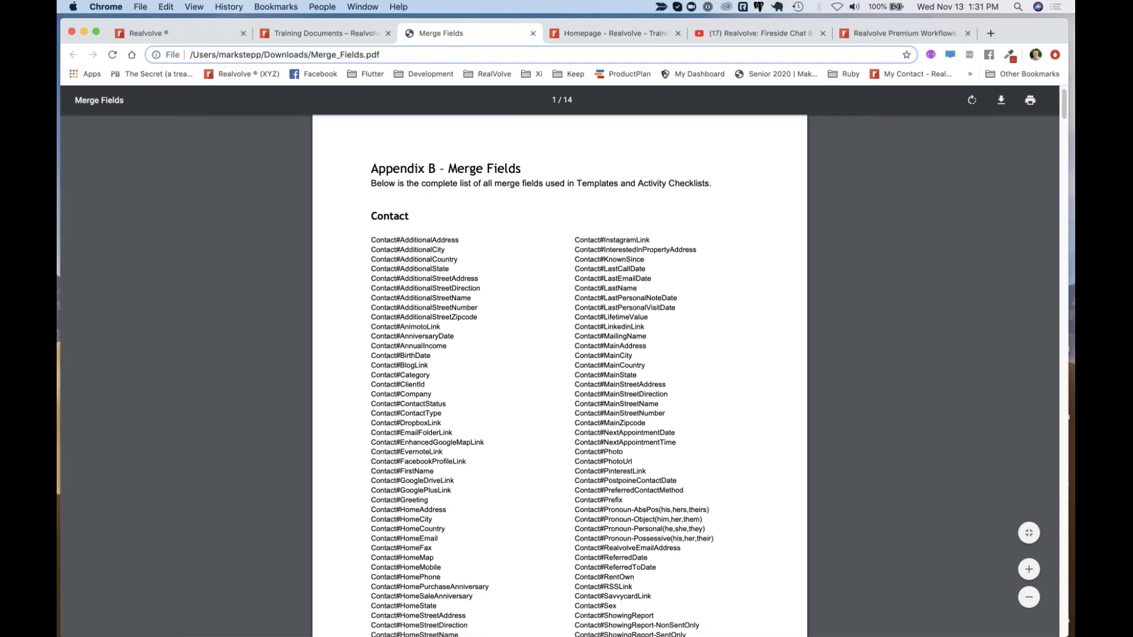
scroll(559, 375, down, 20)
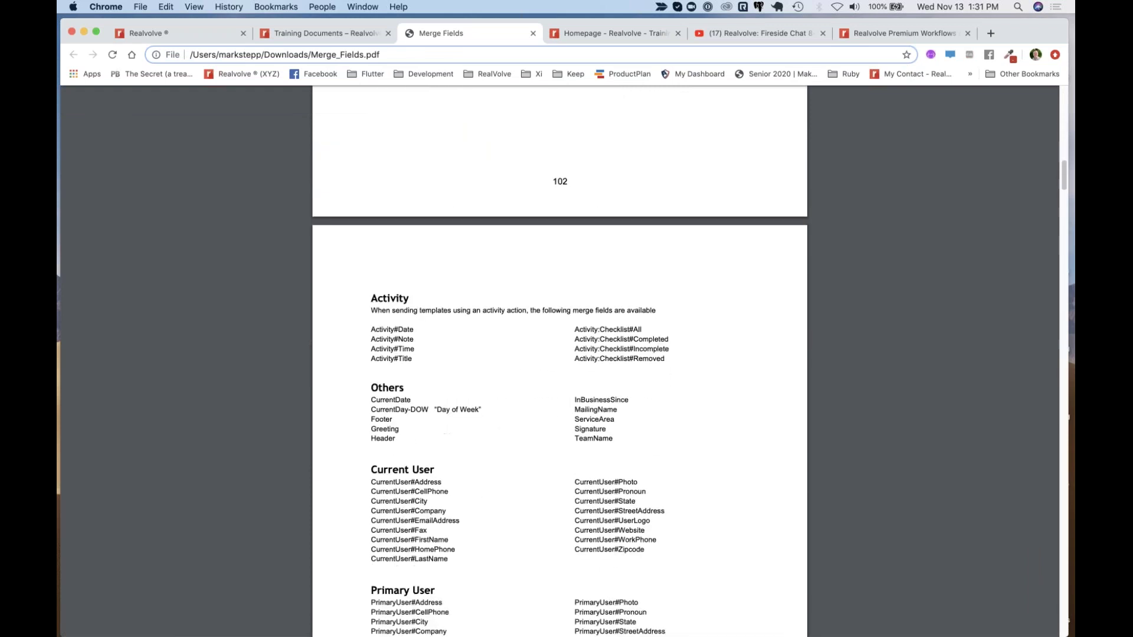
scroll(378, 304, down, 8)
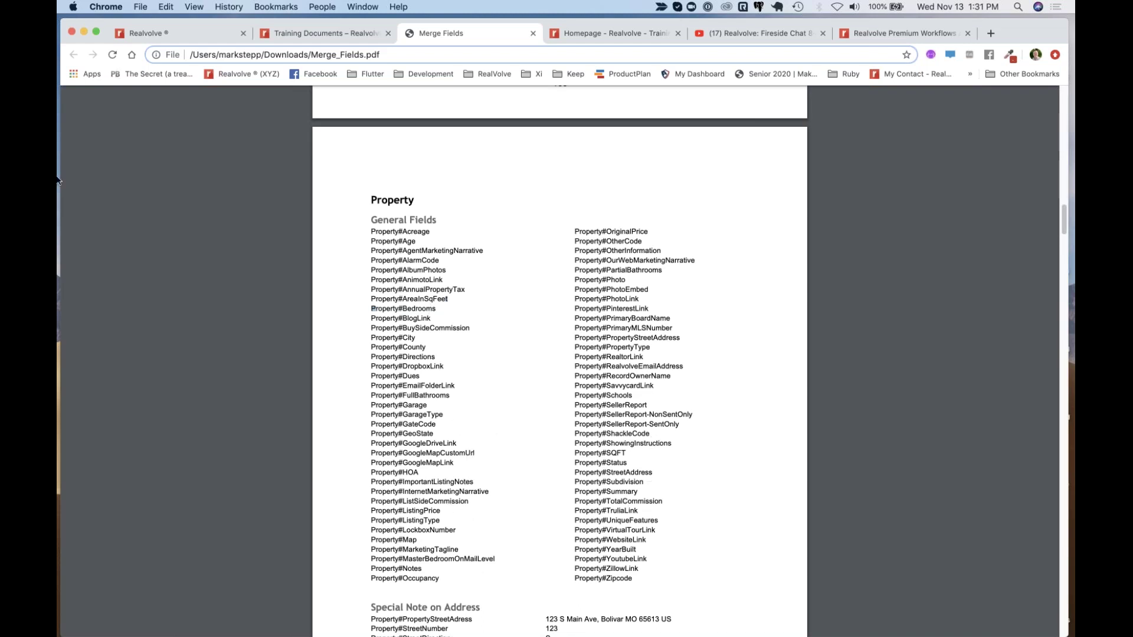
click(170, 42)
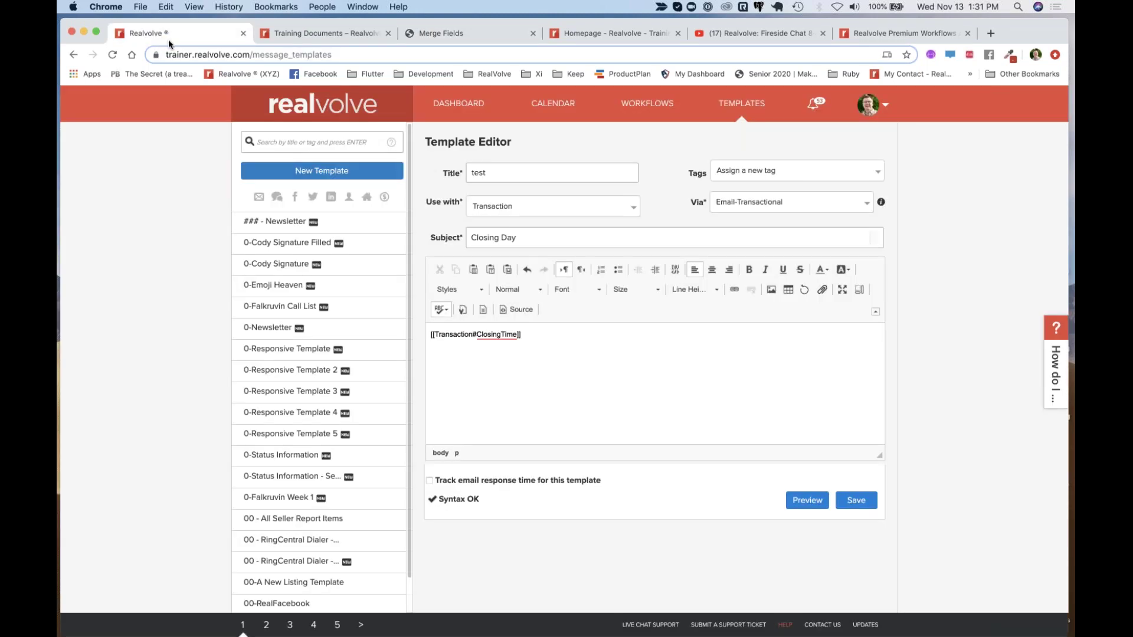
click(463, 109)
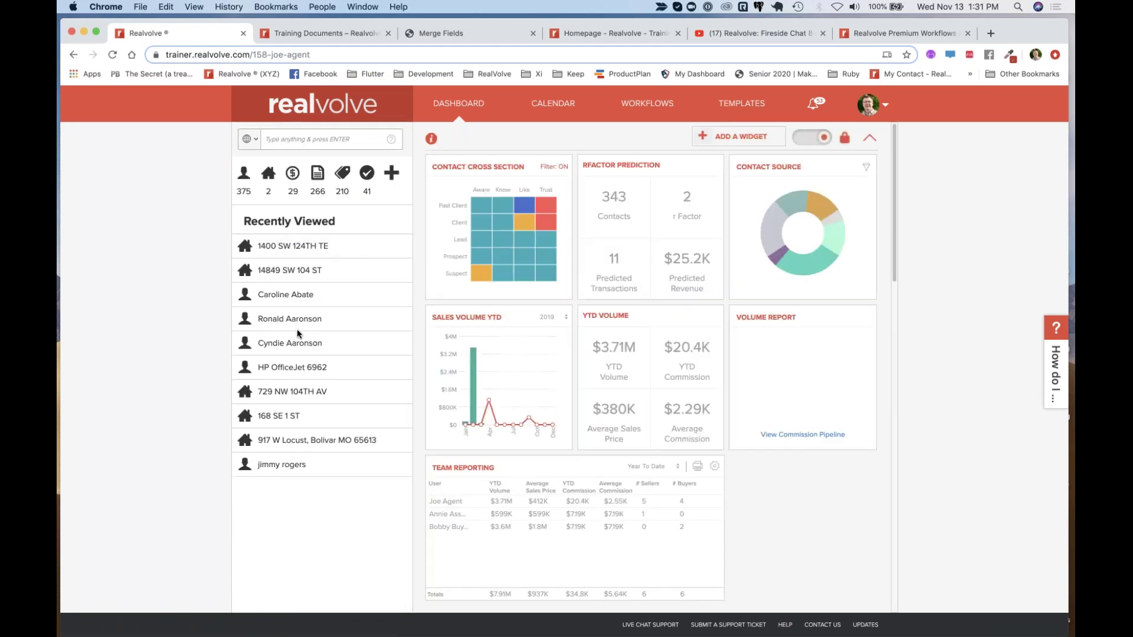
click(283, 248)
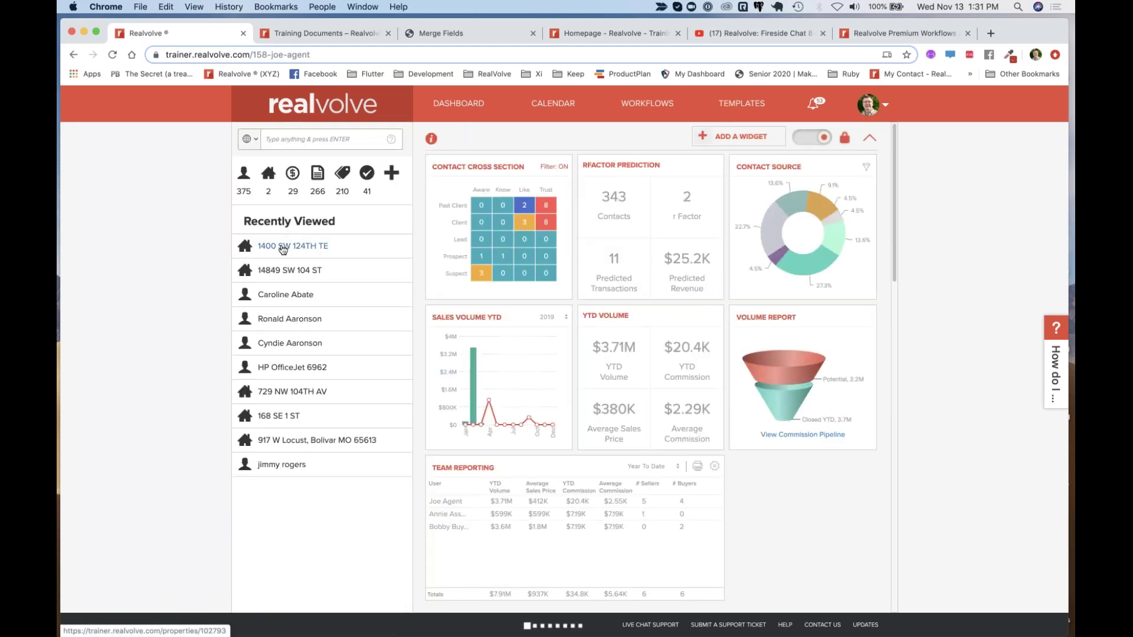
click(479, 234)
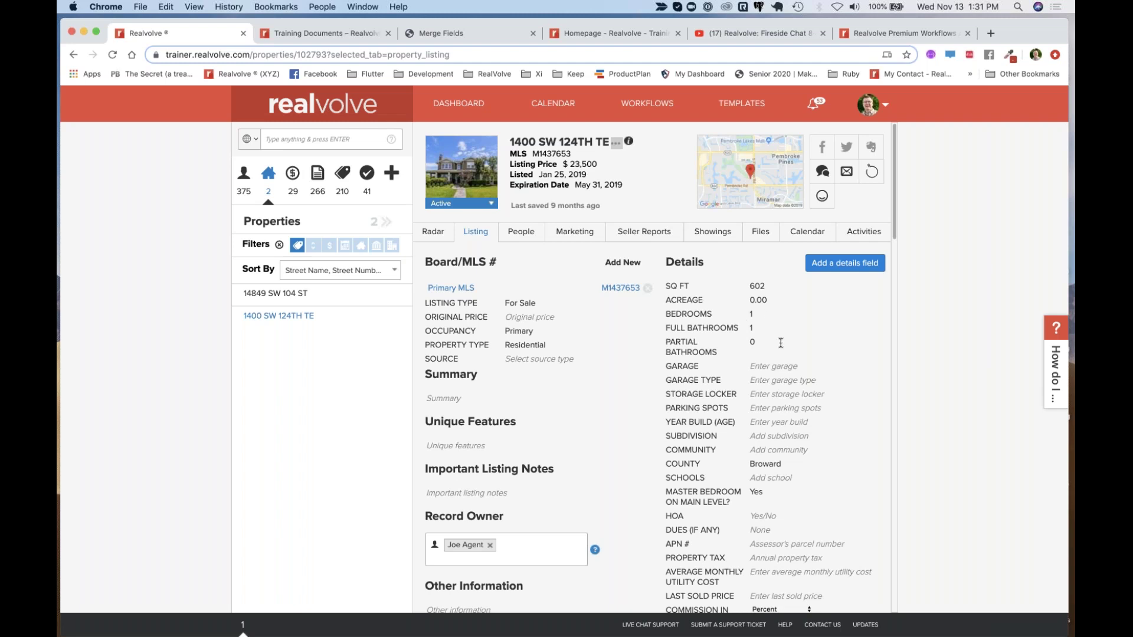
drag(662, 315, 704, 314)
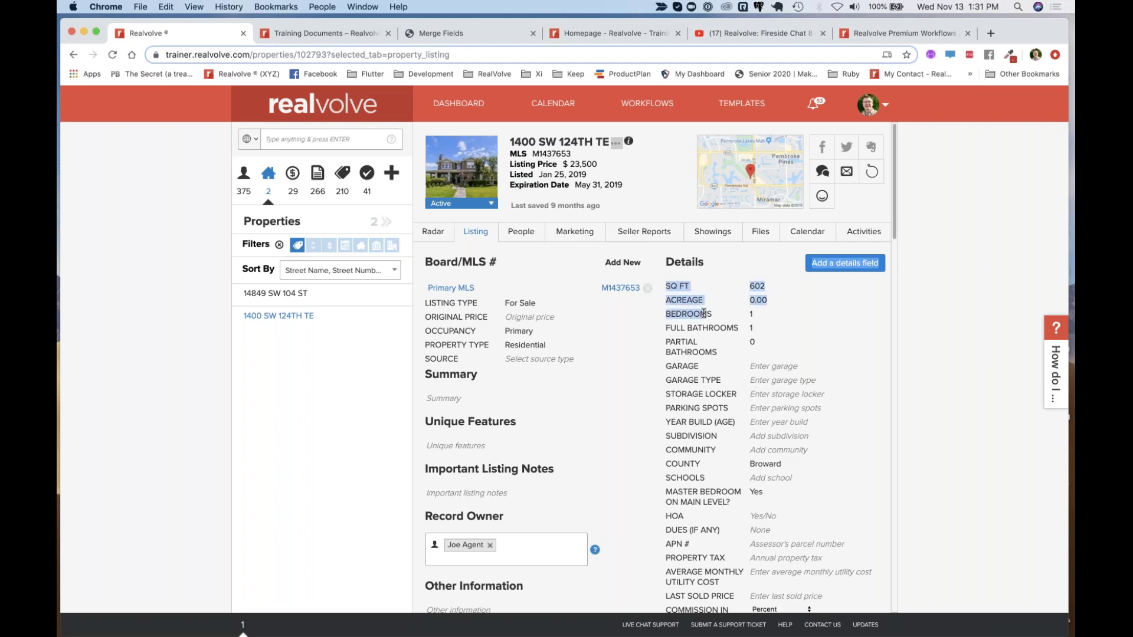
click(703, 314)
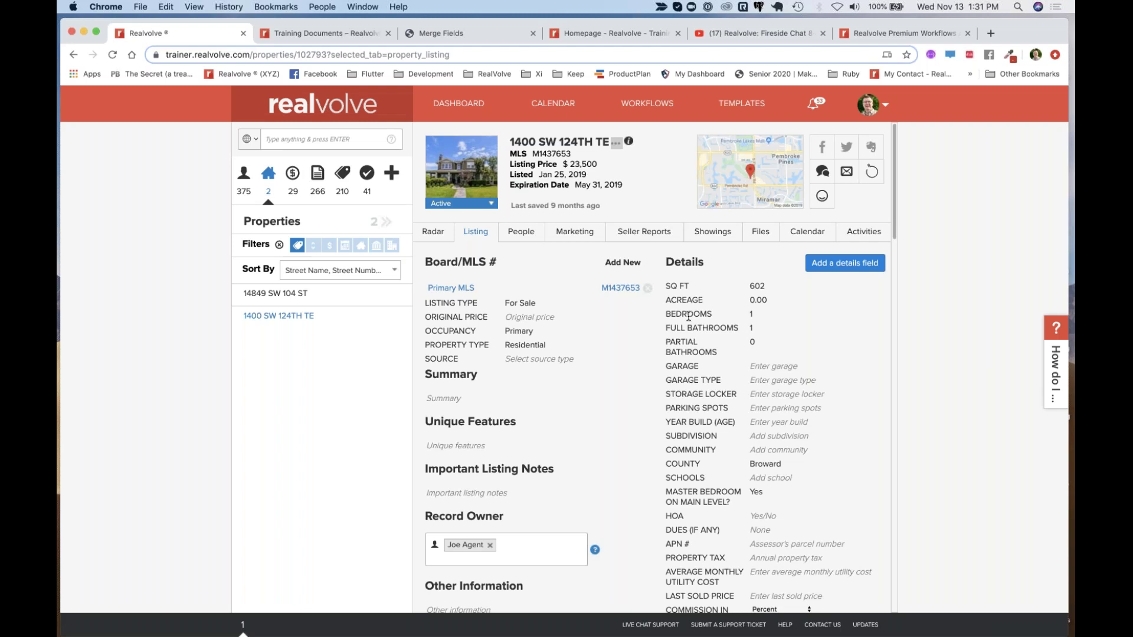
click(884, 105)
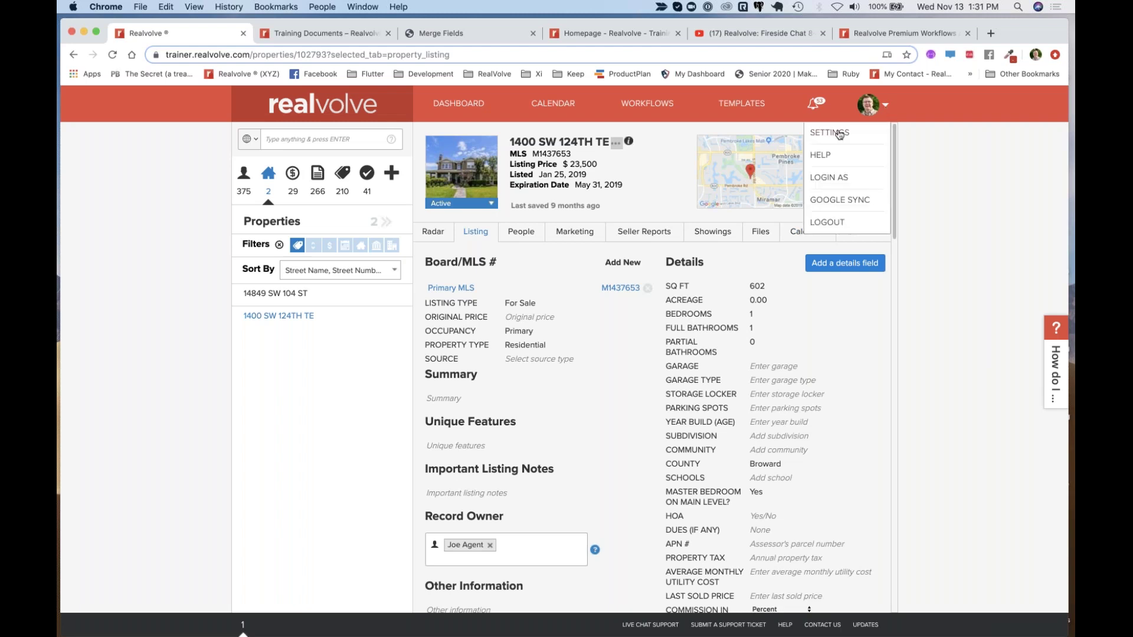
click(840, 134)
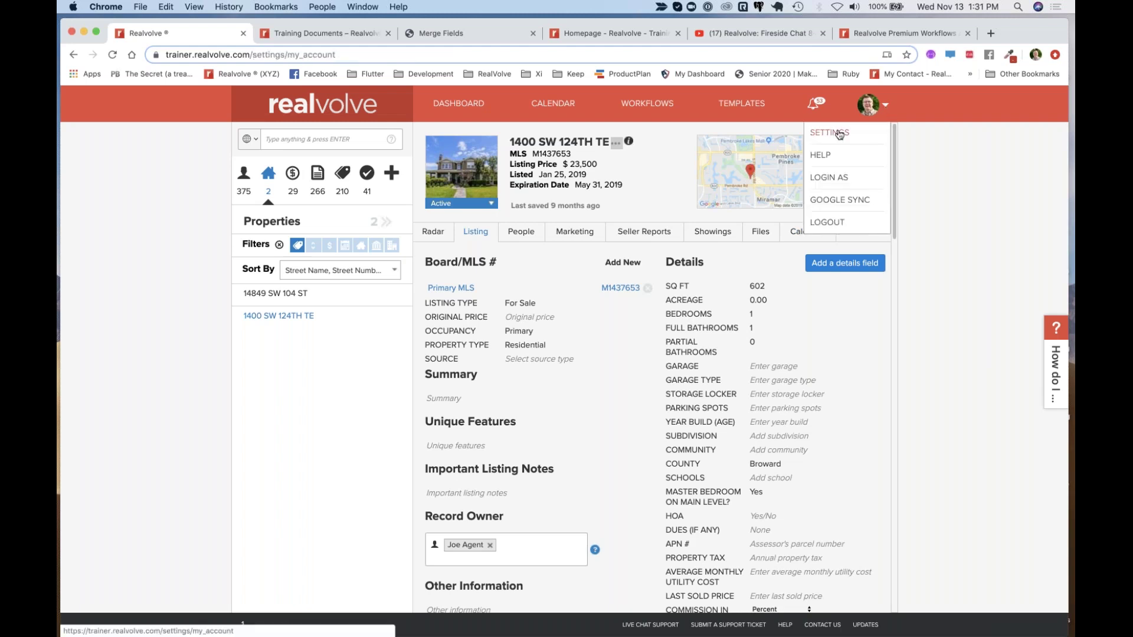
click(291, 566)
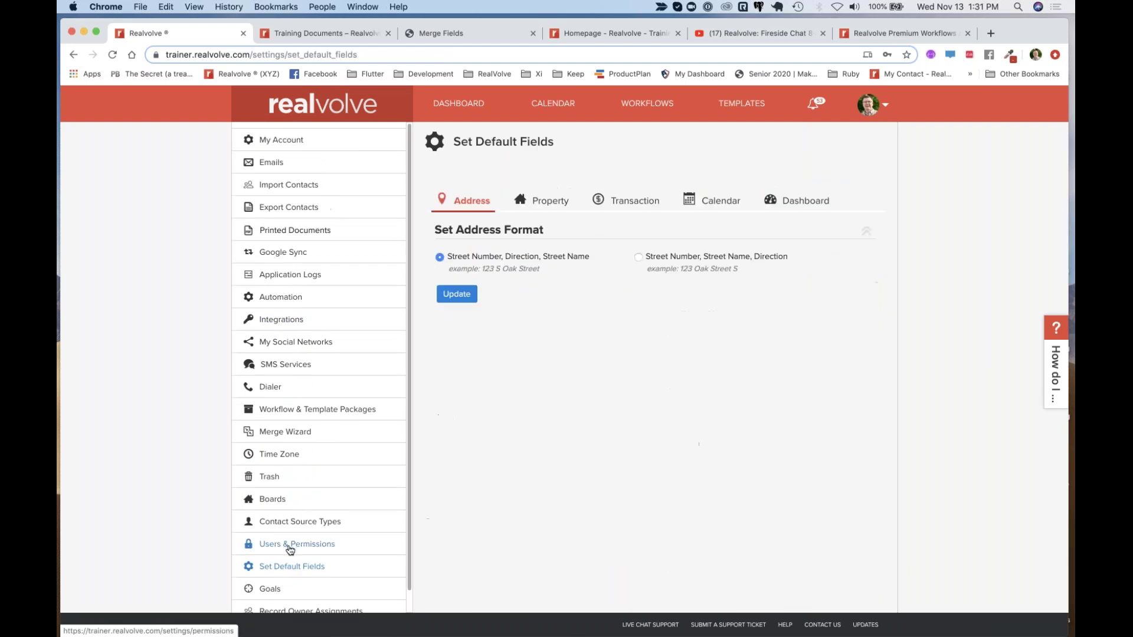
click(564, 199)
scroll(655, 366, down, 15)
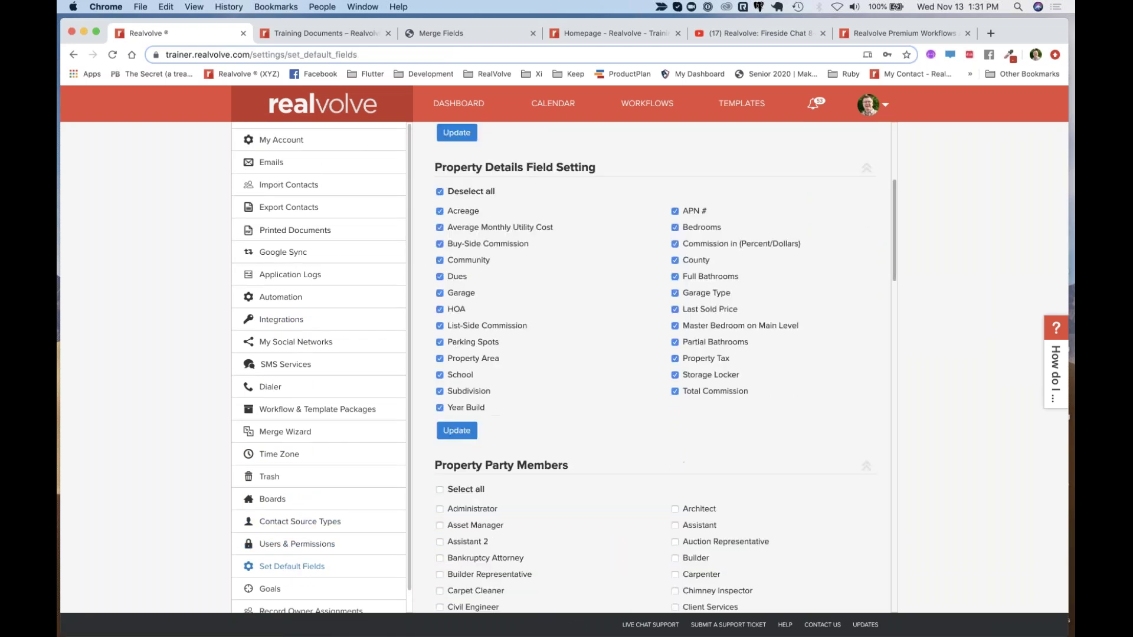
scroll(655, 366, down, 5)
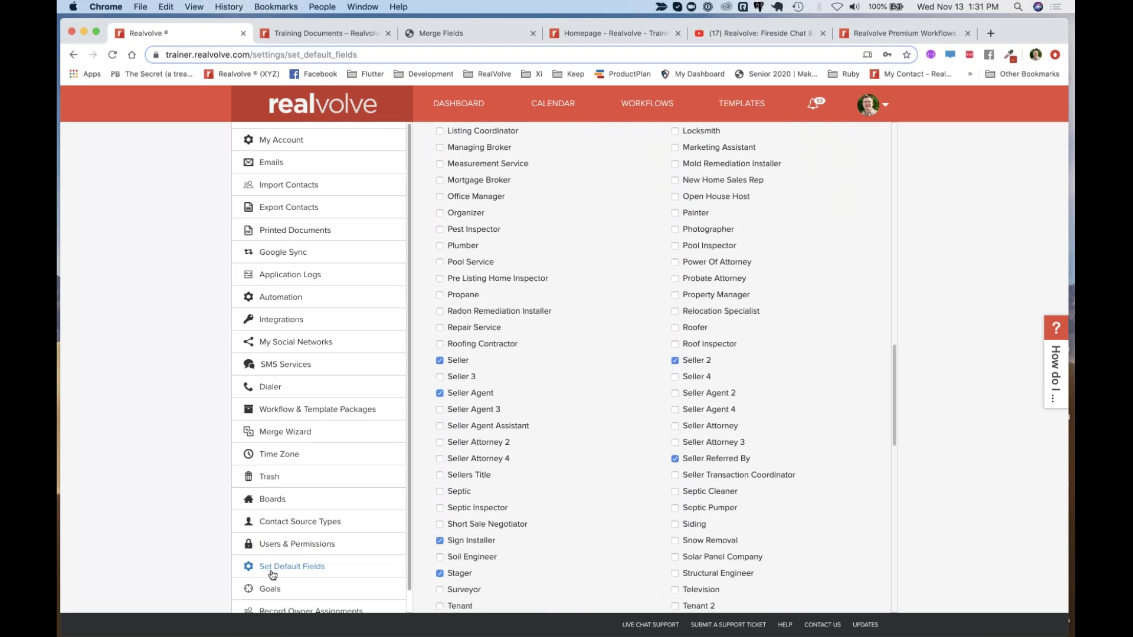
scroll(637, 454, up, 1)
scroll(637, 454, up, 15)
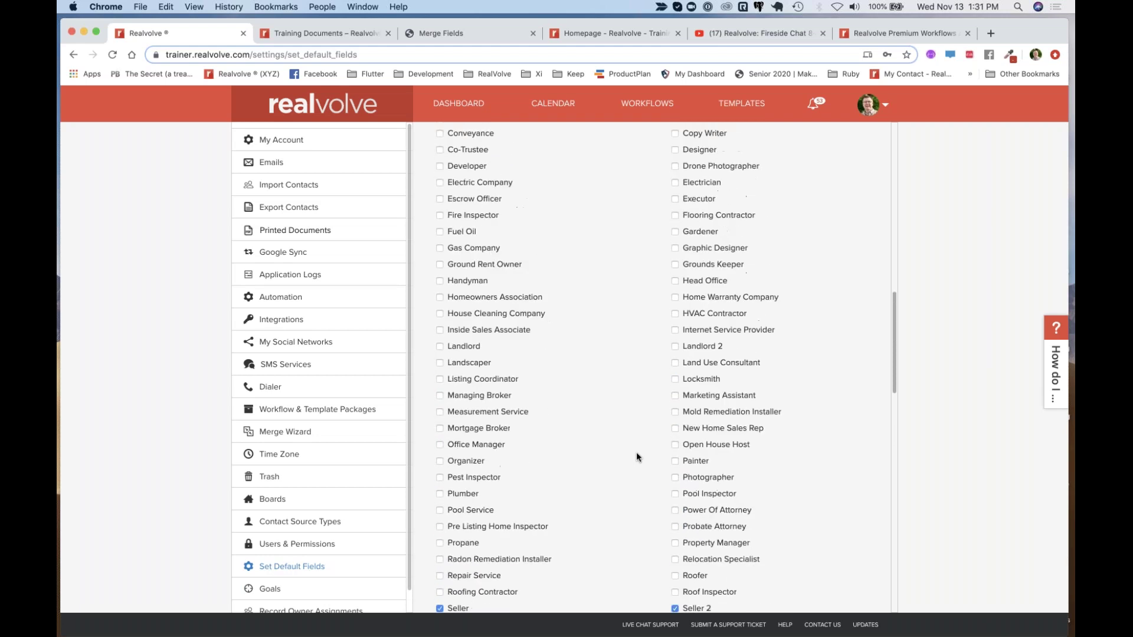
scroll(636, 456, down, 3)
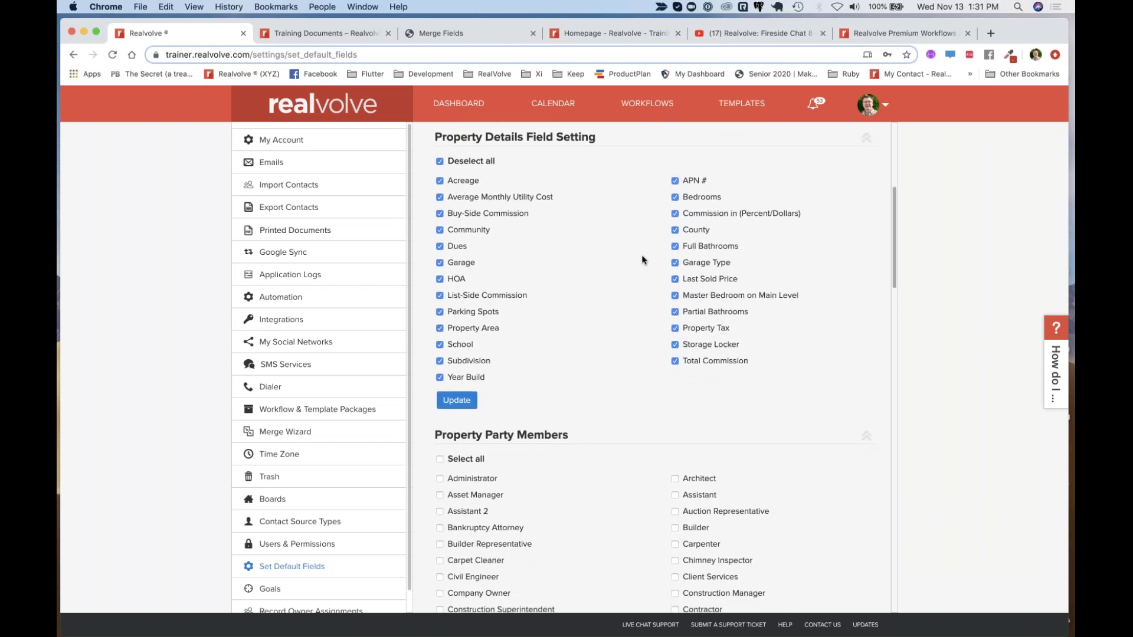
scroll(614, 174, up, 7)
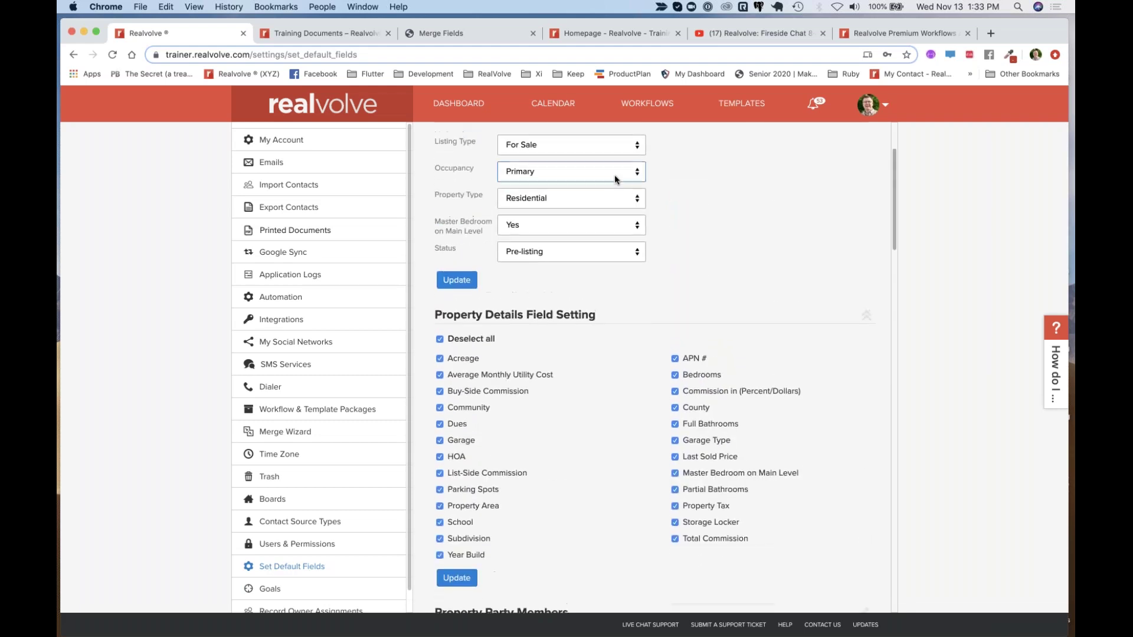
scroll(614, 174, up, 4)
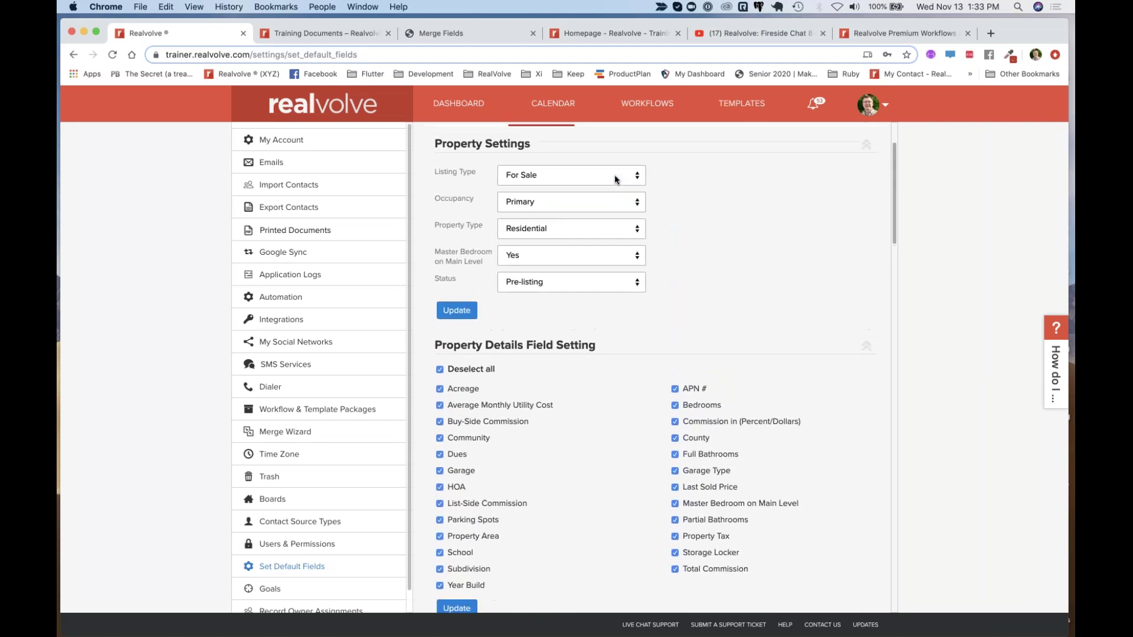
scroll(640, 294, down, 20)
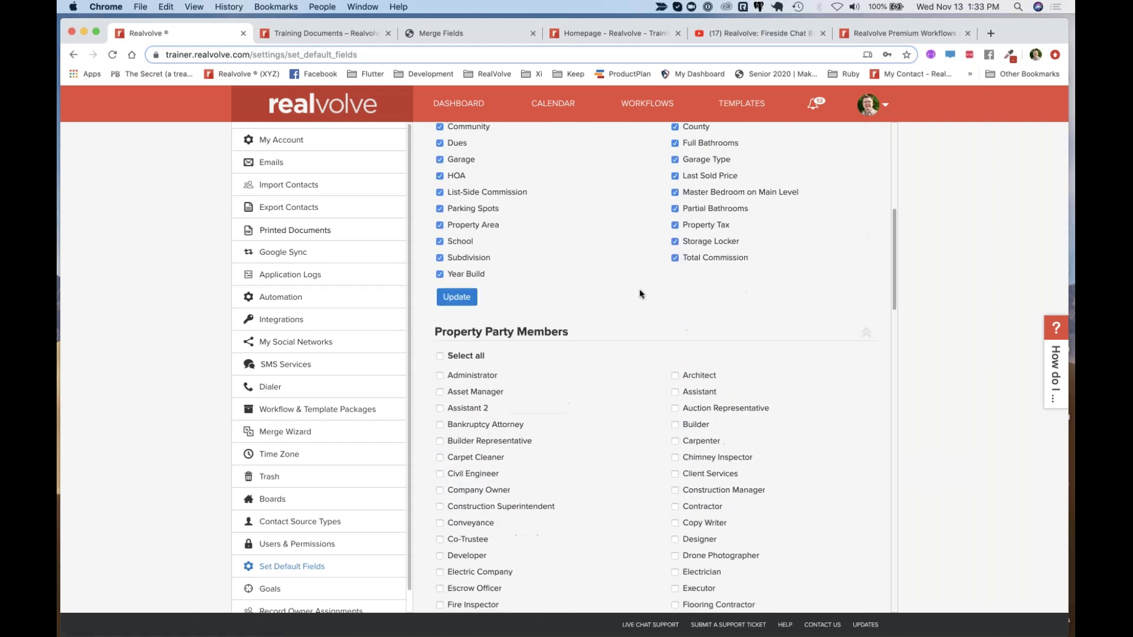
scroll(614, 334, down, 8)
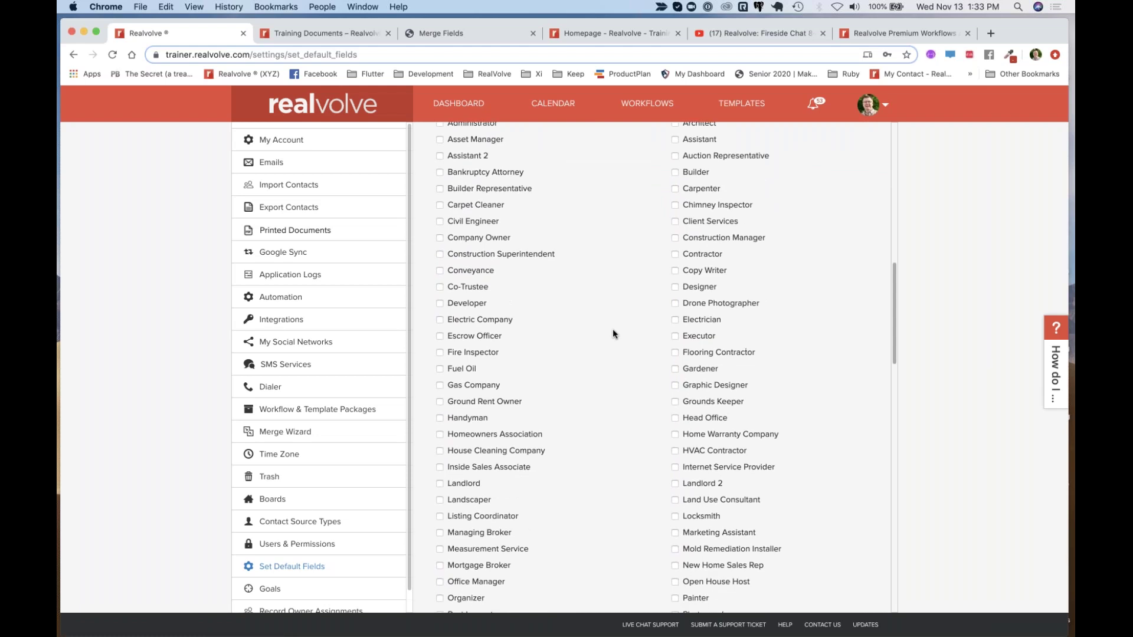
scroll(614, 334, down, 5)
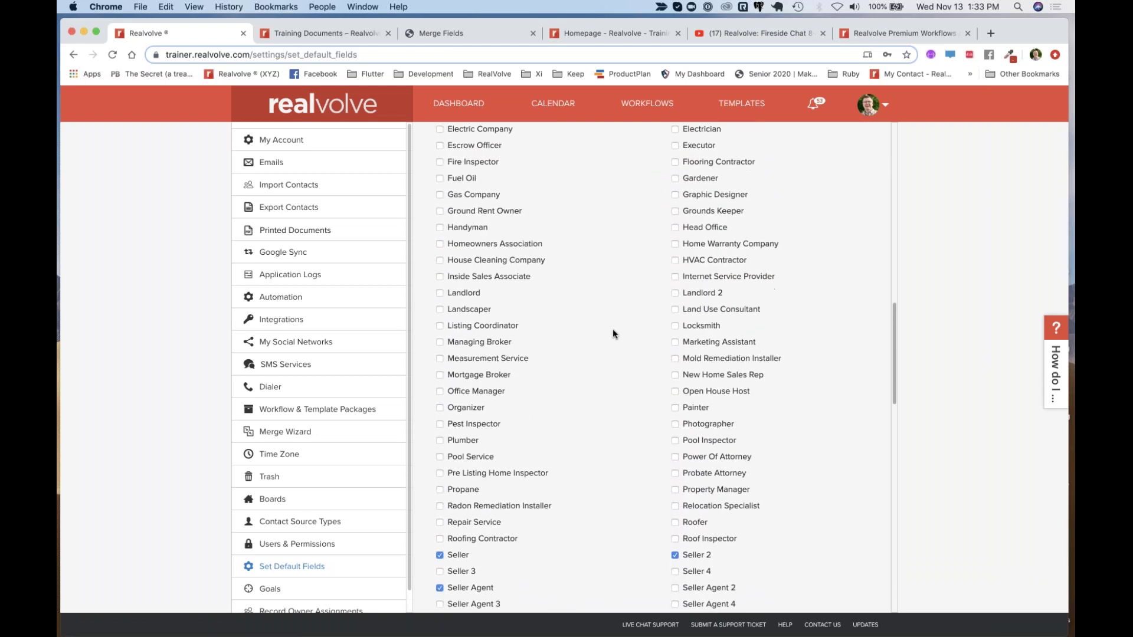
scroll(613, 334, down, 4)
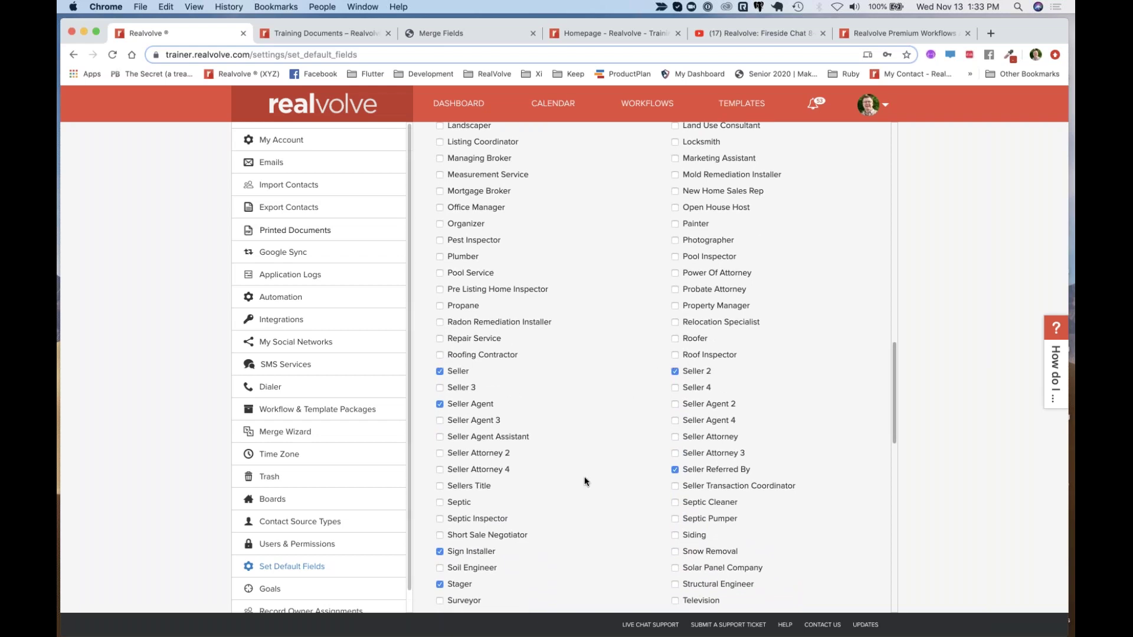
scroll(653, 499, down, 10)
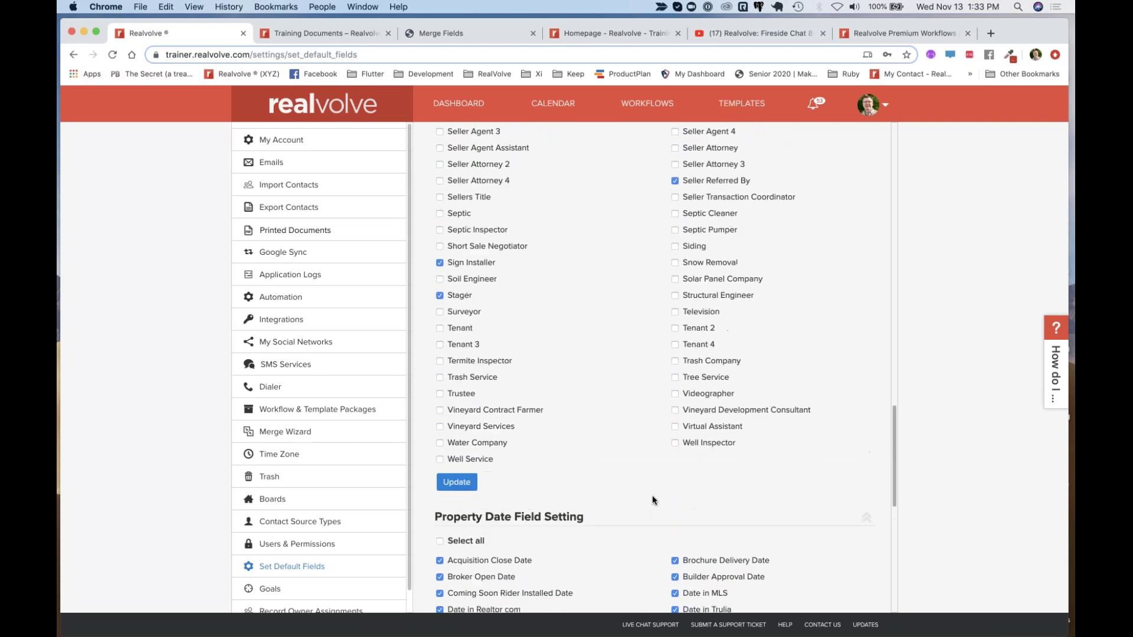
scroll(653, 499, up, 11)
scroll(601, 480, up, 13)
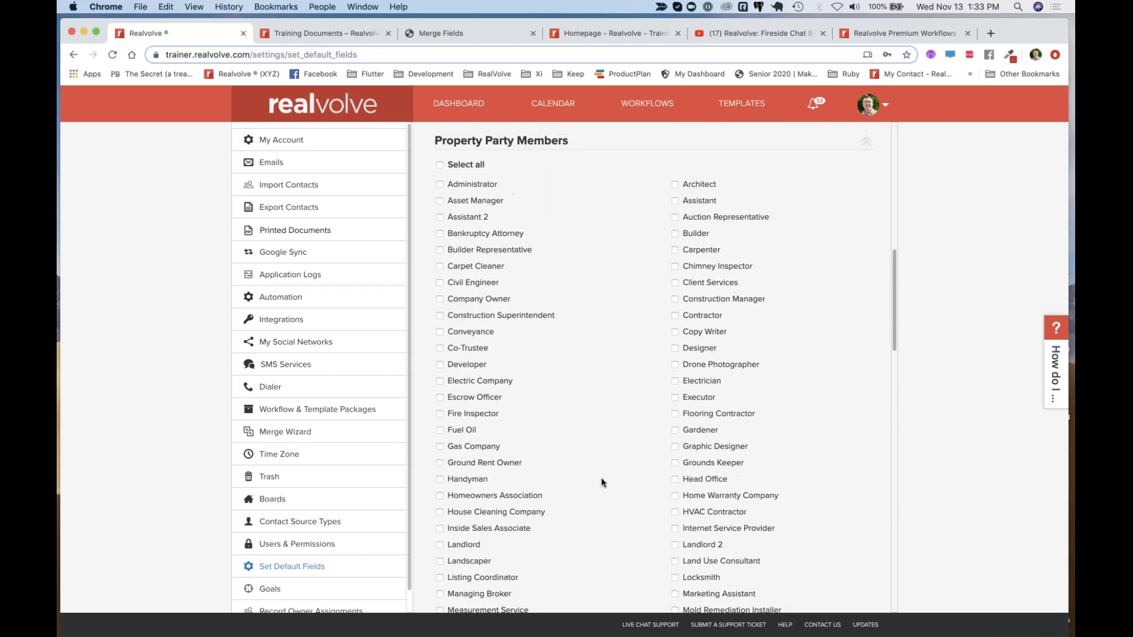
scroll(601, 481, up, 4)
scroll(602, 481, down, 15)
scroll(601, 483, down, 20)
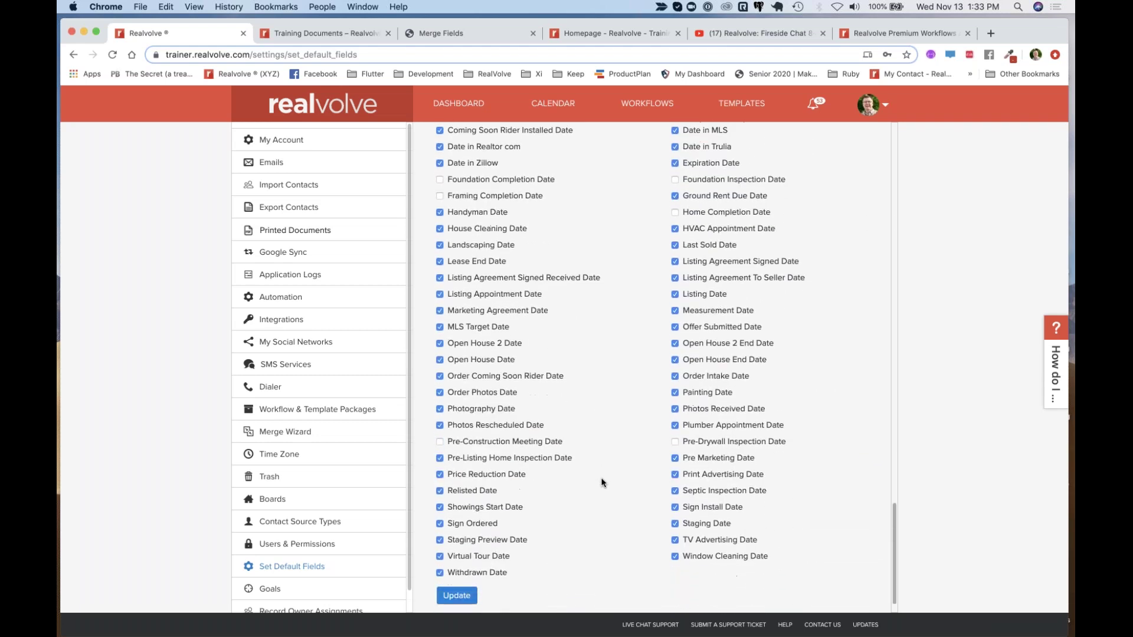
scroll(602, 483, down, 1)
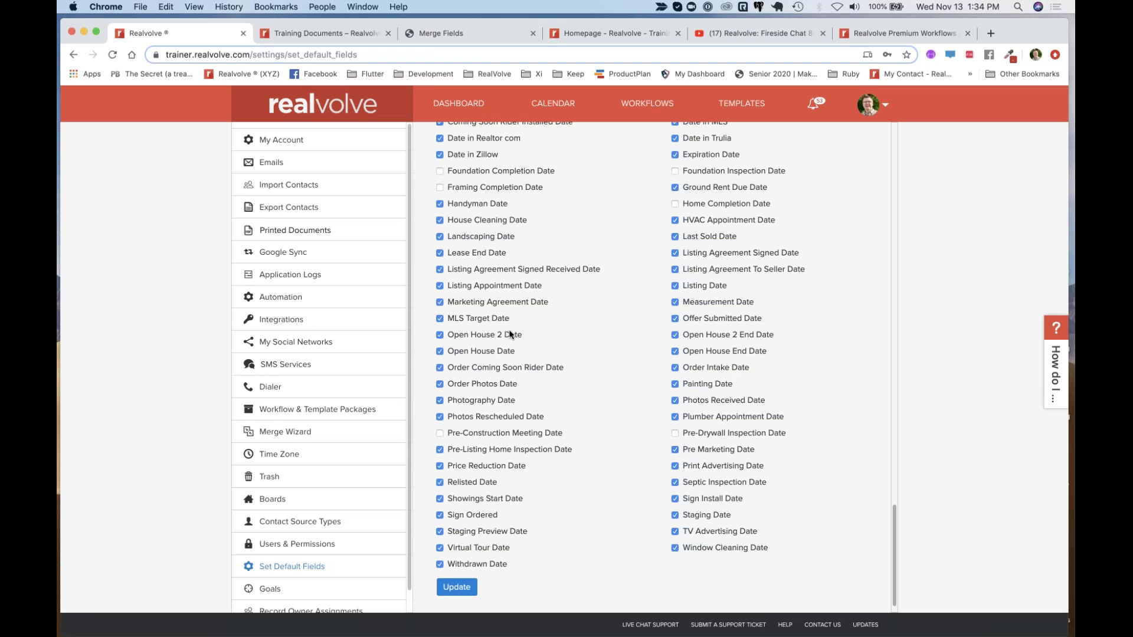
Scroll back up to Property Settings, then return to the Realvolve dashboard
scroll(552, 298, up, 3)
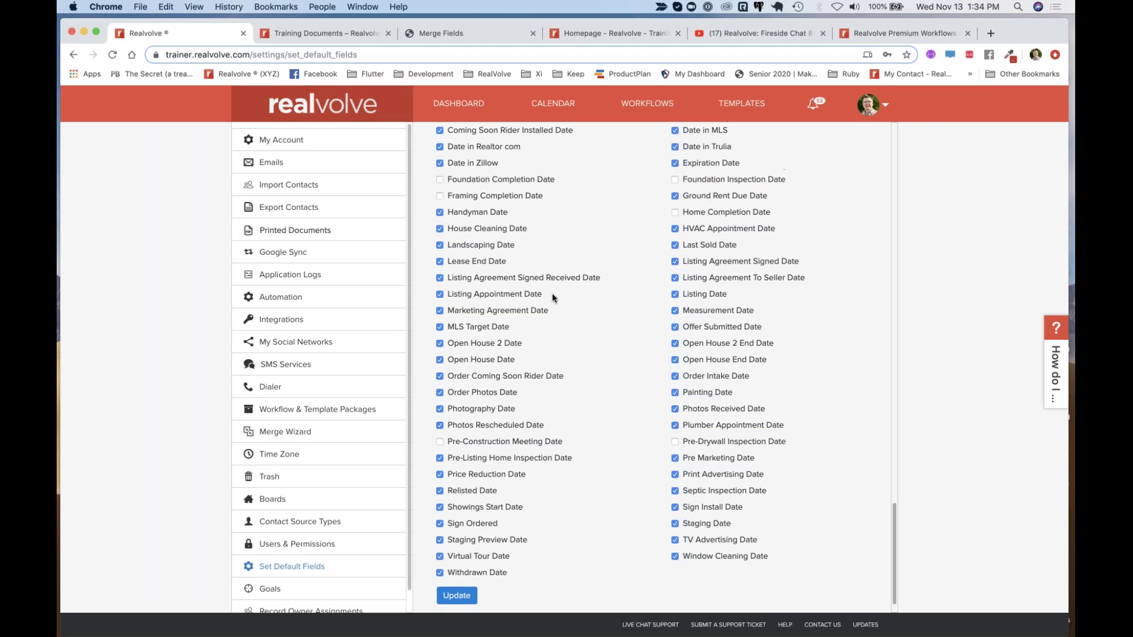
scroll(554, 295, up, 1)
scroll(608, 364, down, 2)
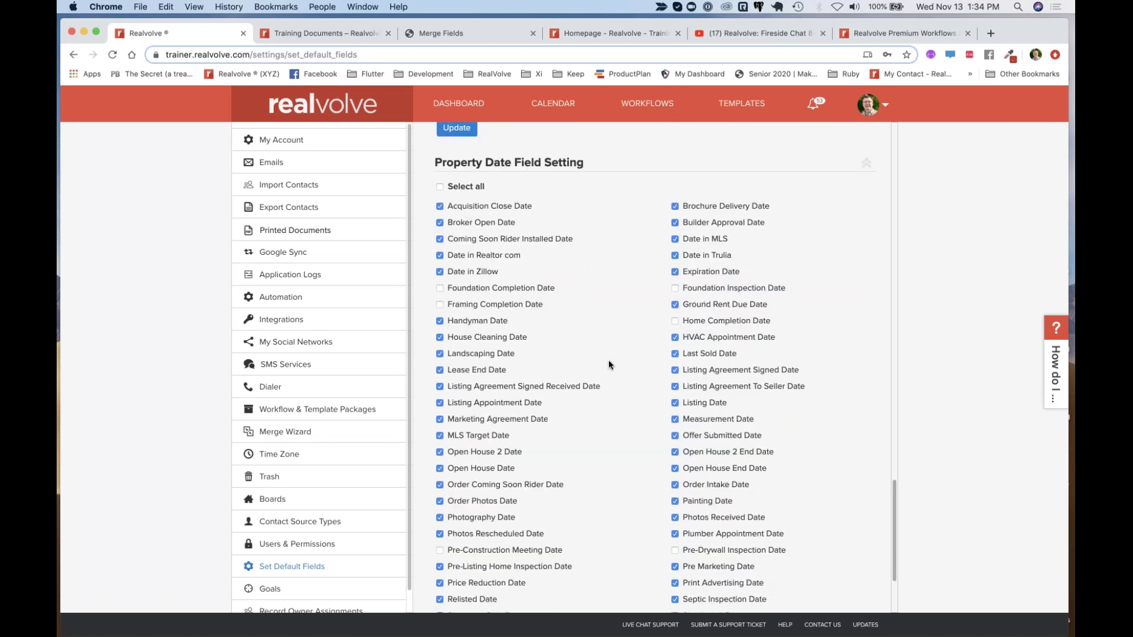
scroll(573, 342, up, 15)
scroll(572, 342, up, 10)
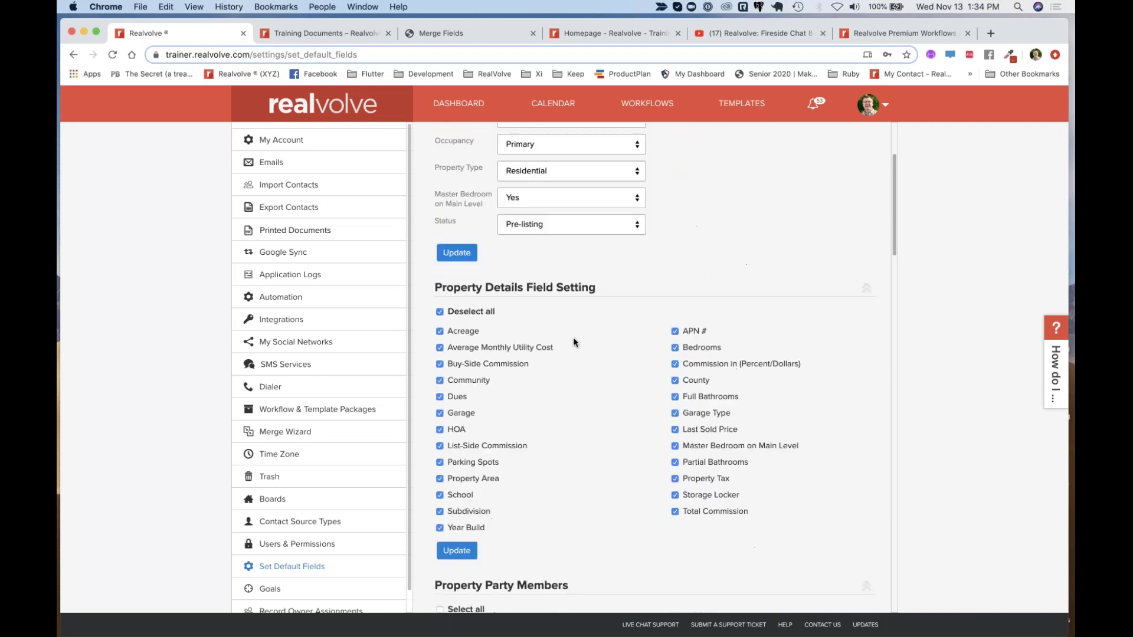
click(453, 111)
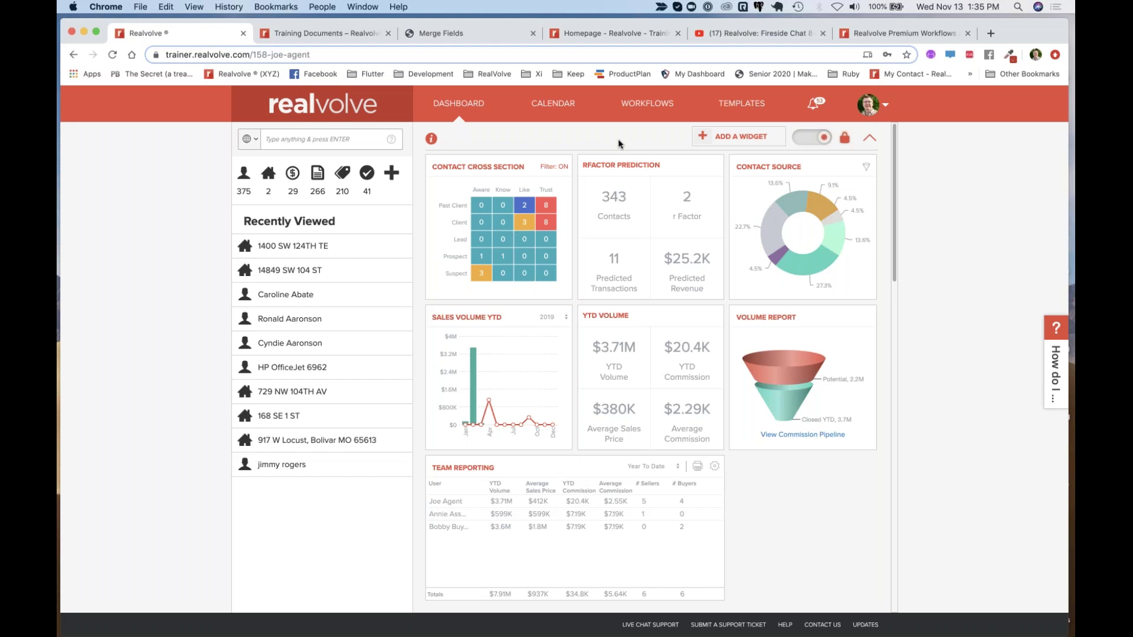
Open zapier.com in a new Chrome tab
key(super+t)
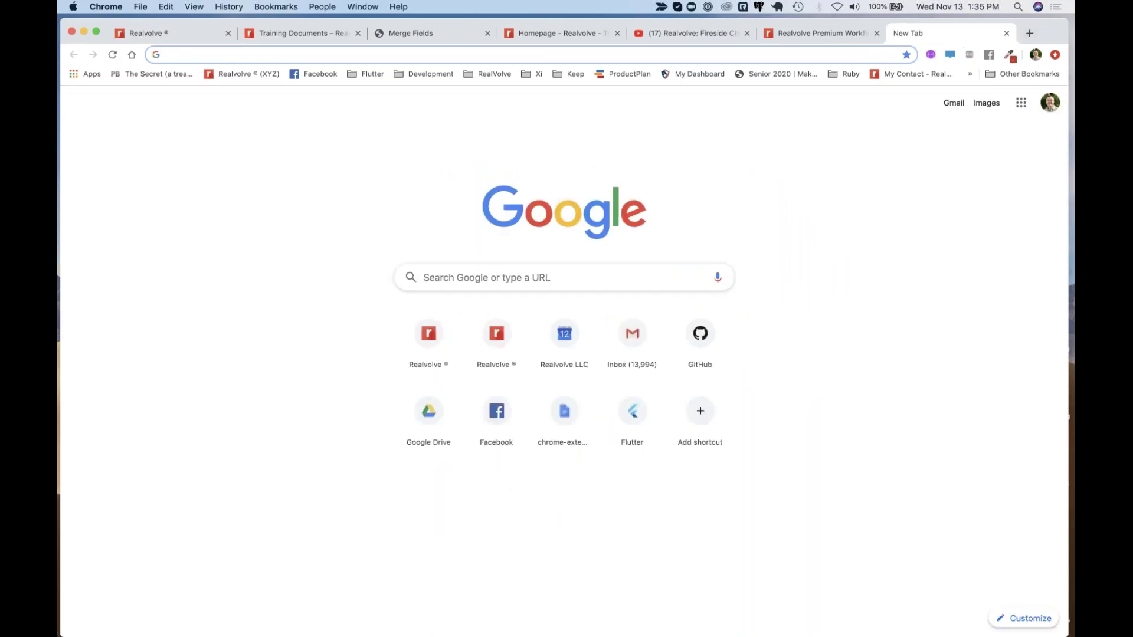
text(zapier.com)
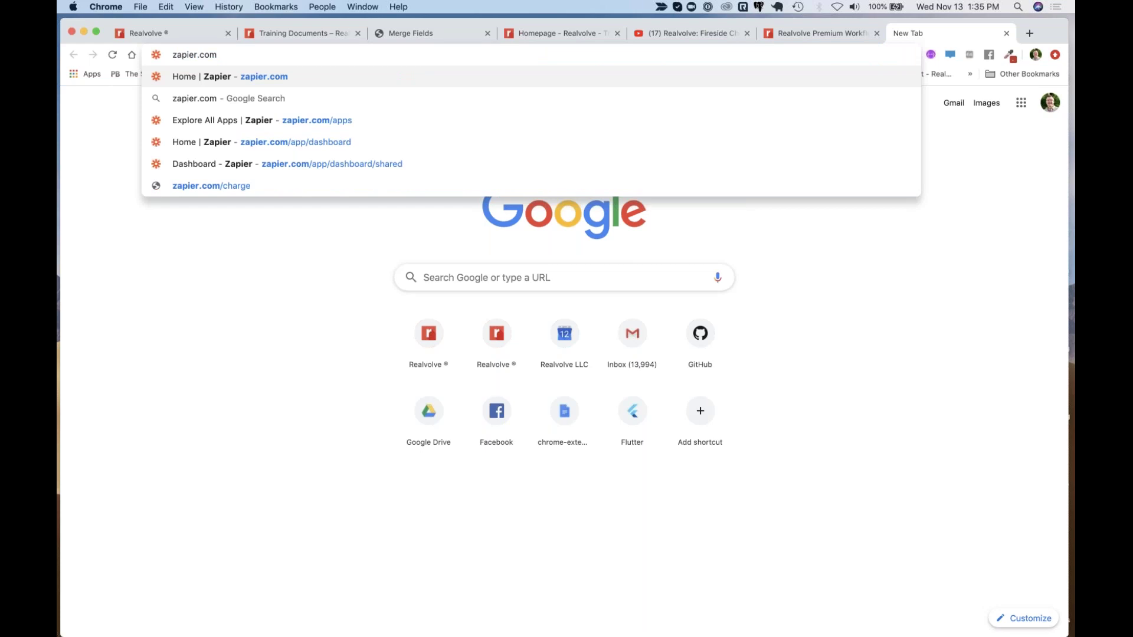
key(Return)
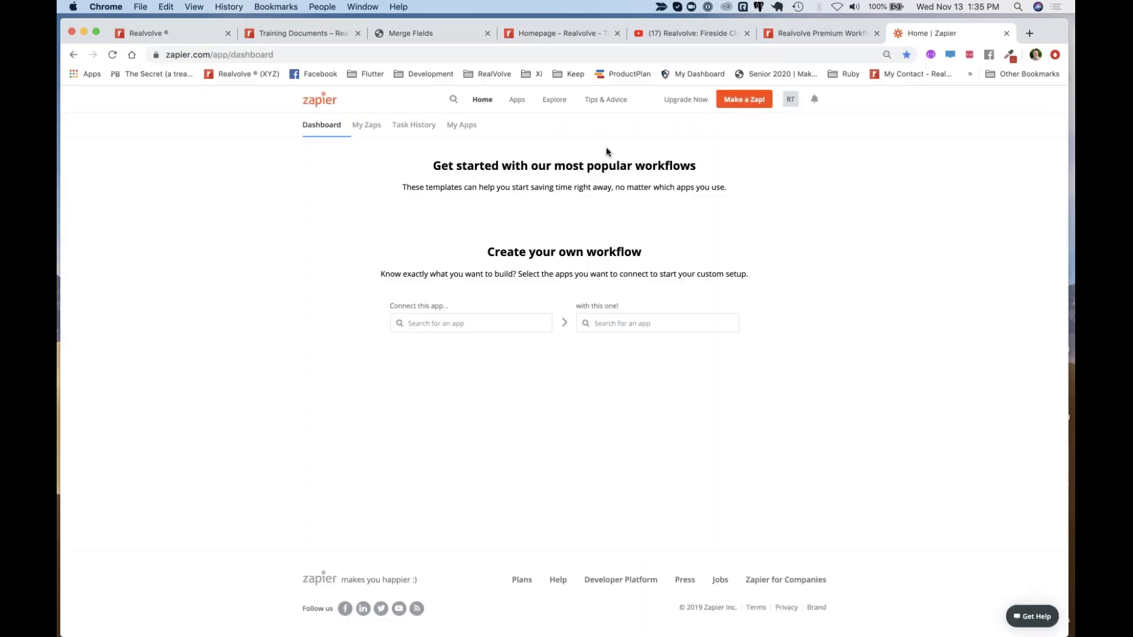
Open Zapier's Explore All Apps page and look over popular apps like Google Sheets
click(523, 101)
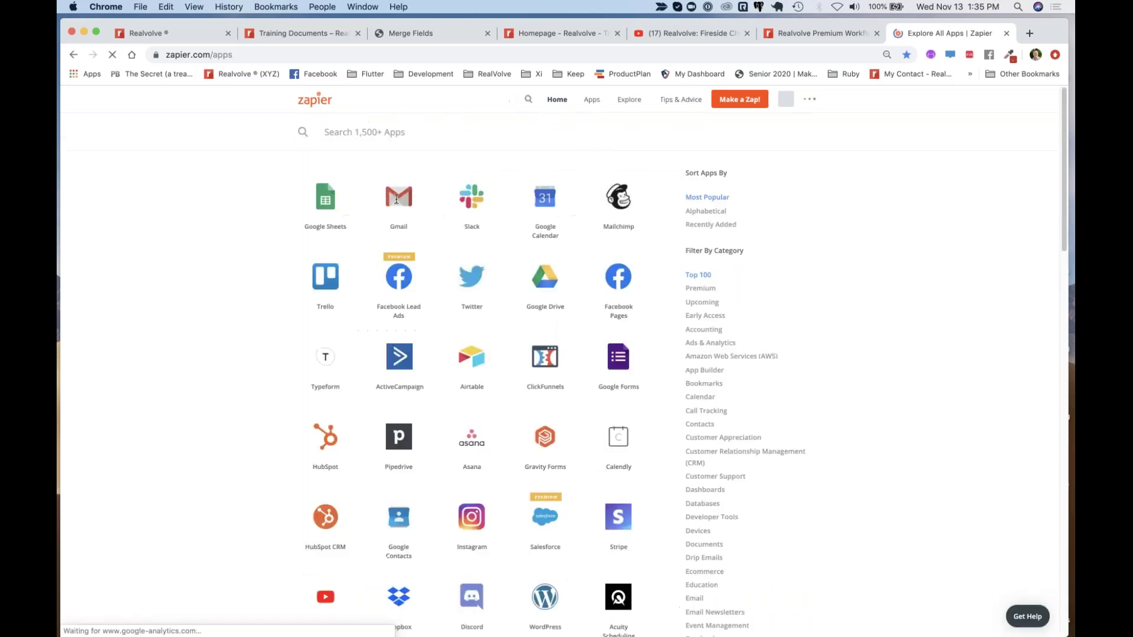
scroll(472, 348, down, 4)
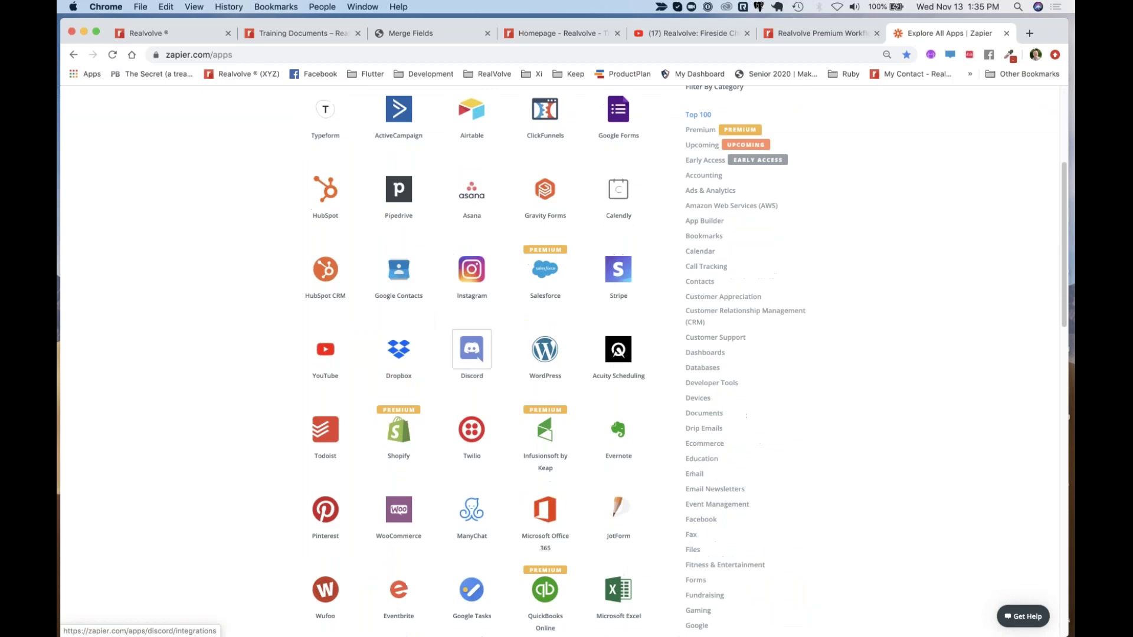
scroll(472, 429, up, 5)
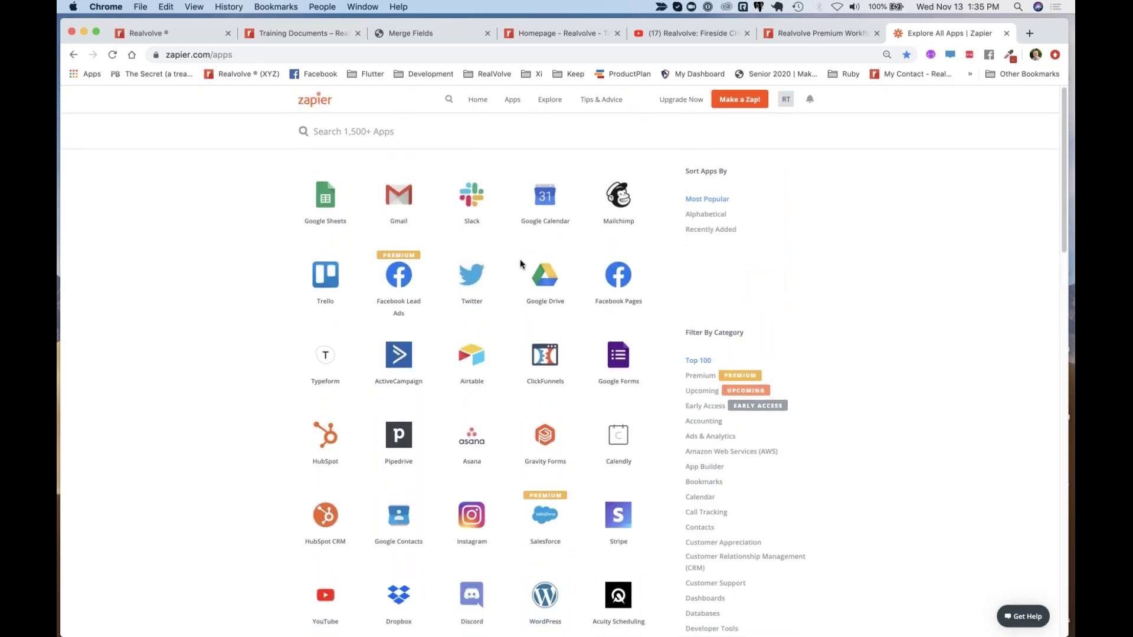
mouse_move(395, 259)
mouse_move(328, 210)
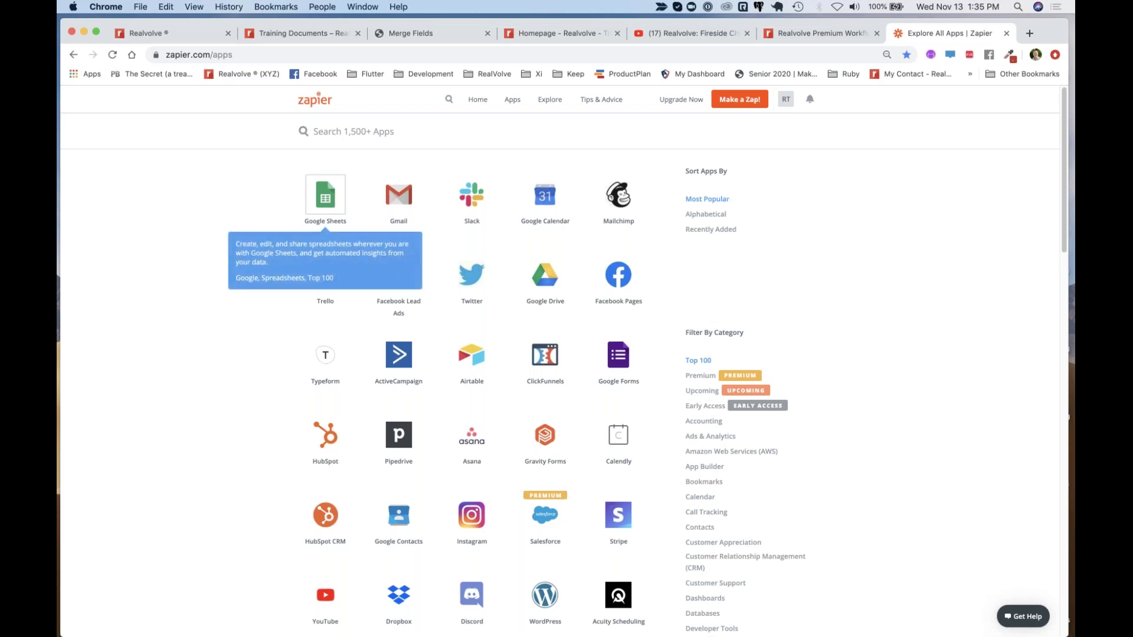
mouse_move(622, 198)
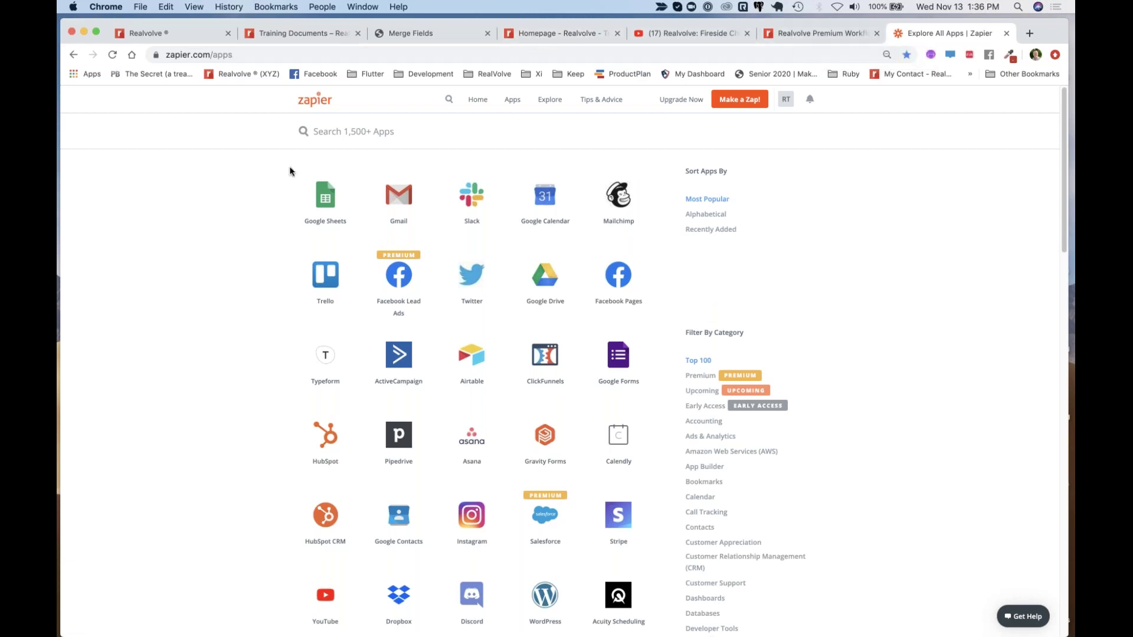
Move from the Training Documents article to the Realvolve training homepage and show its URL
click(287, 33)
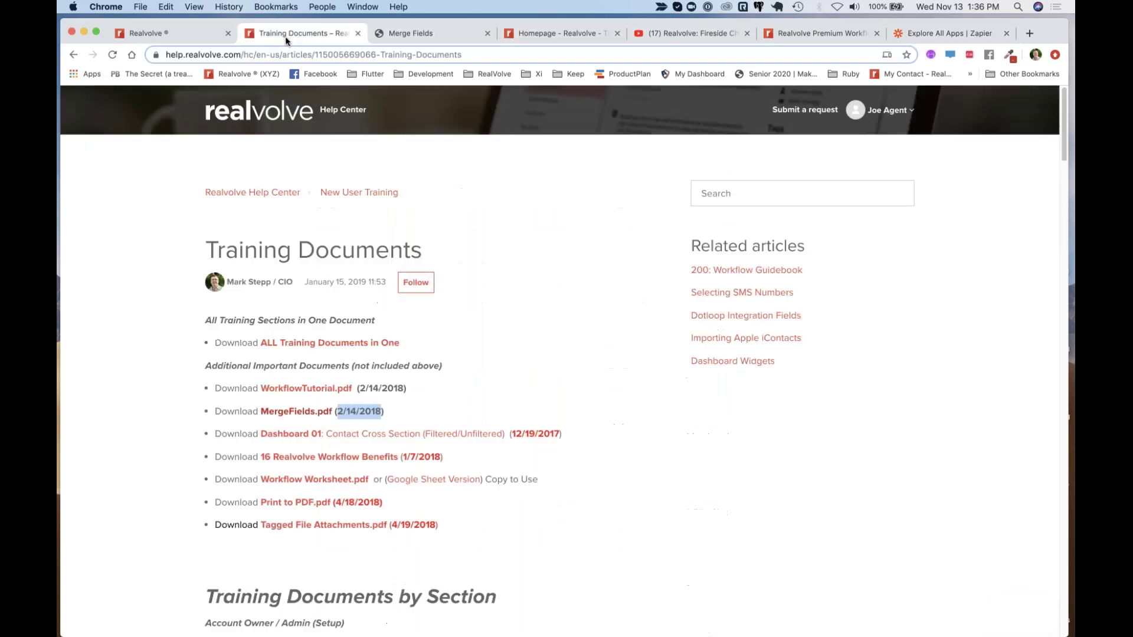
click(559, 35)
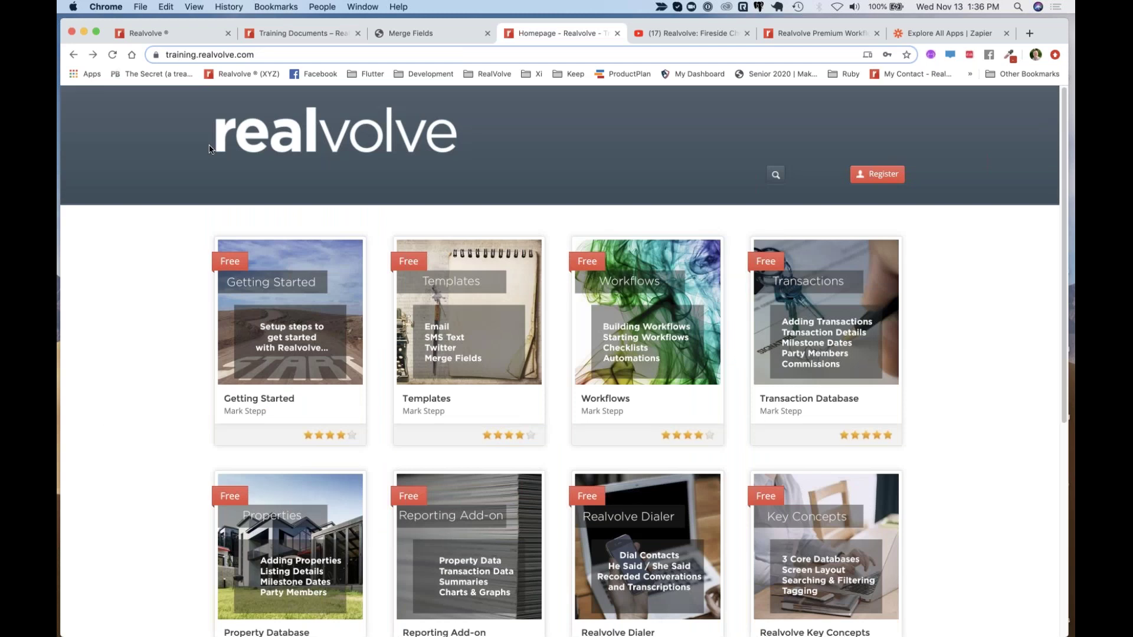
click(242, 54)
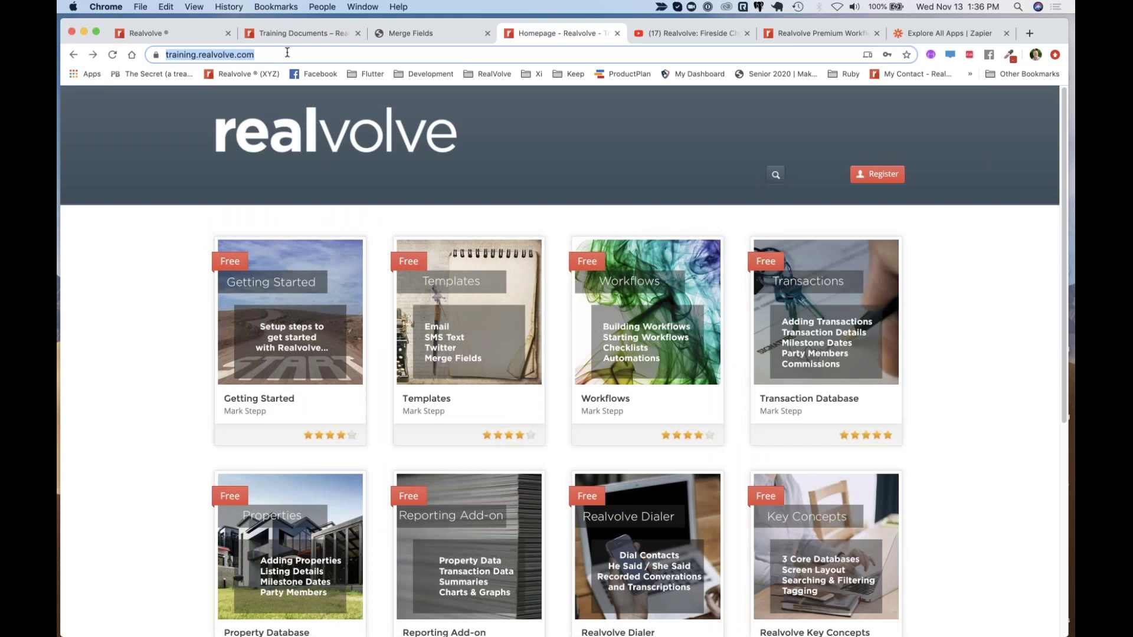
Scroll through the free course cards, including Getting Started, Templates, Workflows and Zapier Integration
scroll(477, 363, down, 1)
scroll(477, 364, down, 5)
scroll(477, 363, up, 3)
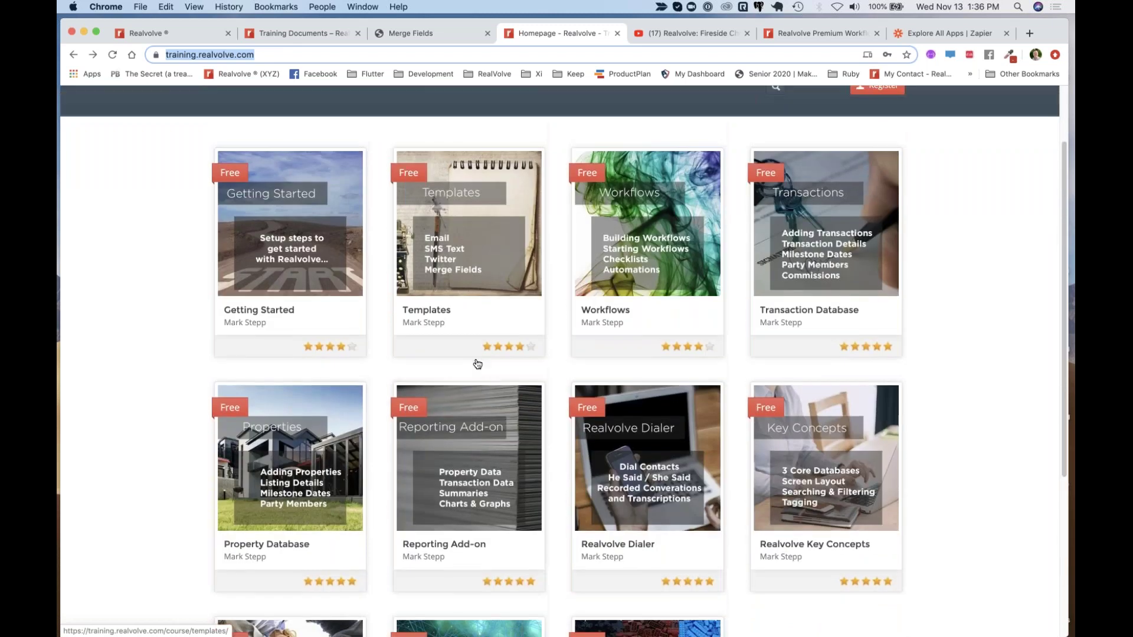
scroll(478, 364, down, 4)
scroll(477, 364, down, 3)
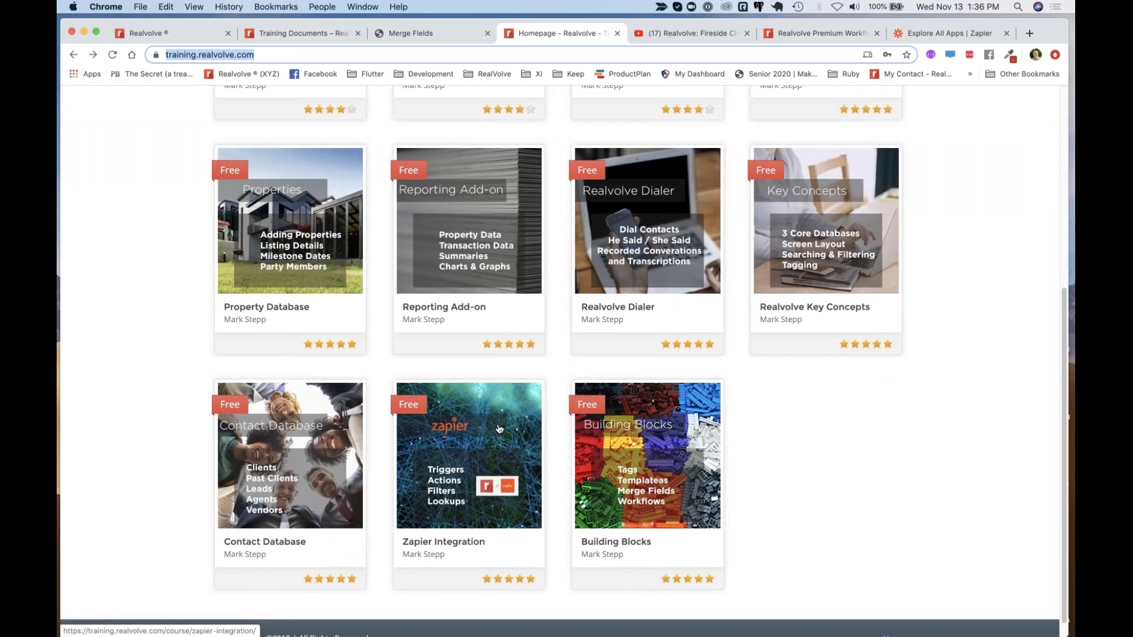
scroll(500, 429, up, 5)
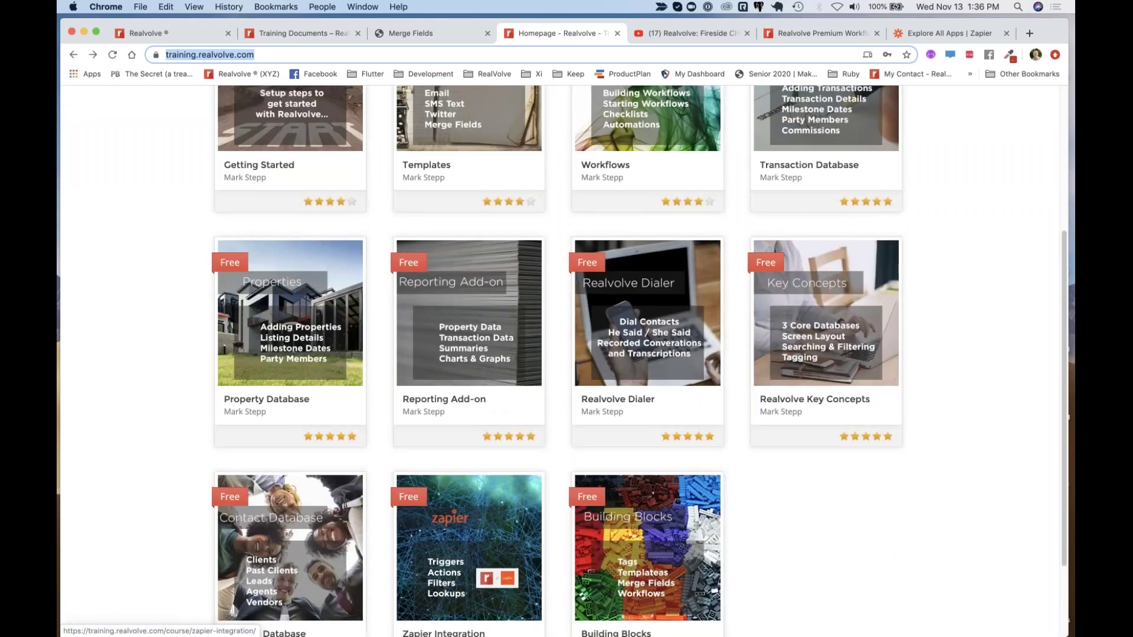
scroll(499, 429, up, 1)
scroll(469, 401, down, 5)
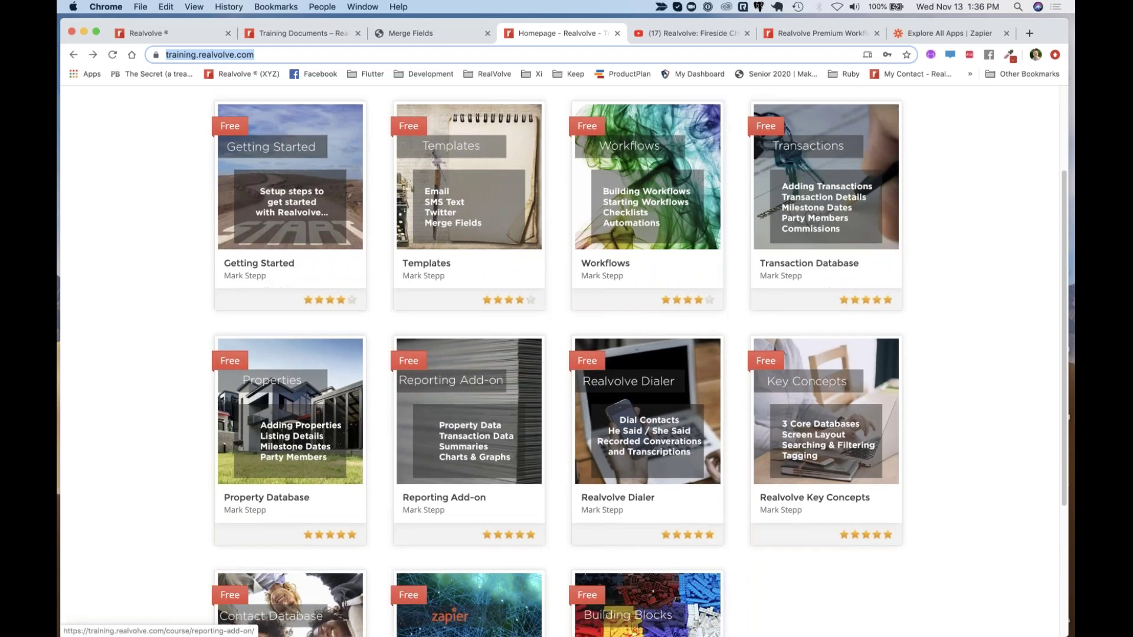
scroll(639, 360, up, 3)
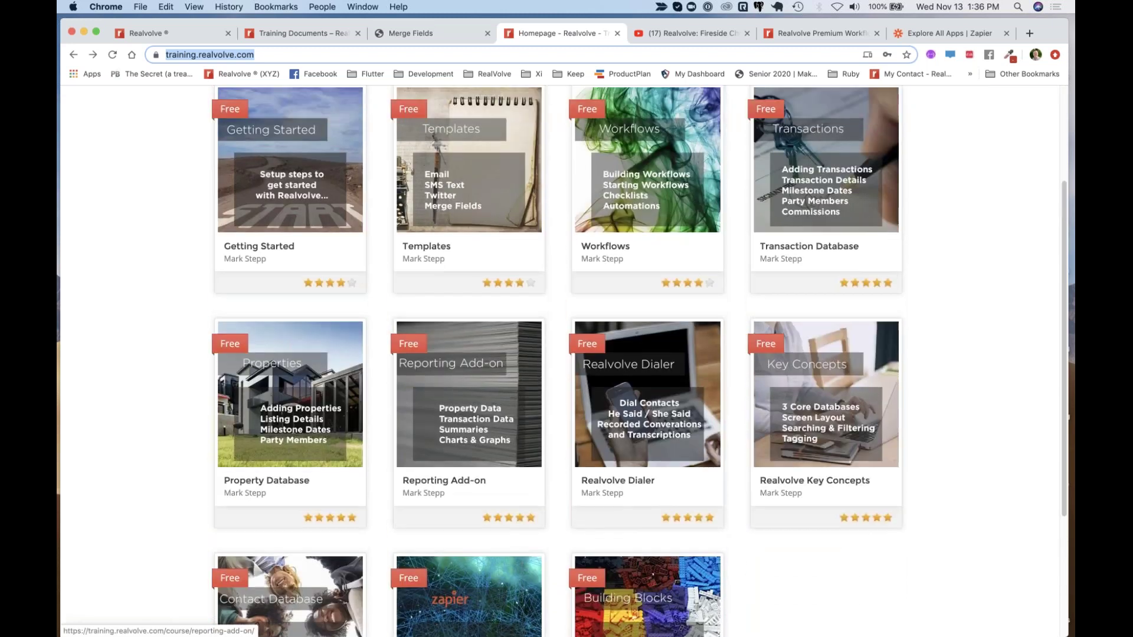
scroll(469, 402, up, 4)
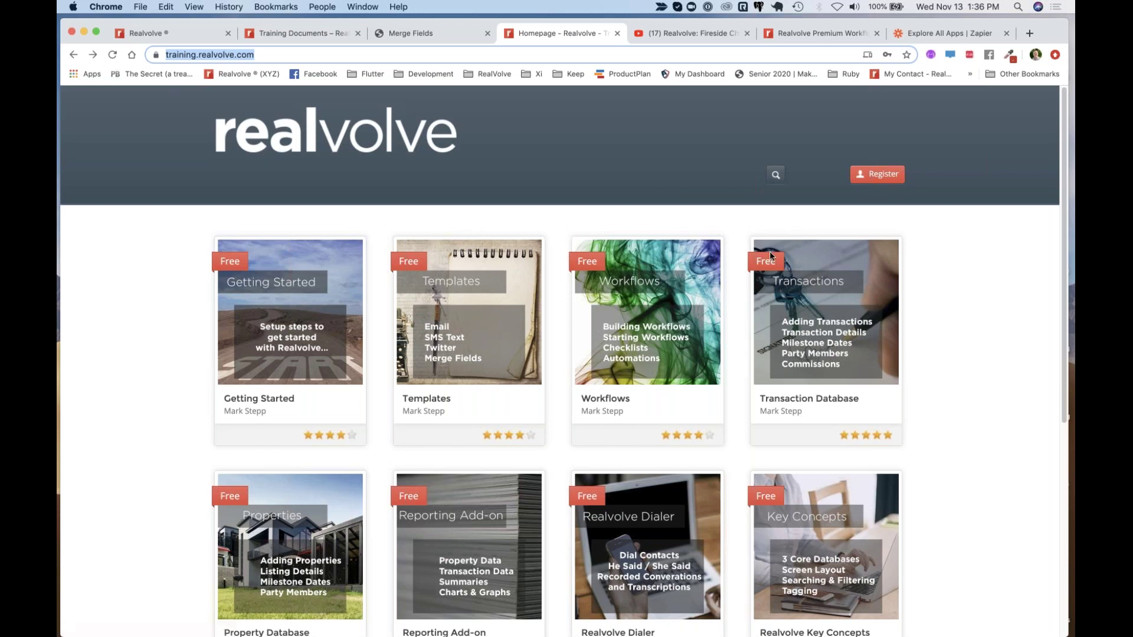
scroll(546, 371, down, 2)
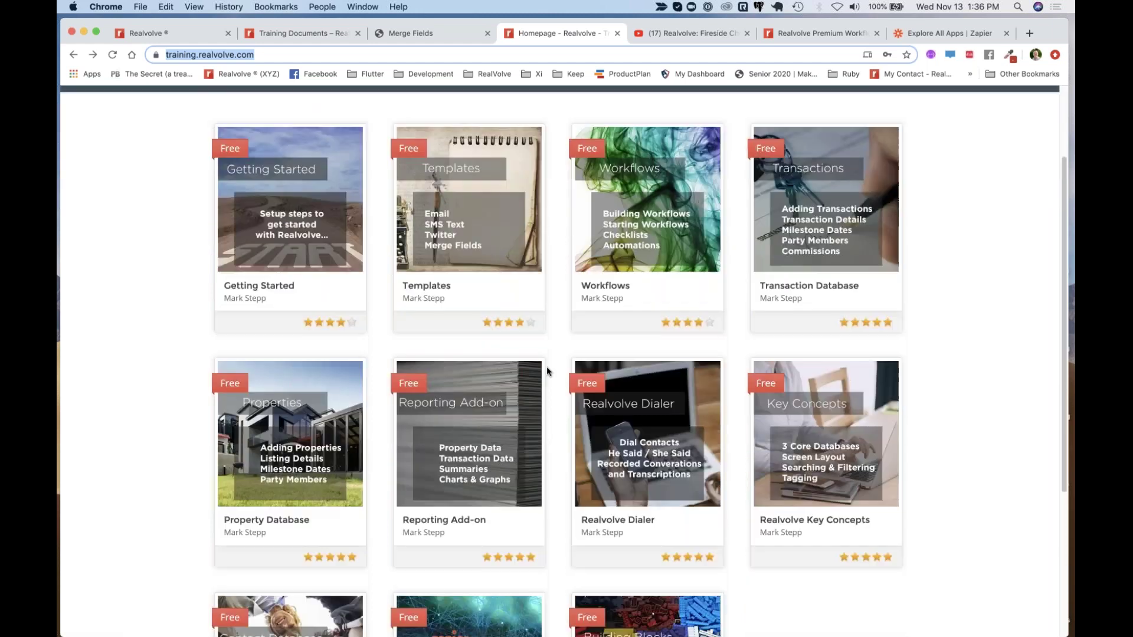
scroll(546, 371, down, 3)
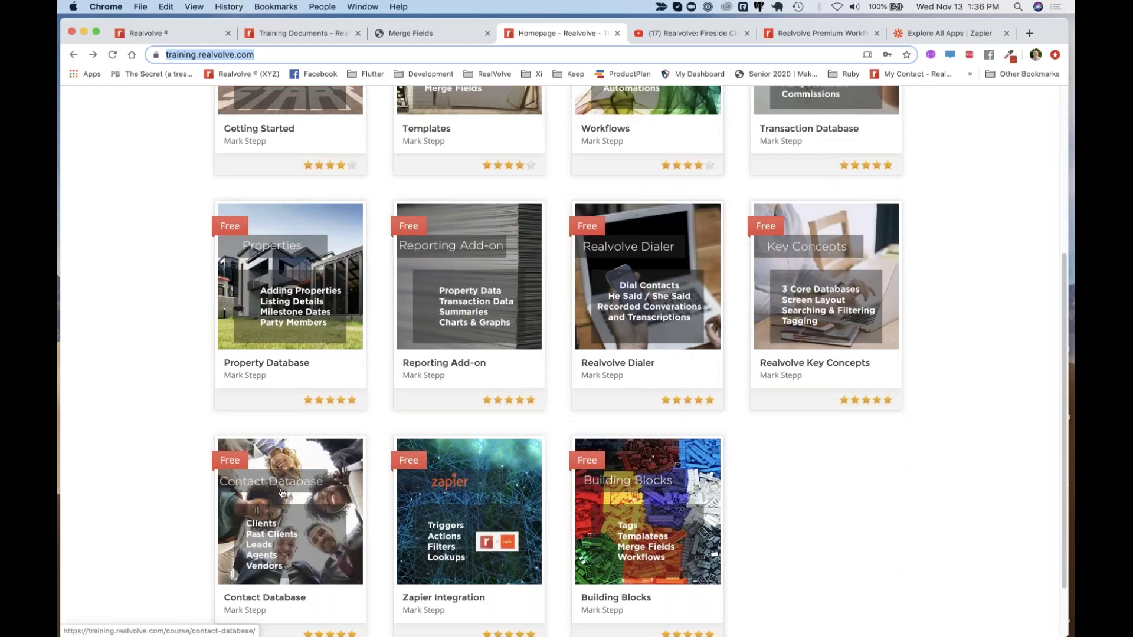
click(463, 513)
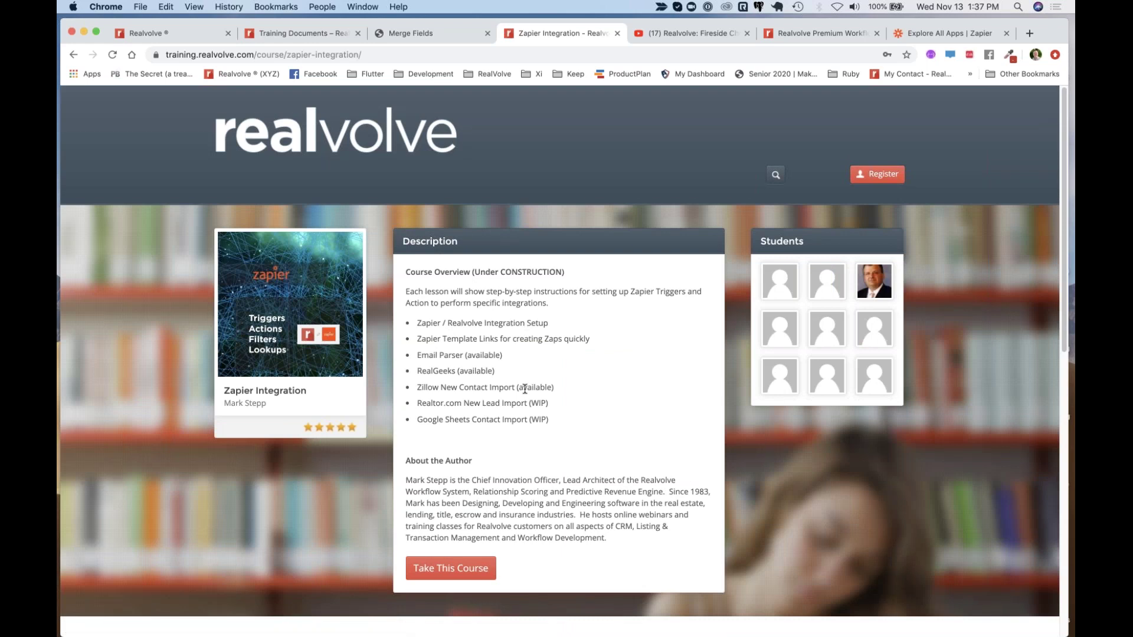
scroll(525, 390, down, 7)
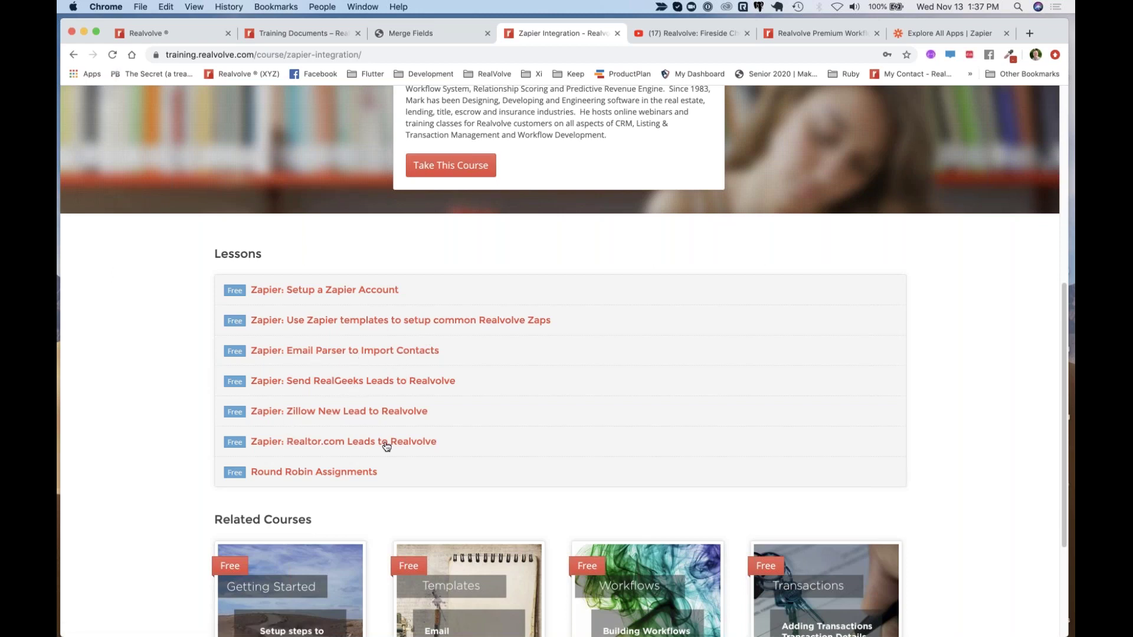
scroll(554, 382, up, 1)
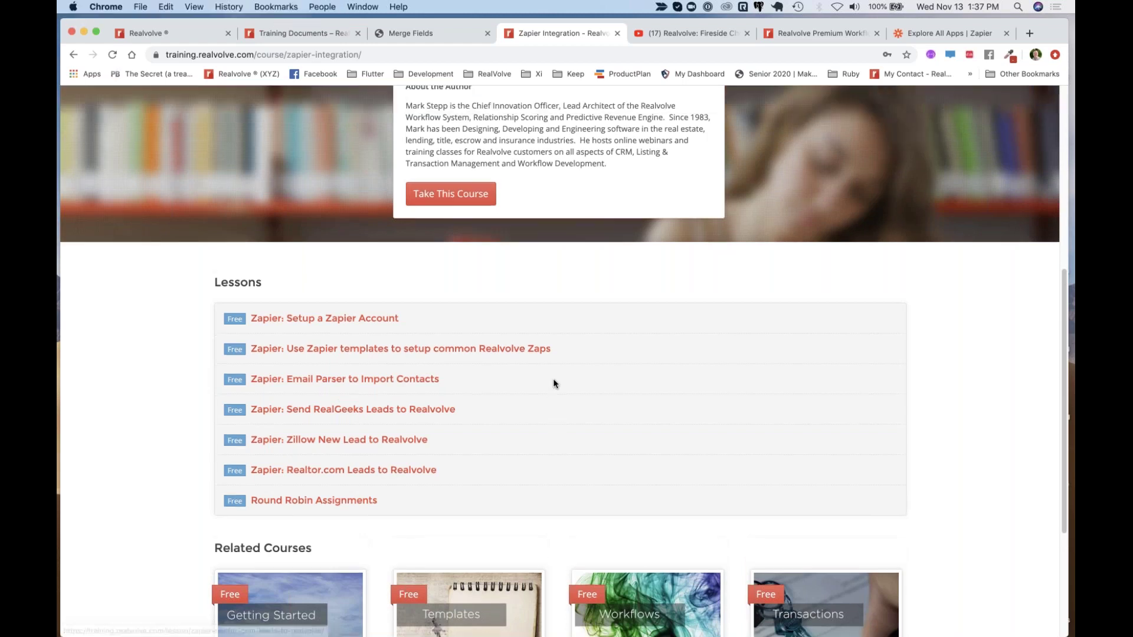
scroll(553, 384, up, 5)
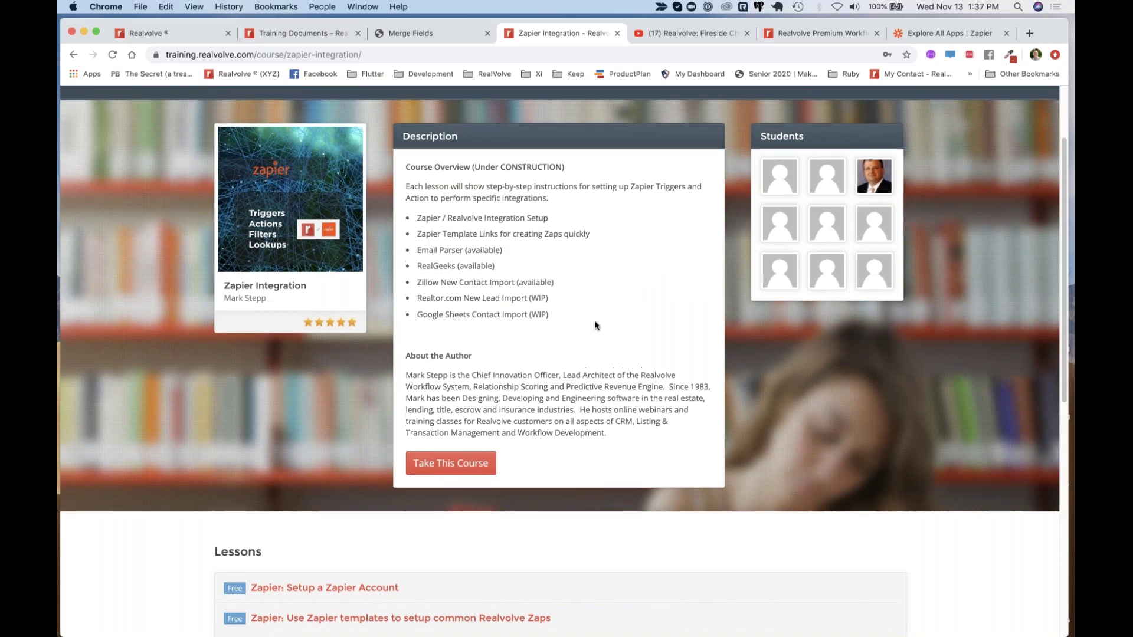
scroll(595, 325, up, 3)
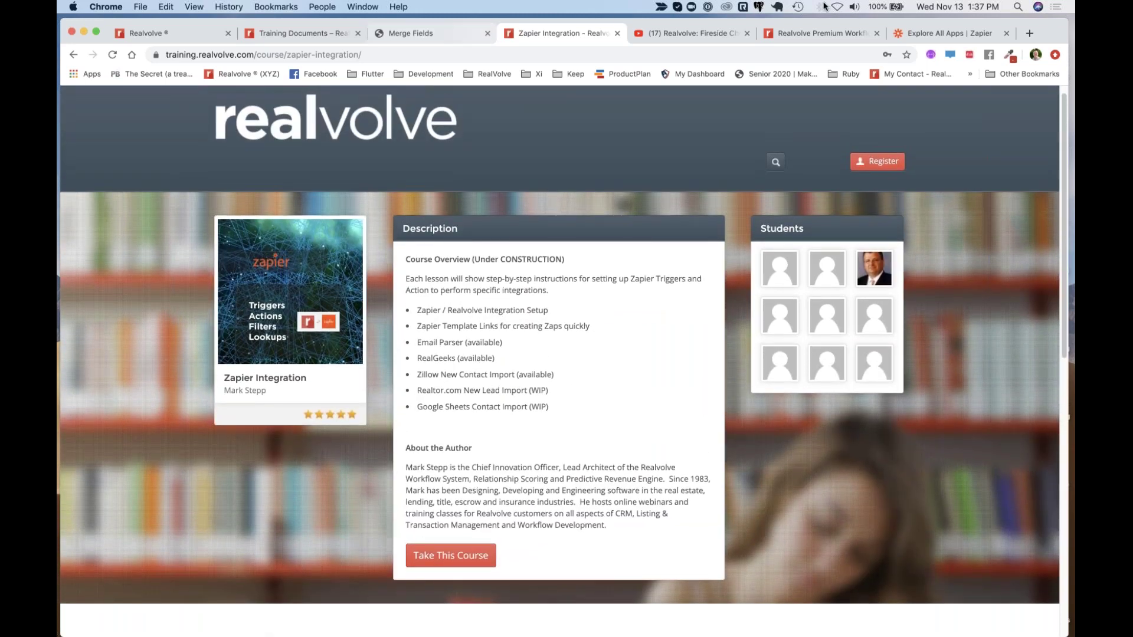
In Zapier's app directory, replace the trial search text with 'real' to find Realvolve
click(927, 37)
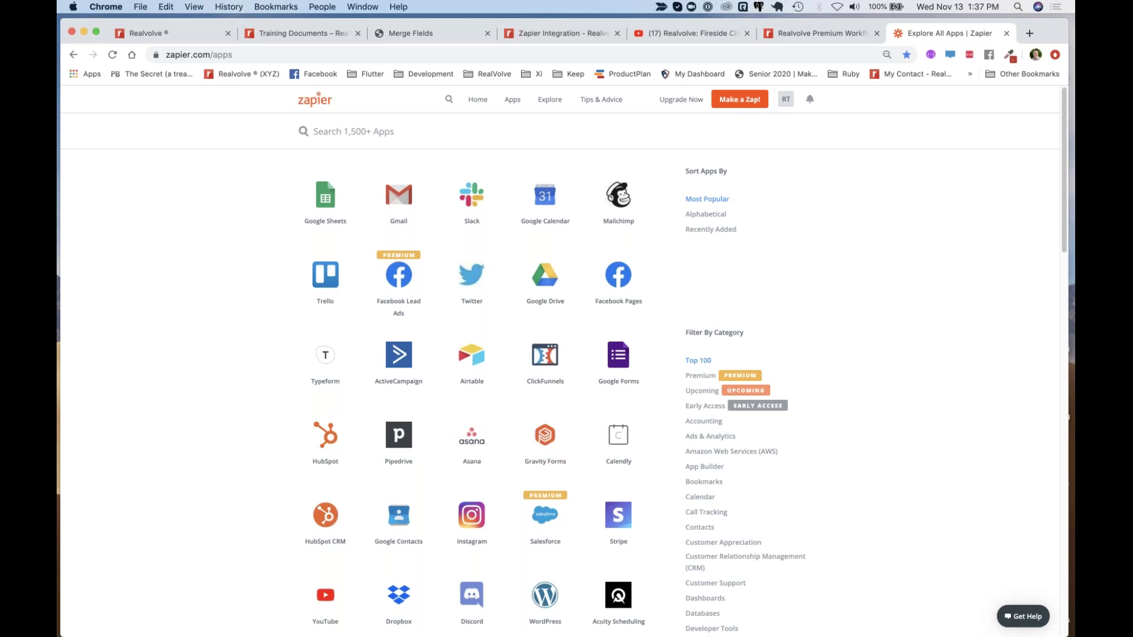
text(my)
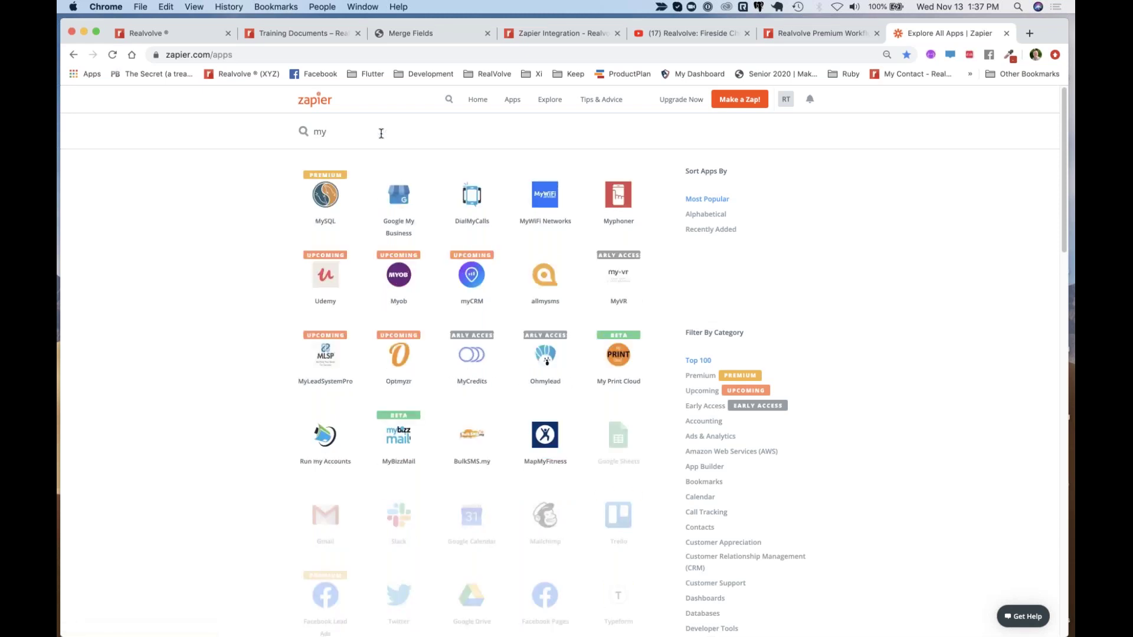
text(th)
key(BackSpace)
text(th)
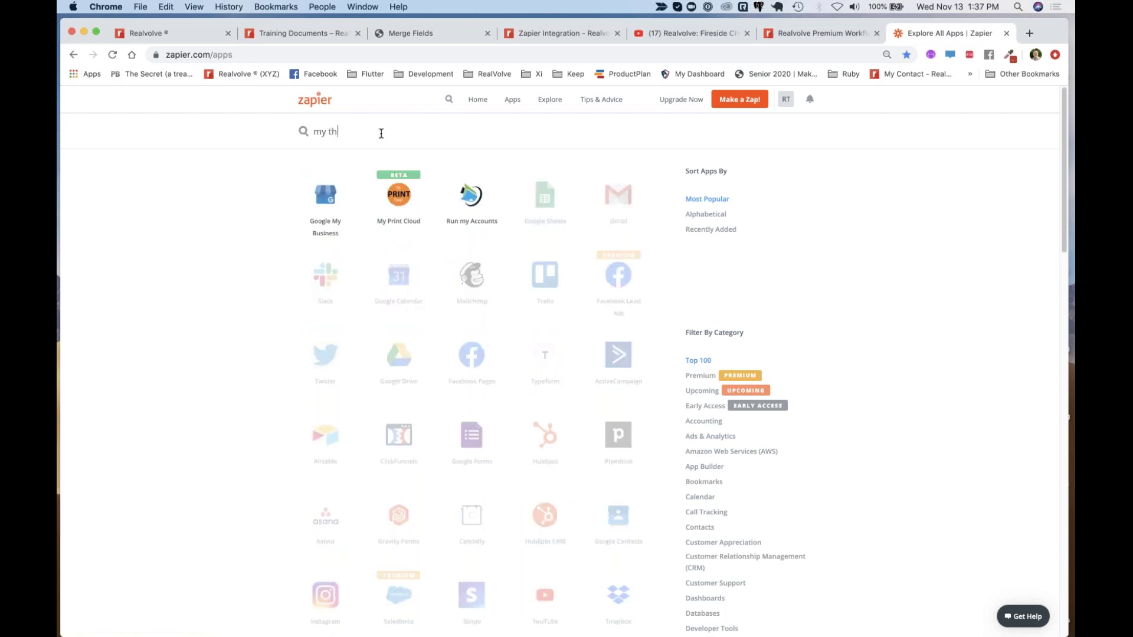
key(BackSpace)
key(BackSpace)
key(BackSpace)
text(th)
key(BackSpace)
key(BackSpace)
key(BackSpace)
key(BackSpace)
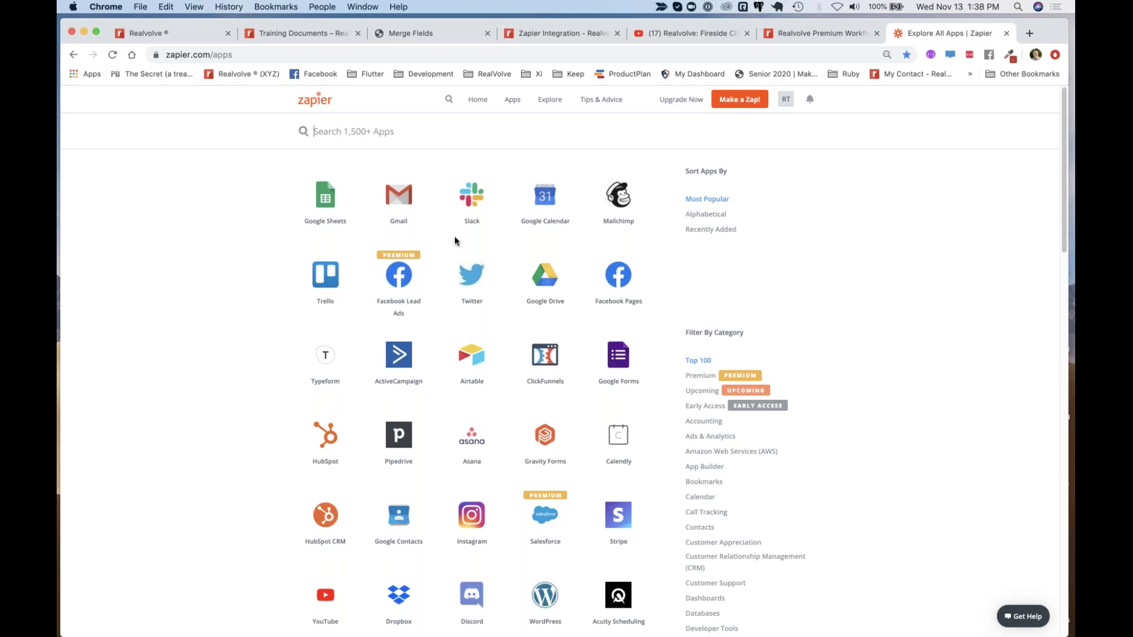
mouse_move(472, 368)
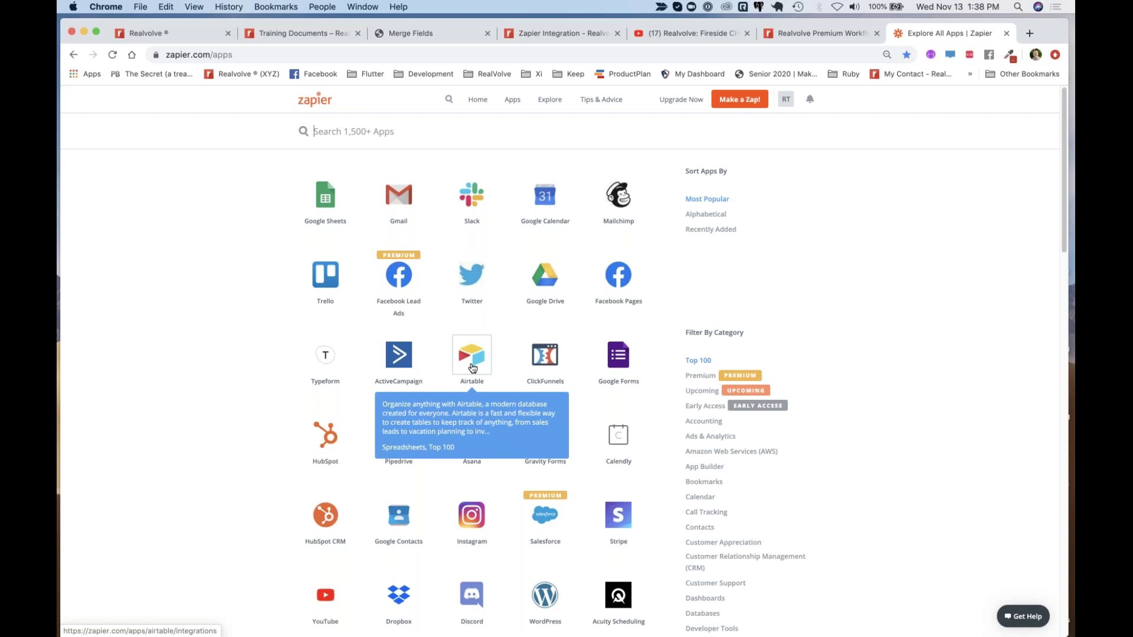
text(rea)
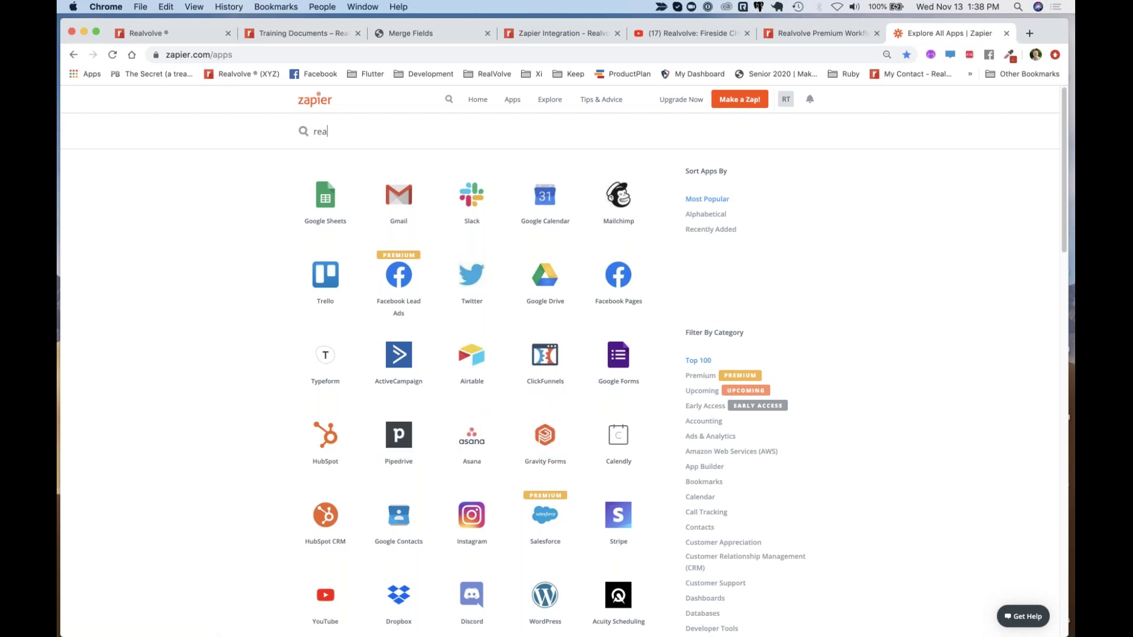
text(l)
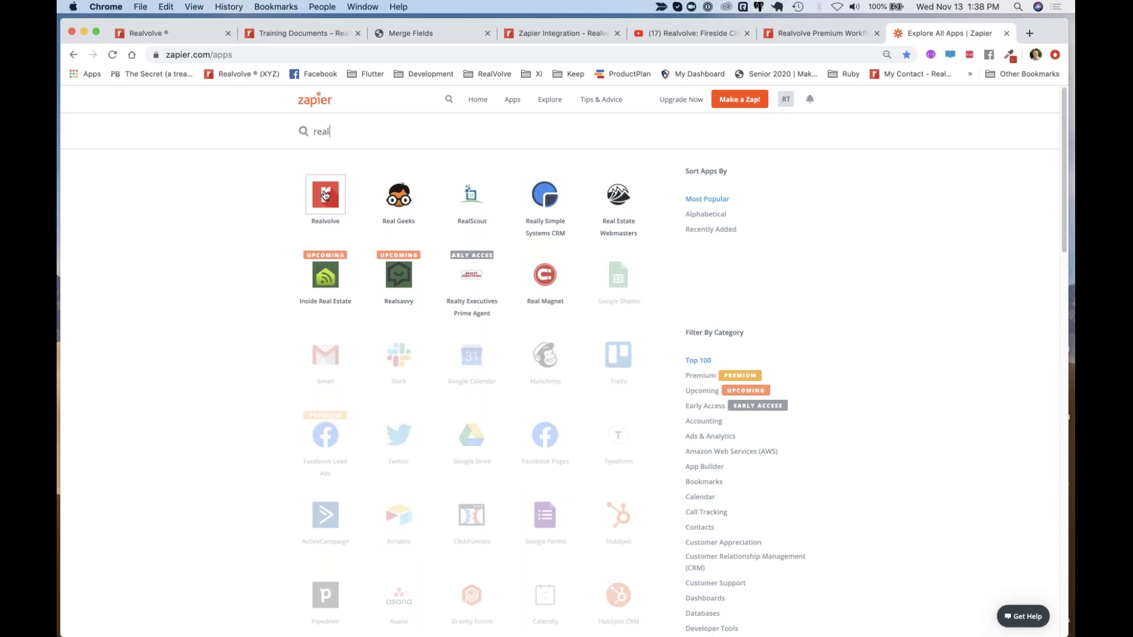
Open the Realvolve tile's integrations, advance four pages to page 5 of 20, then return to Realvolve
click(325, 196)
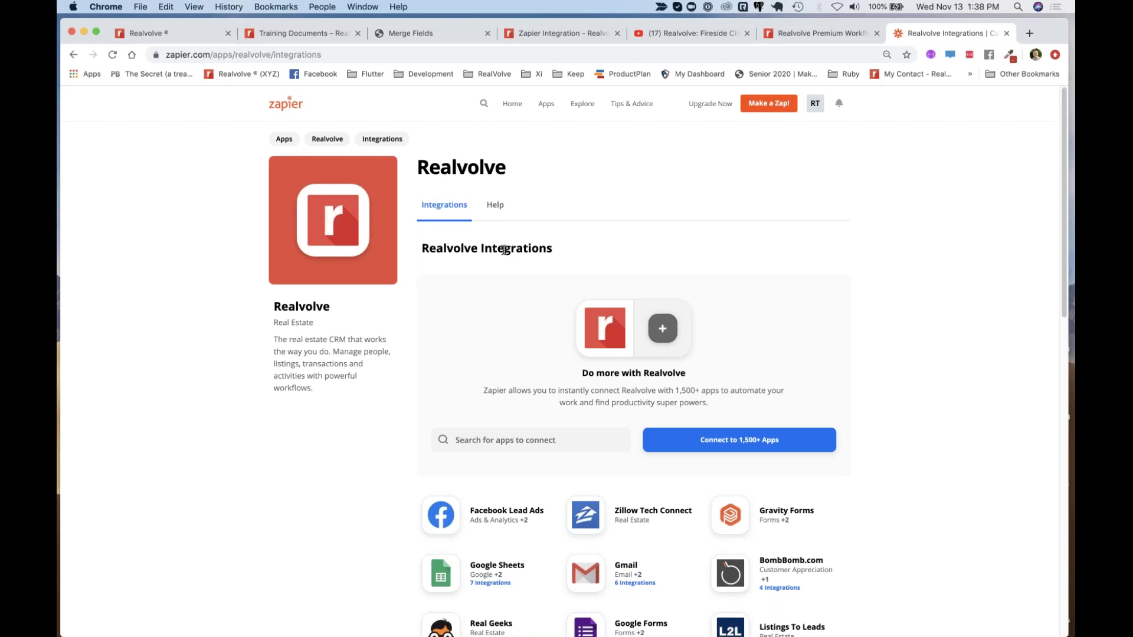
scroll(503, 250, down, 4)
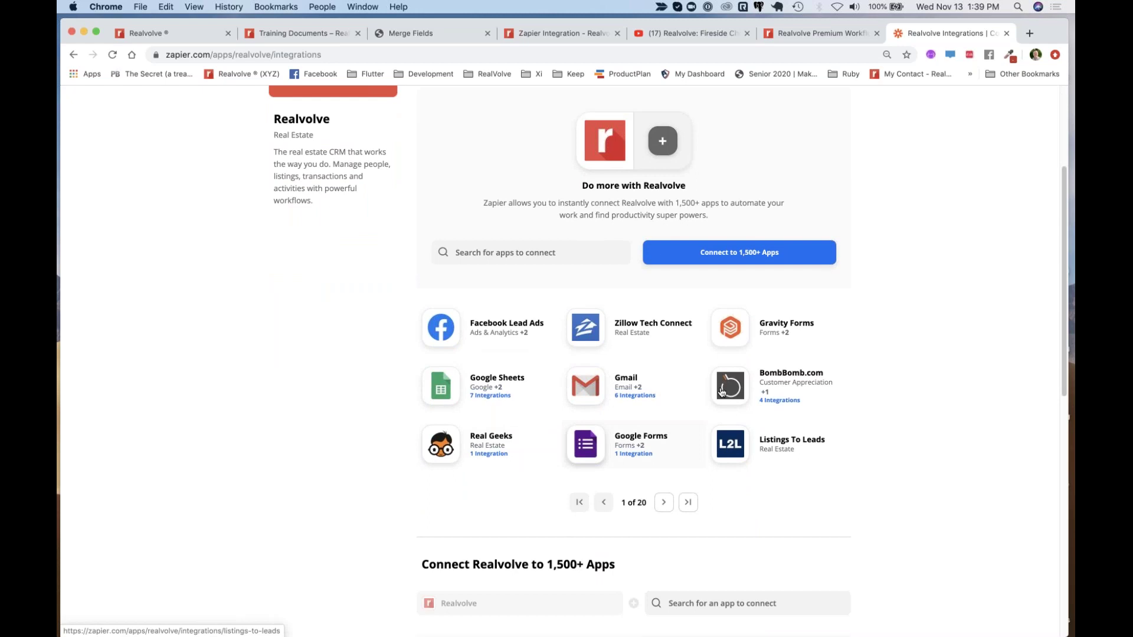
click(664, 502)
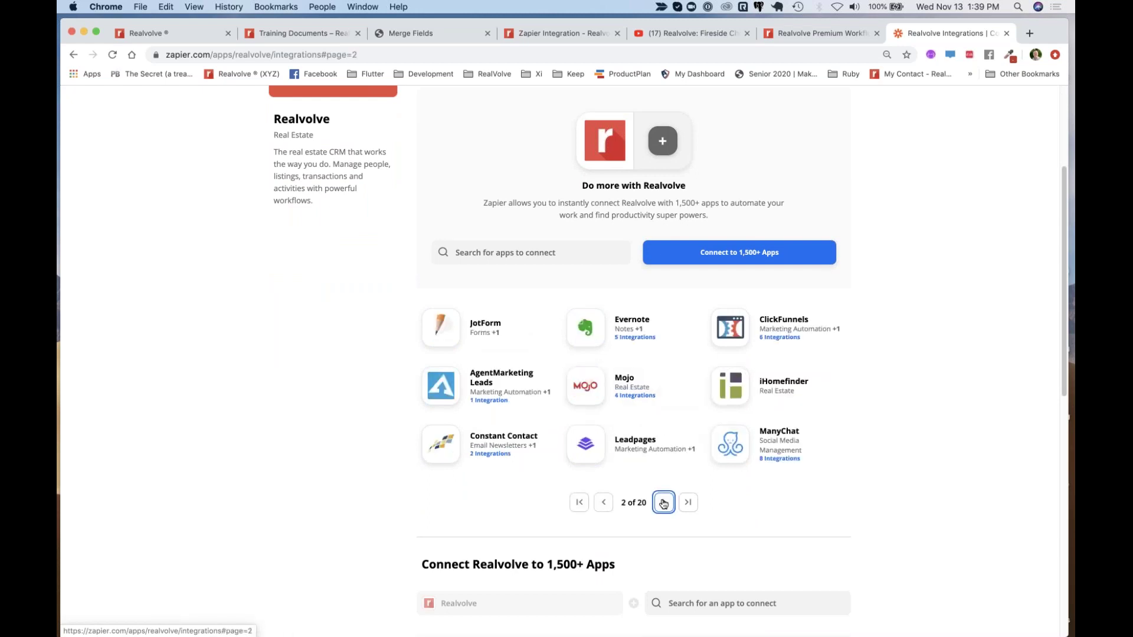
click(663, 503)
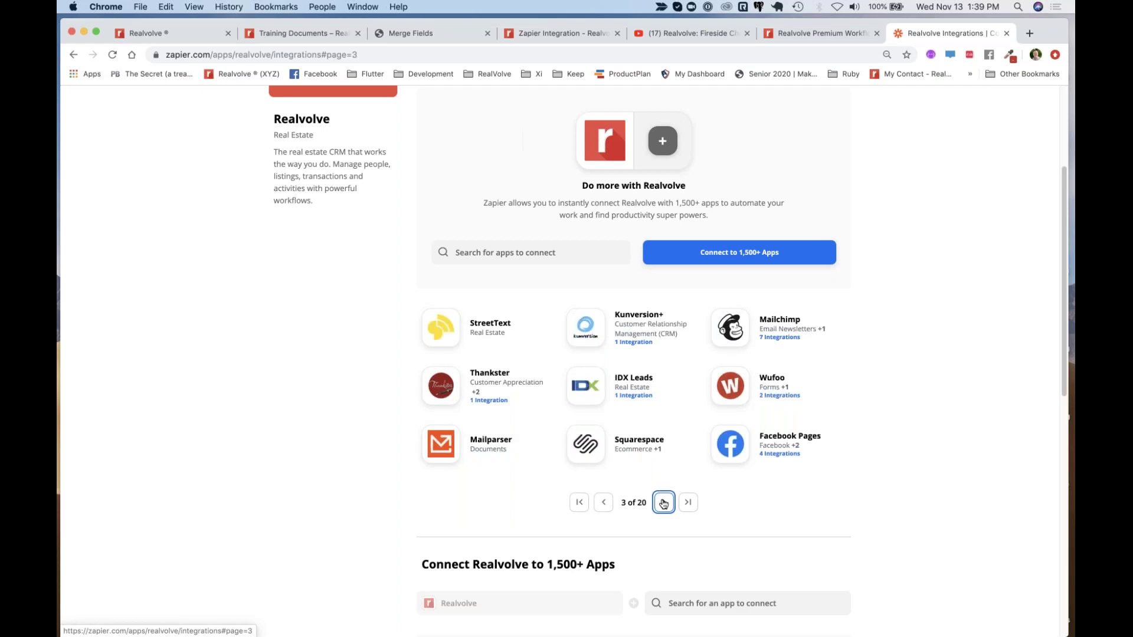
click(664, 503)
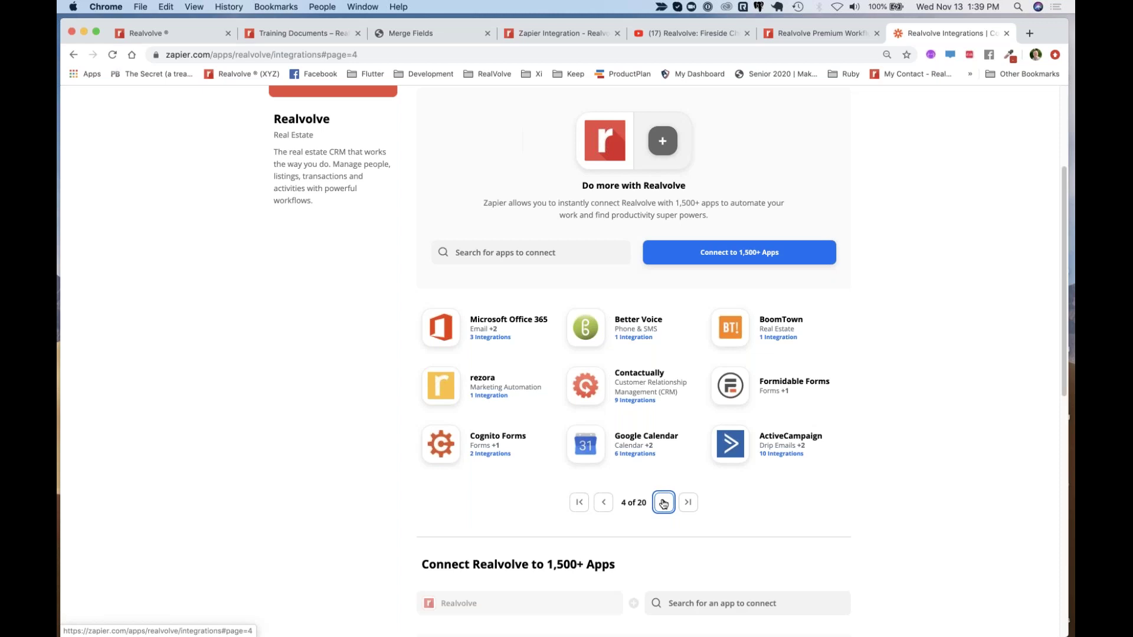
click(664, 503)
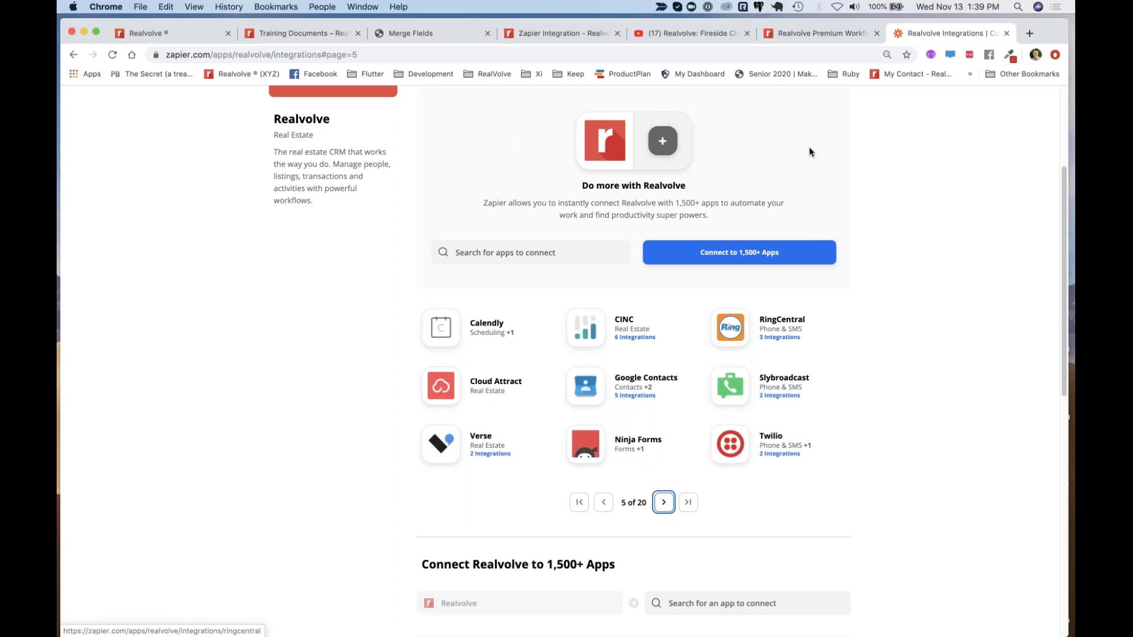
click(180, 36)
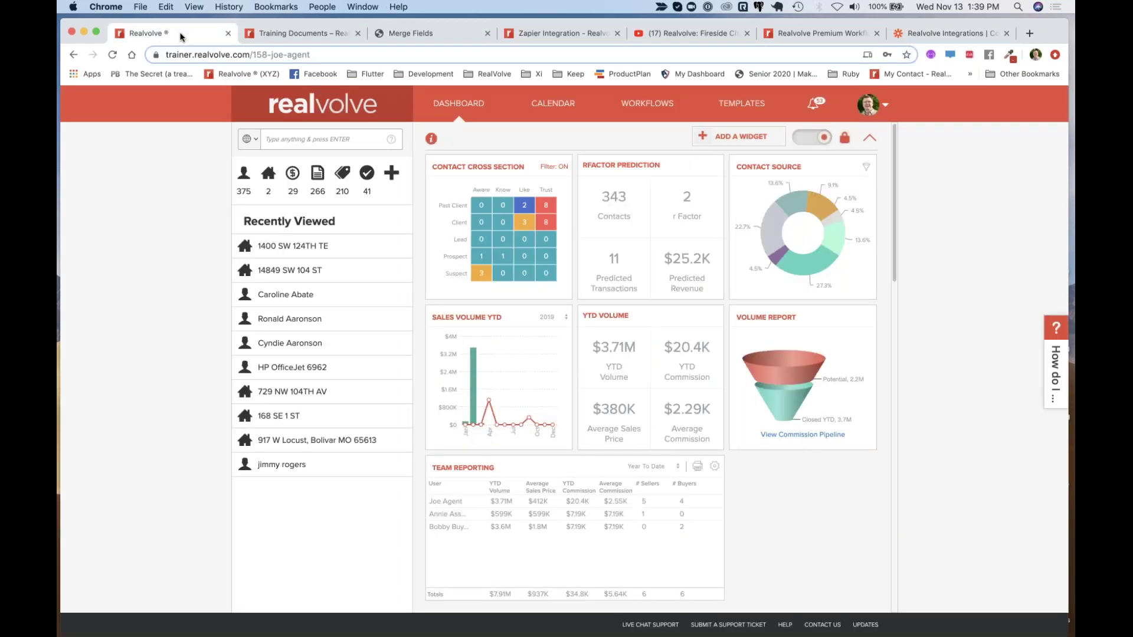
Go to Settings > Google Sync and review the activity sync and Google Drive default folders
click(888, 107)
click(840, 135)
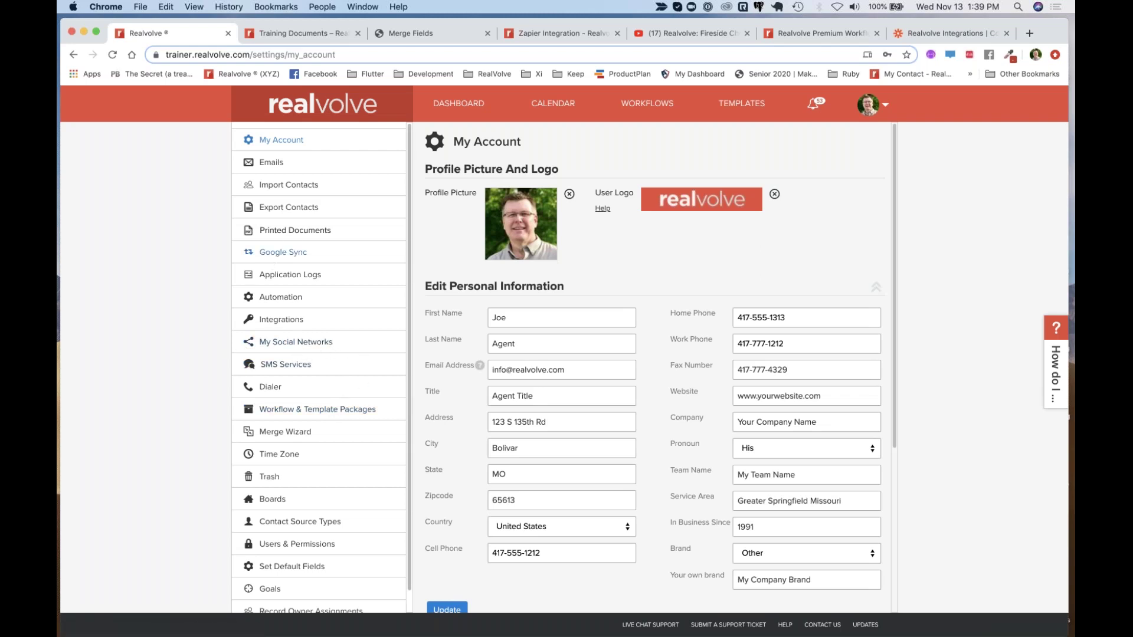
click(298, 254)
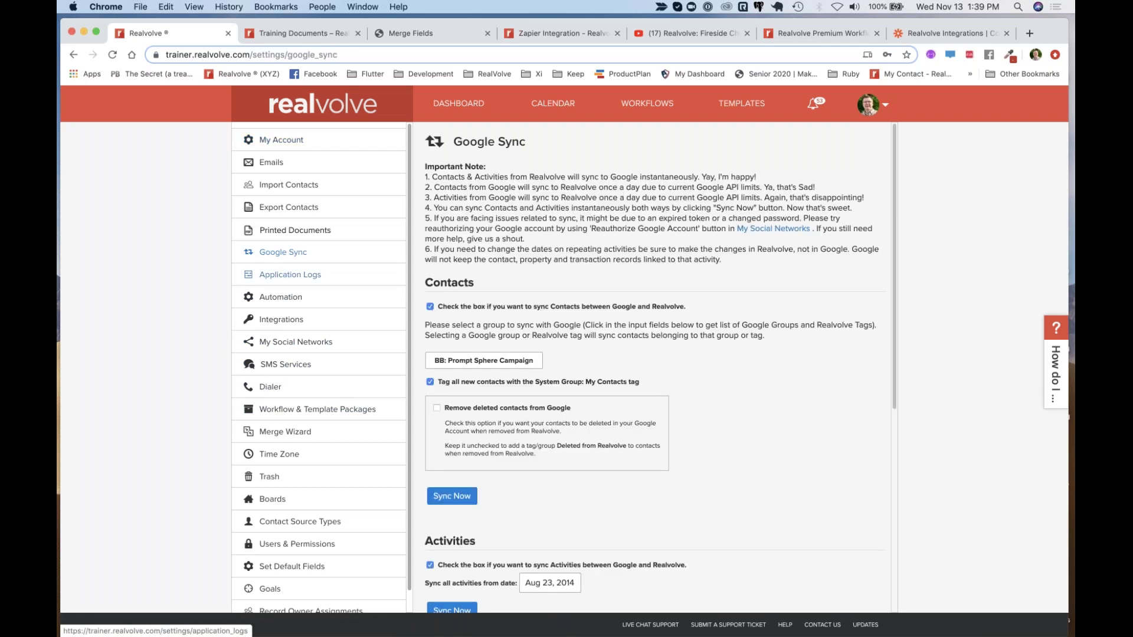
scroll(775, 348, down, 6)
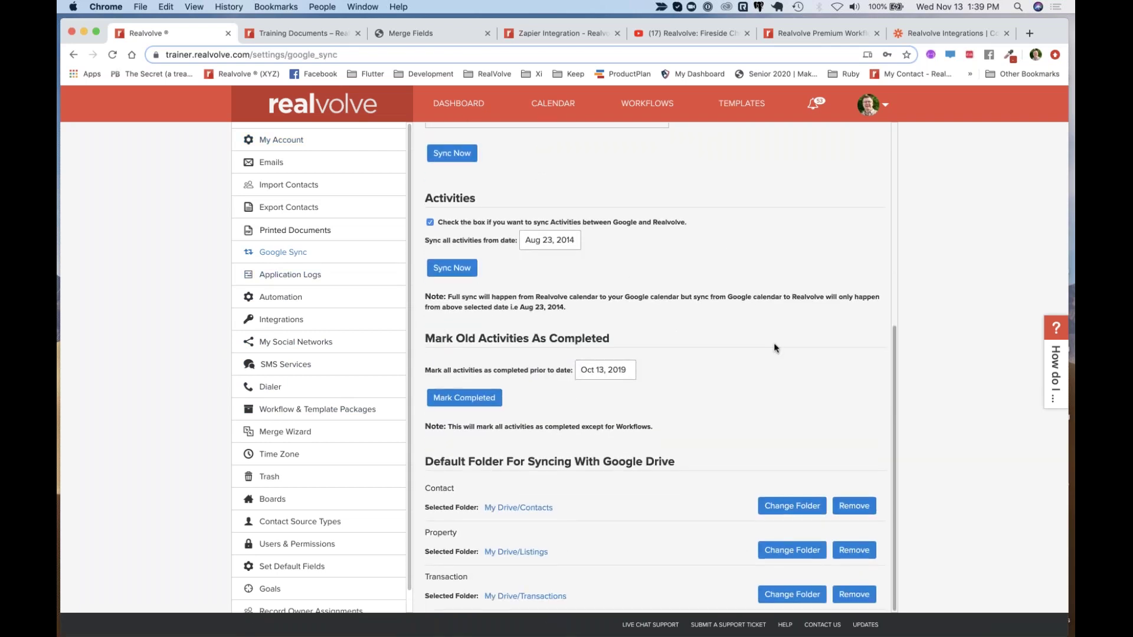